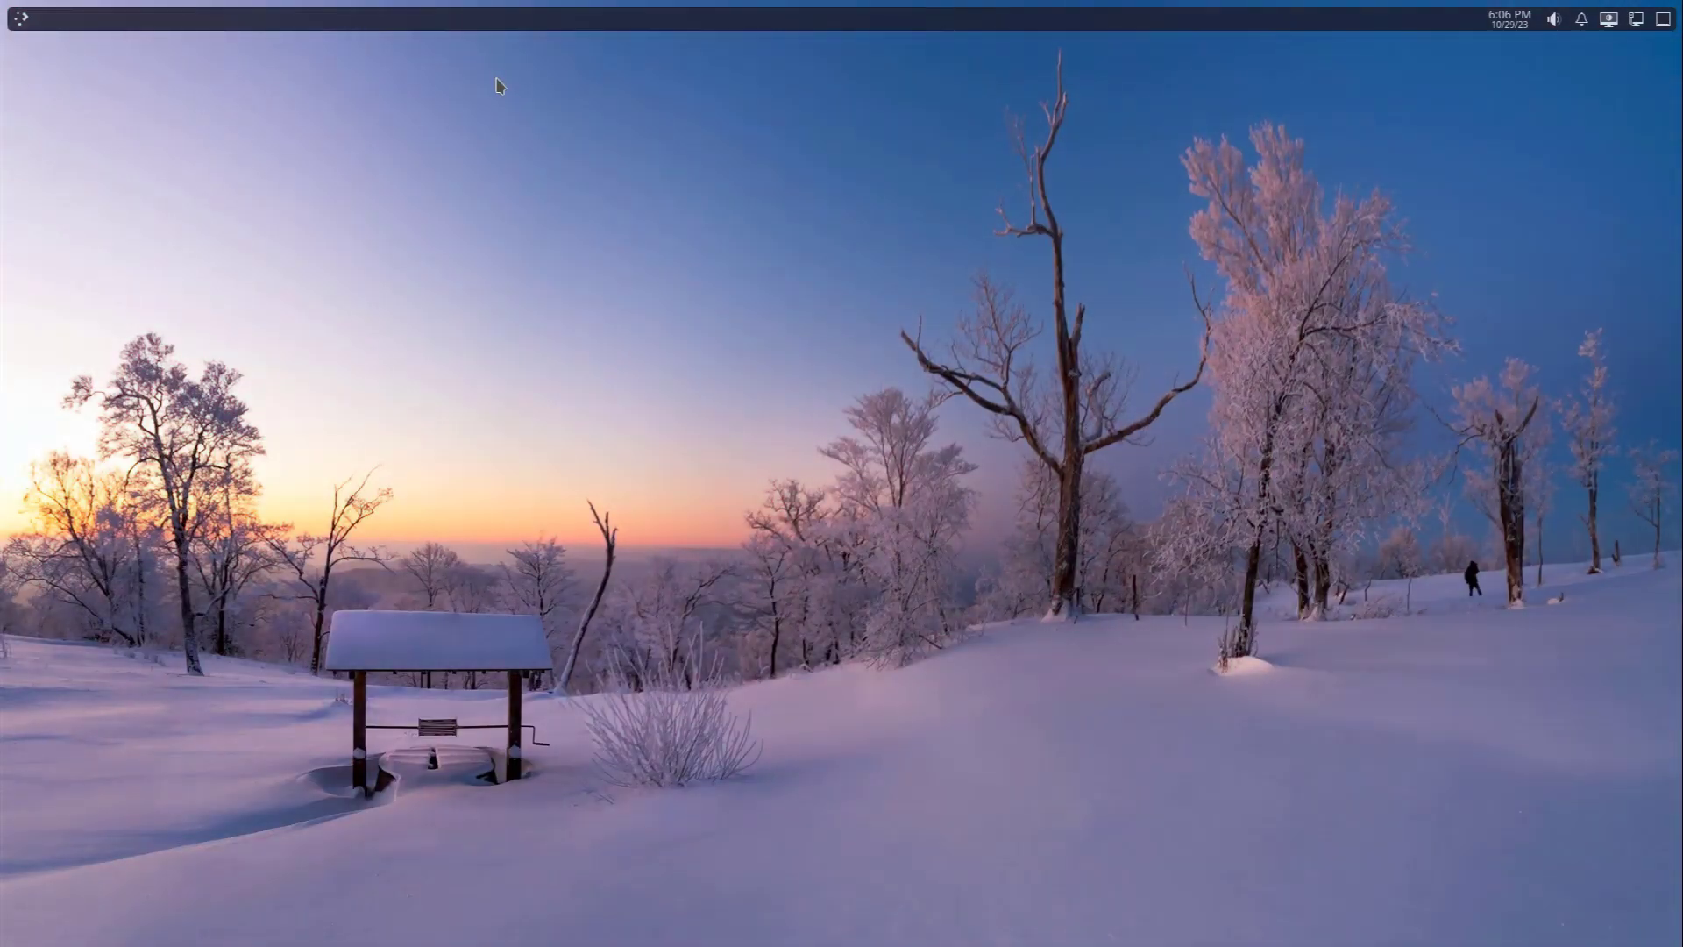
Launch Firefox from KRunner by searching 'fire'
key(alt+space)
text(fire)
click(873, 81)
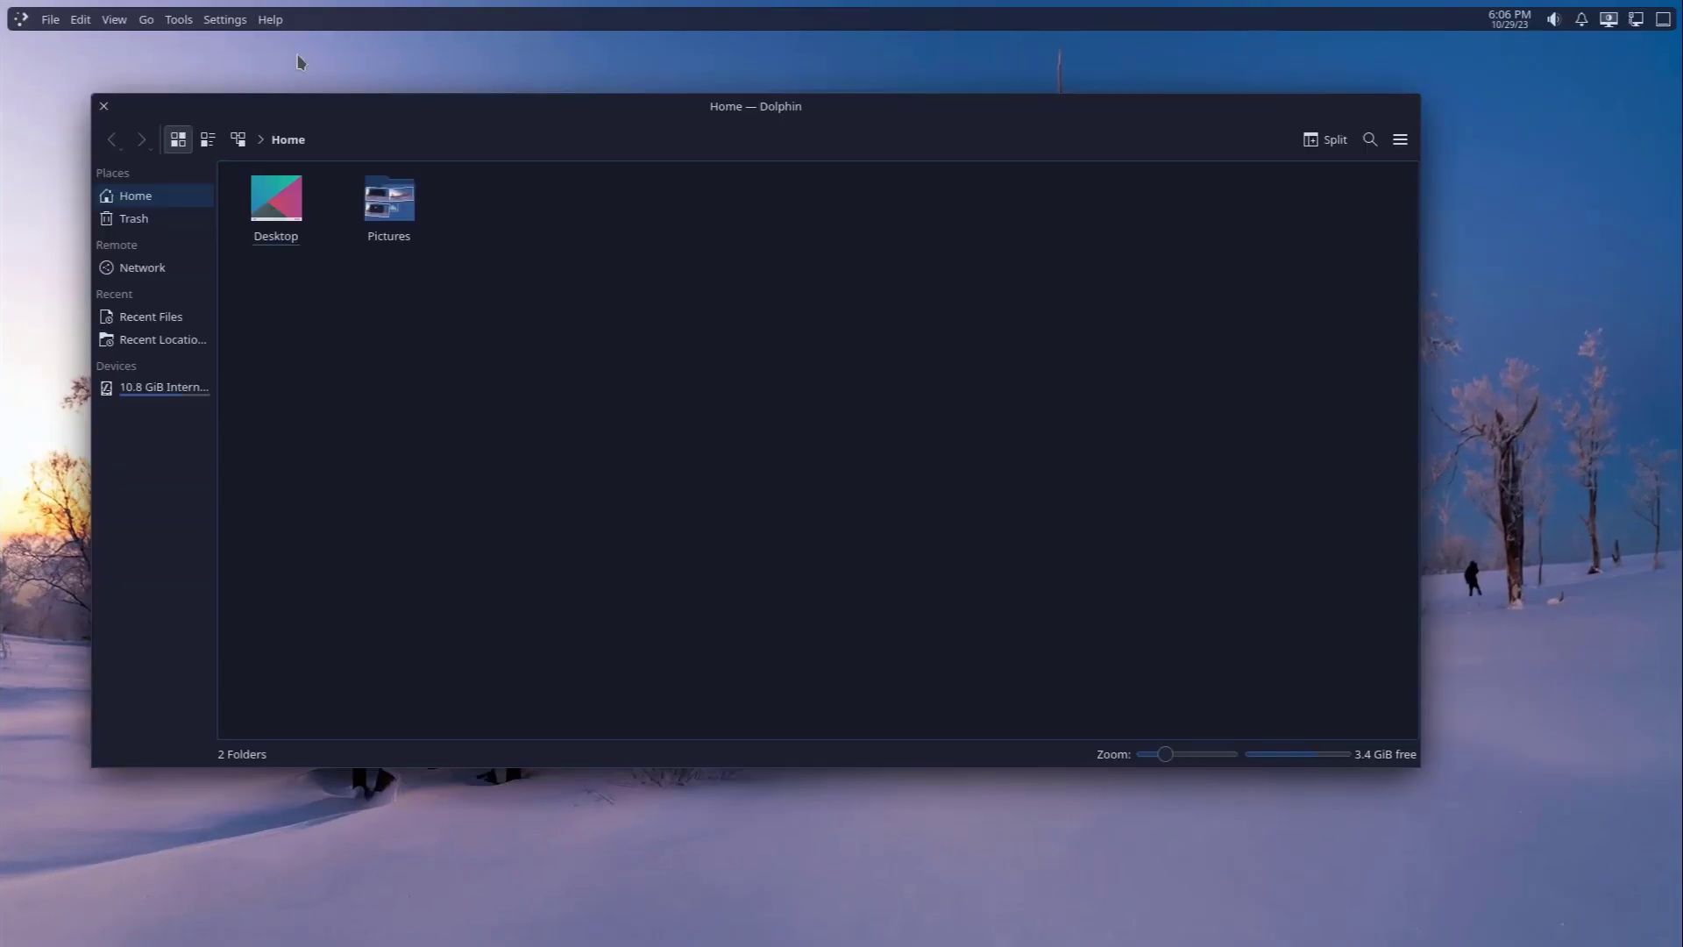
Launch Konsole from KRunner with 'konsole', then toggle the desktop Overview
key(alt+space)
text(konsole)
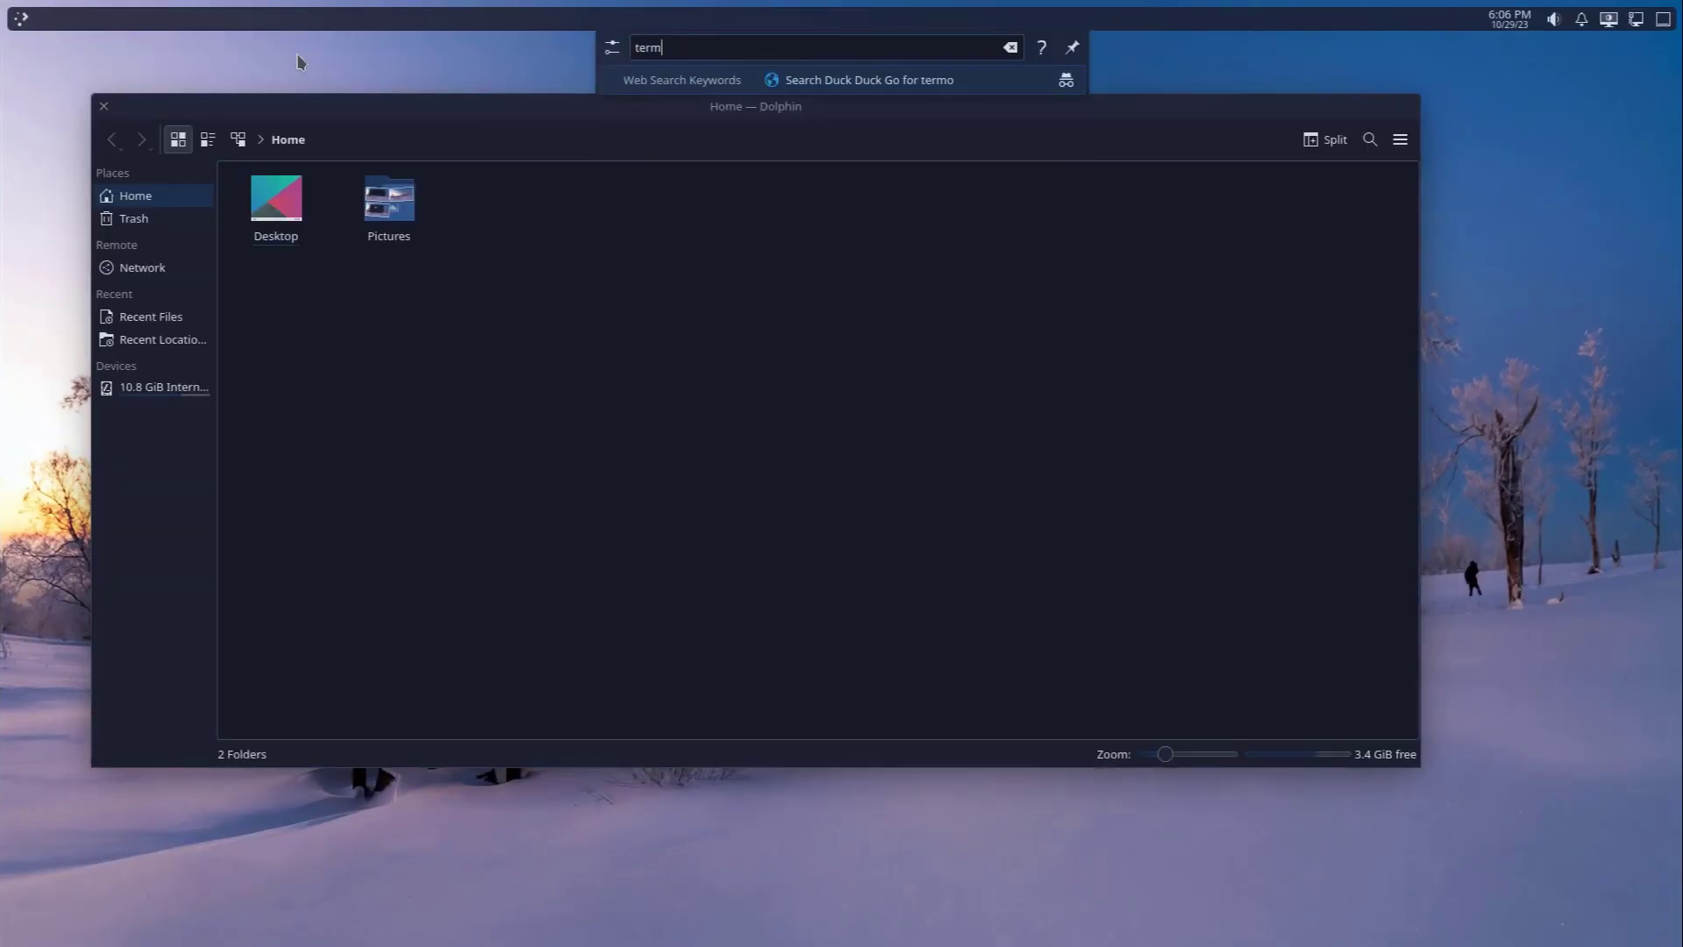
key(Return)
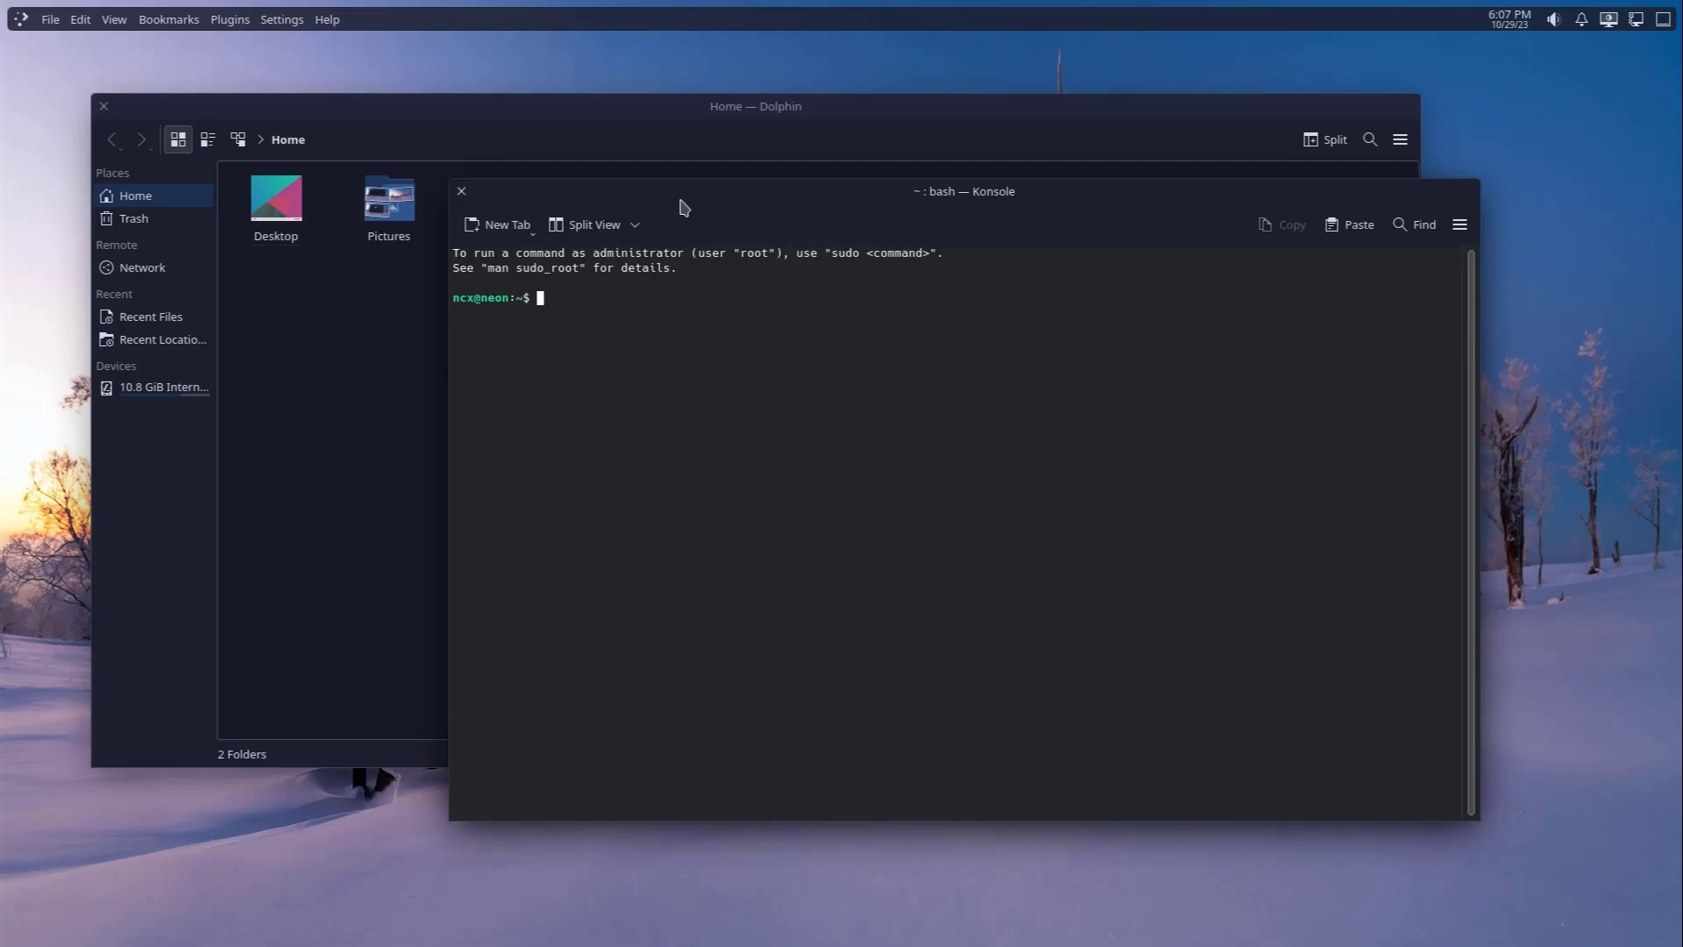
key(super+w)
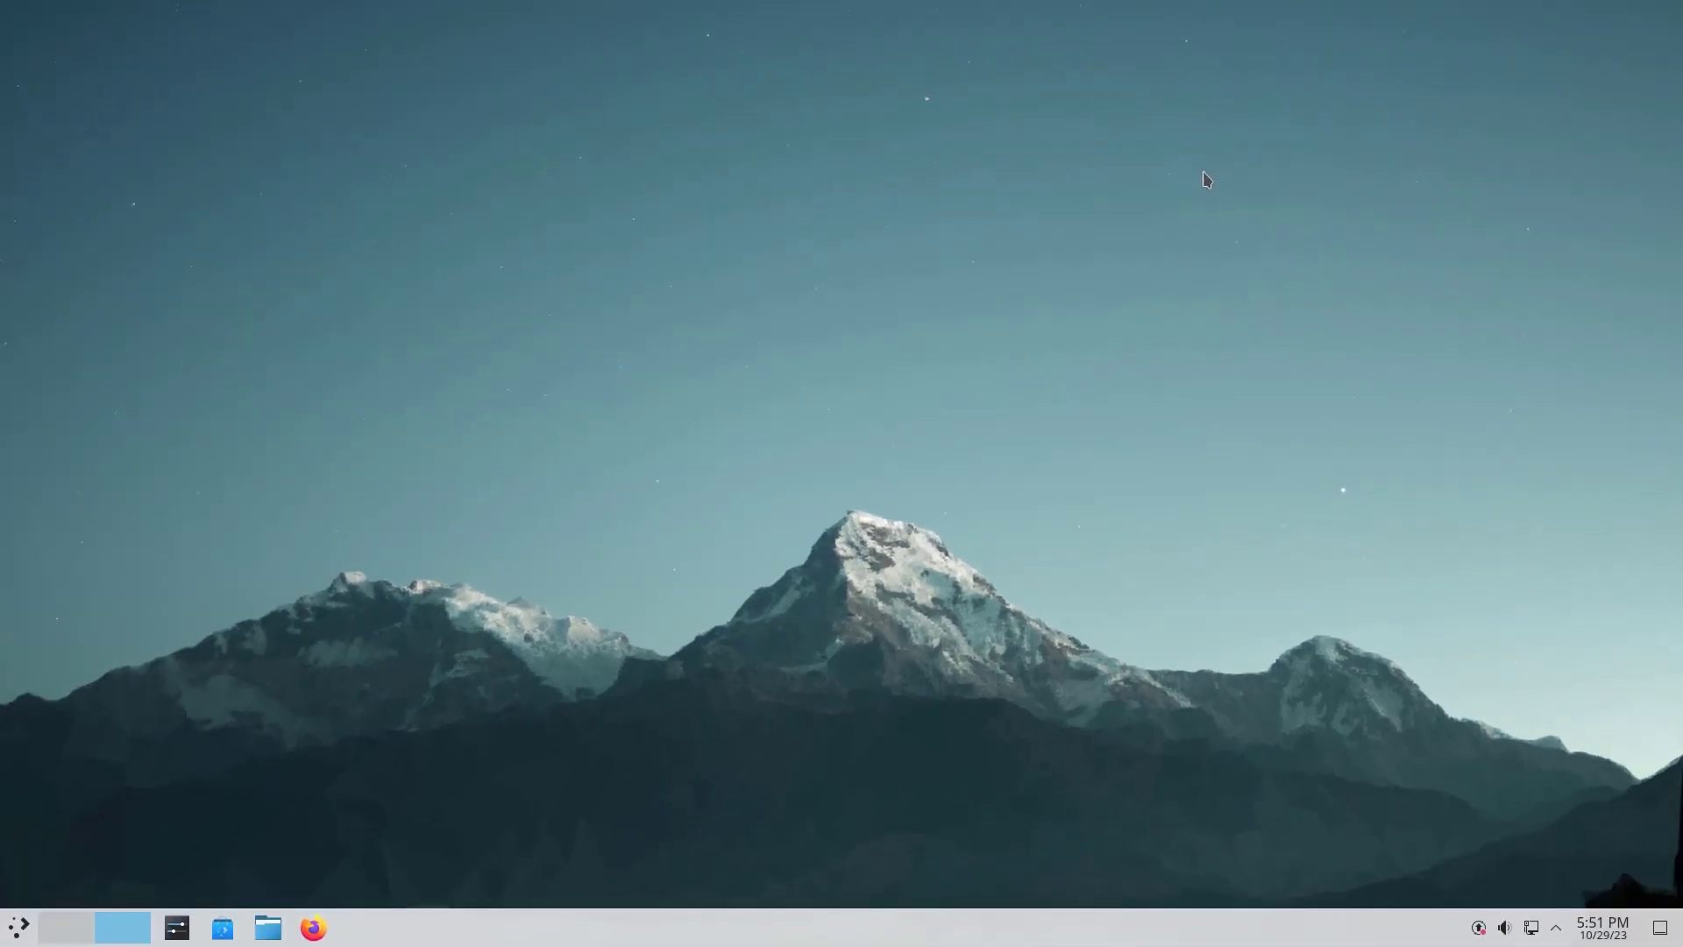
Enter edit mode on the bottom taskbar and remove that panel via More Options
right_click(883, 938)
click(935, 898)
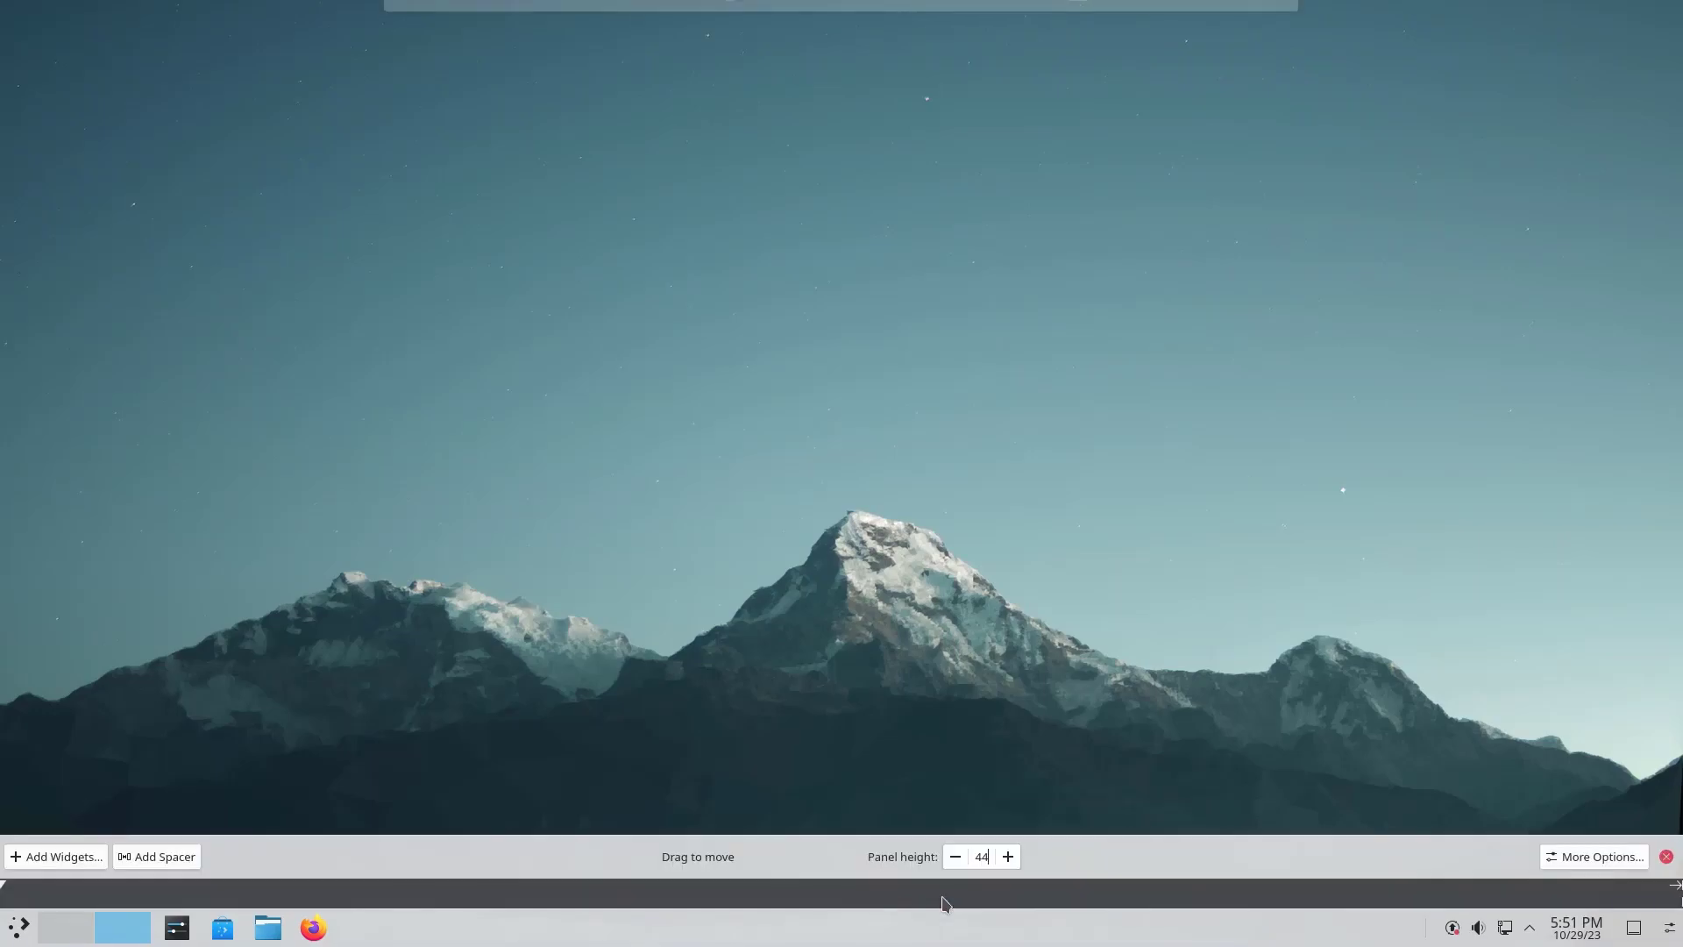
click(1597, 856)
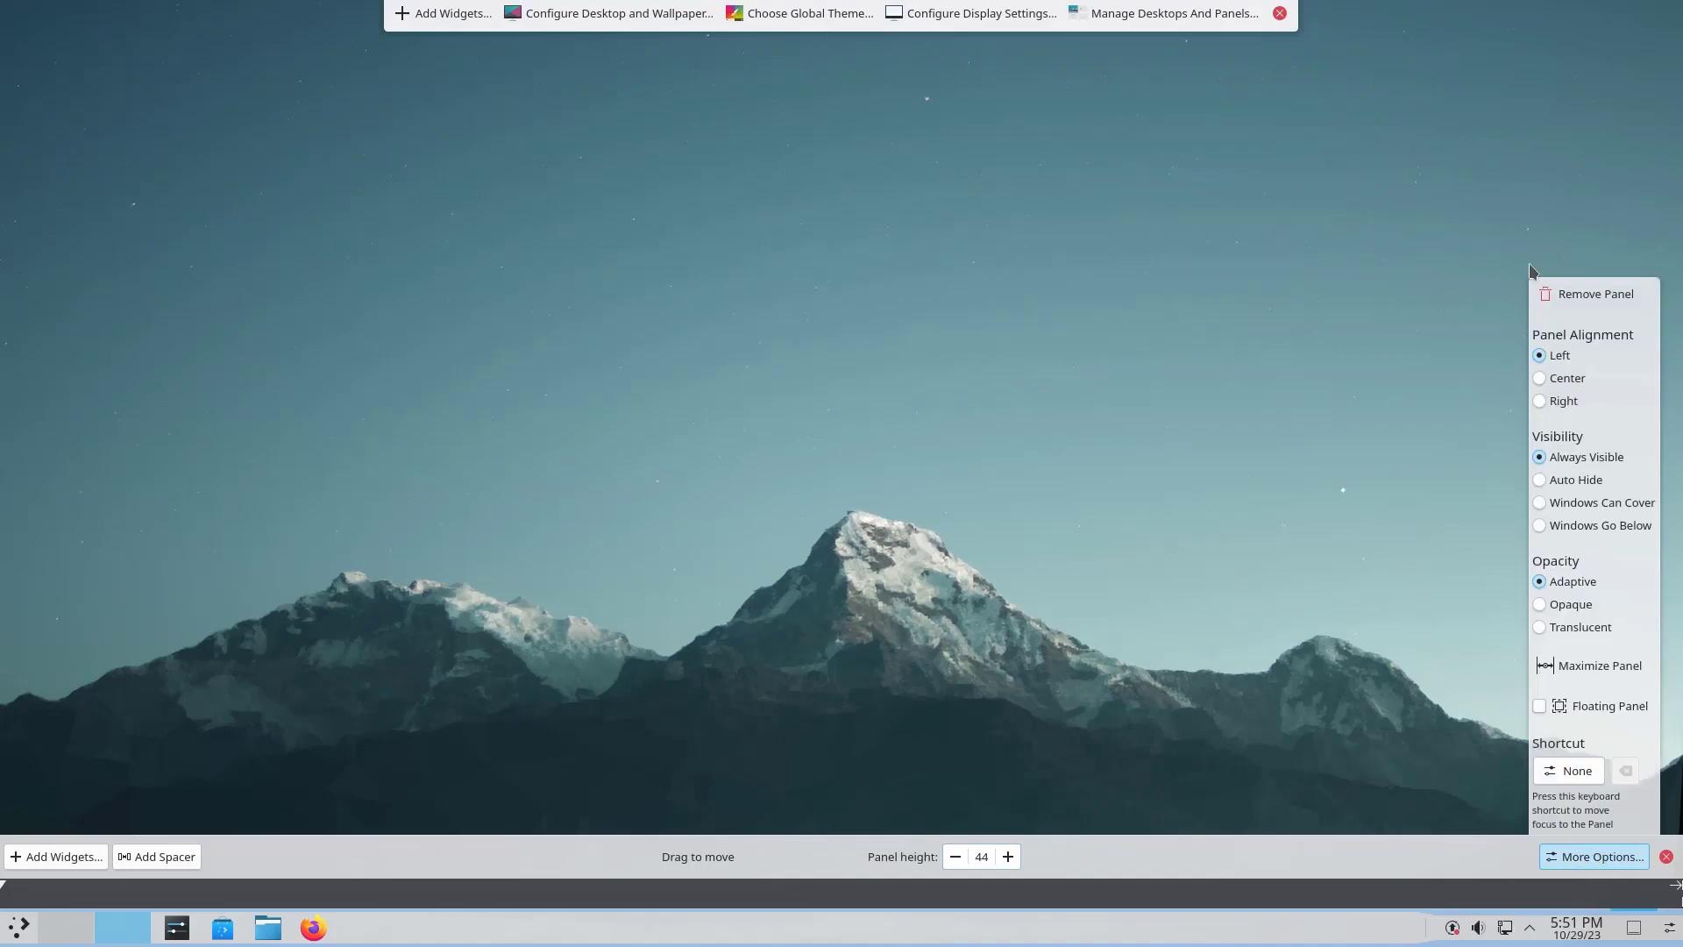
click(1594, 294)
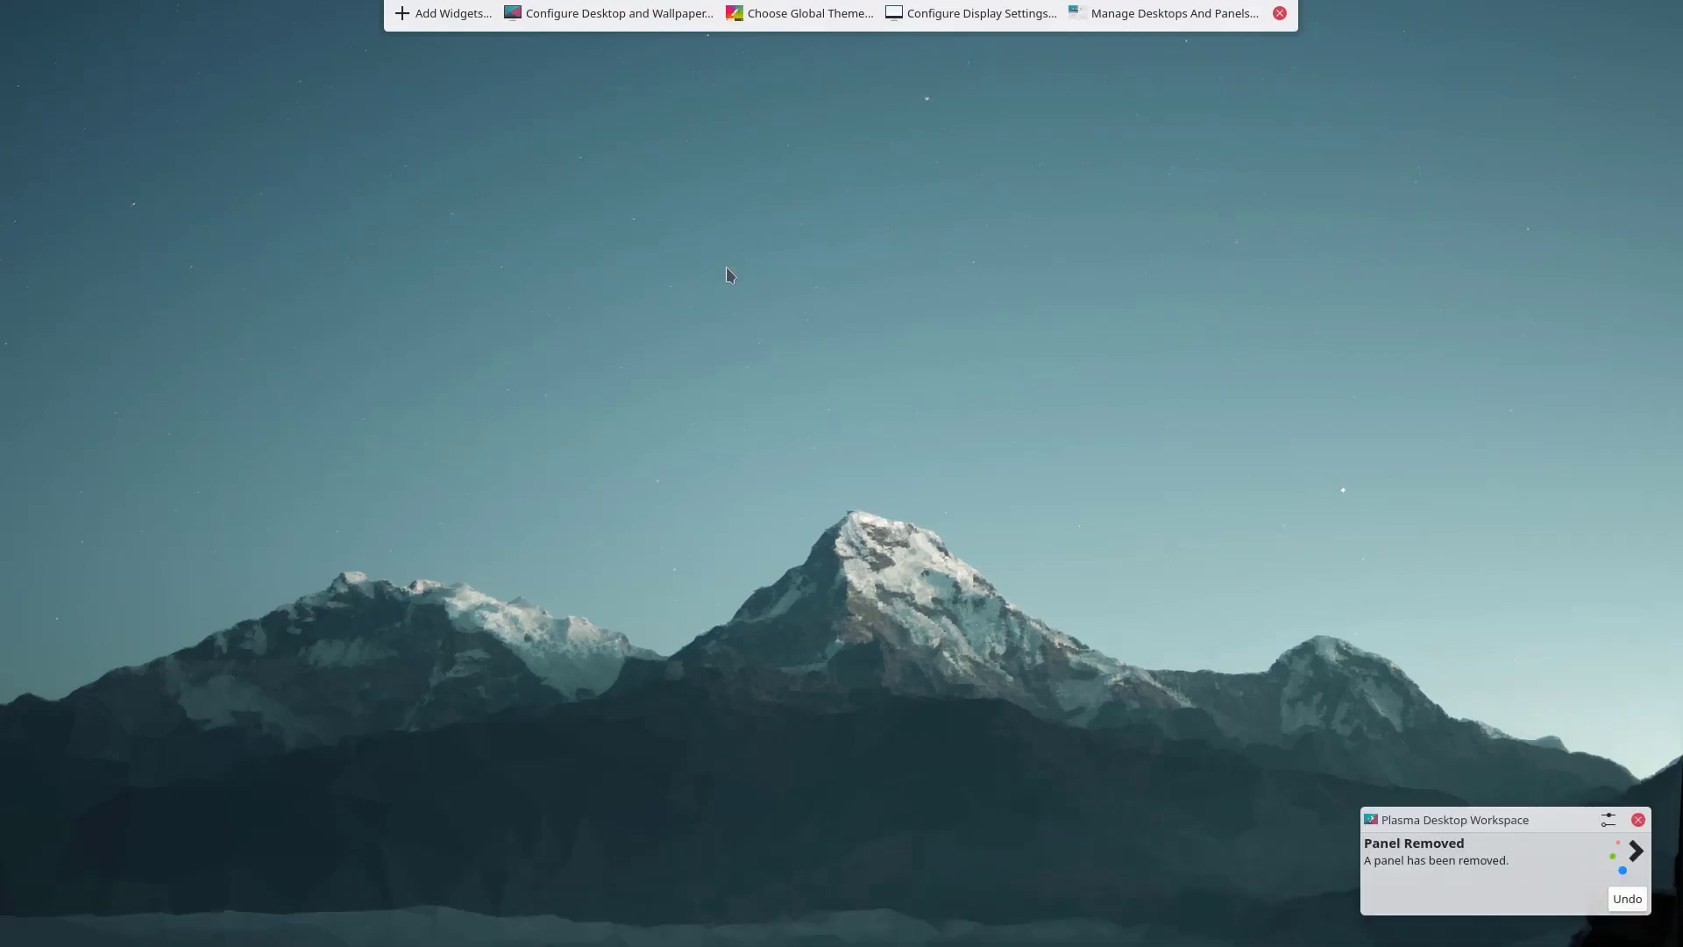
Add an Application Menu Bar panel from the desktop's Add Panel menu
right_click(645, 254)
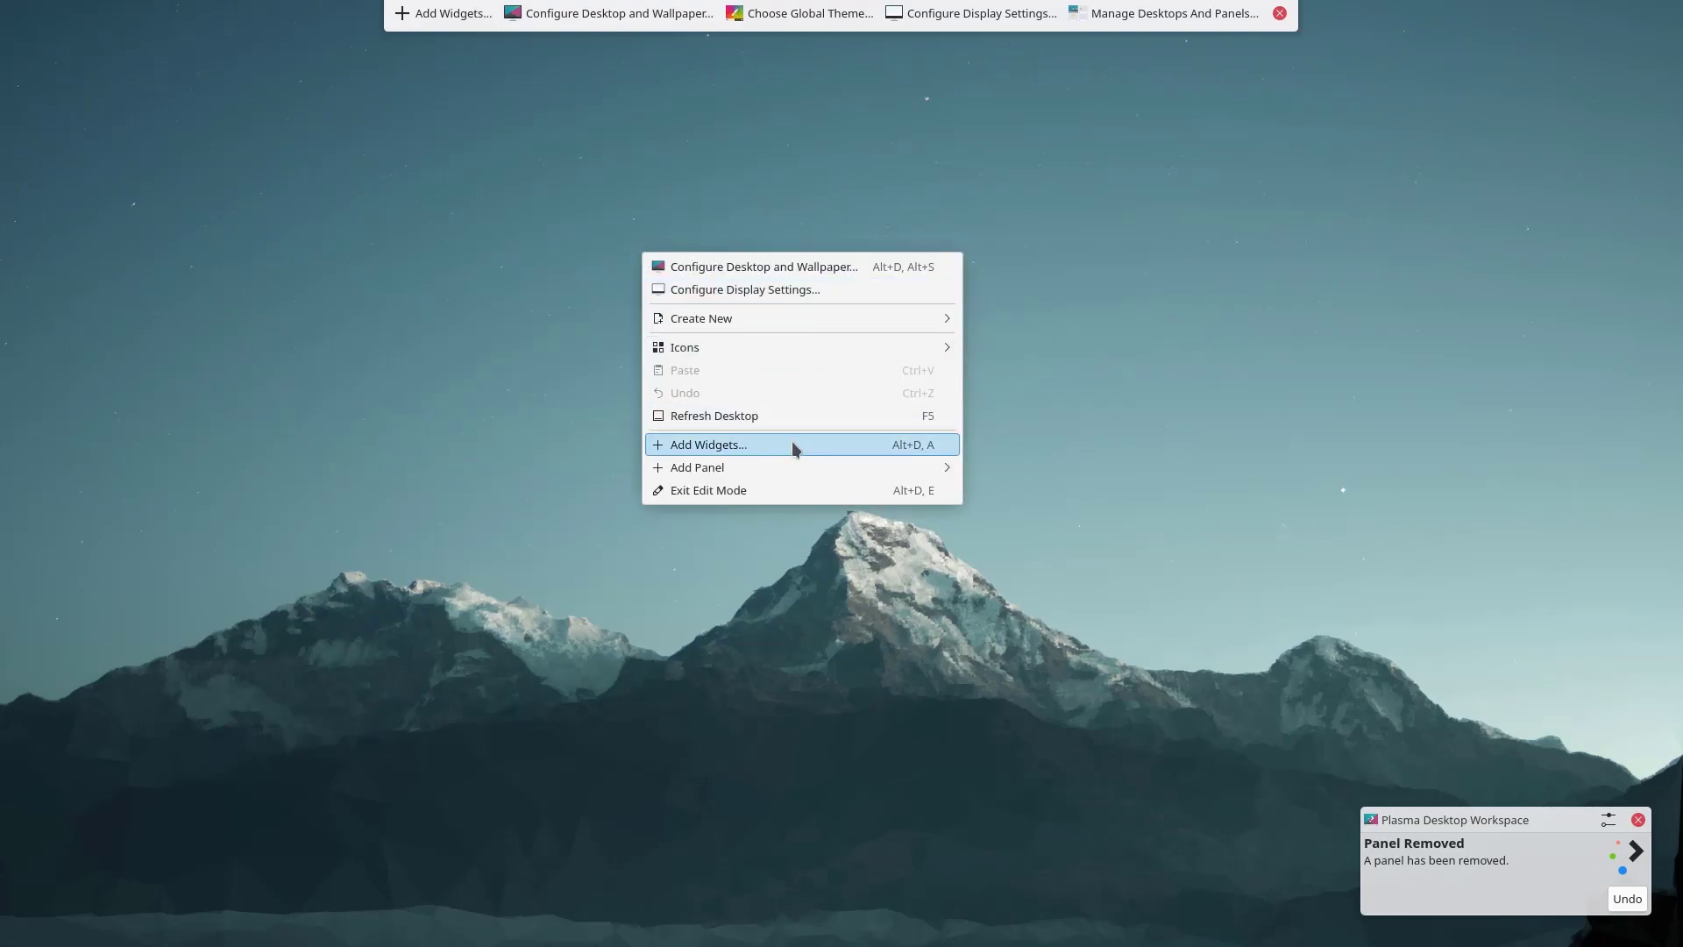
mouse_move(788, 466)
click(1038, 469)
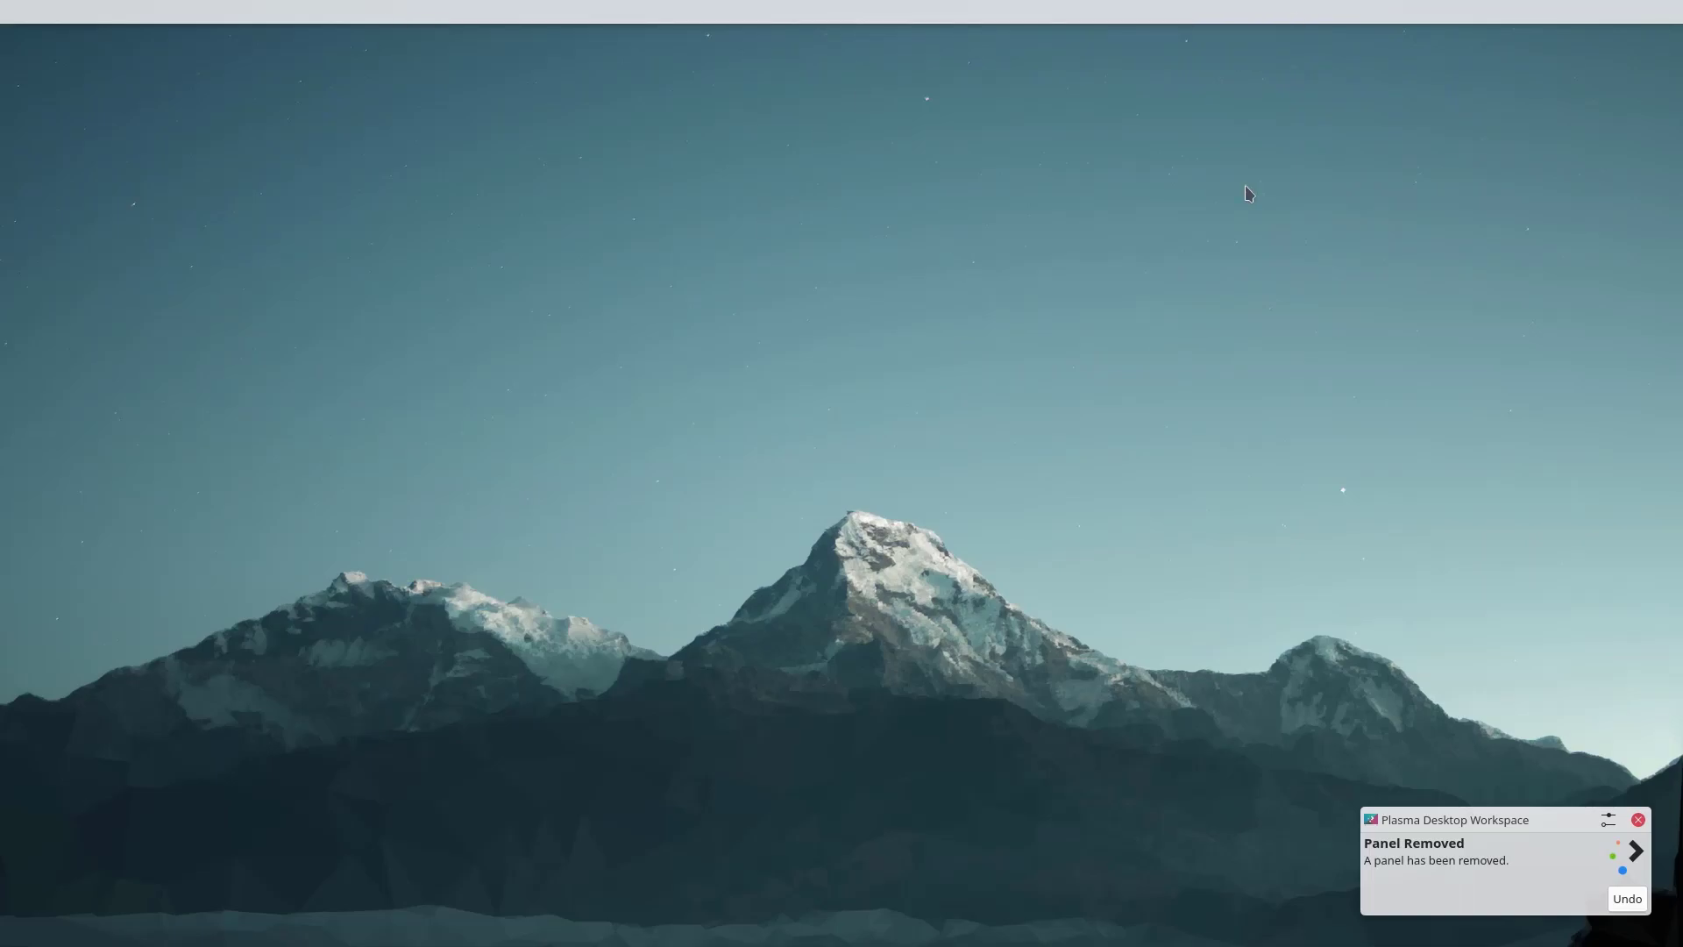
Open Dolphin, move its window, and quit it from the top bar's File menu
key(super+e)
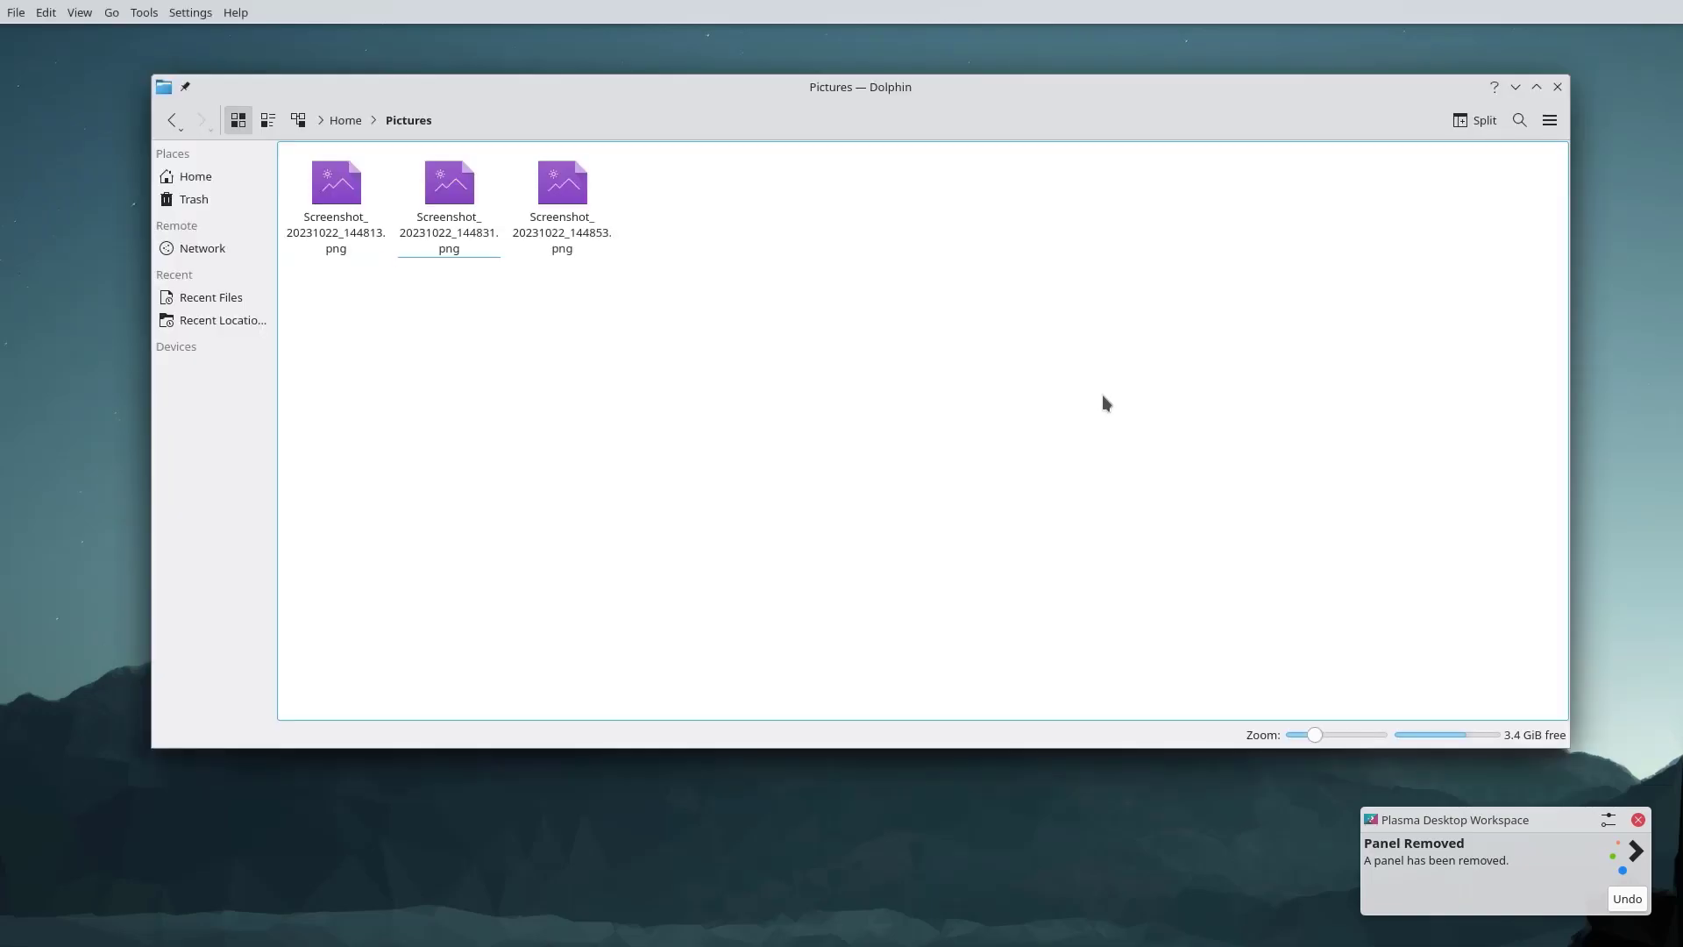
drag(522, 86, 613, 109)
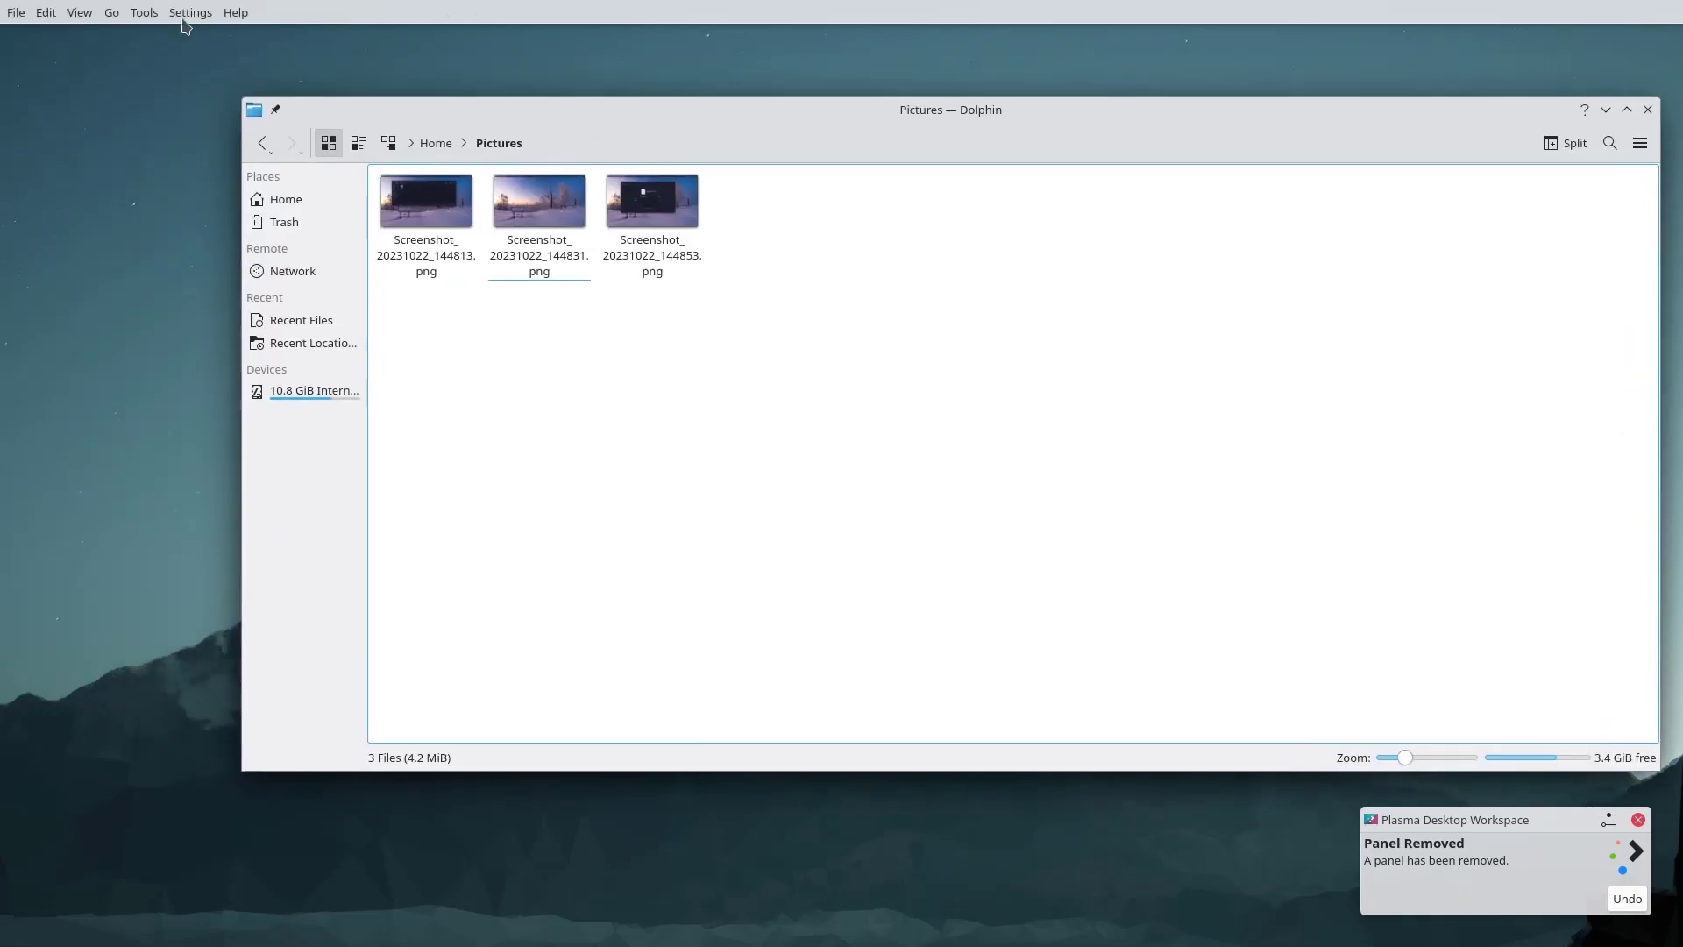
click(16, 13)
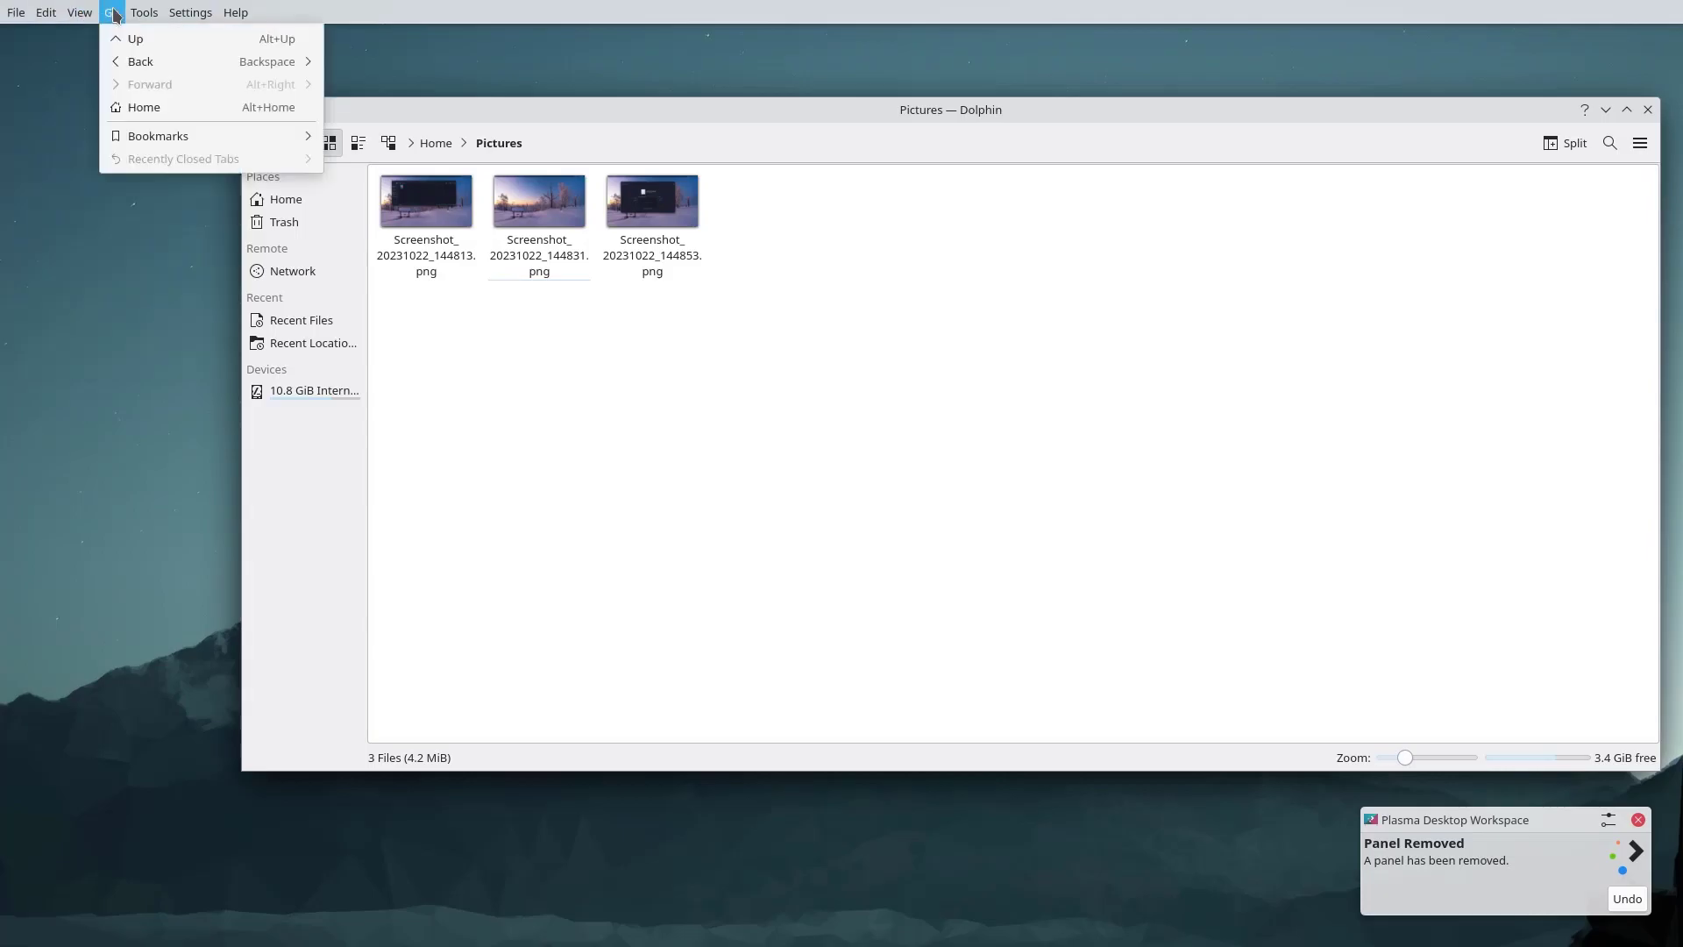
click(72, 345)
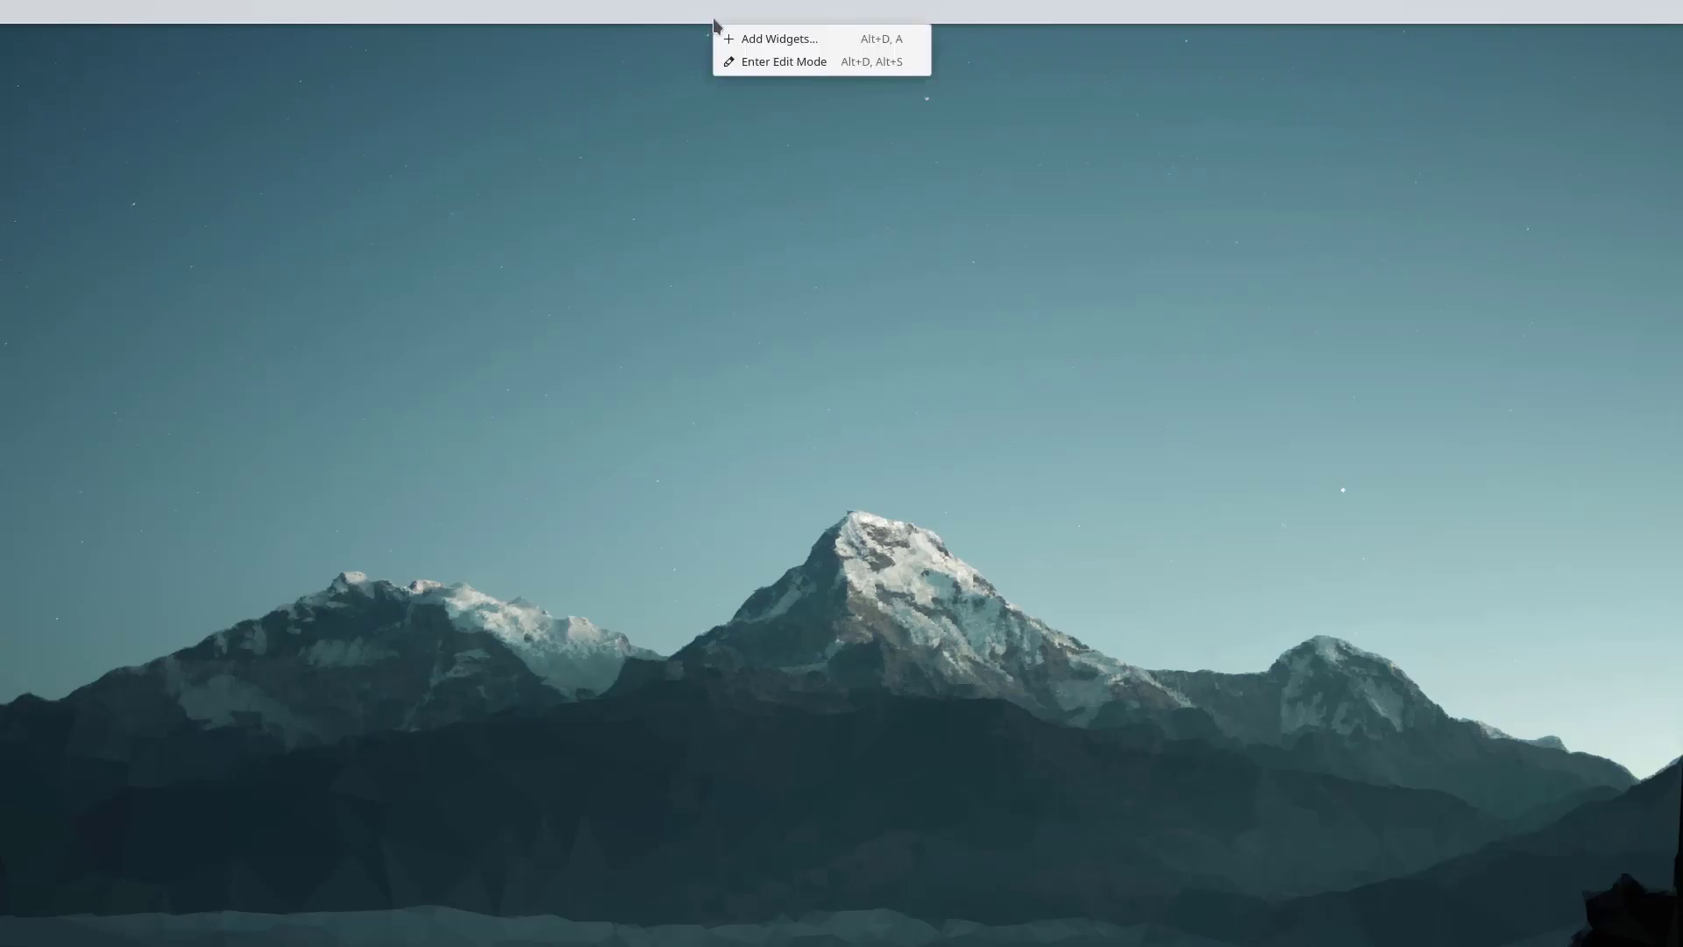
Add the Application Menu launcher to the top bar via the 'applica' widget search
click(759, 39)
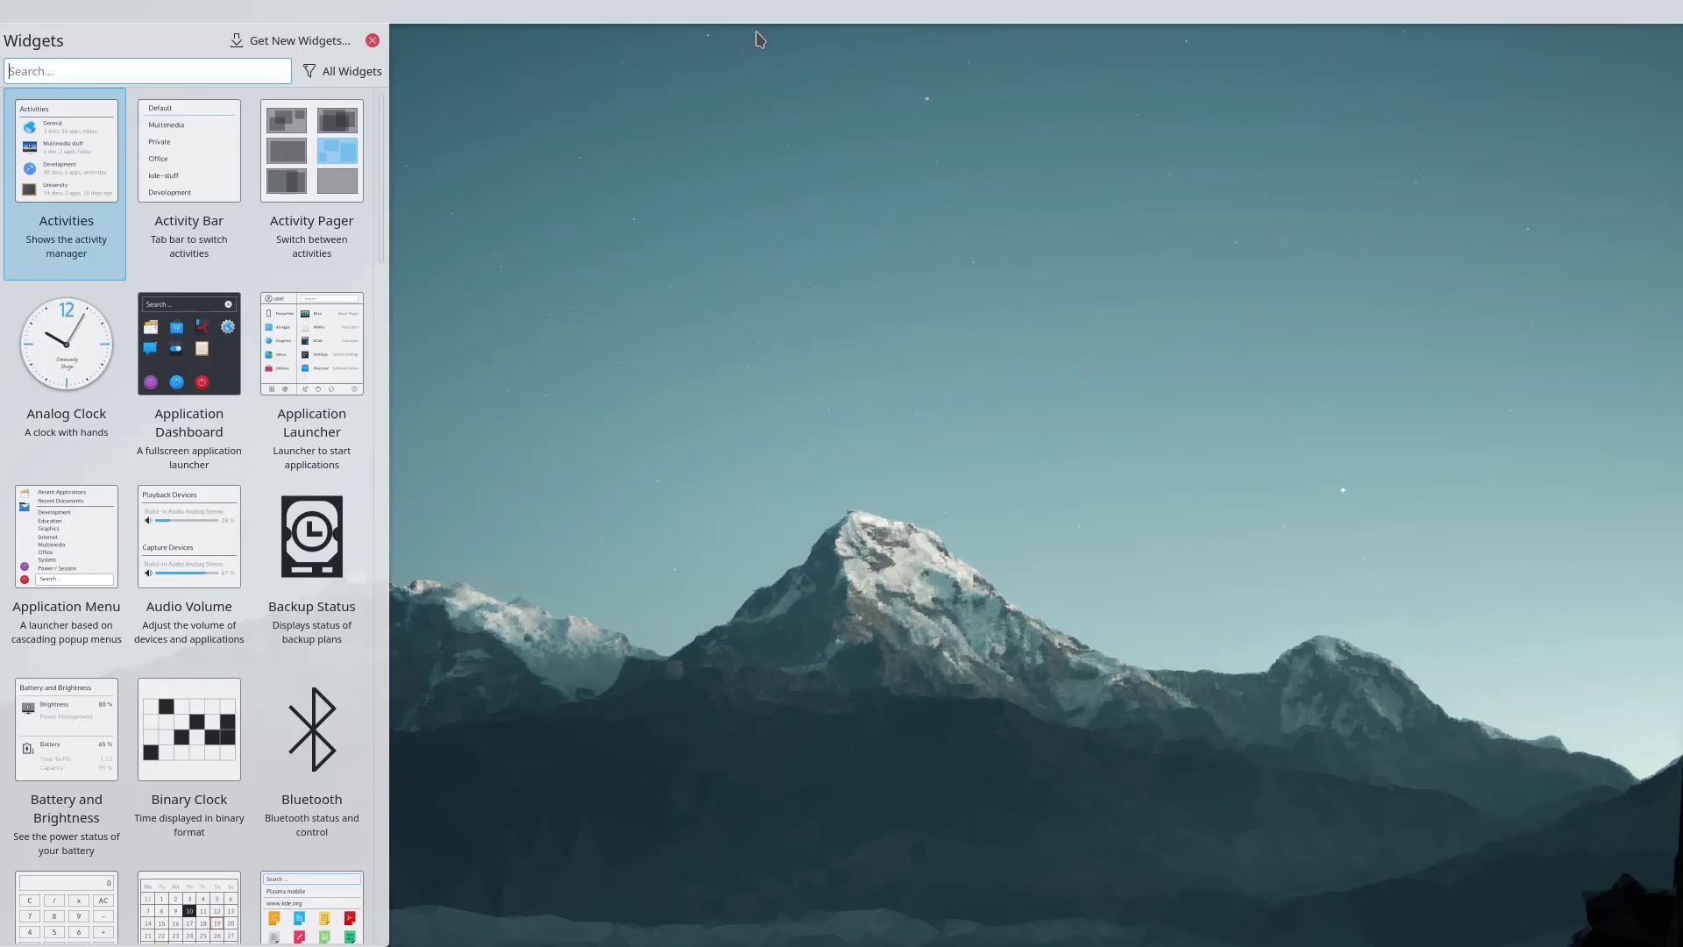
text(app)
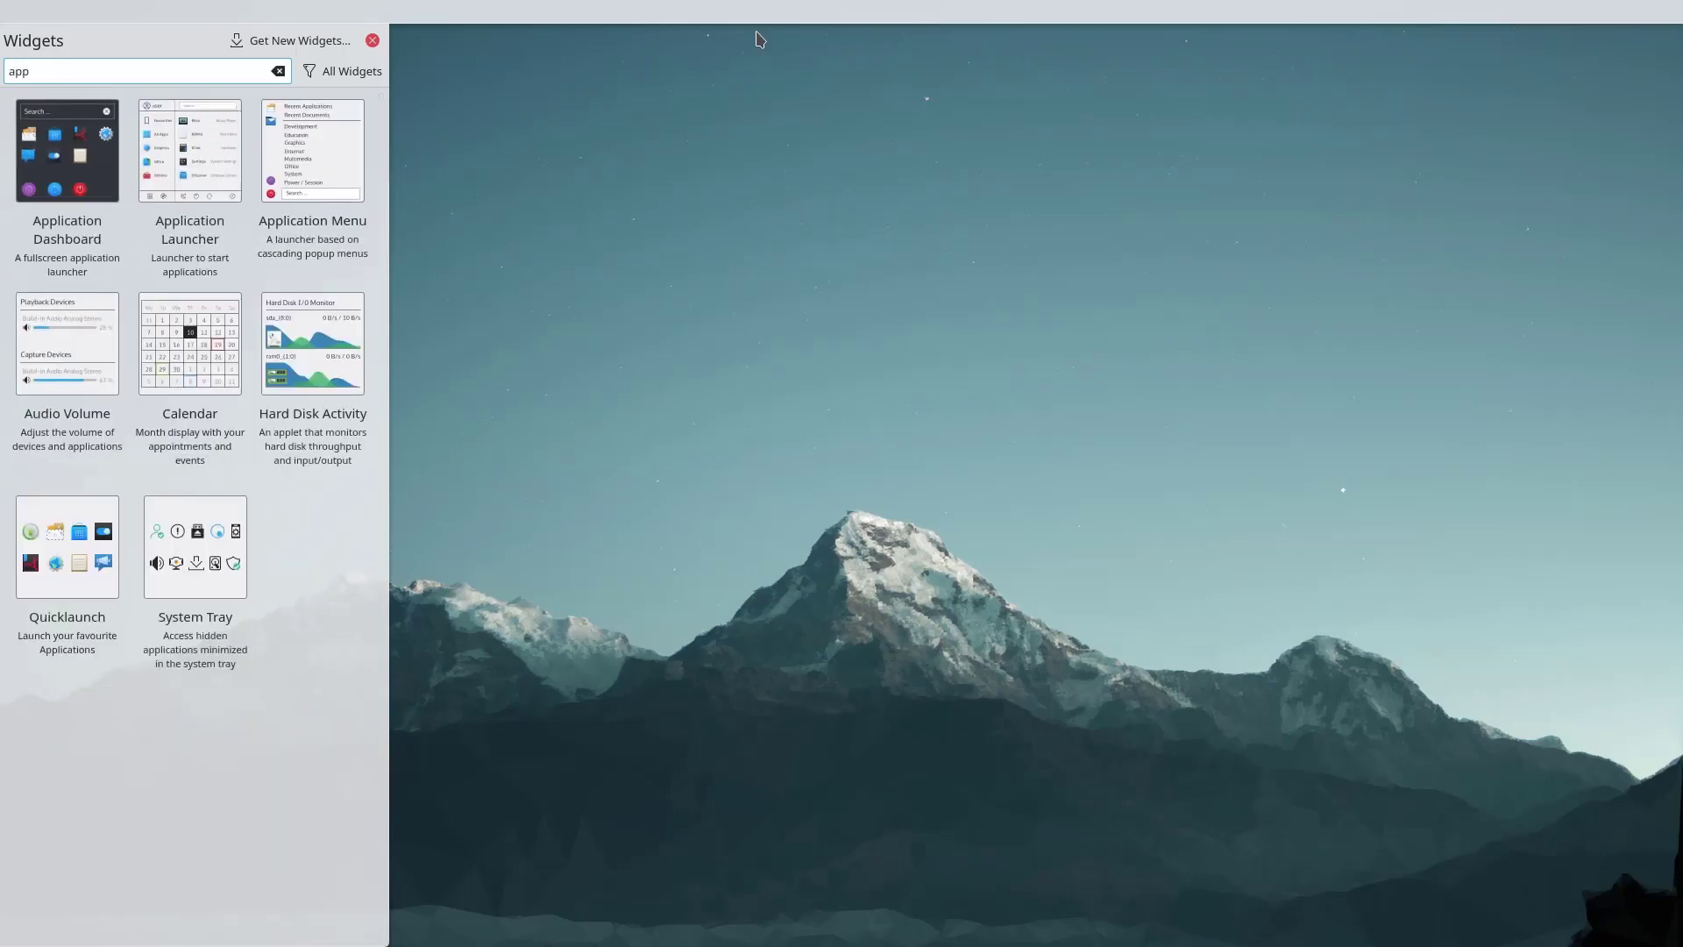
text(lica)
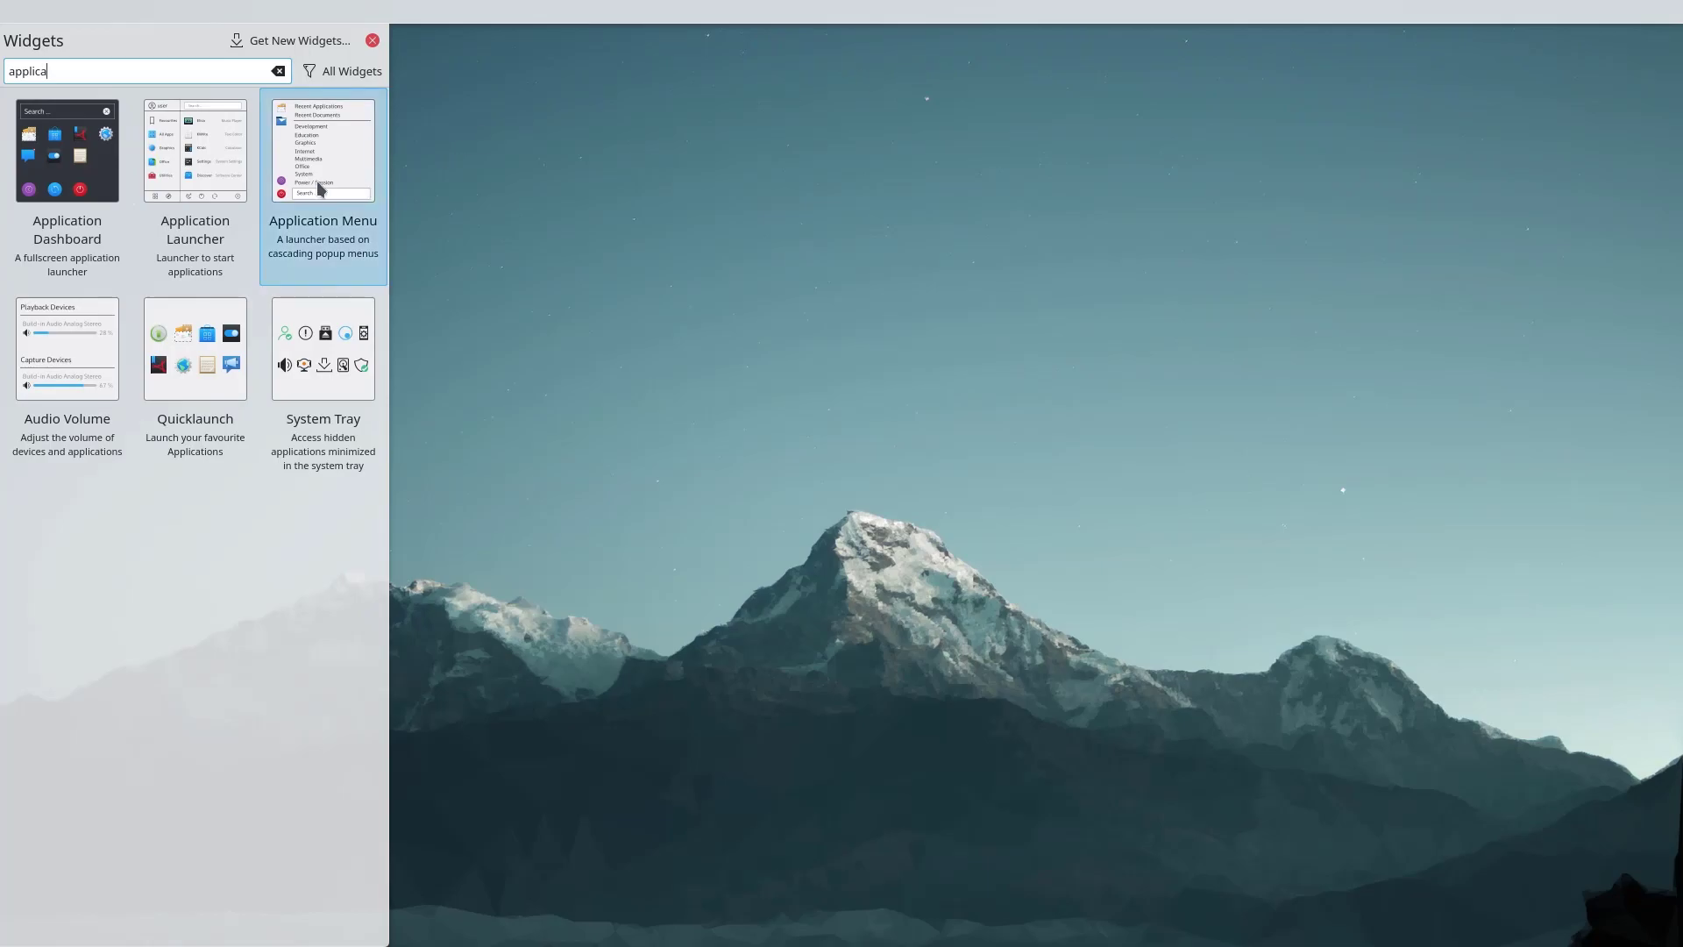
drag(321, 186, 14, 12)
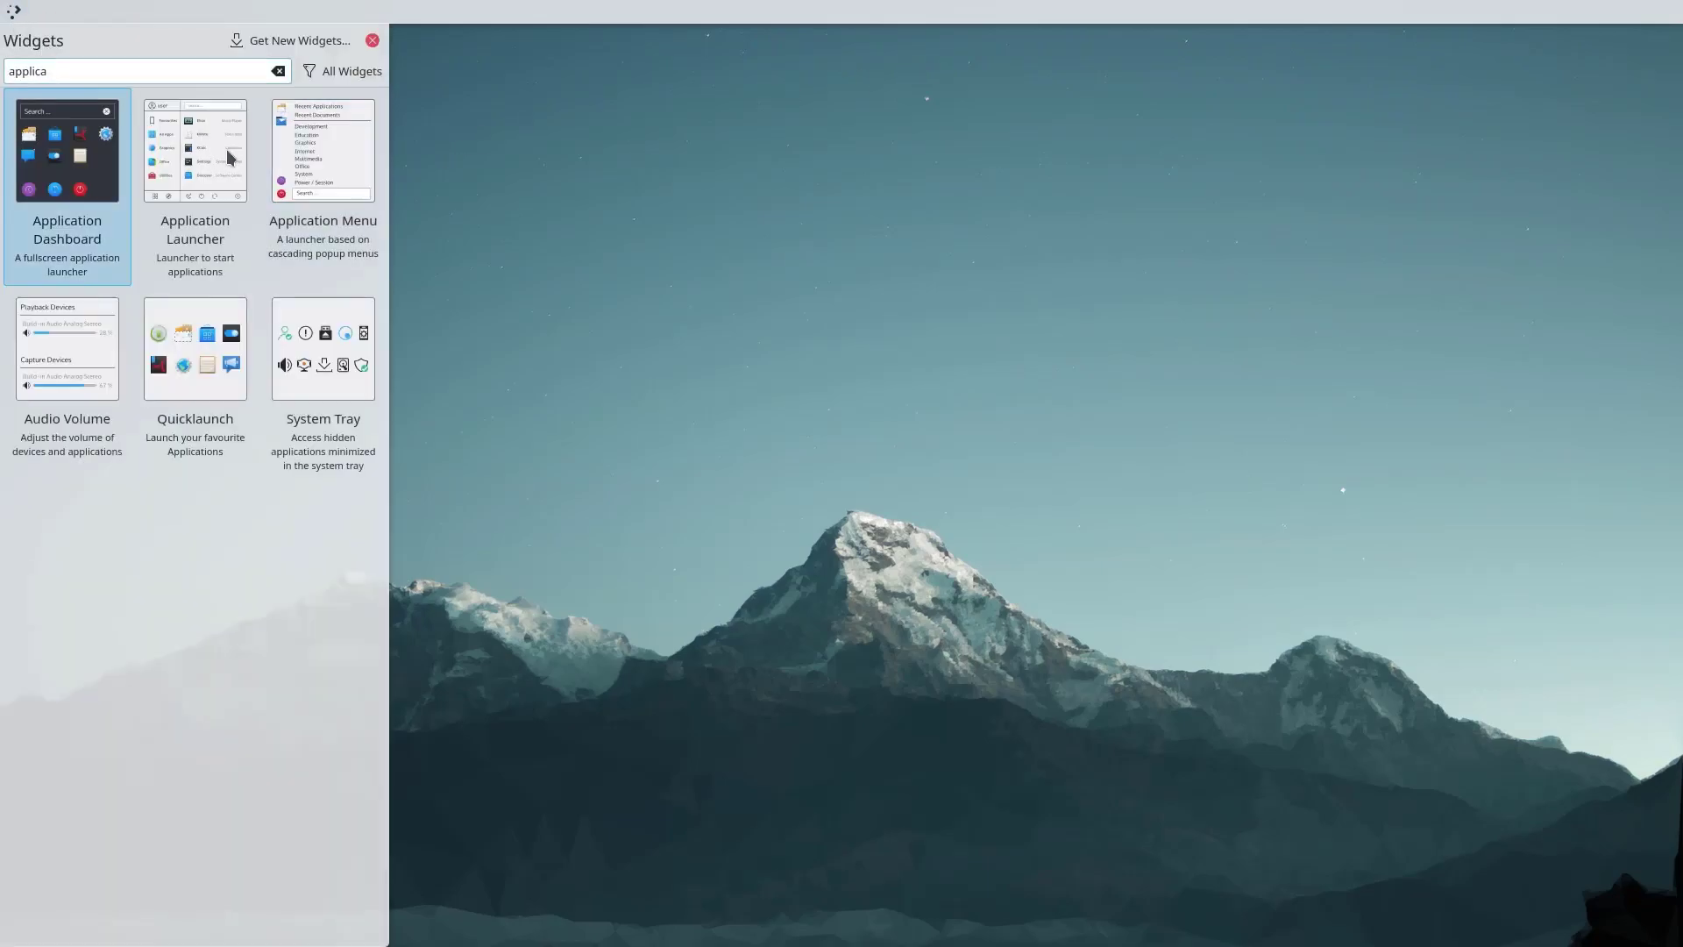
Add the Digital Clock to the top bar via the 'cloc' widget search
click(279, 72)
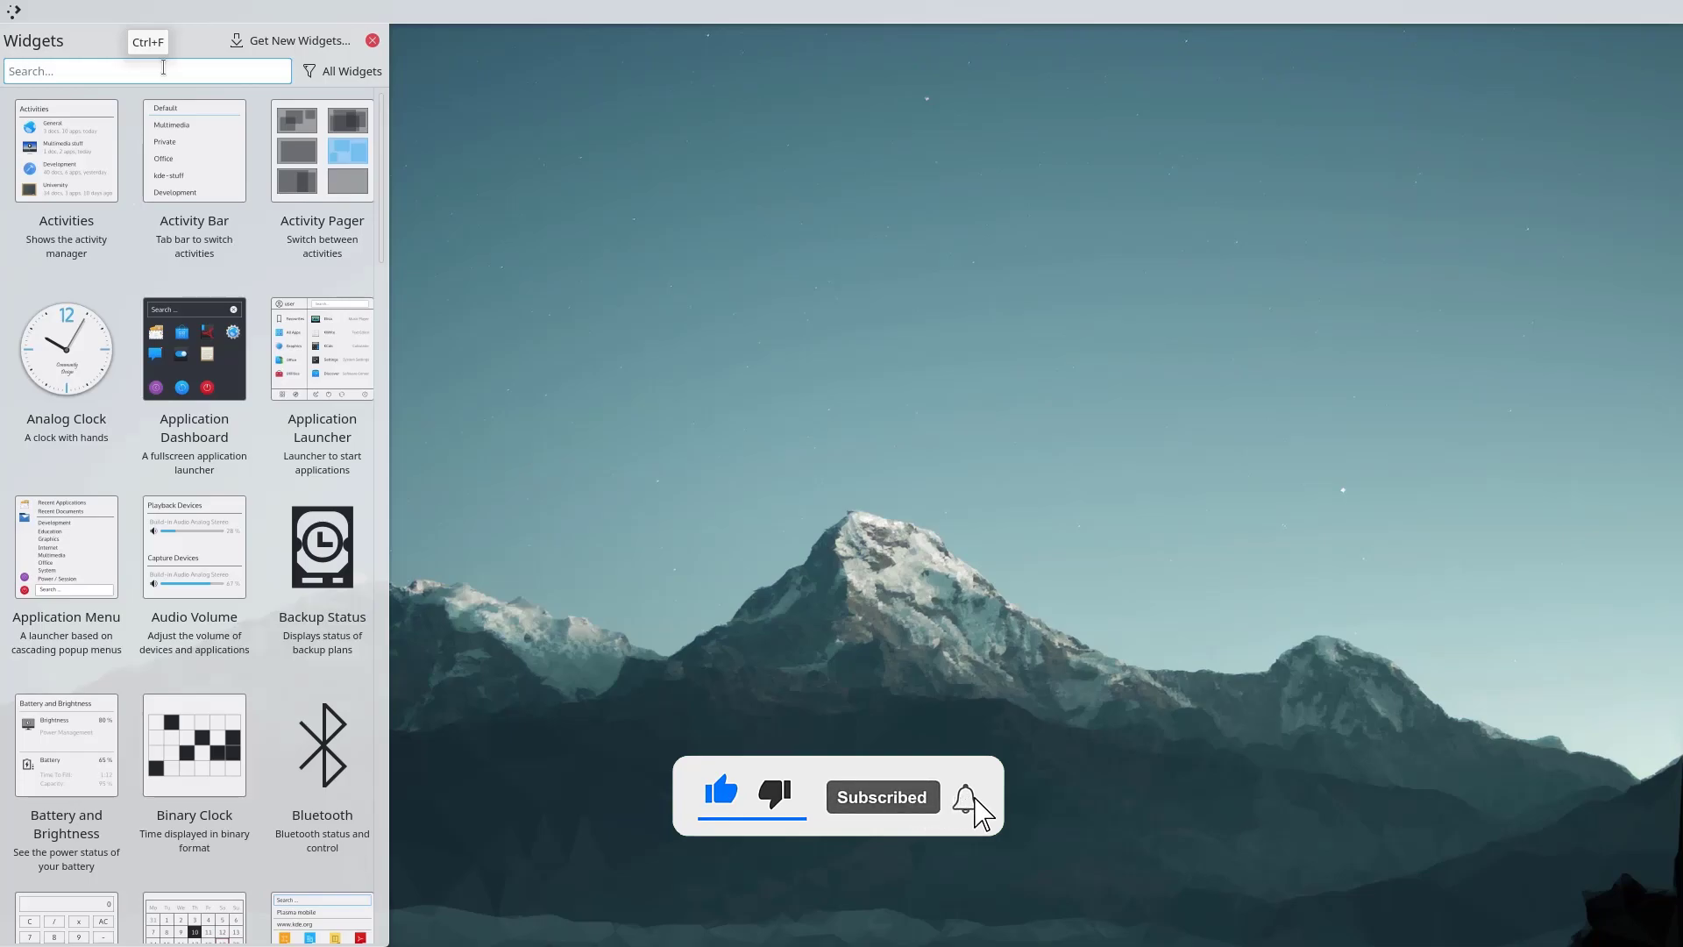
text(cloc)
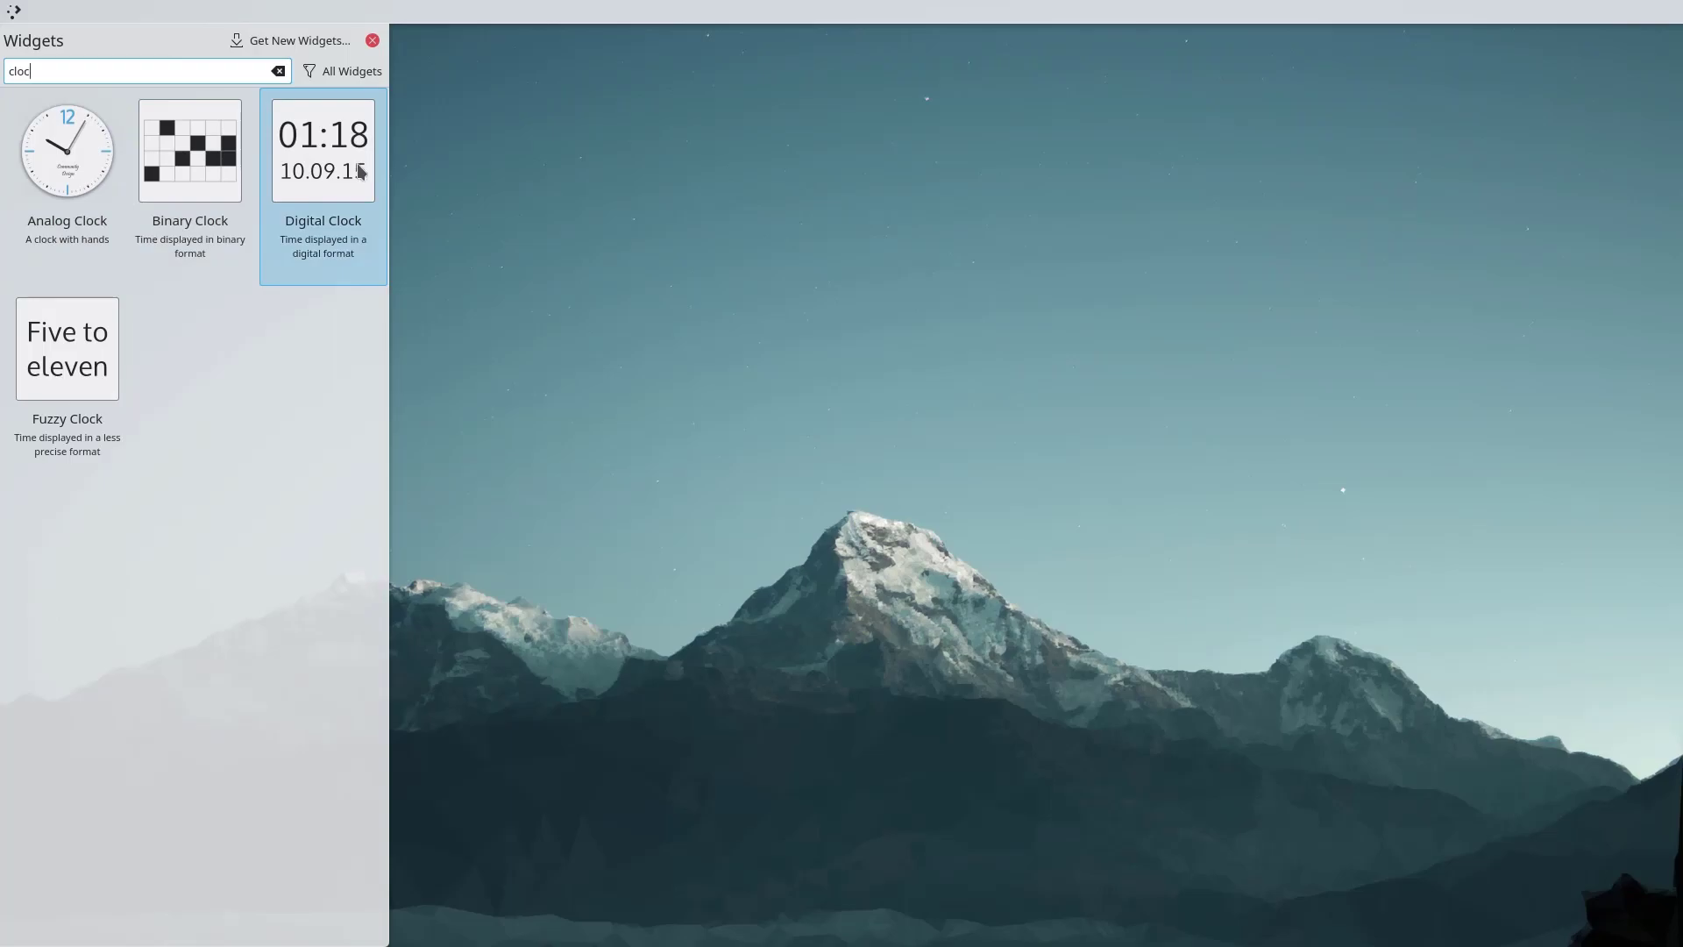
drag(361, 171, 54, 17)
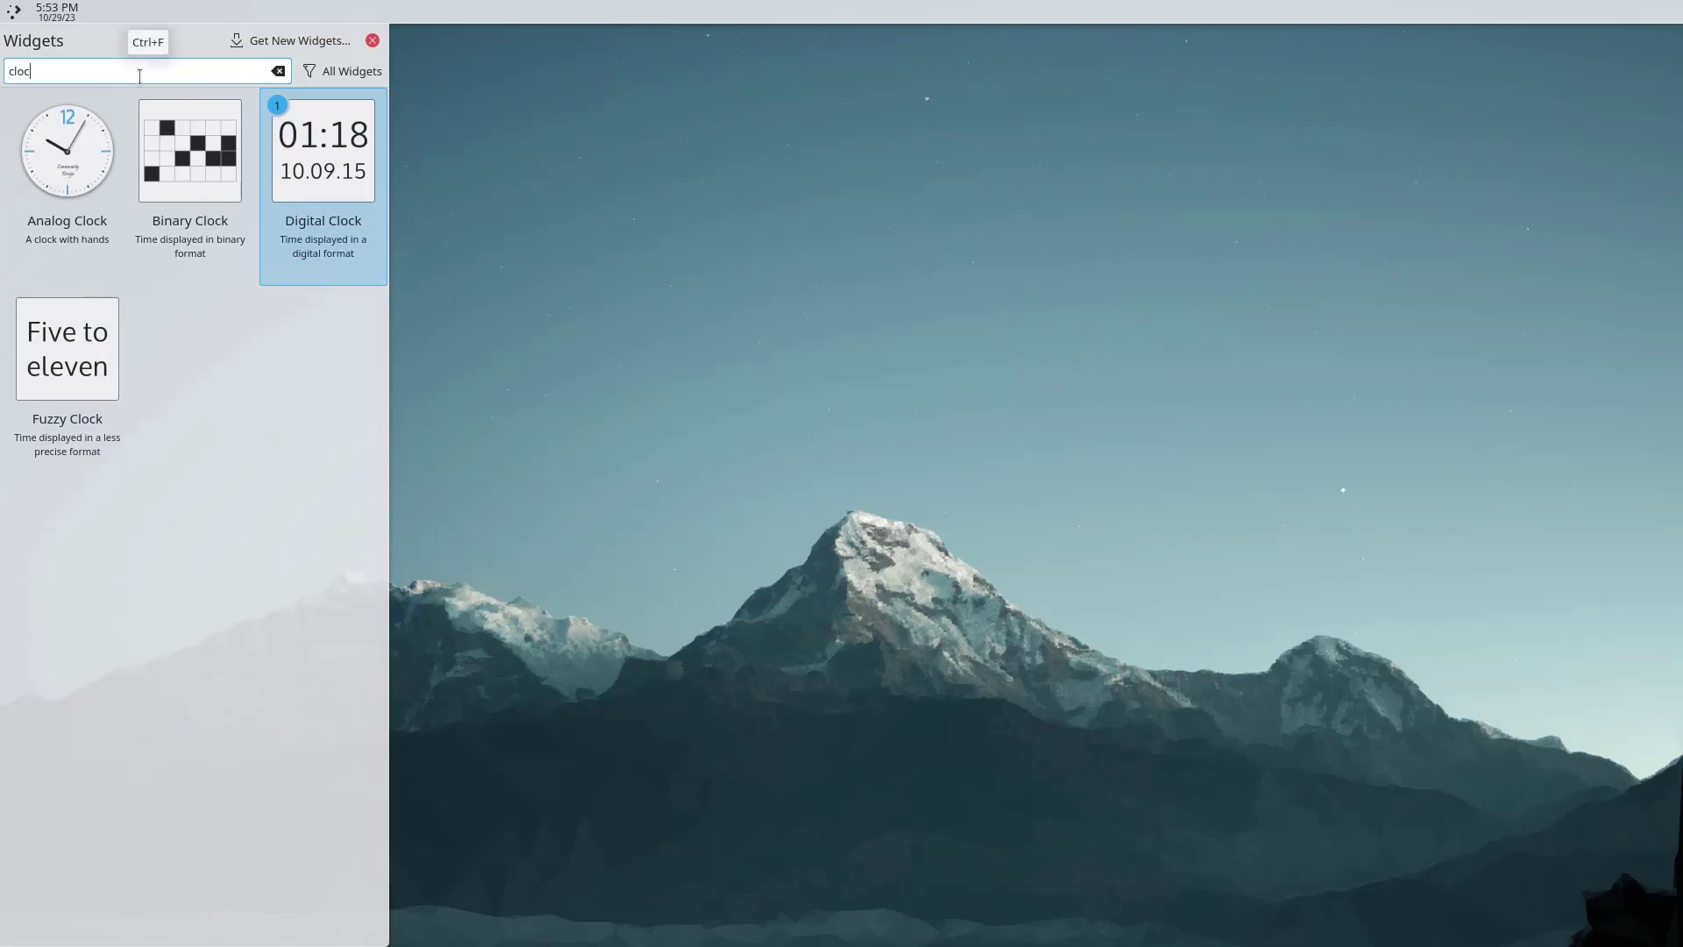
click(278, 71)
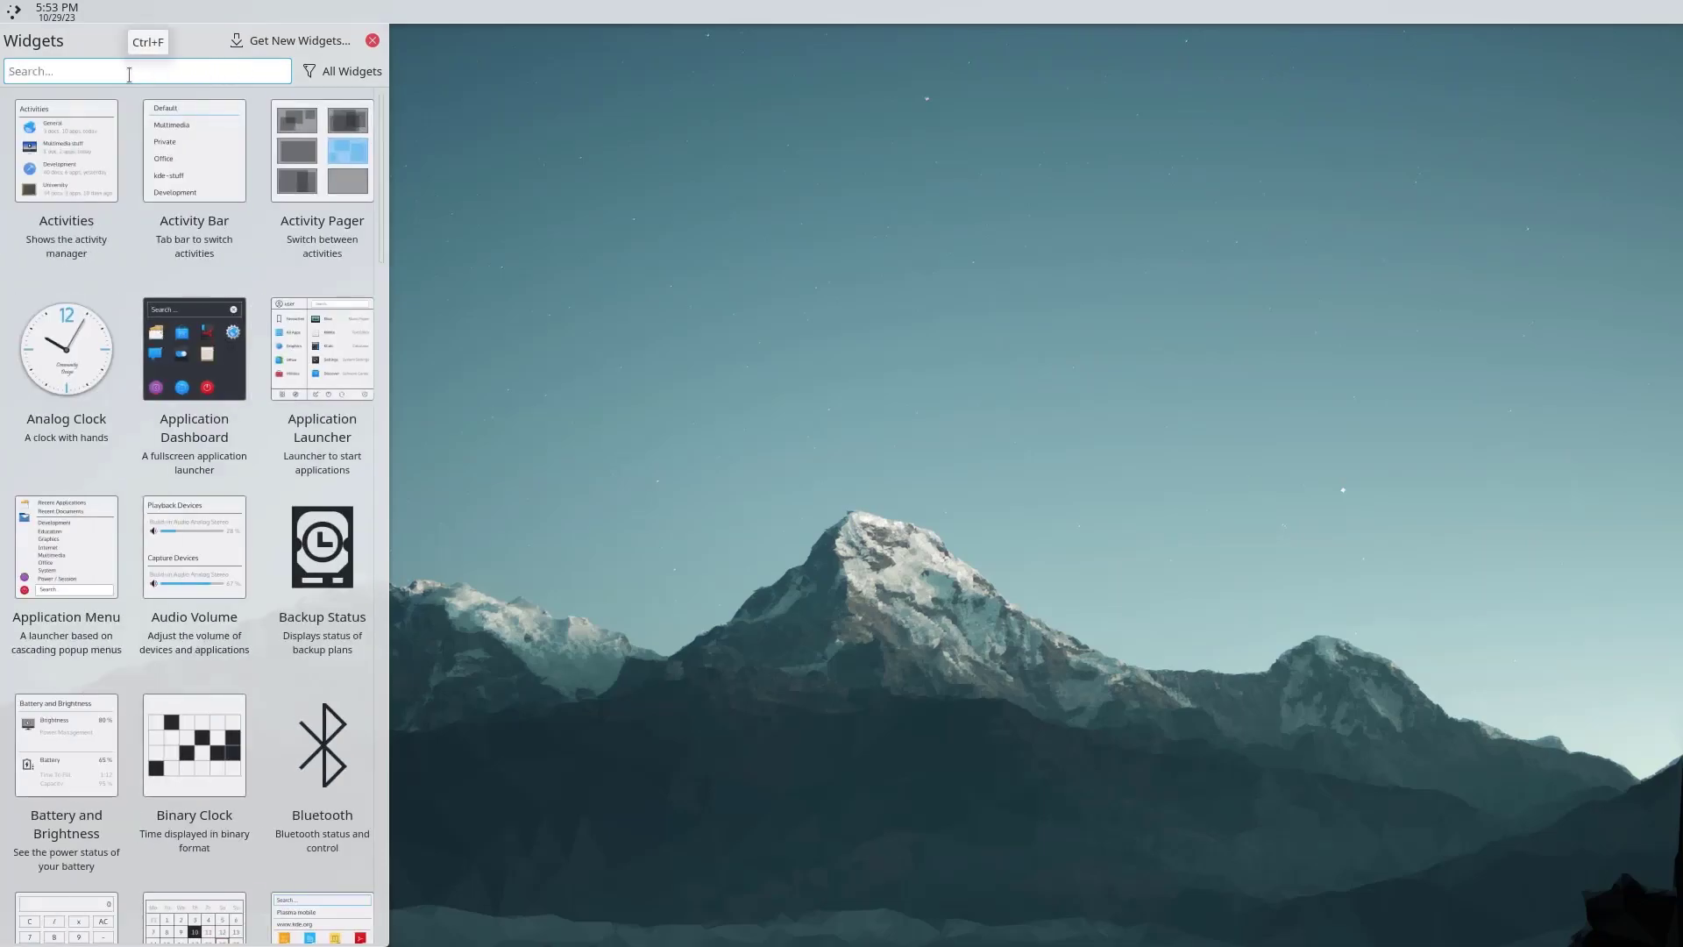
Add the Minimize all Windows and Activity Pager widgets to the top bar
text(mini)
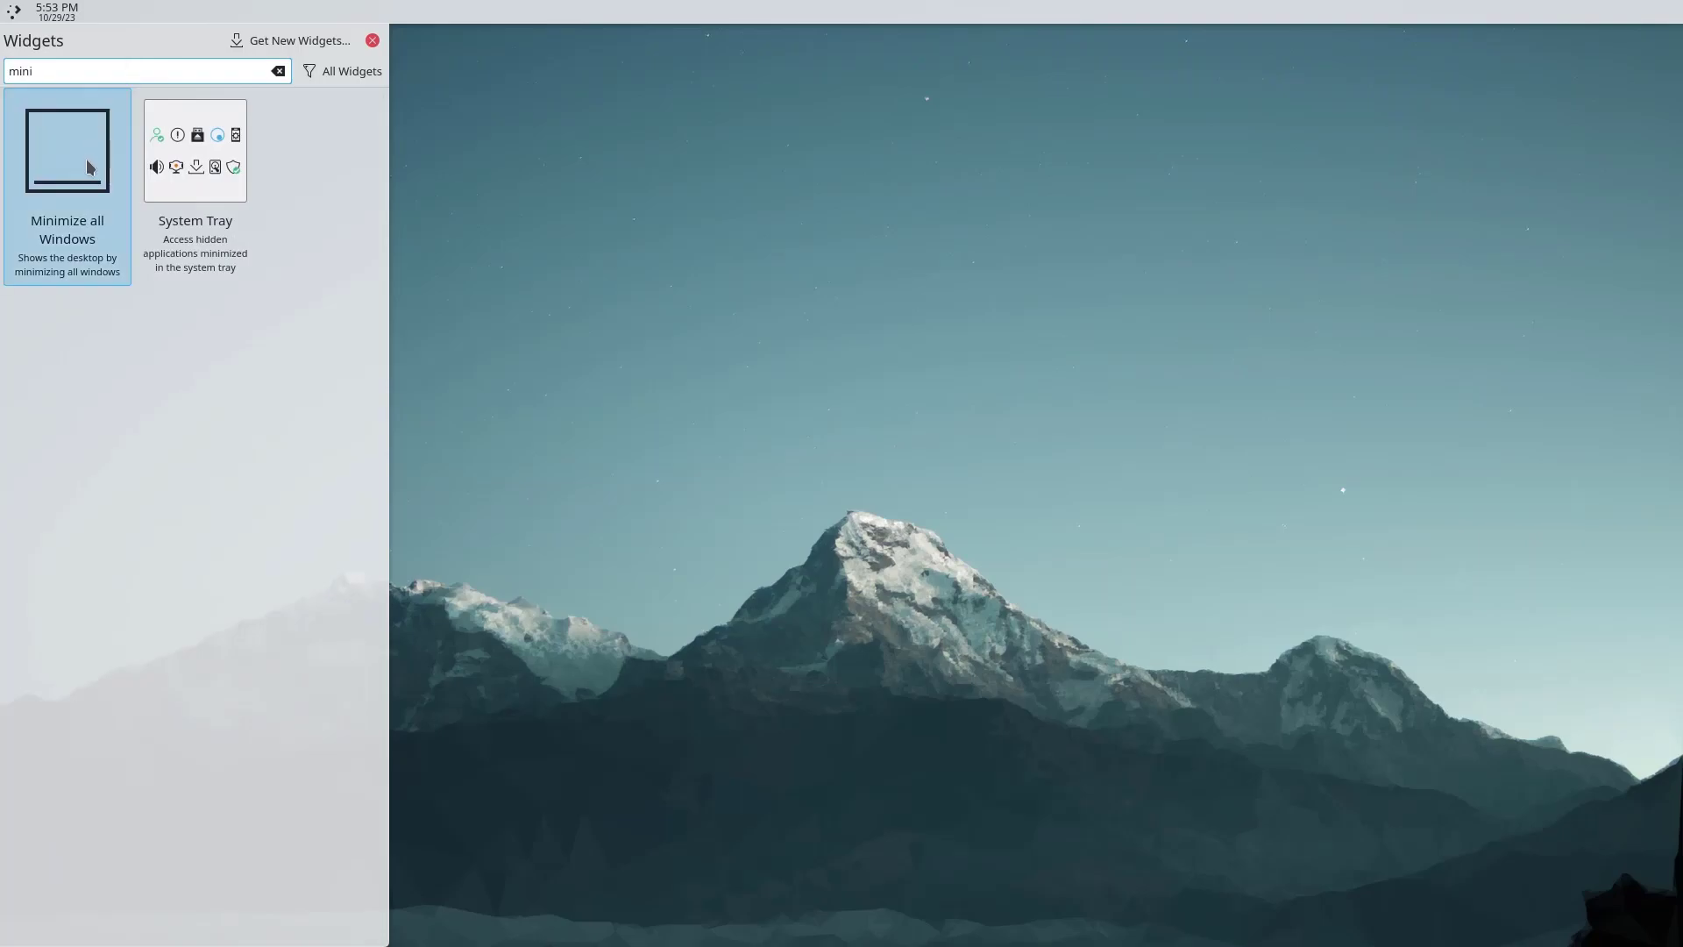
drag(88, 166, 102, 12)
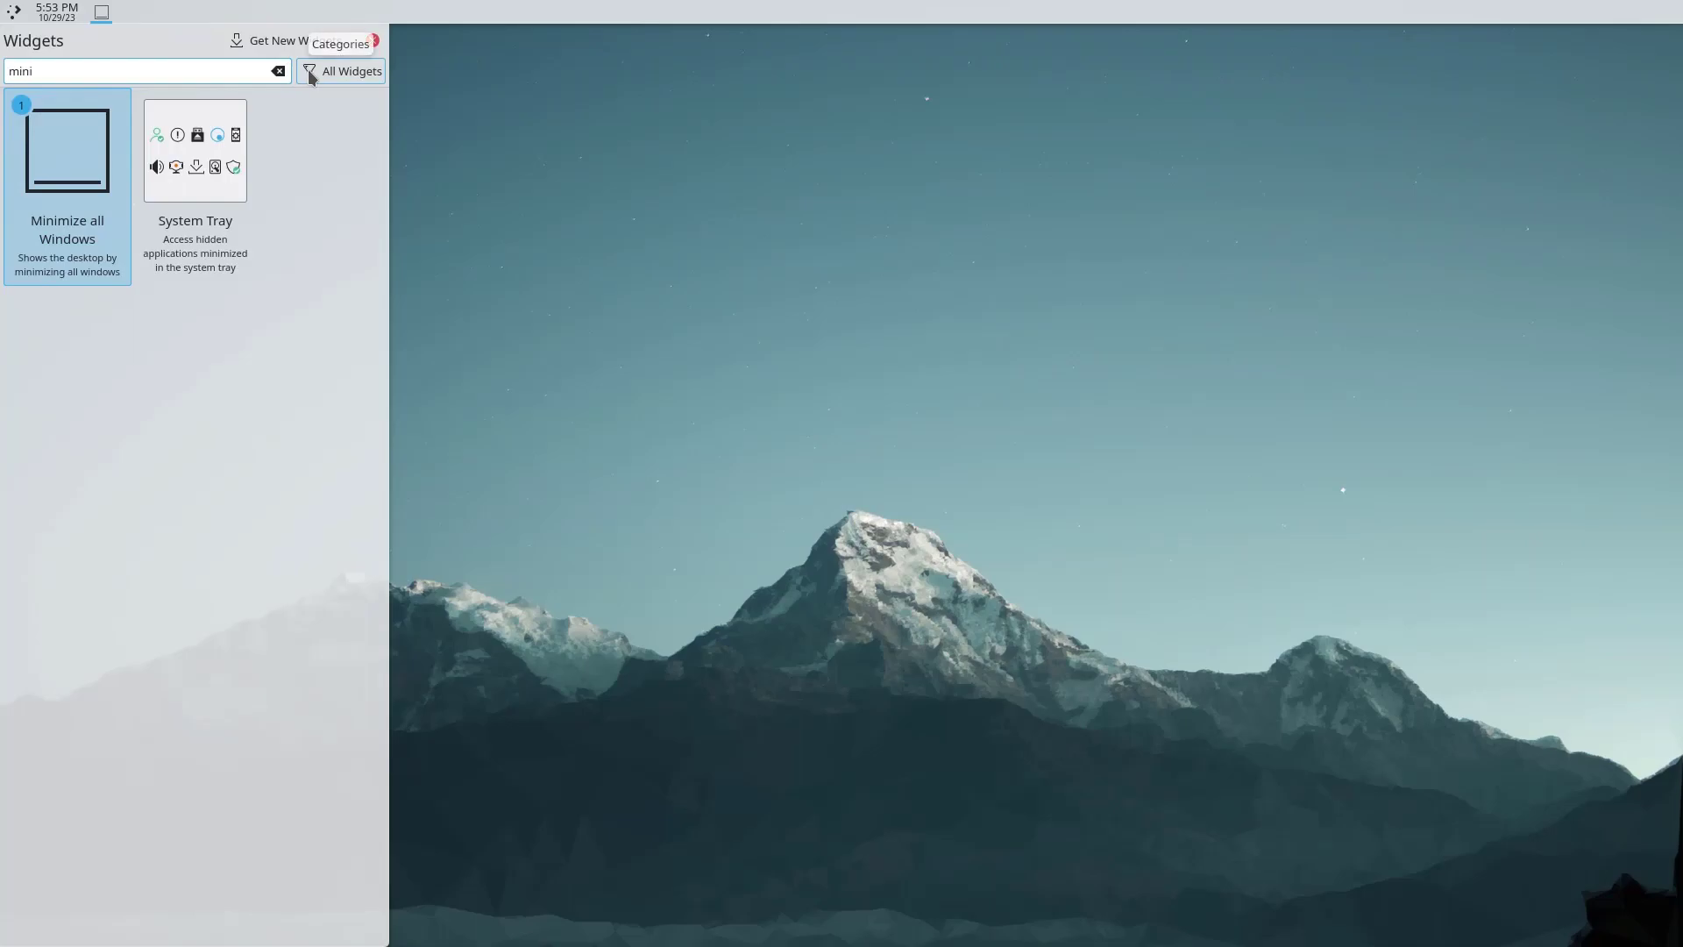
click(278, 71)
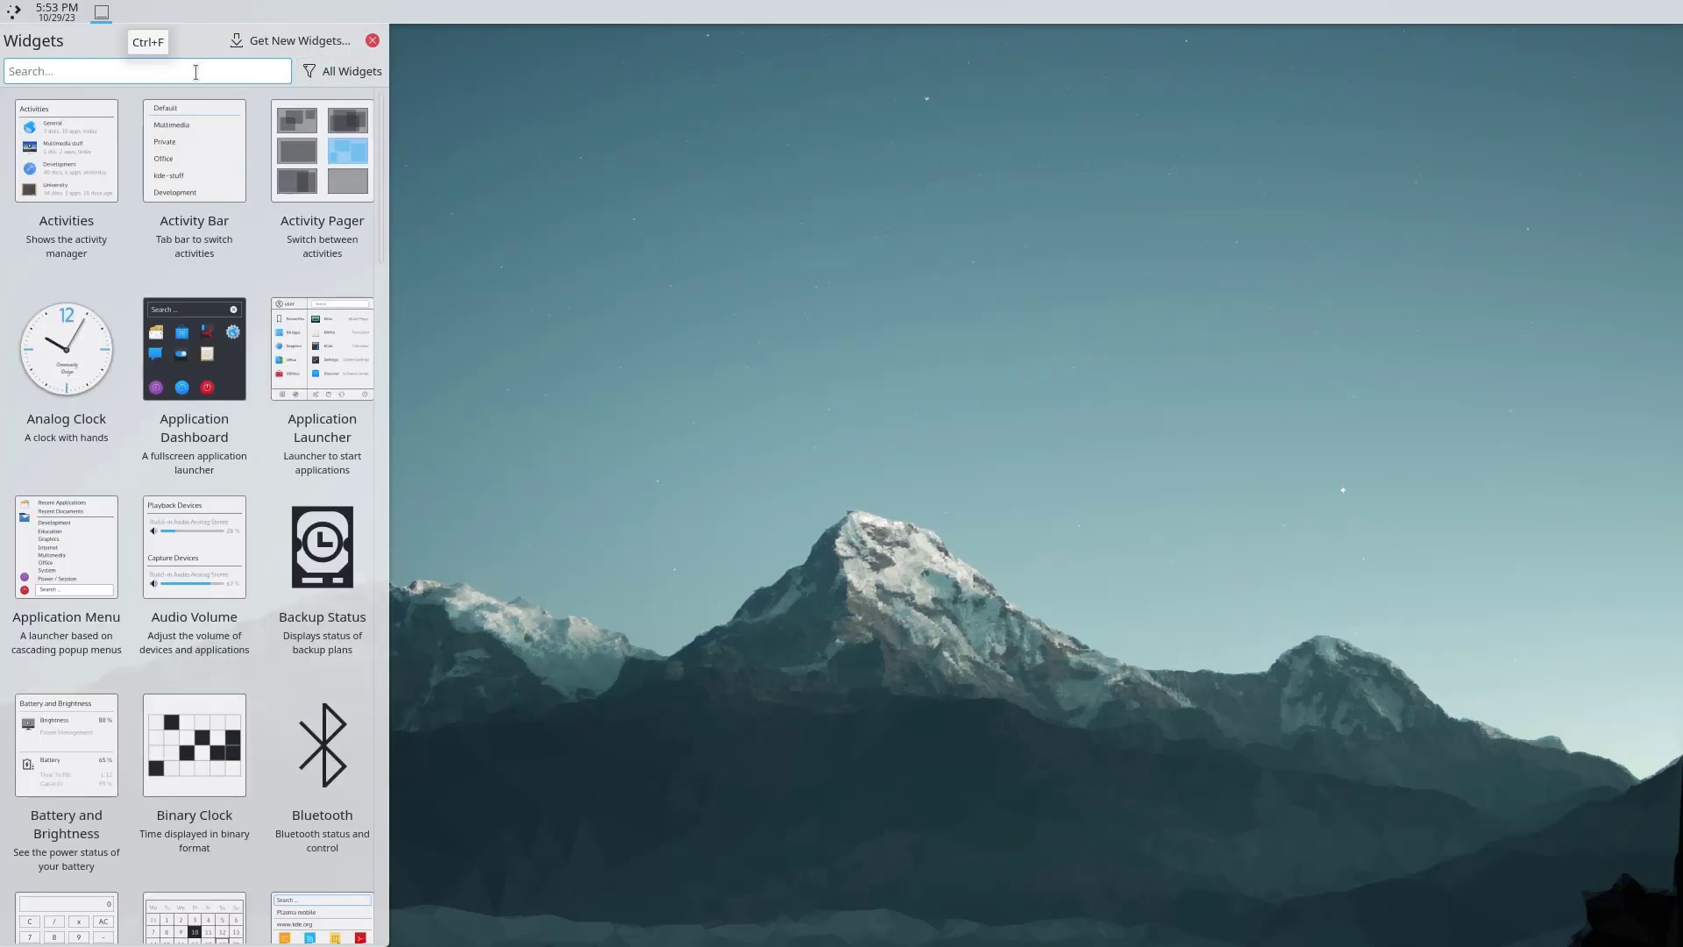
text(acti)
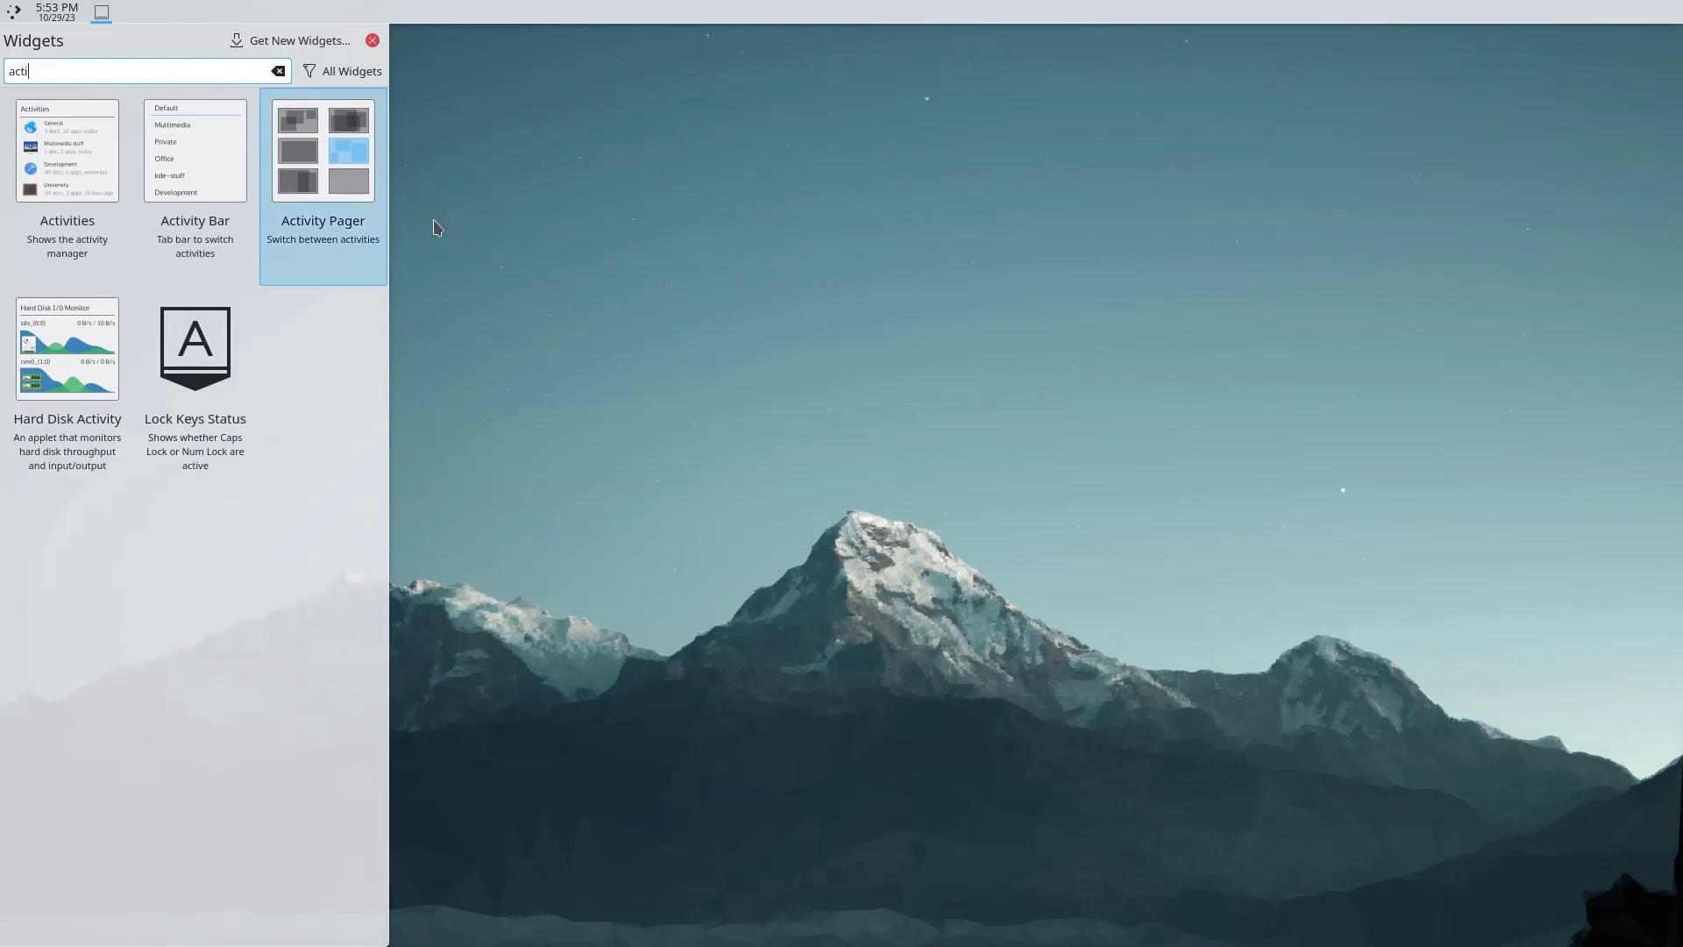
drag(317, 175, 124, 20)
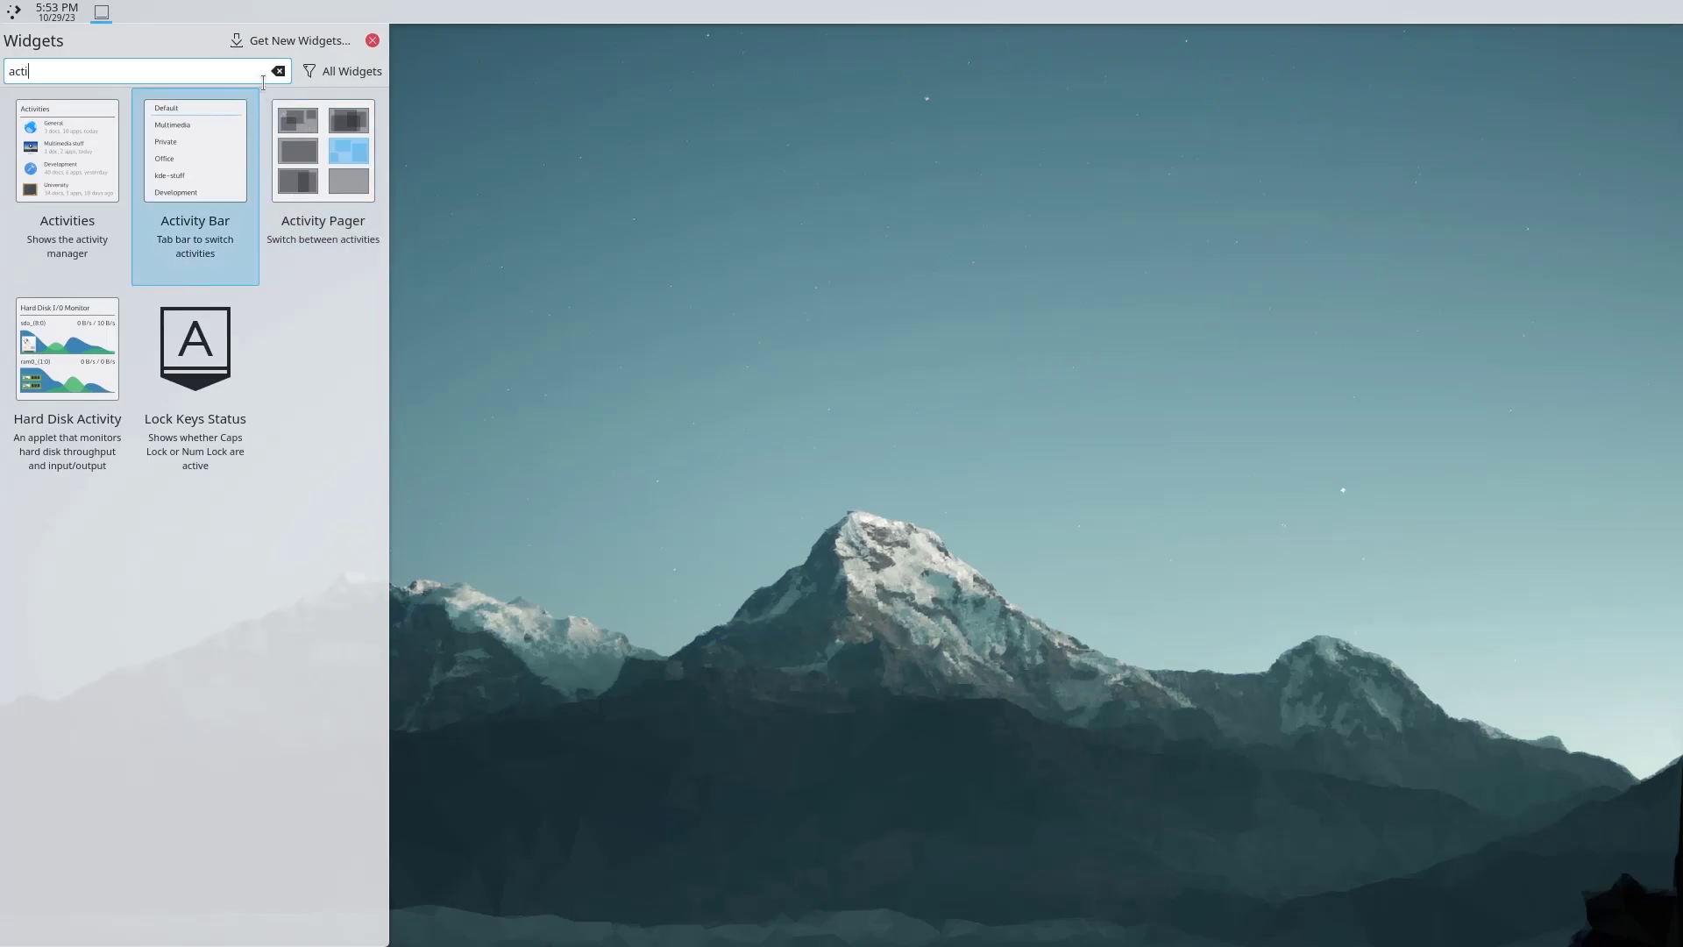
click(278, 71)
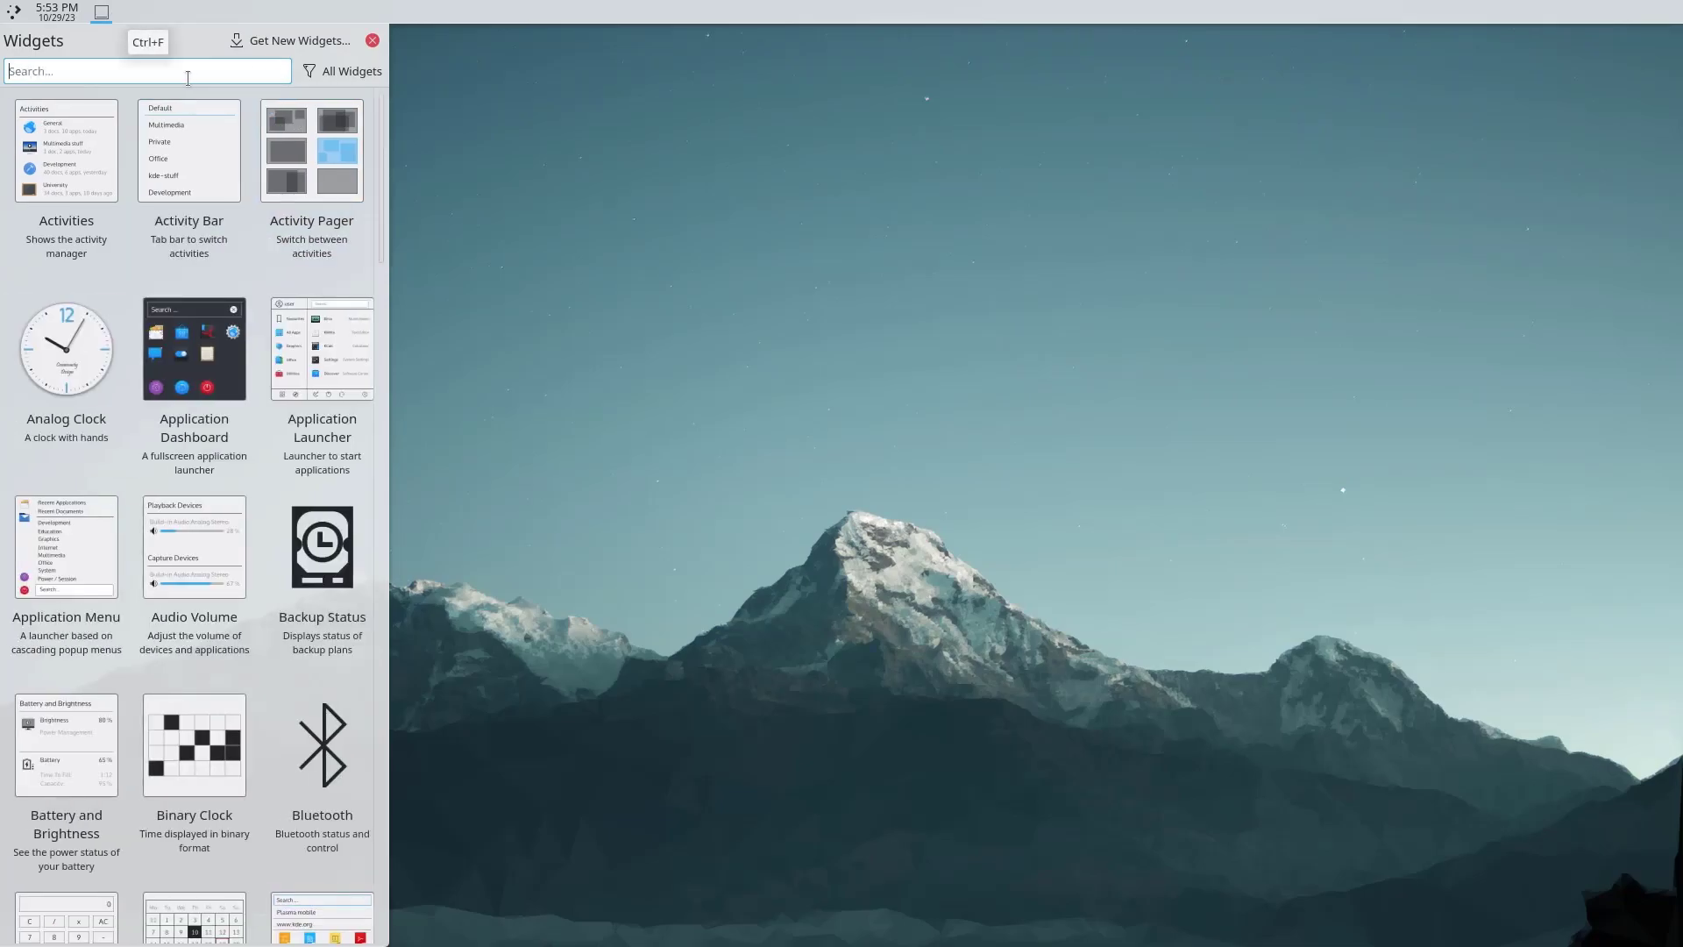
Add the Networks and Audio Volume widgets to the top bar
text(net)
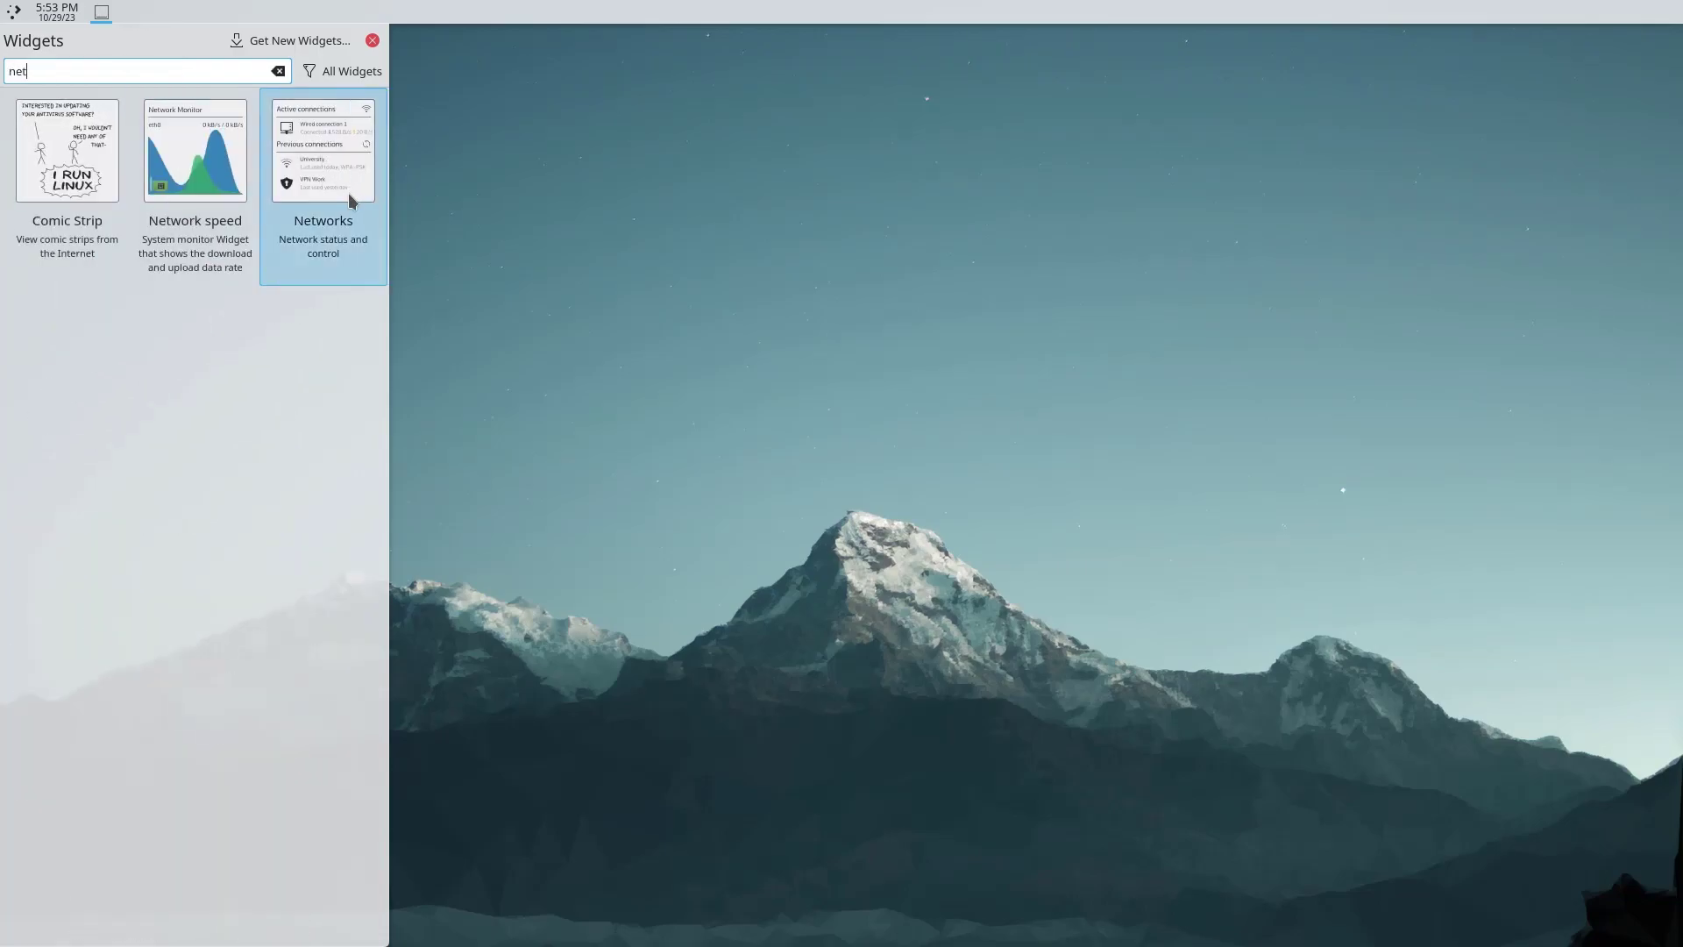
drag(349, 201, 129, 23)
click(278, 71)
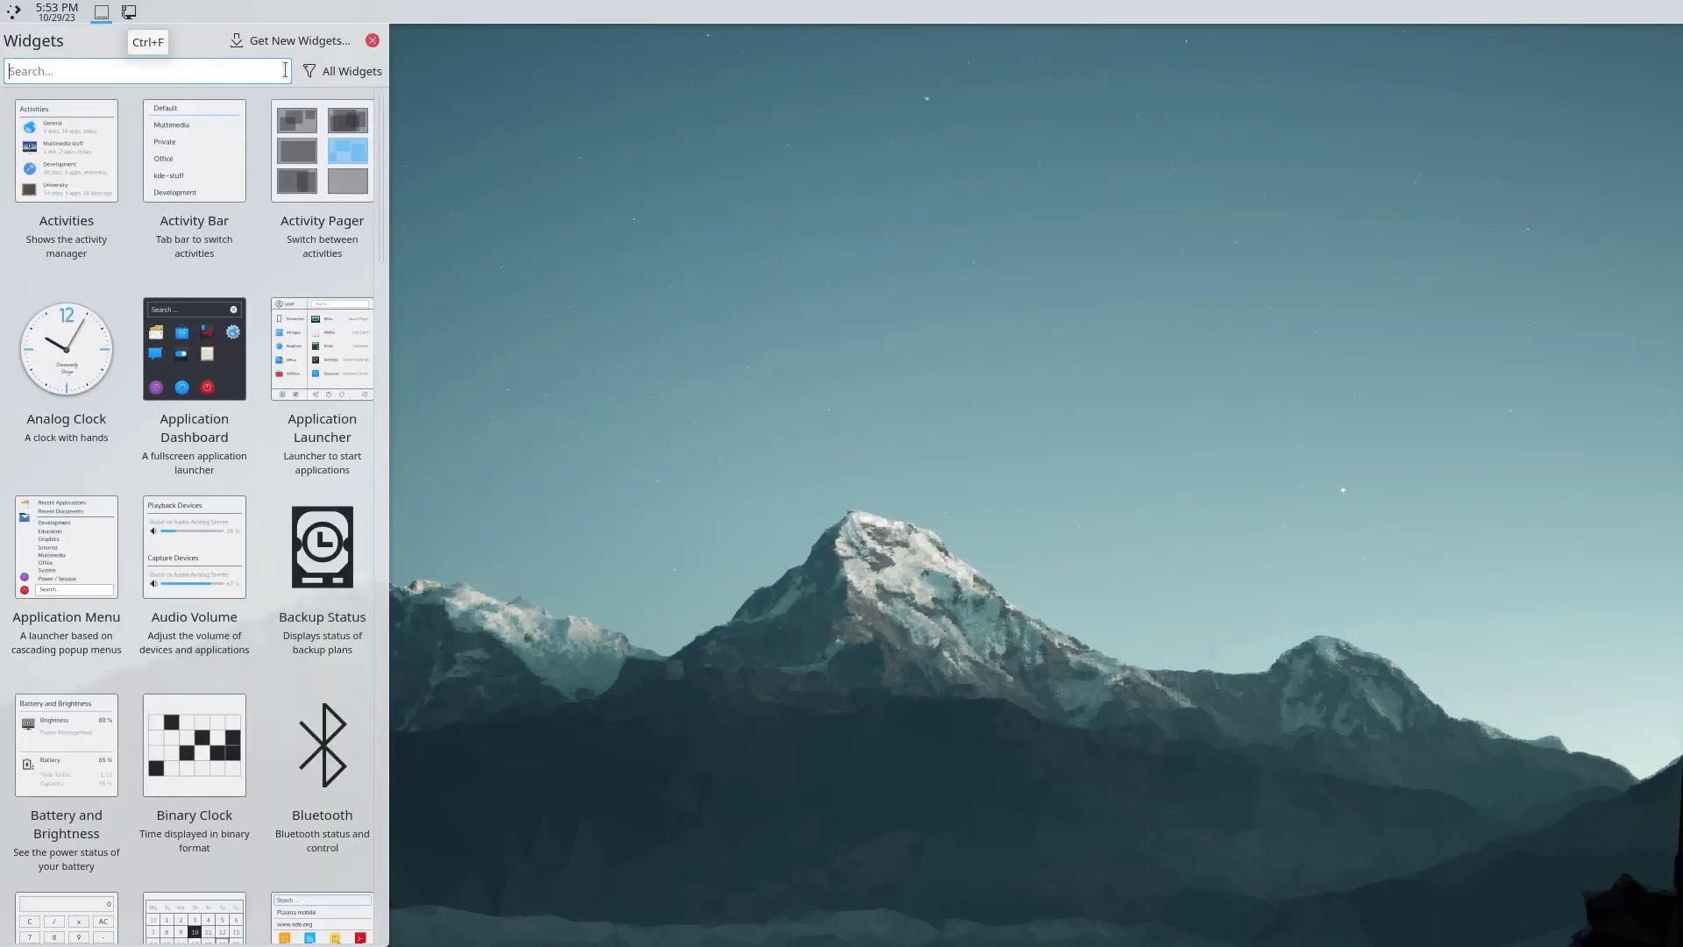
text(aud)
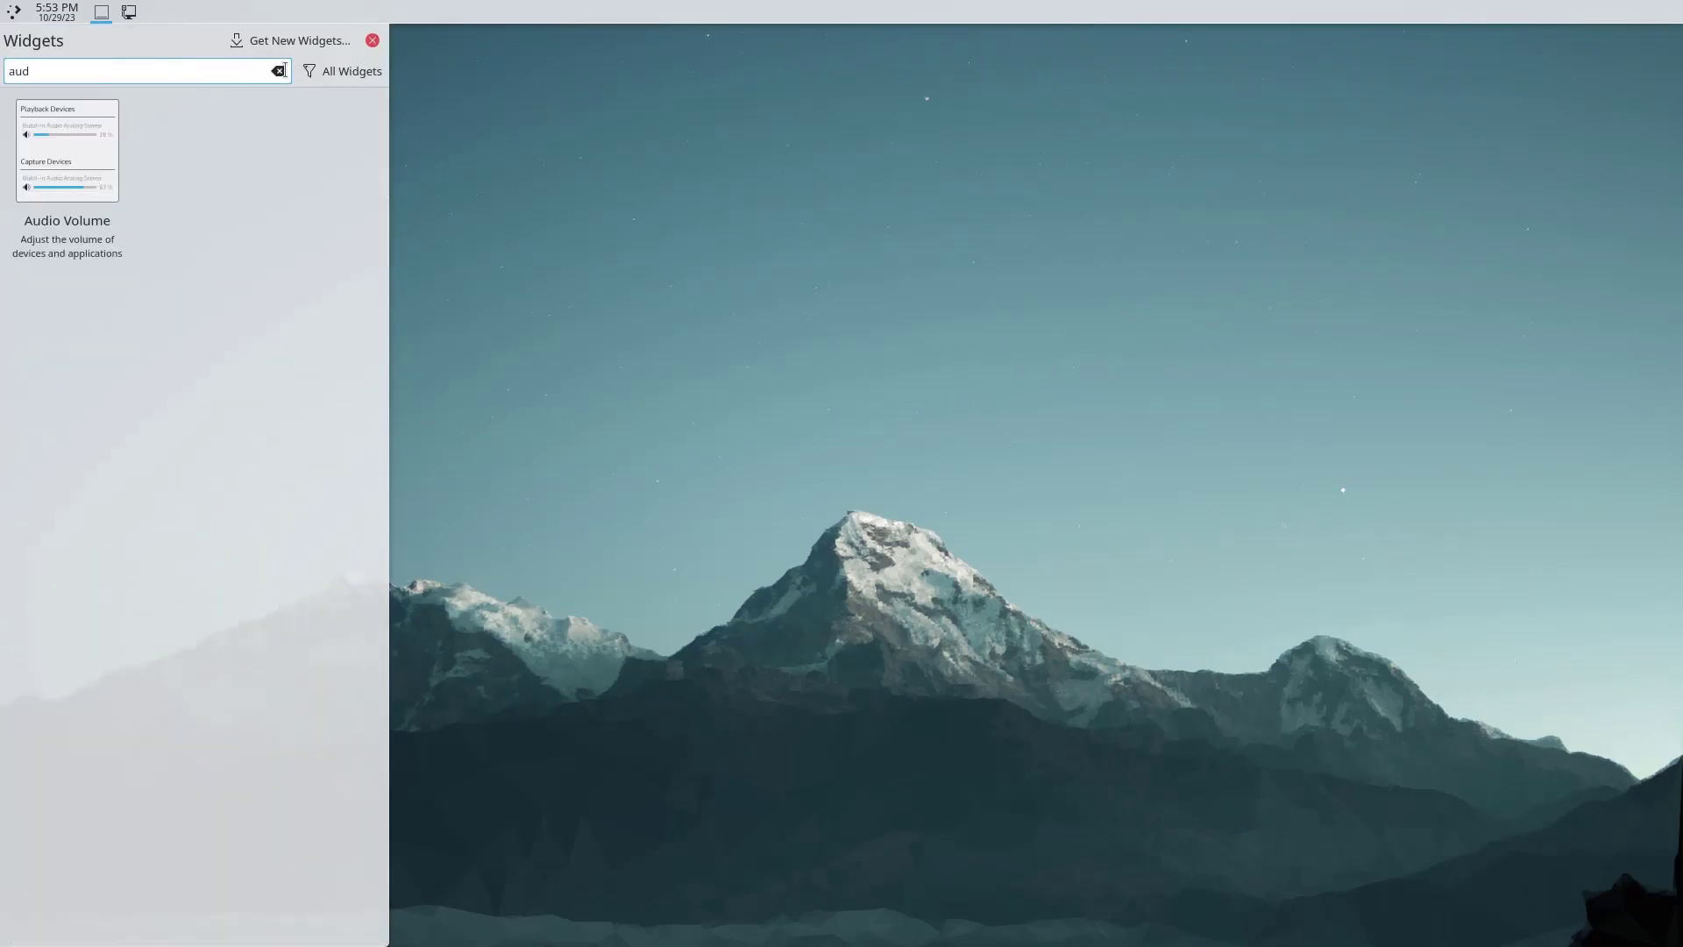
drag(13, 118, 171, 17)
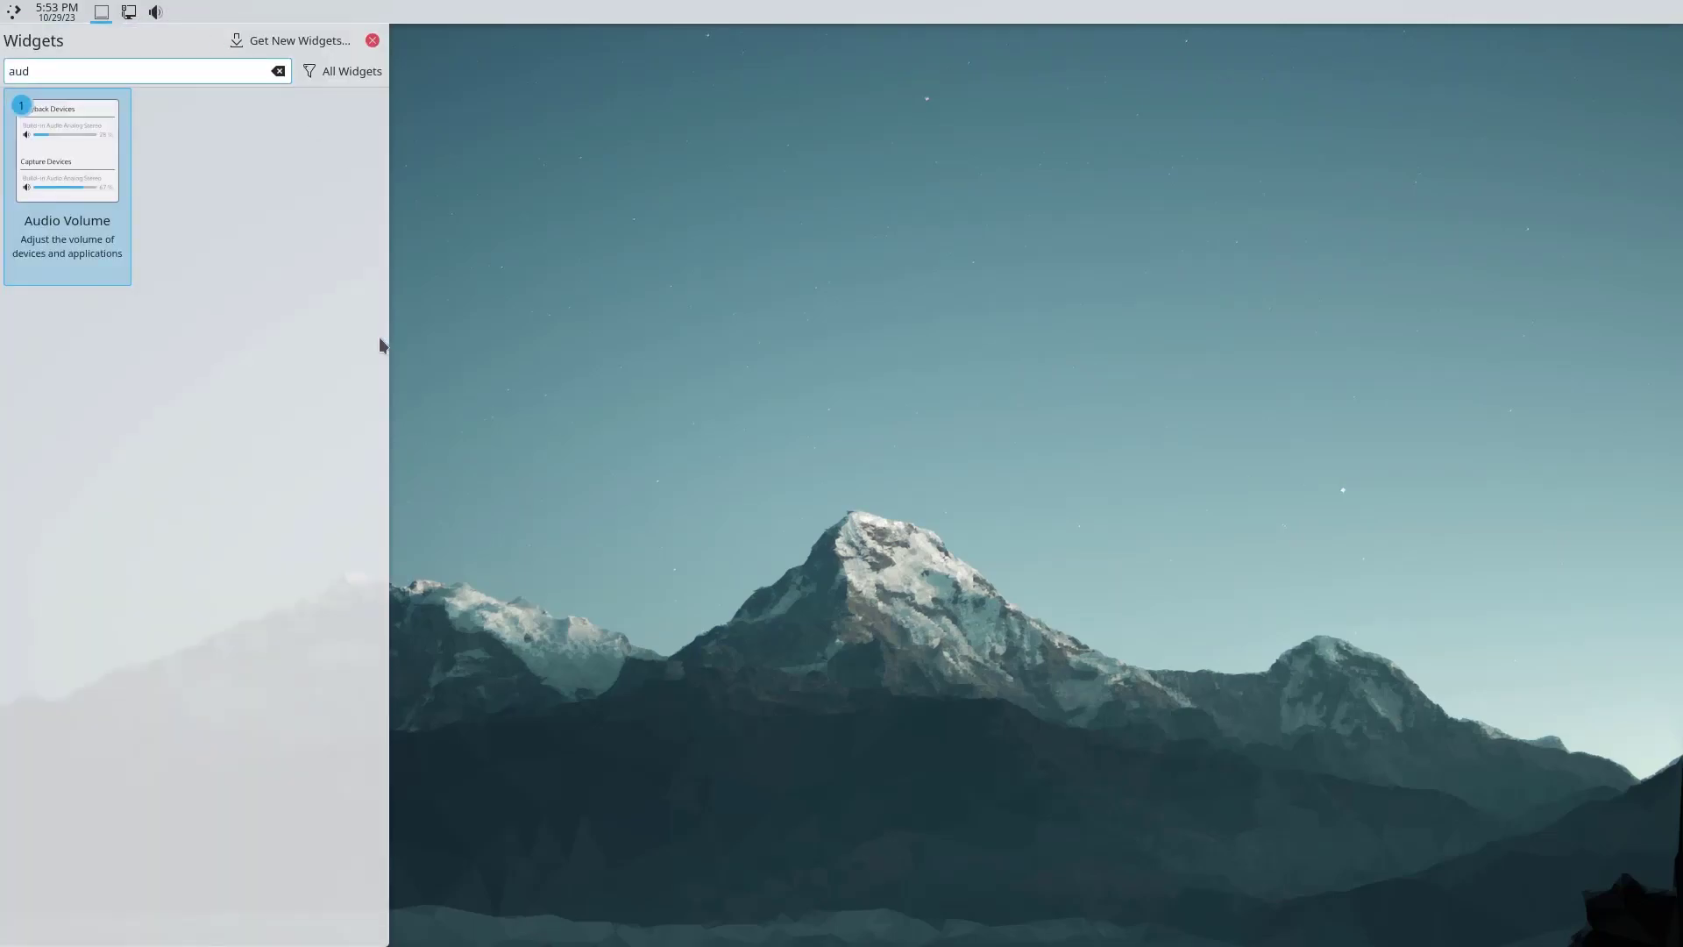
click(277, 71)
Add the Notifications widget to the top panel via the 'noti' search
click(59, 71)
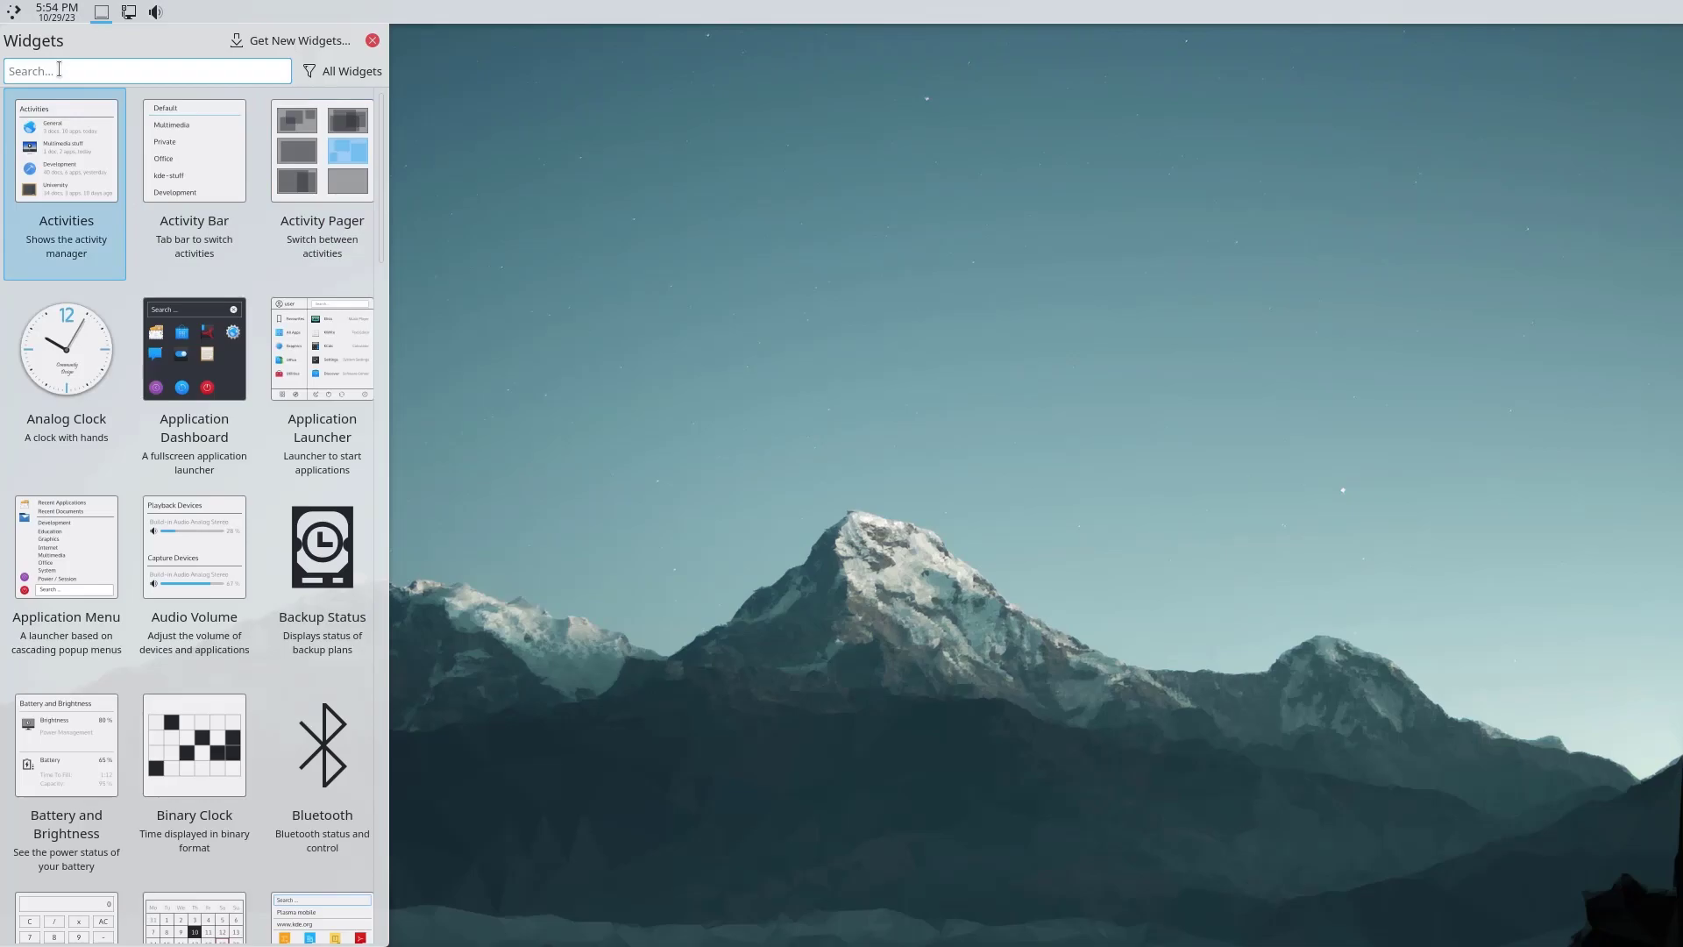
text(noti)
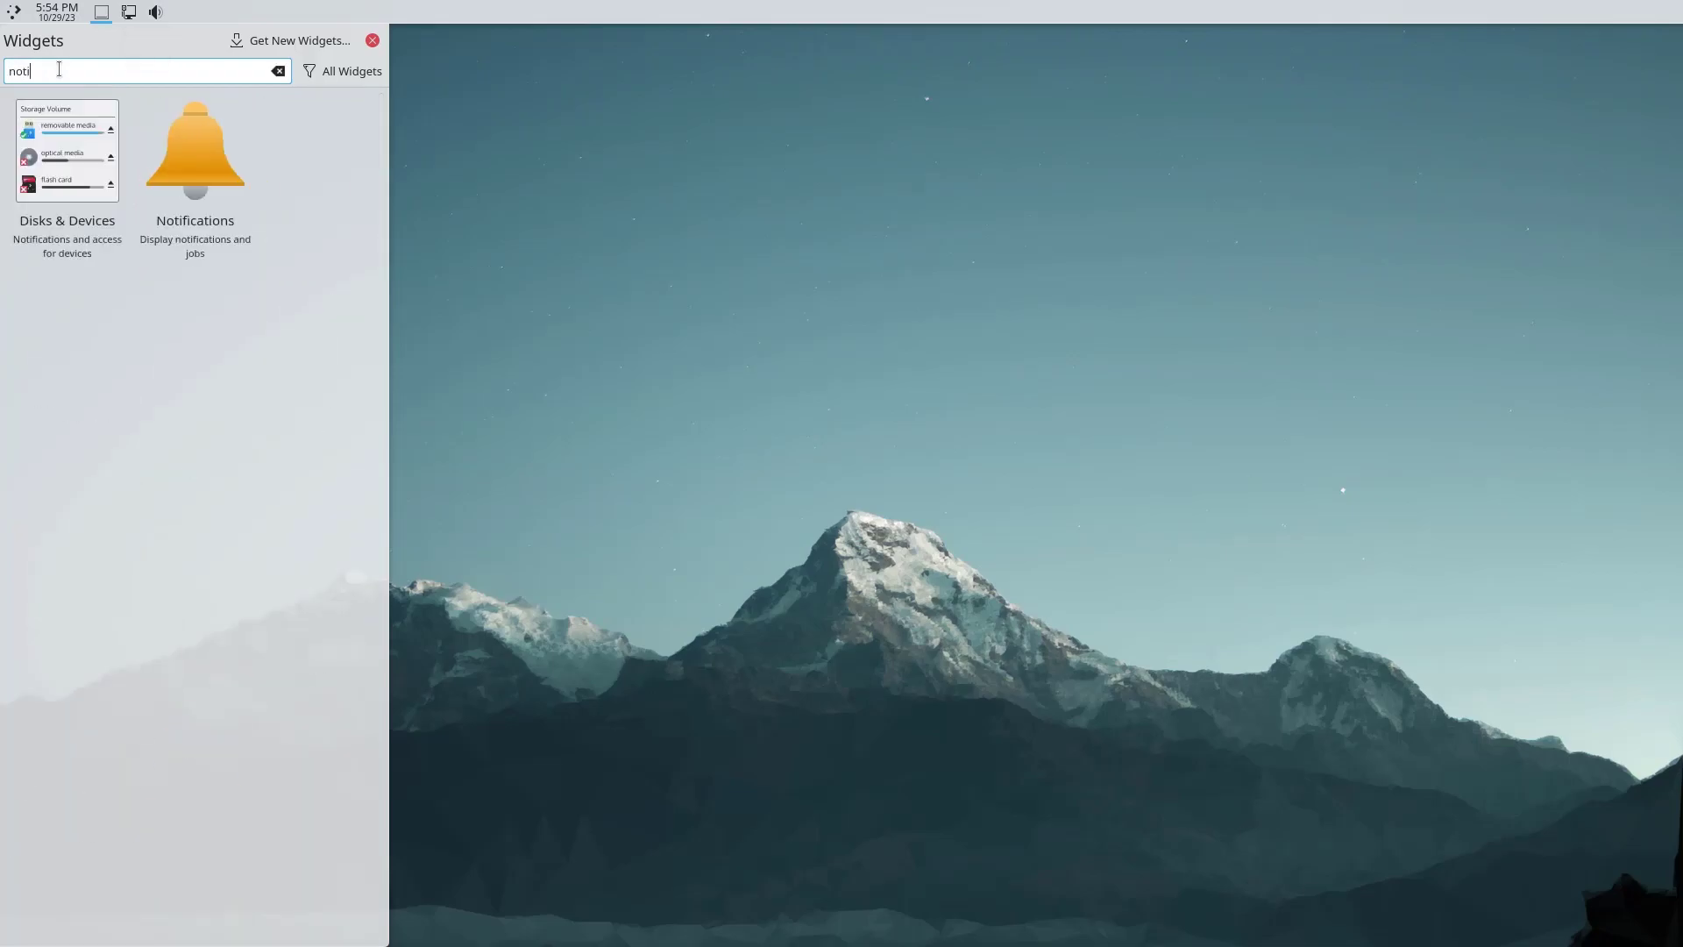
drag(195, 149, 183, 11)
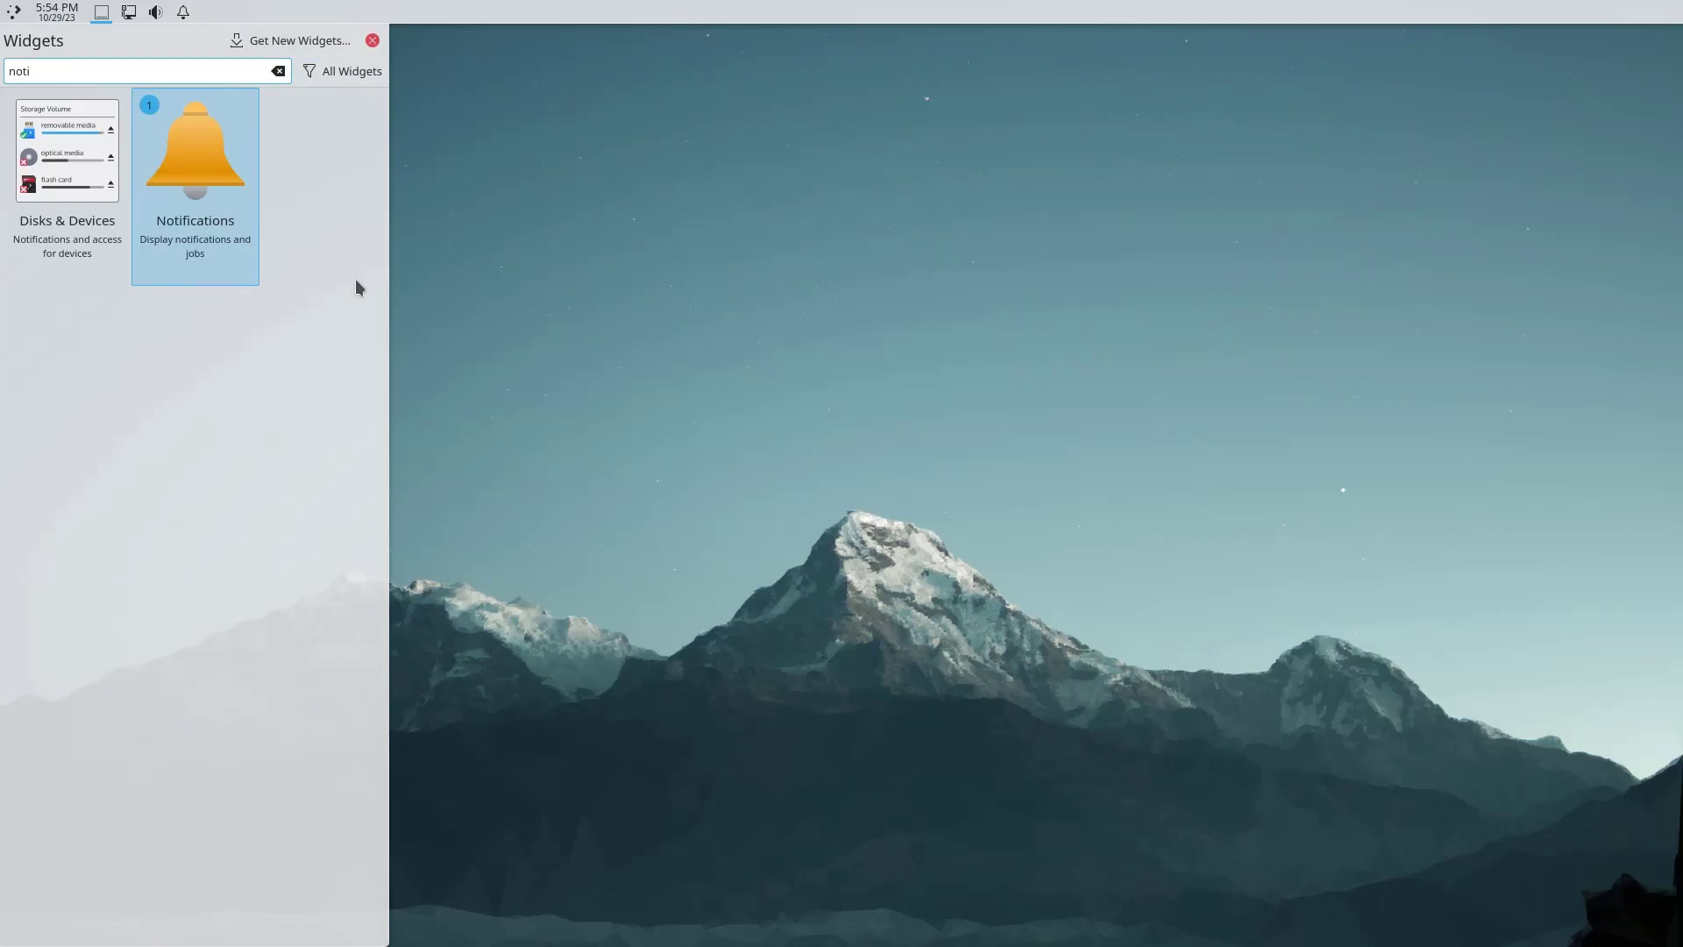
click(279, 71)
Add Battery and Brightness via 'batter', then close the widget browser
text(batter)
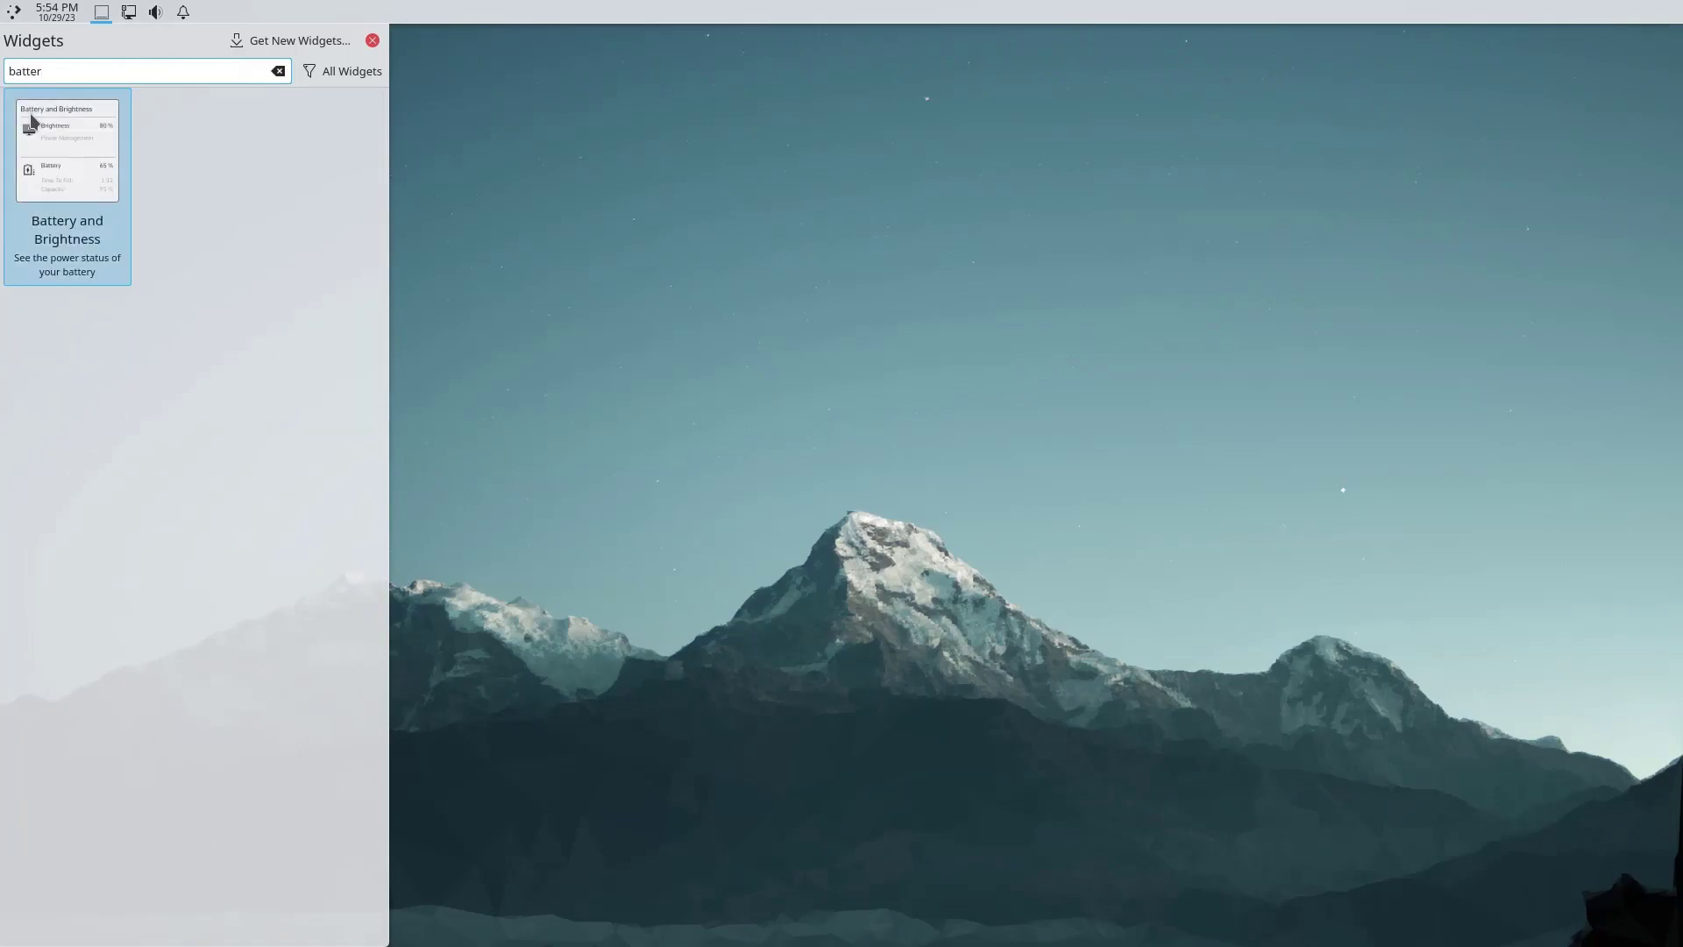
drag(67, 149, 211, 13)
click(278, 70)
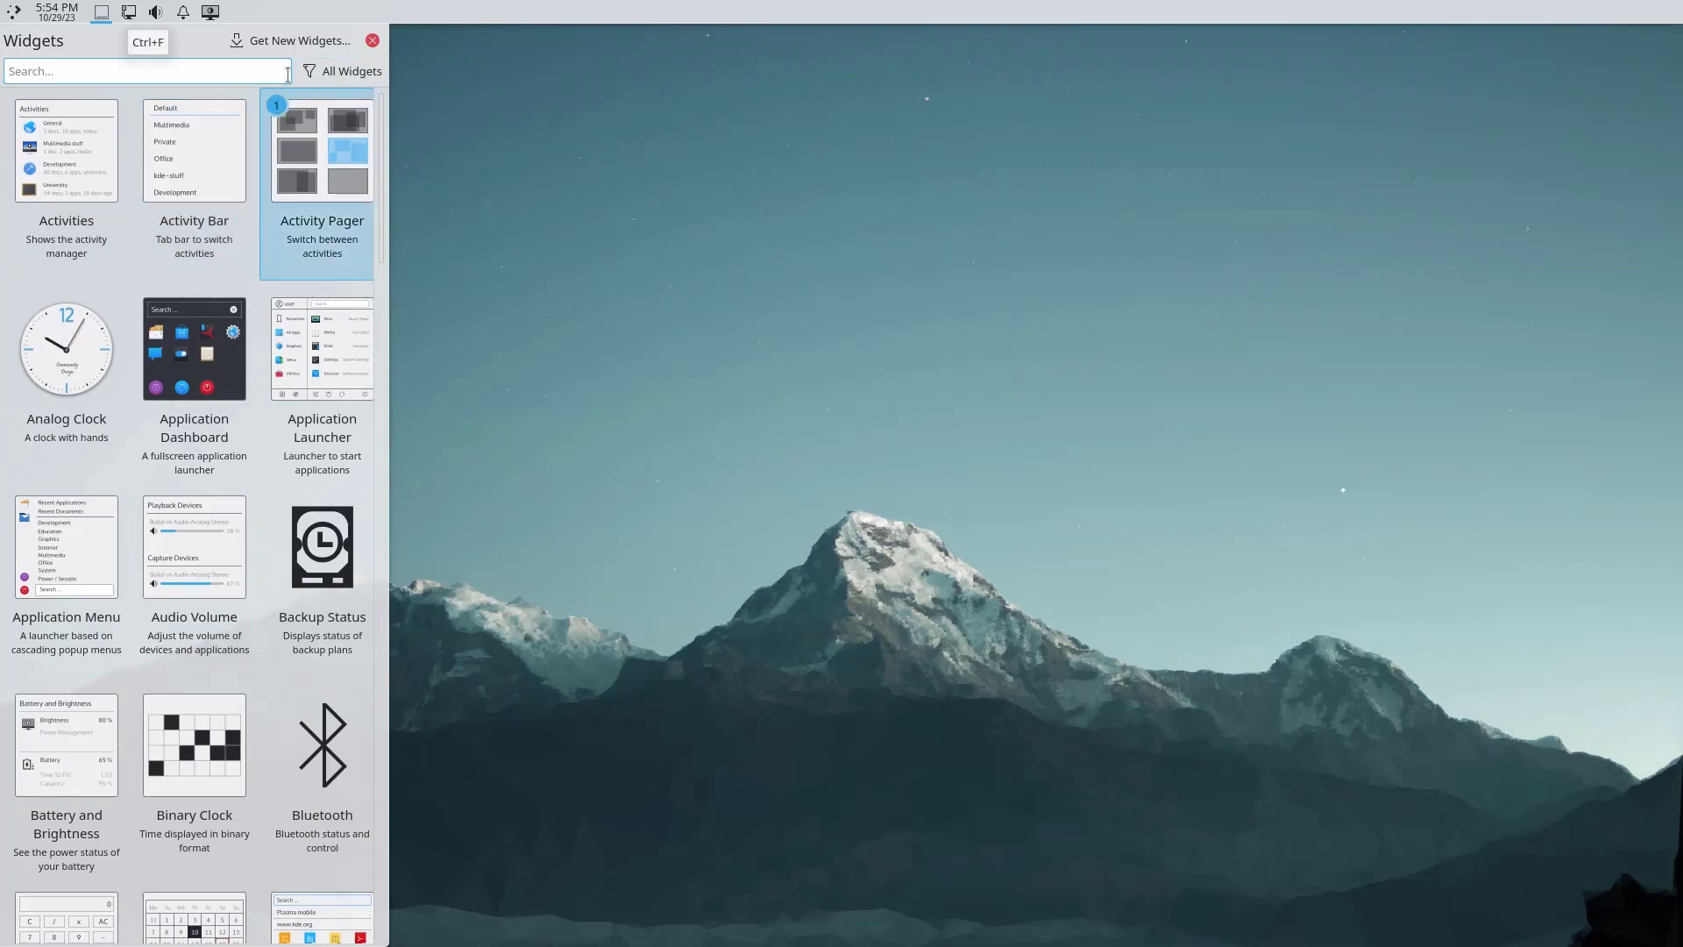
click(372, 40)
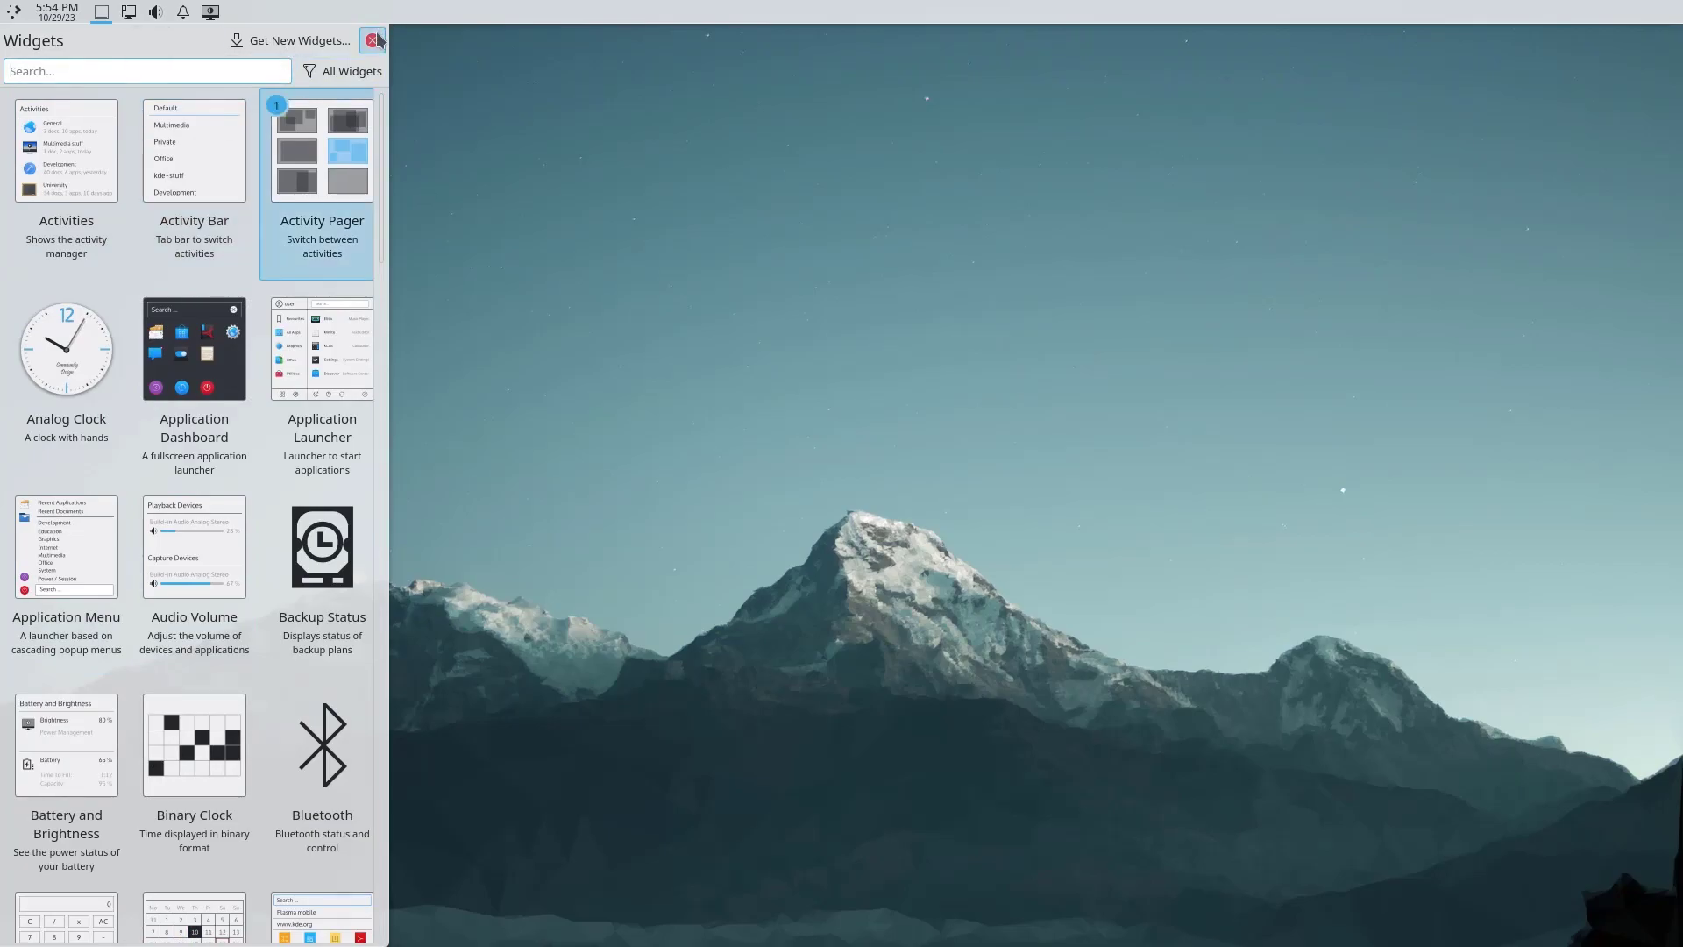
right_click(334, 13)
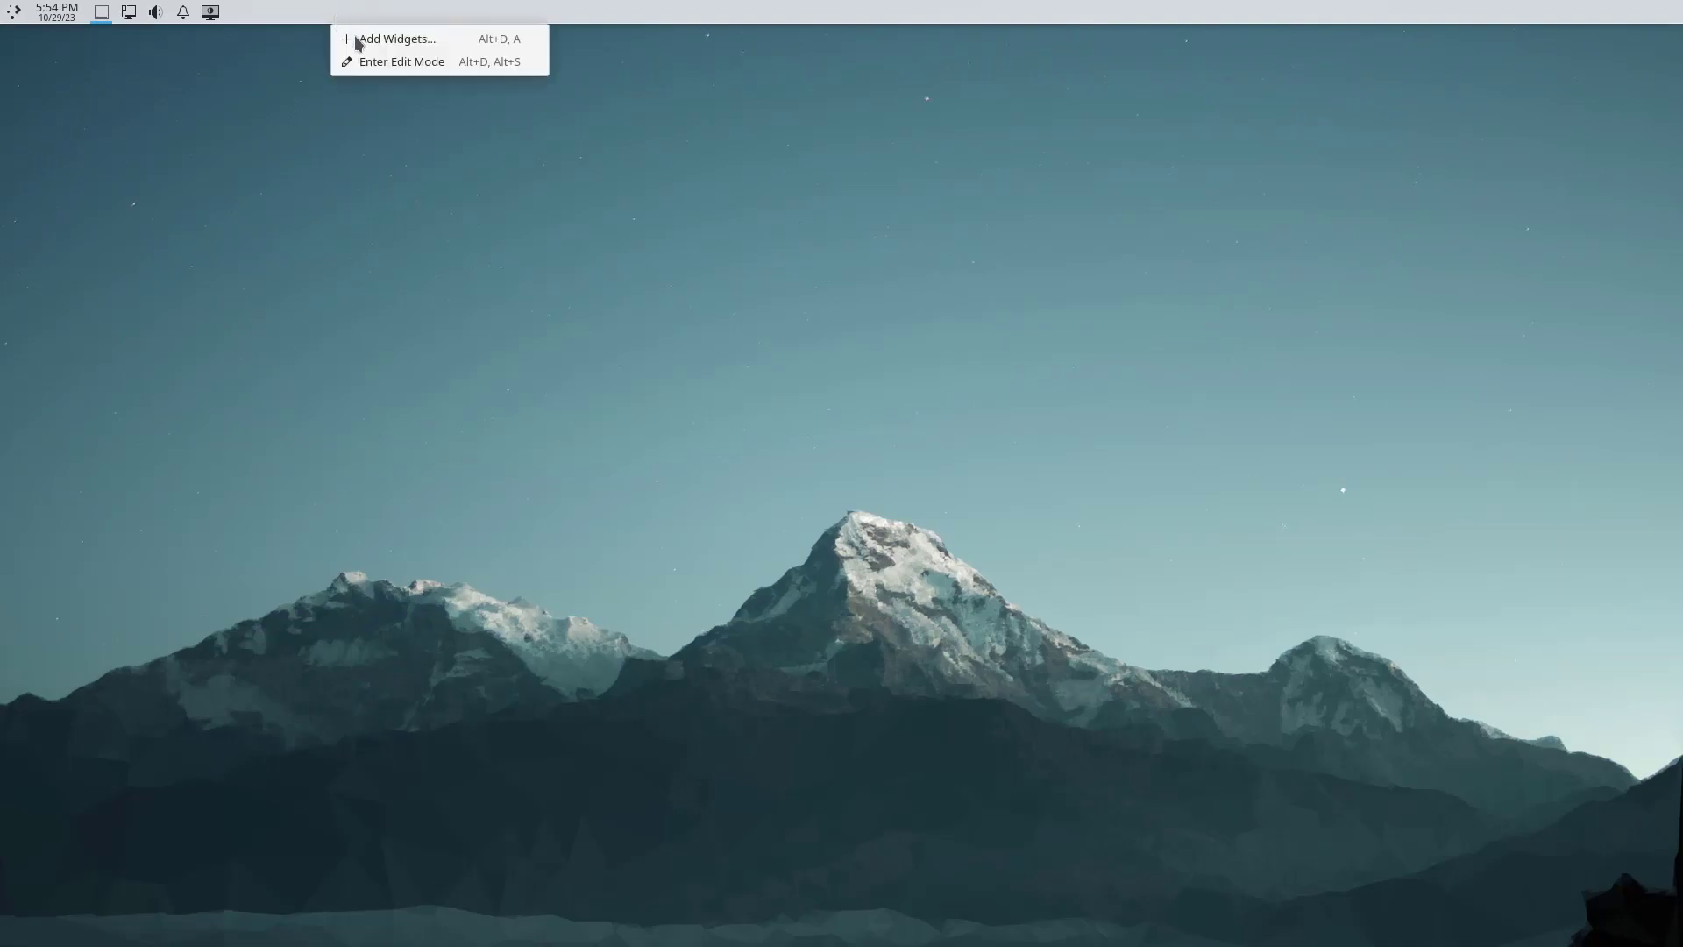
Add a flexible spacer to the top panel that pushes the clock and tray right
click(379, 58)
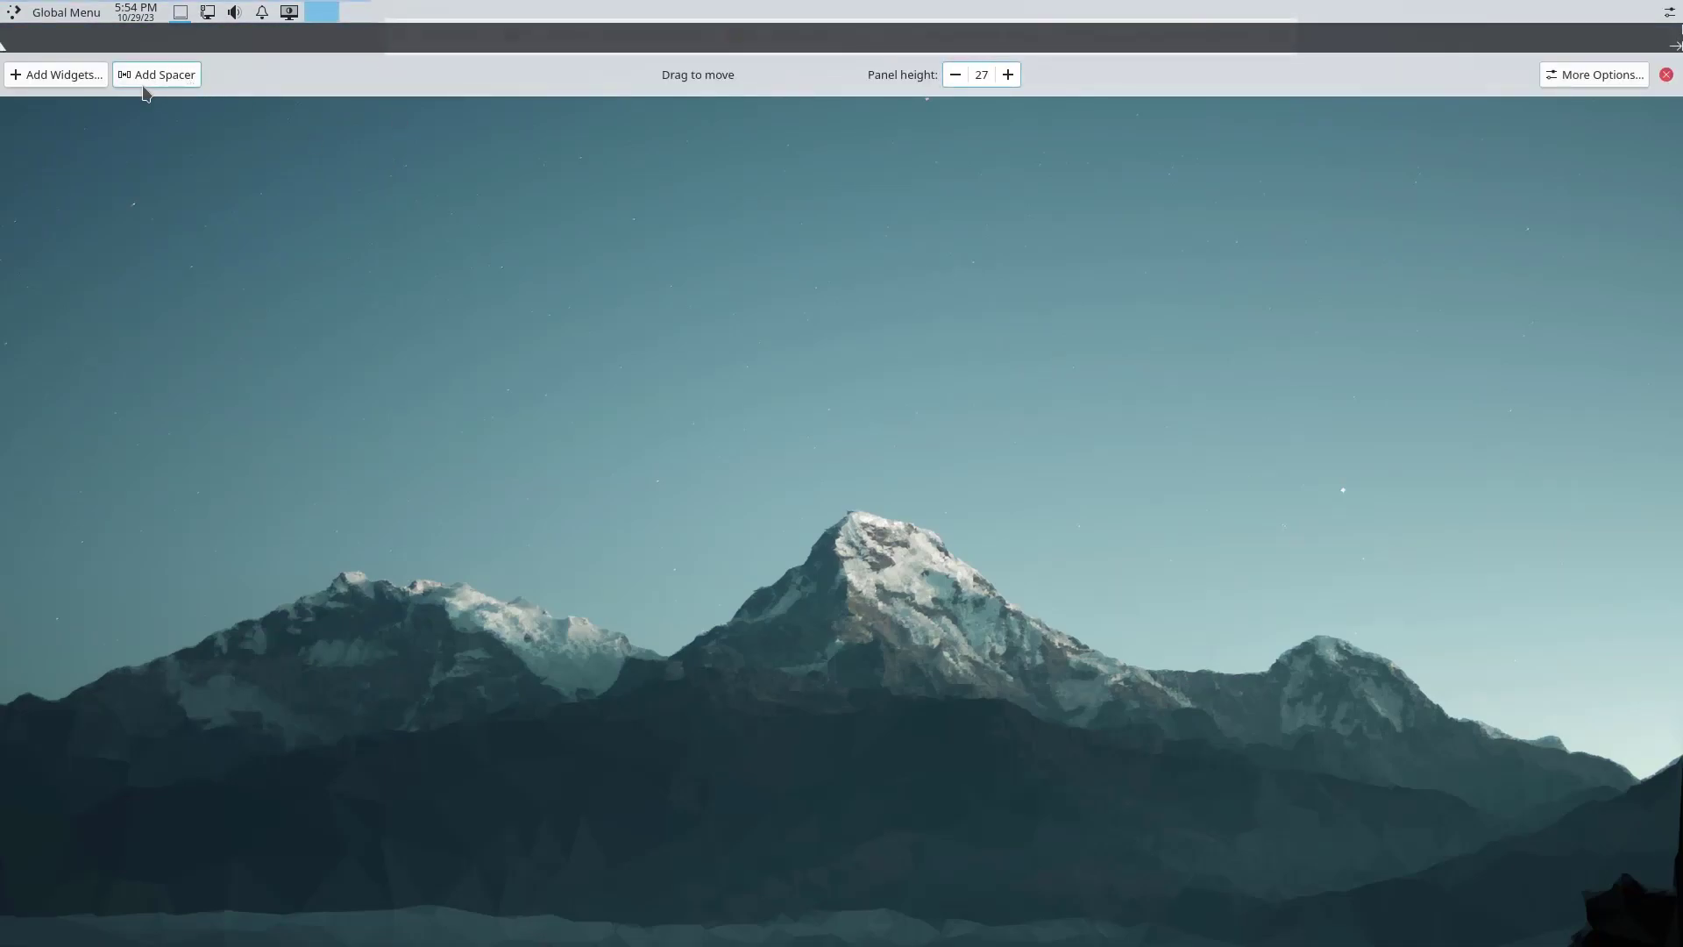
click(159, 75)
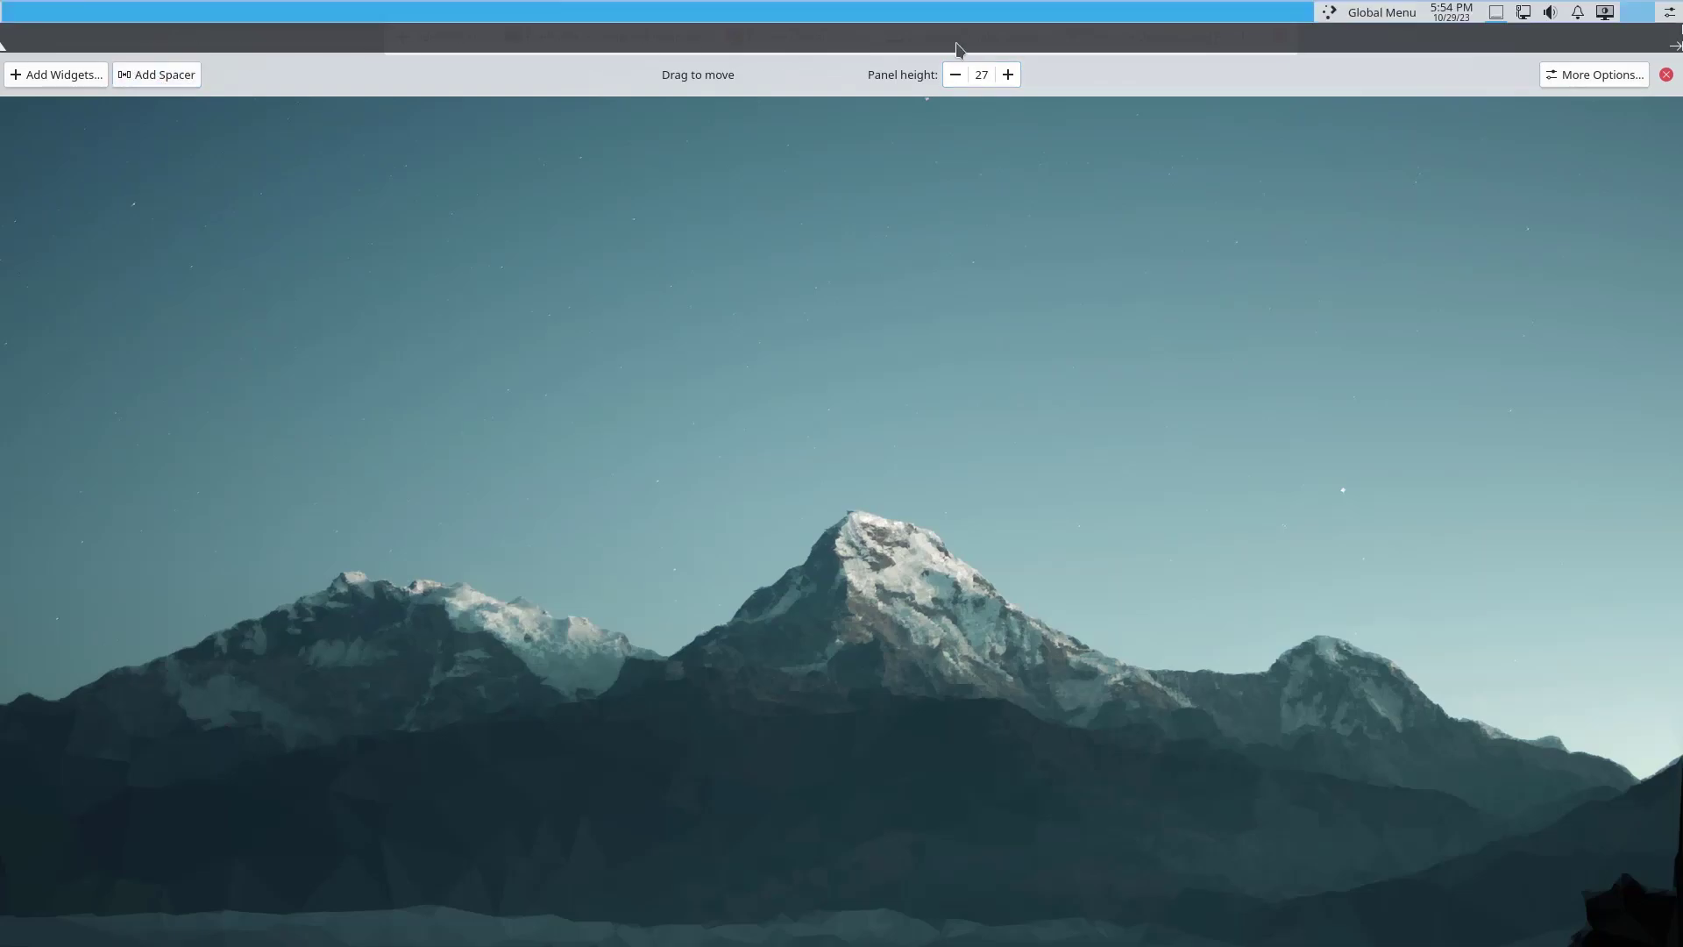
drag(1274, 13, 1395, 19)
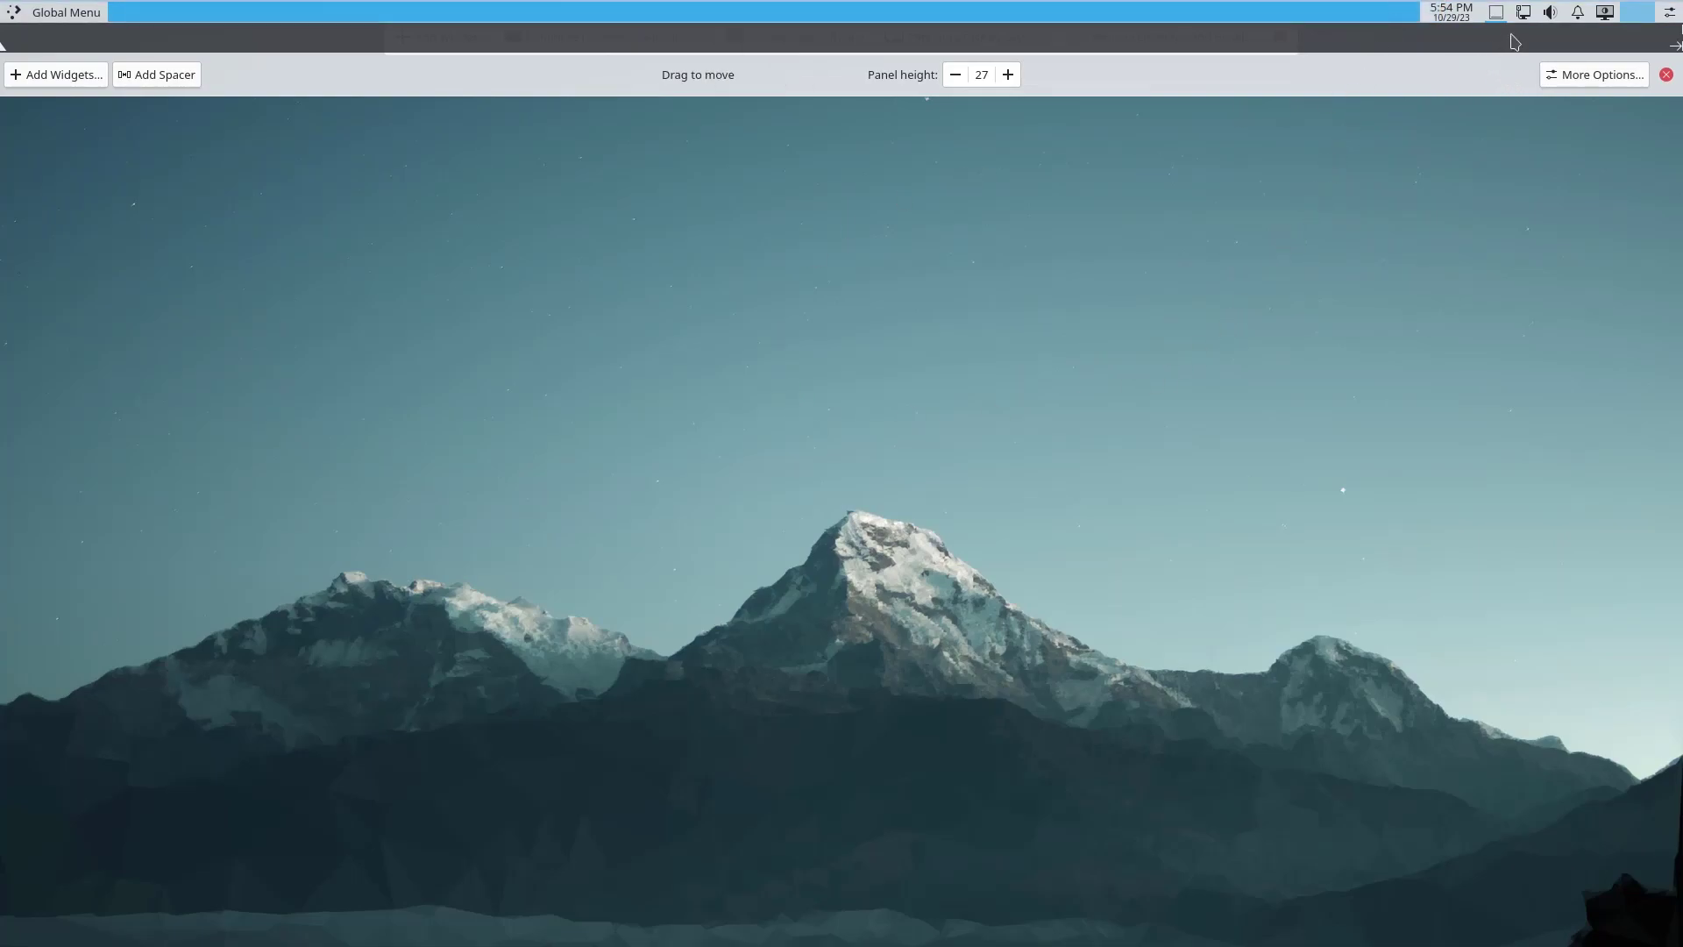
Move Peek at Desktop to the end of the tray and reposition the monitor icon
drag(1499, 22, 1605, 13)
mouse_move(1509, 13)
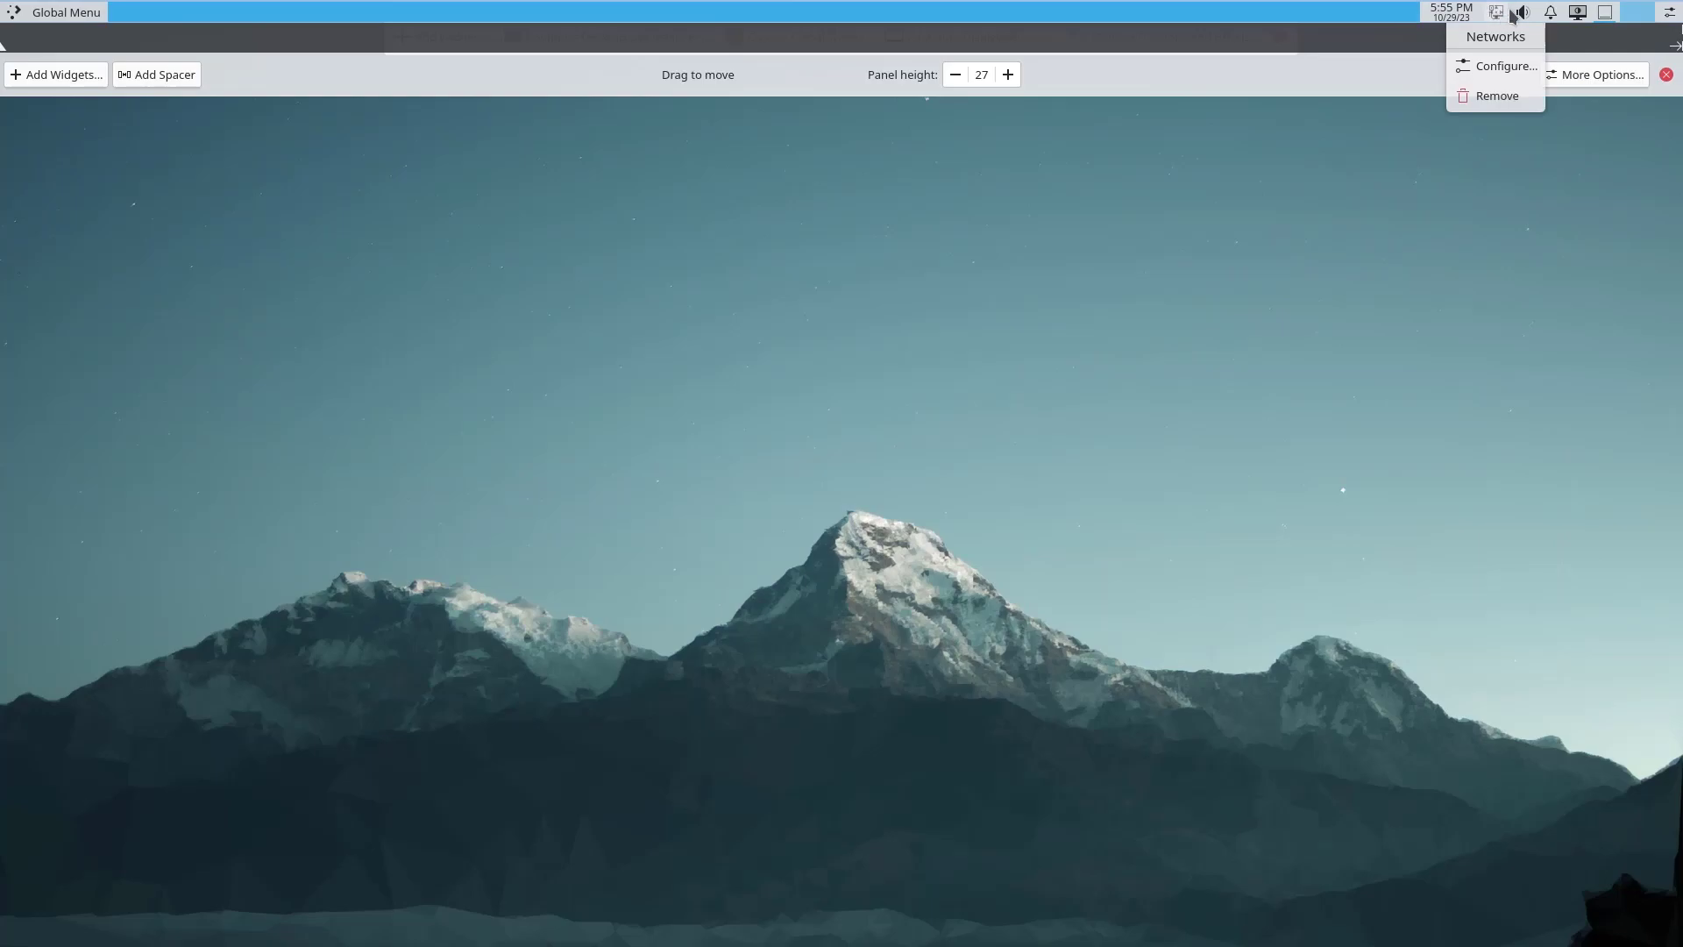
mouse_move(1581, 16)
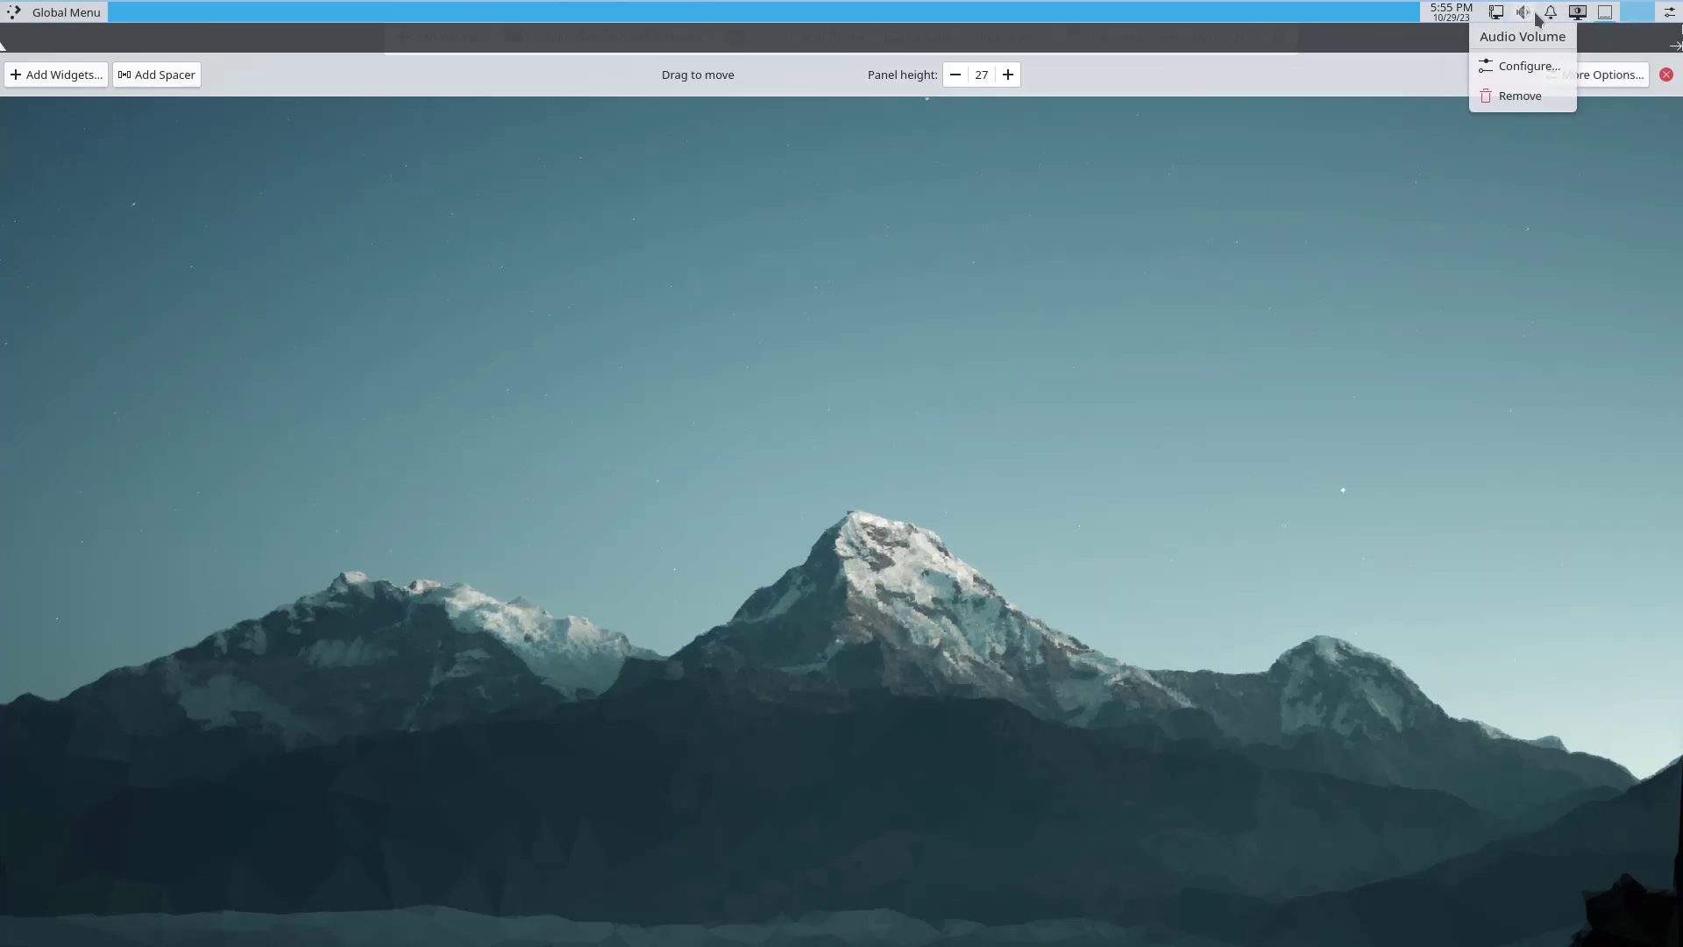
drag(1535, 18, 1578, 12)
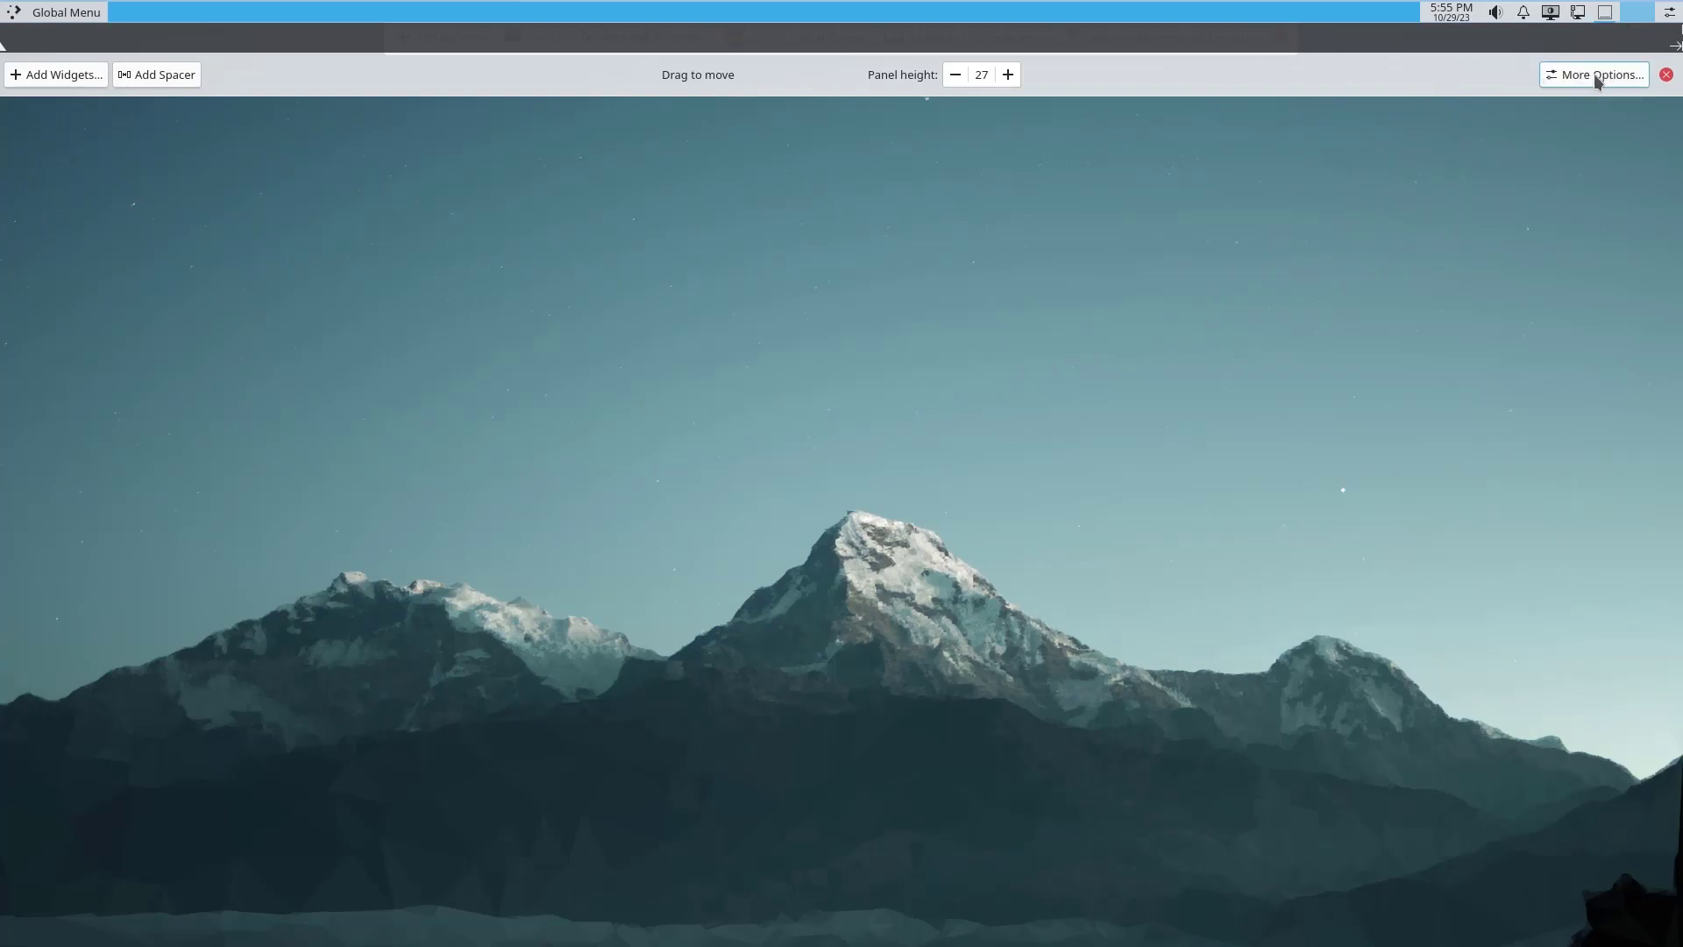
Make the top panel floating, leave edit mode, and open Dolphin at Home
click(1595, 74)
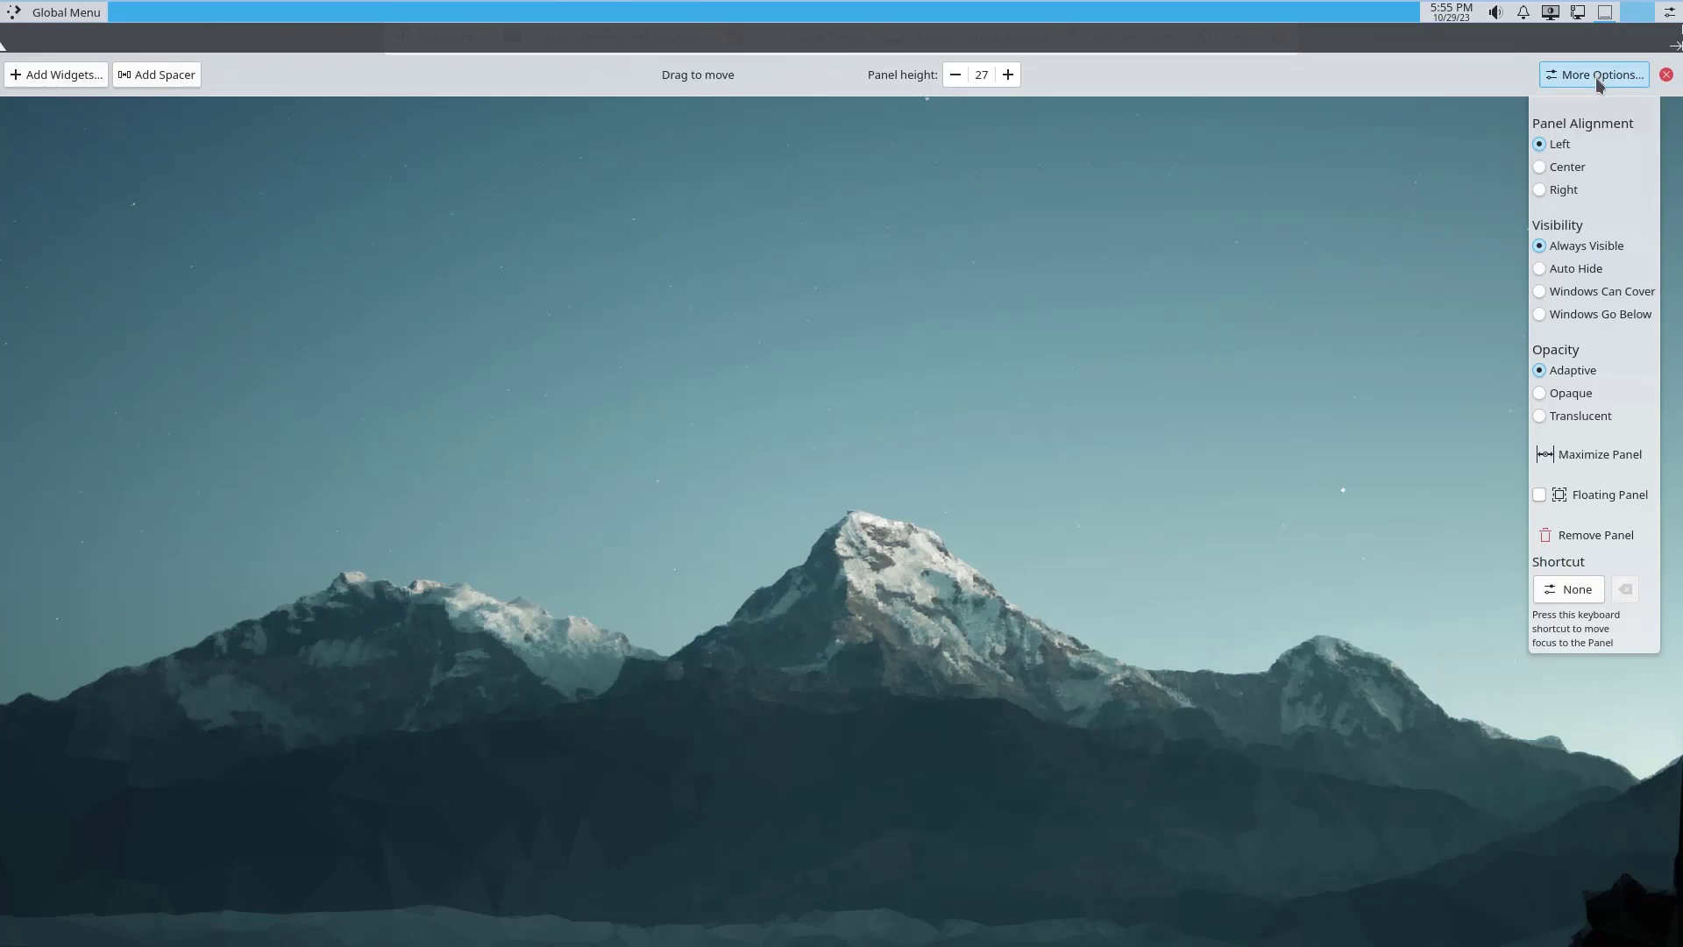
click(1587, 496)
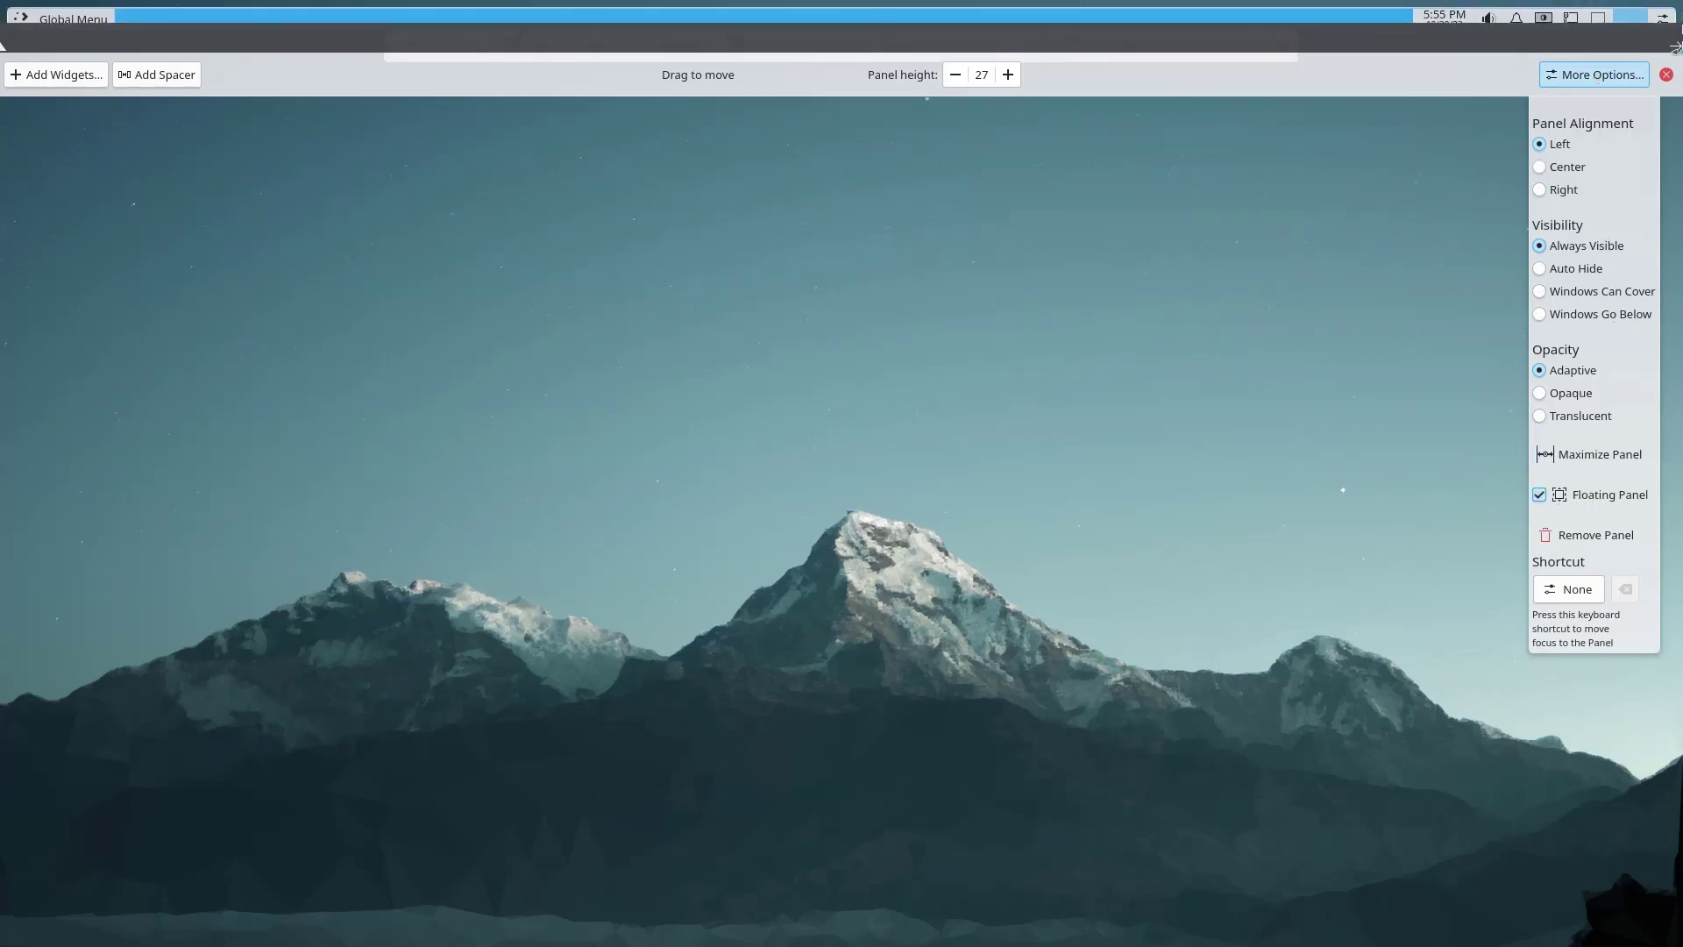
click(1666, 74)
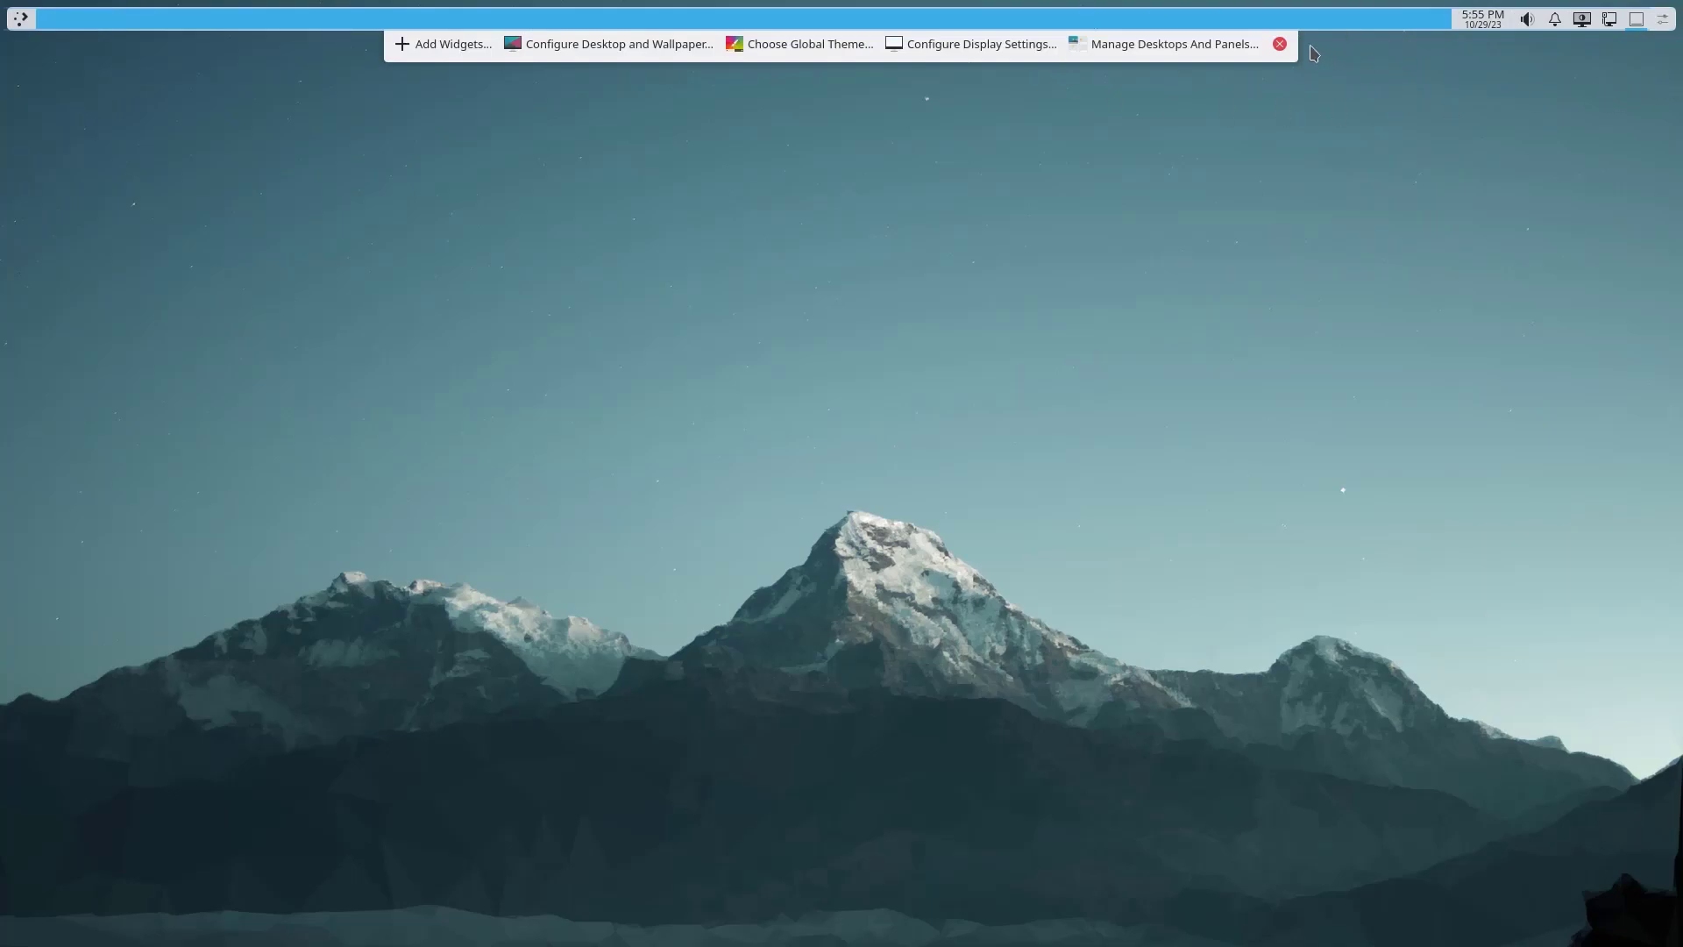
click(1280, 44)
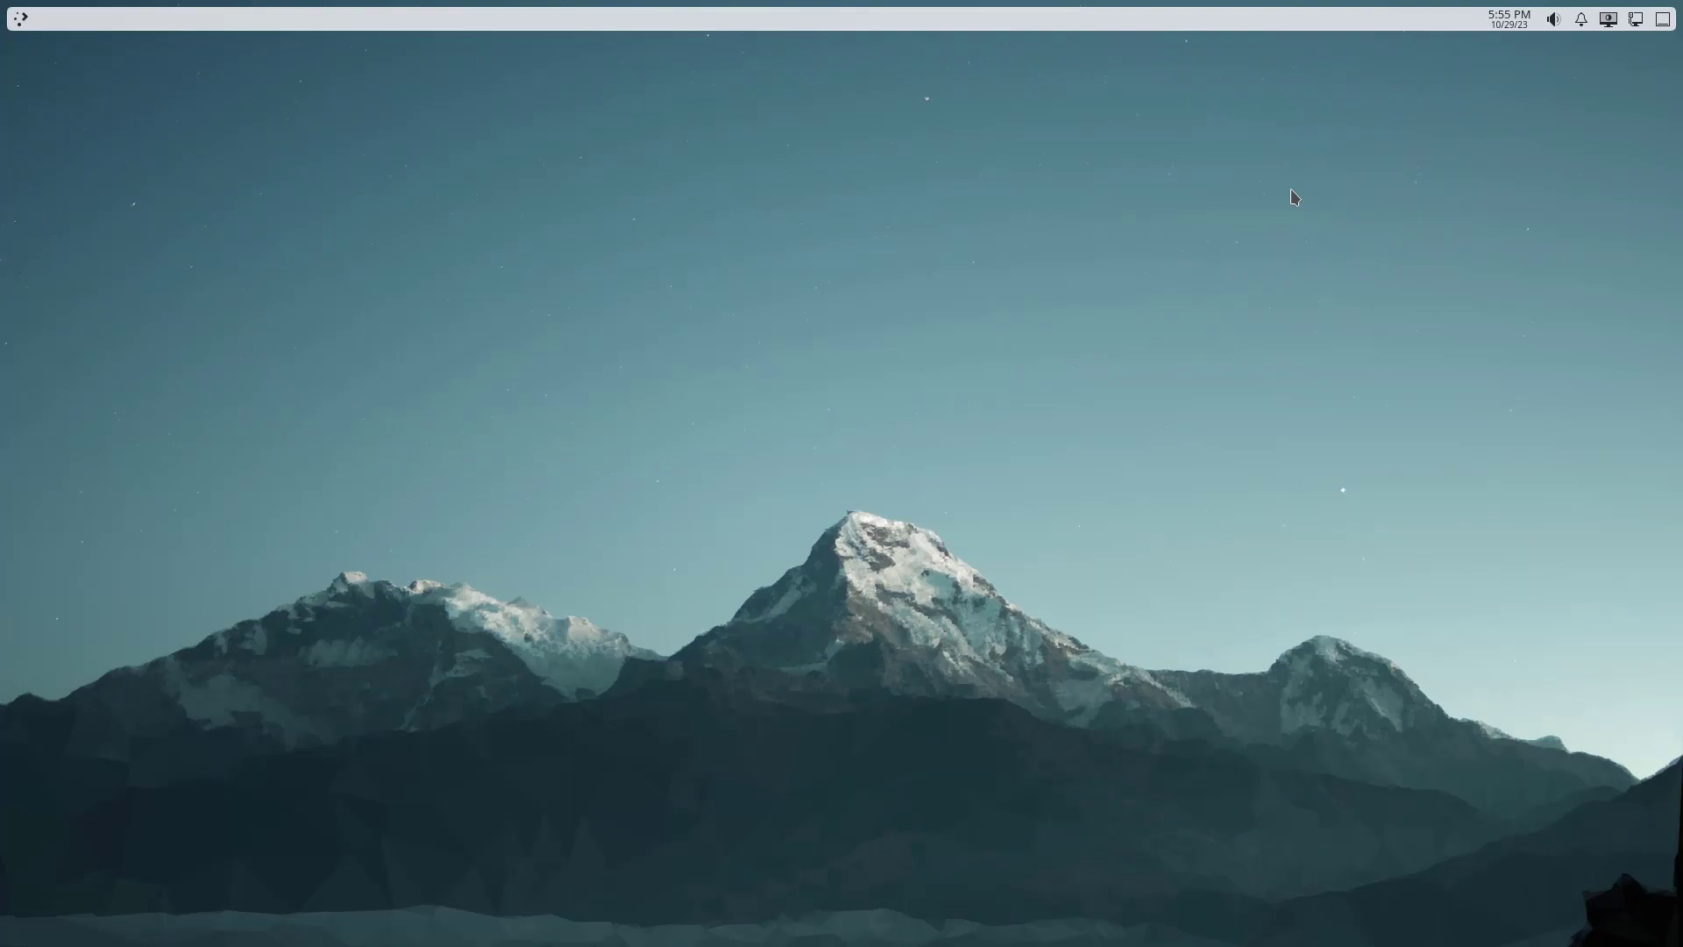
key(super+e)
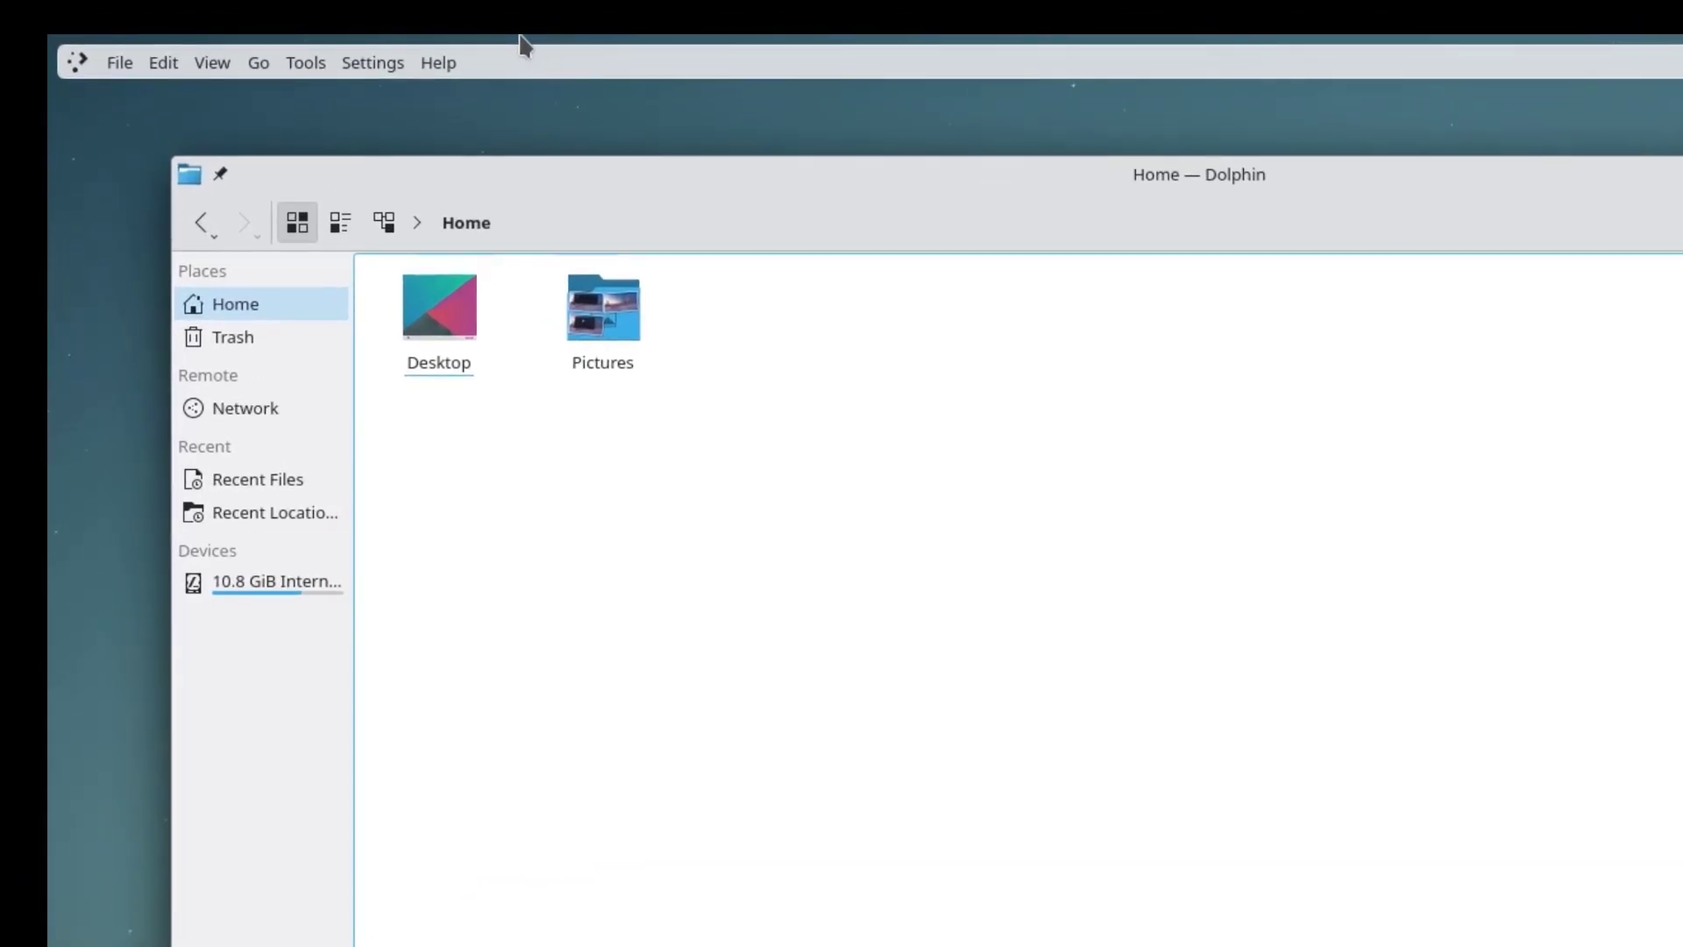
Move, maximize and restore the Dolphin Home window, then close it
drag(555, 167, 483, 176)
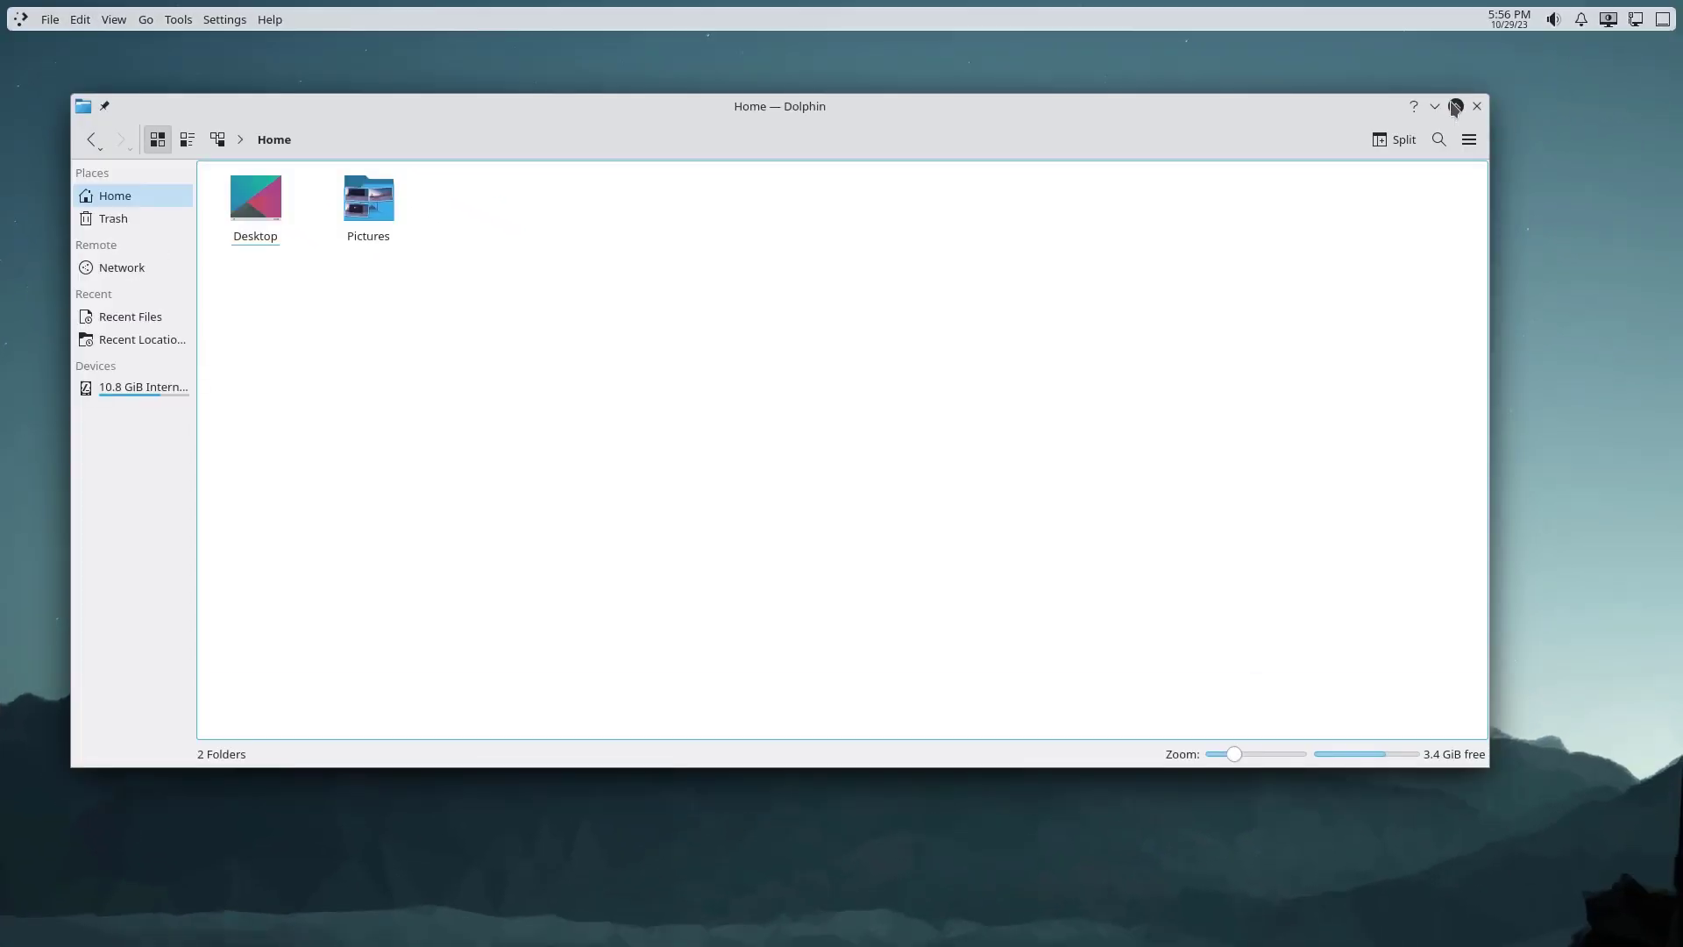
click(1455, 106)
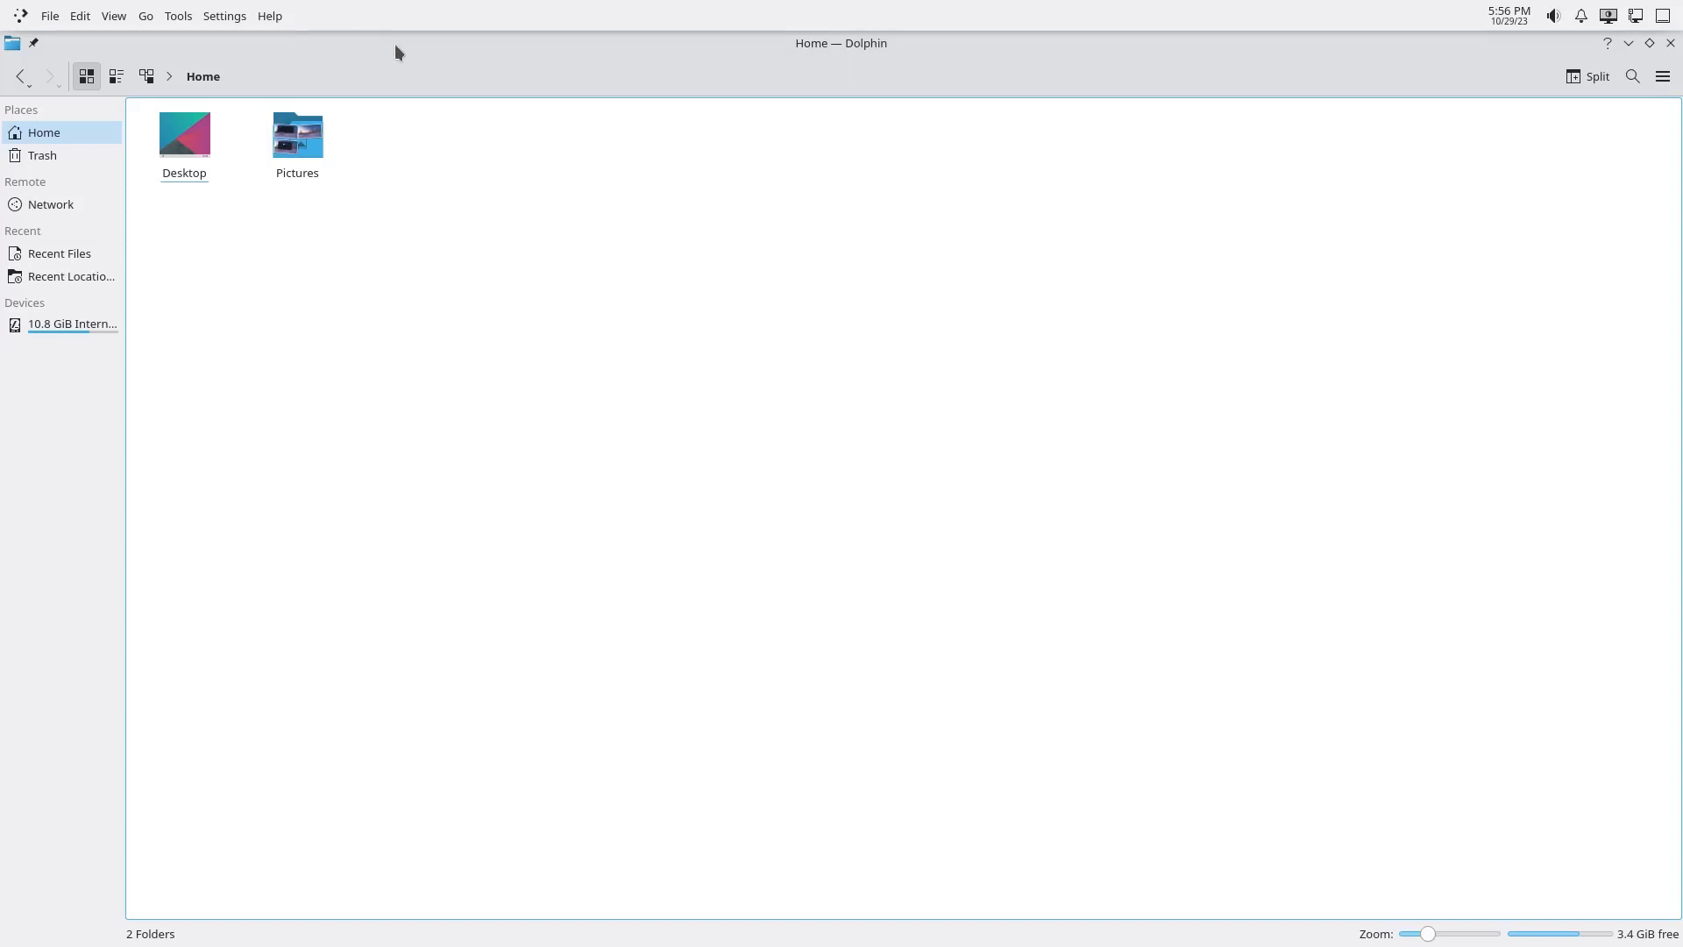
drag(396, 42, 409, 103)
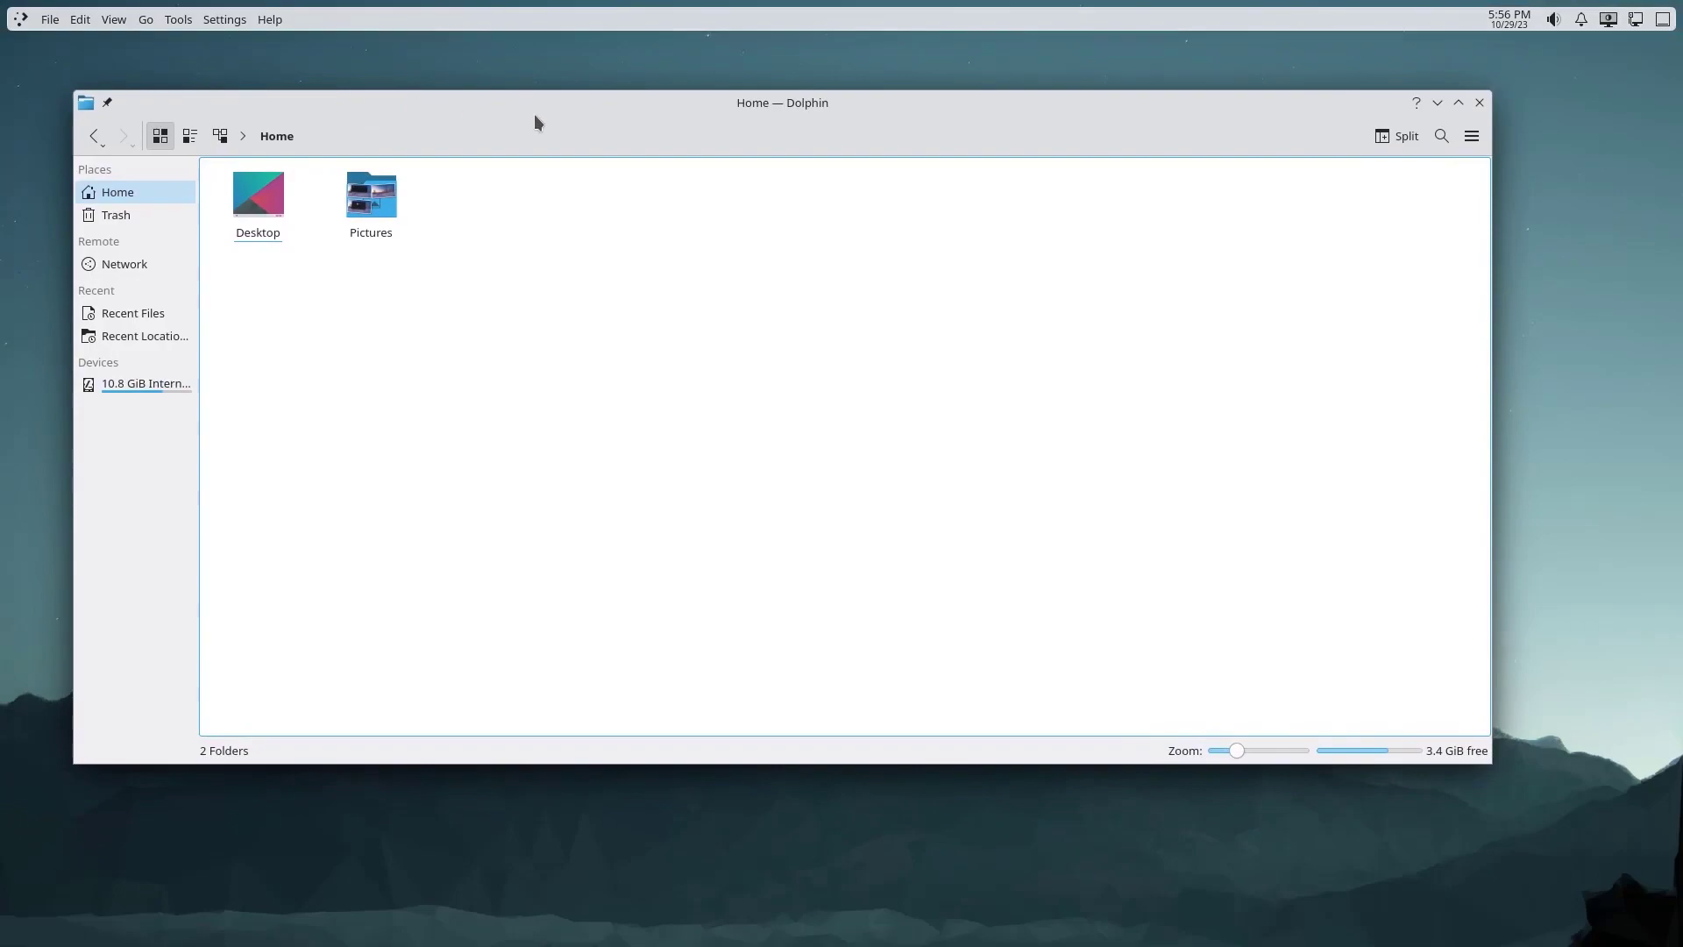
click(1481, 104)
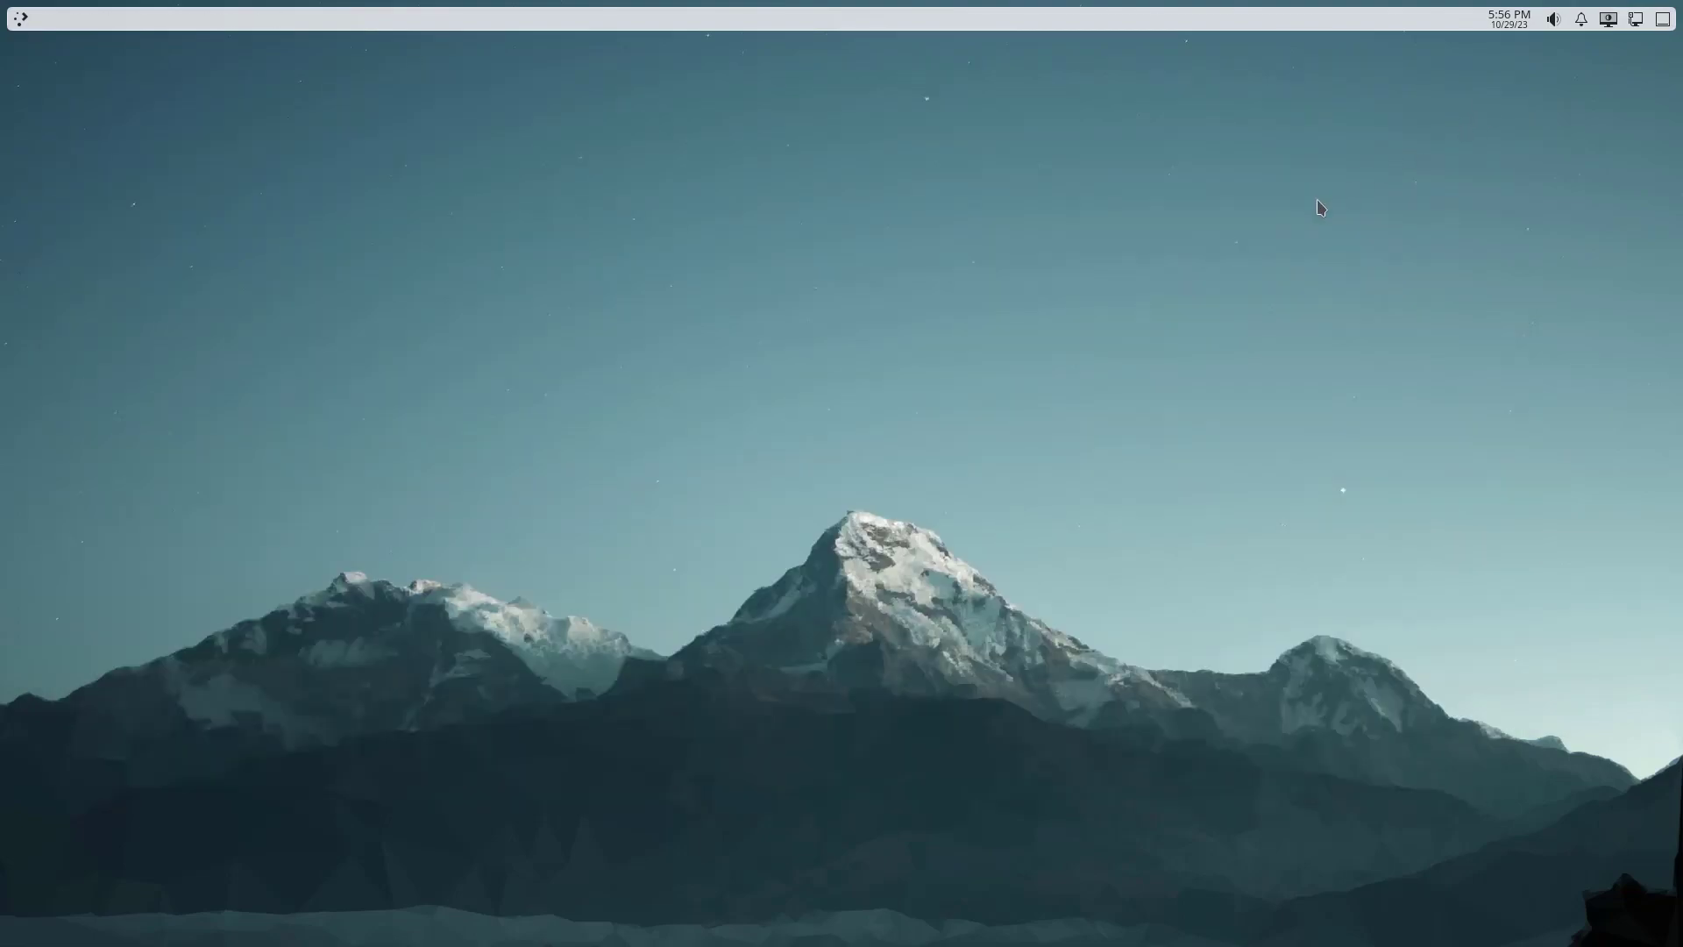
Switch the panel launcher to Application Dashboard and try it out
right_click(19, 28)
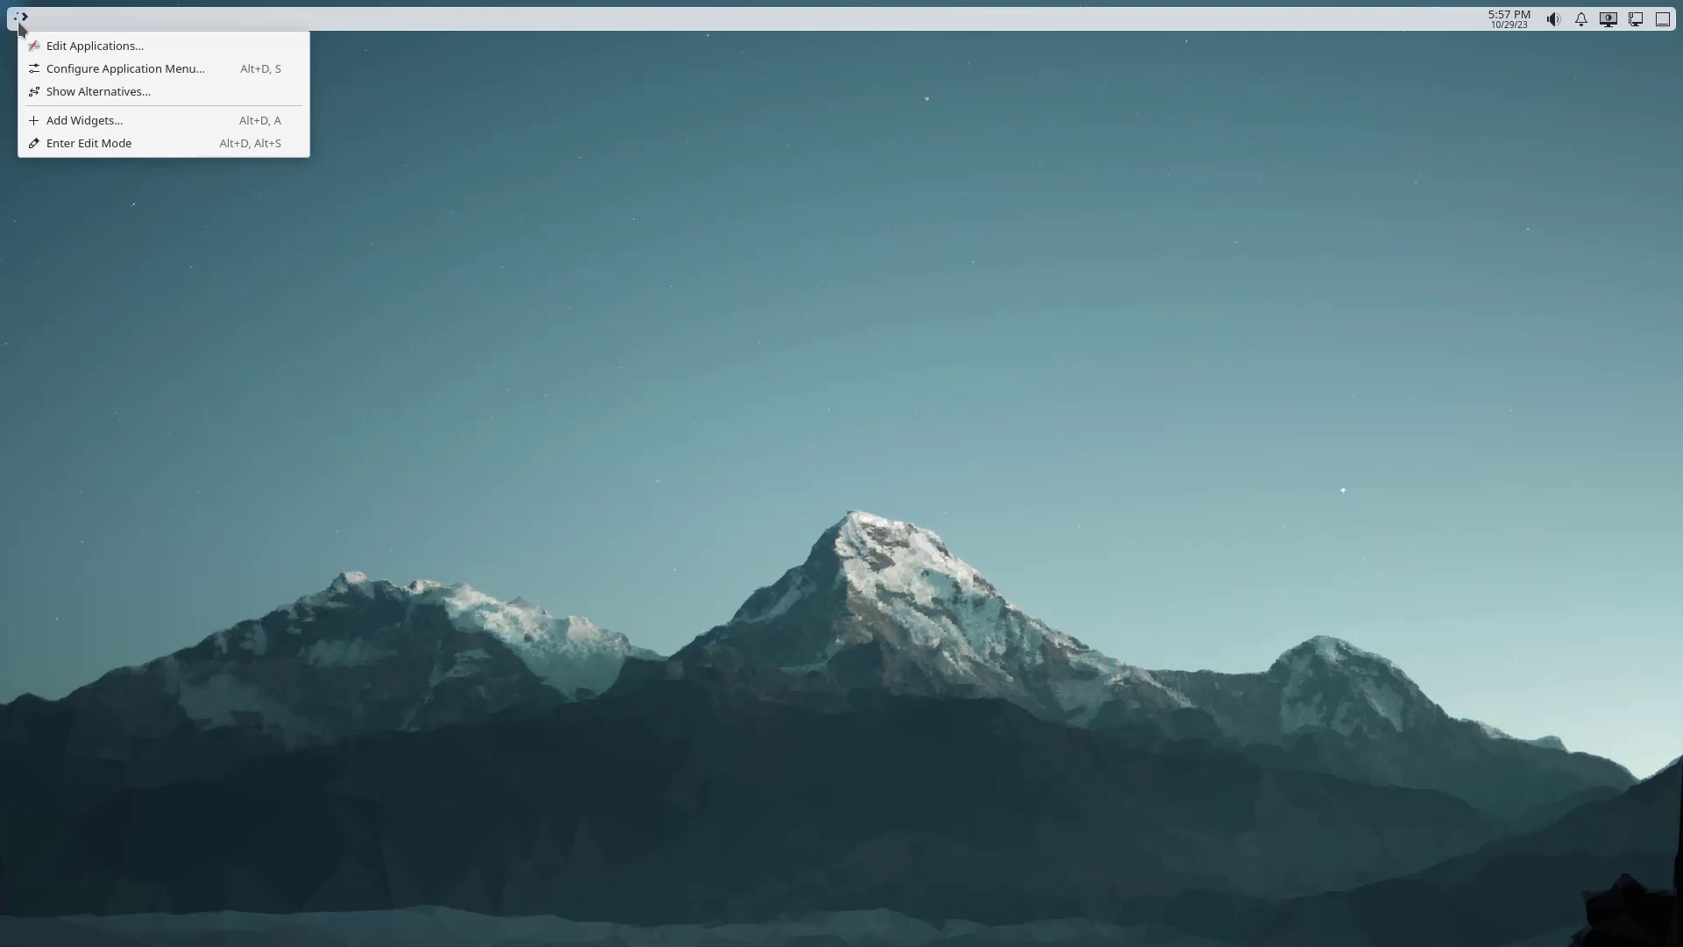
click(91, 93)
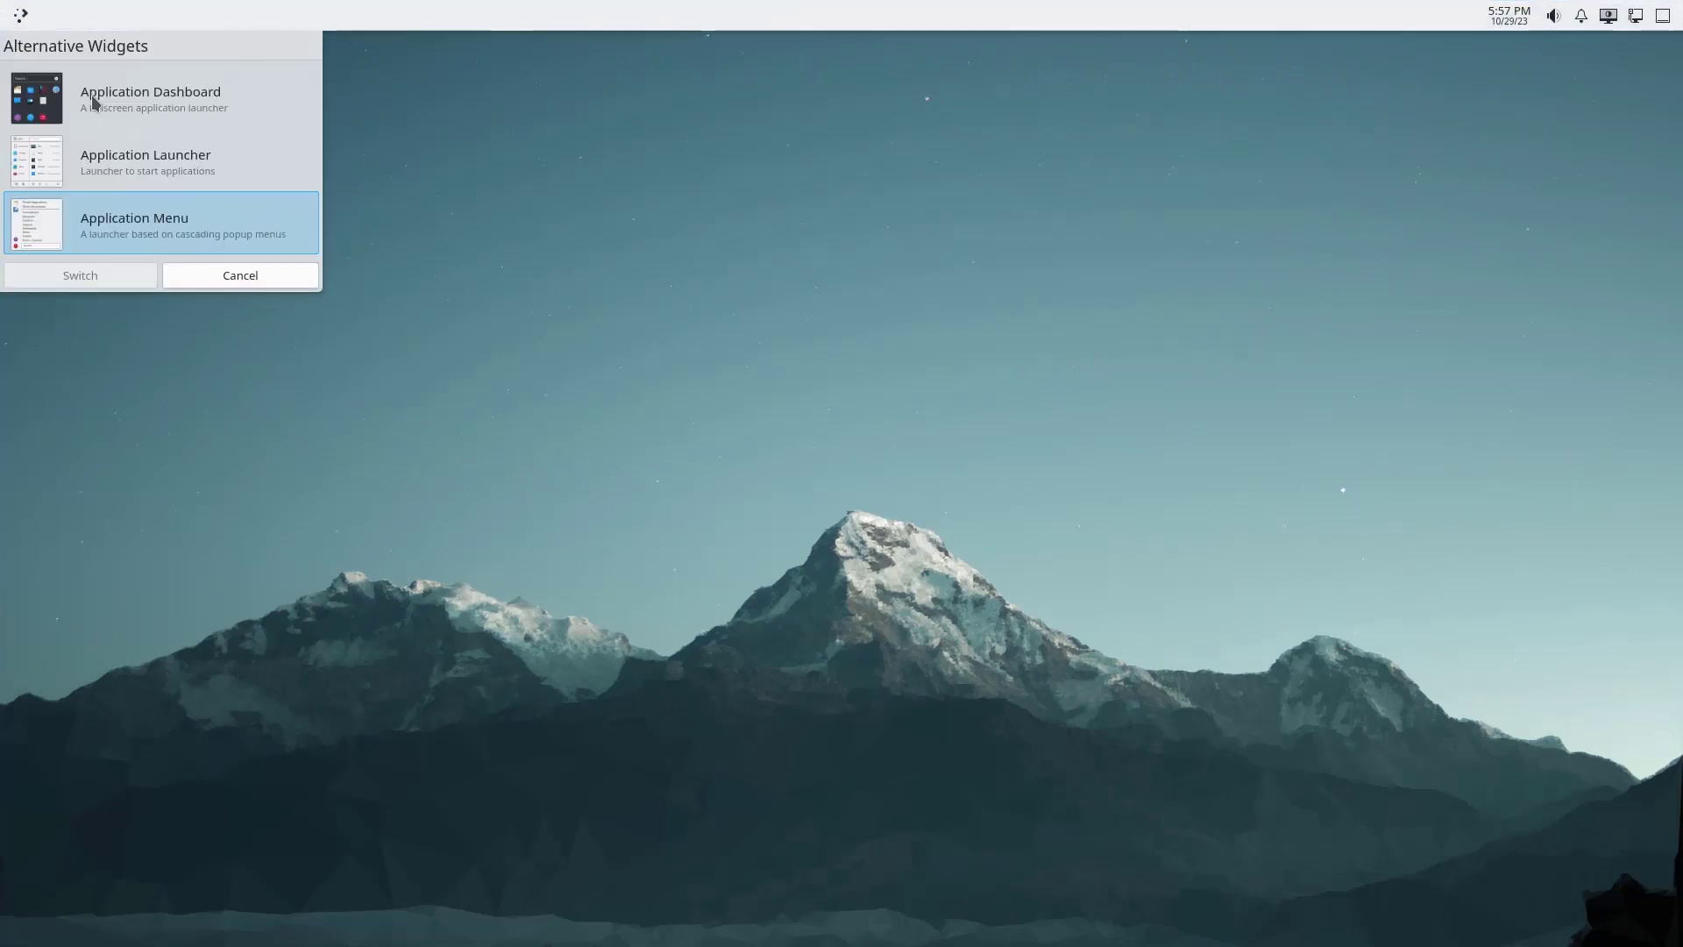
click(143, 97)
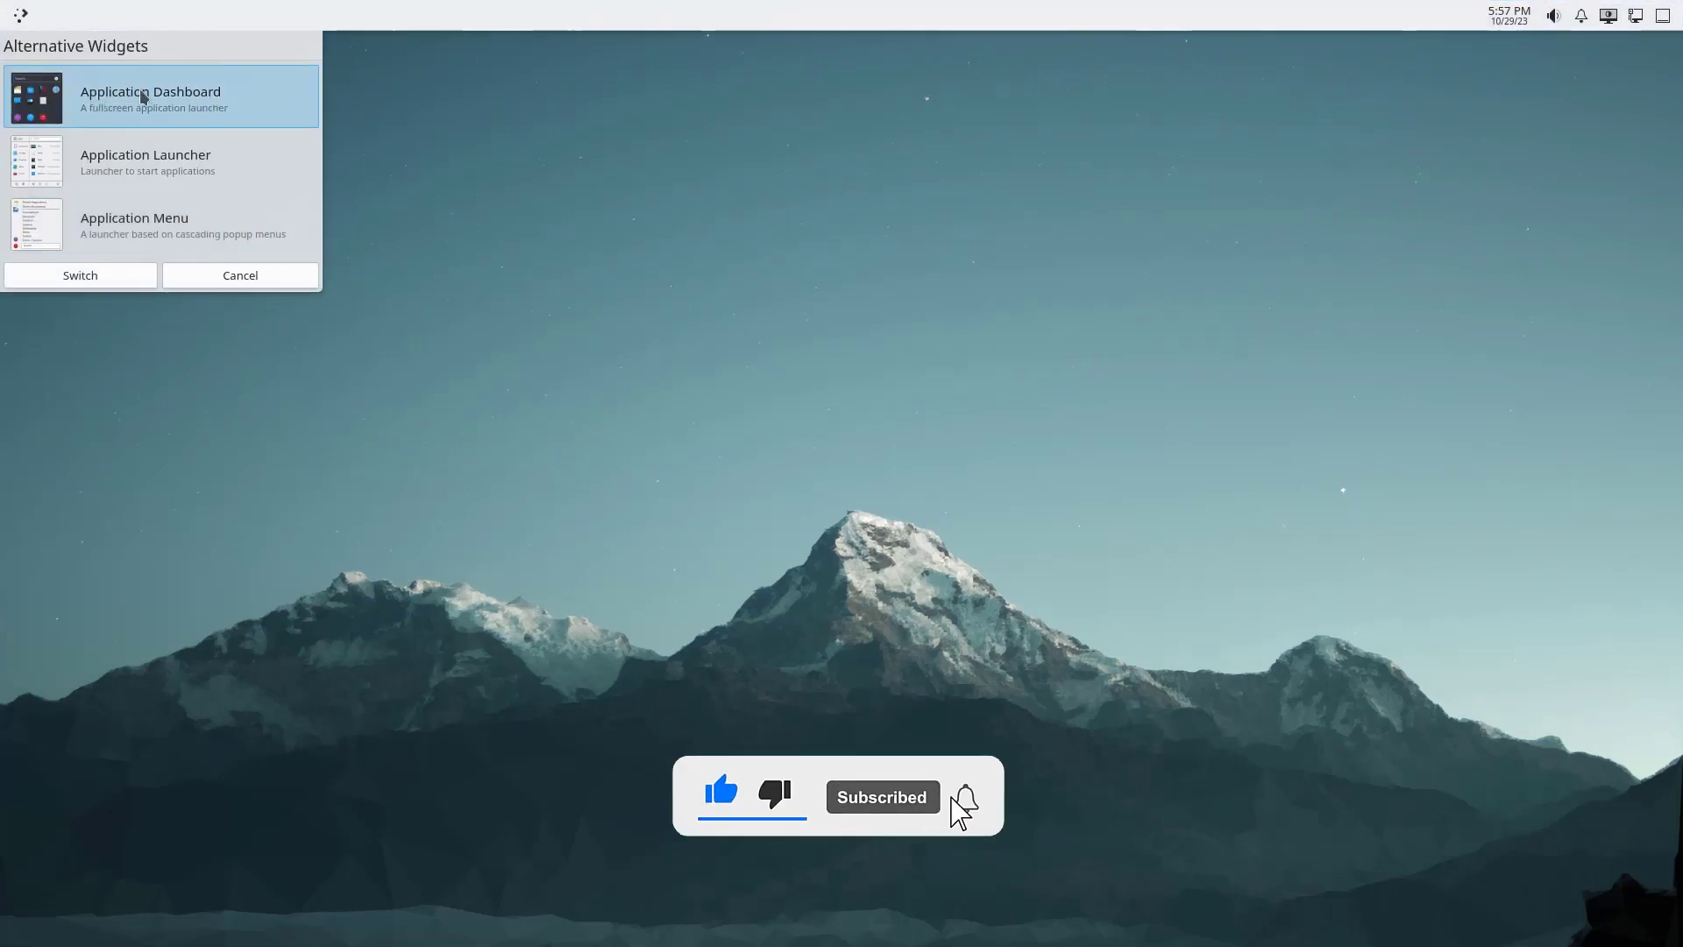
click(106, 275)
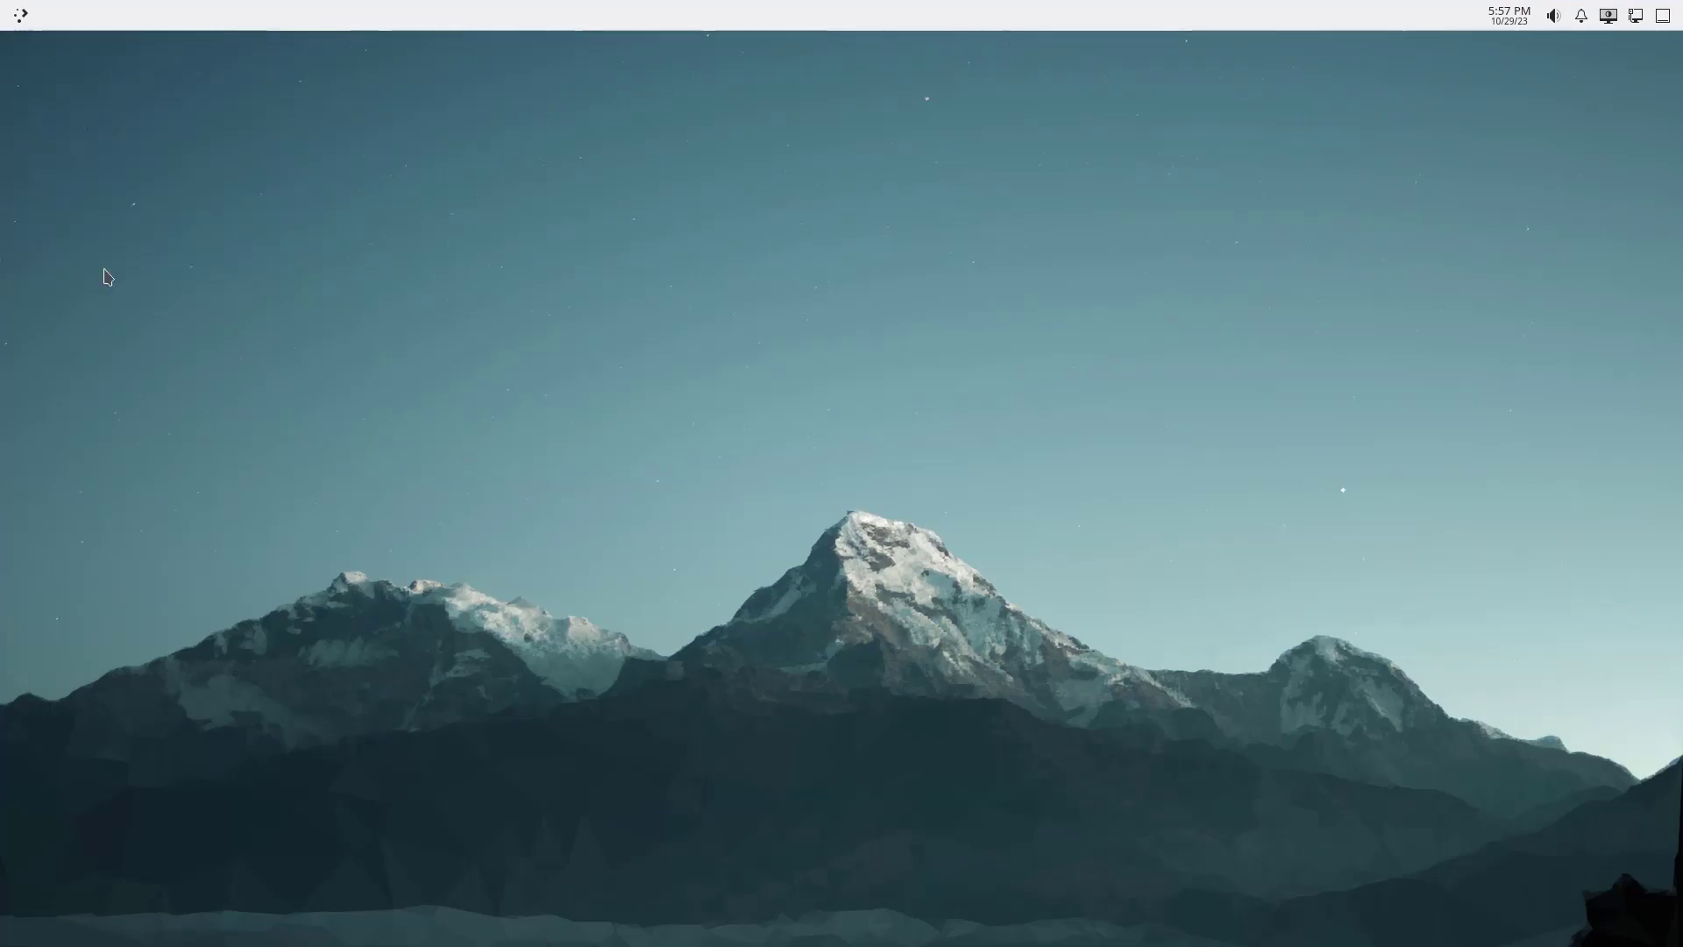
click(22, 25)
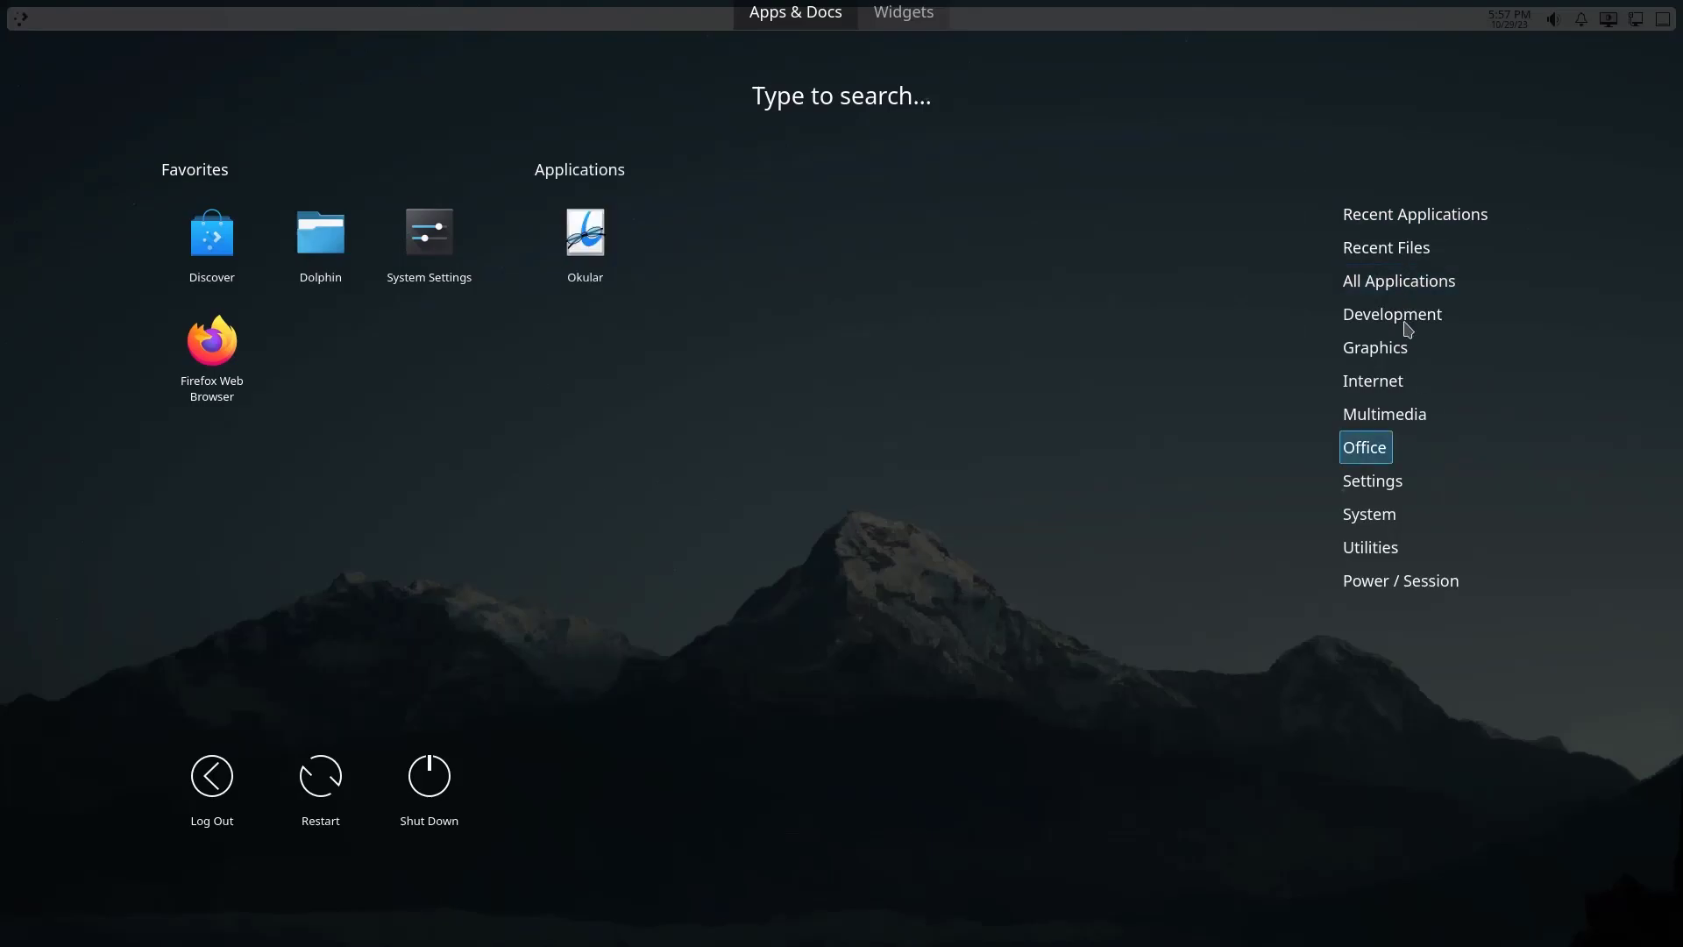
mouse_move(1430, 561)
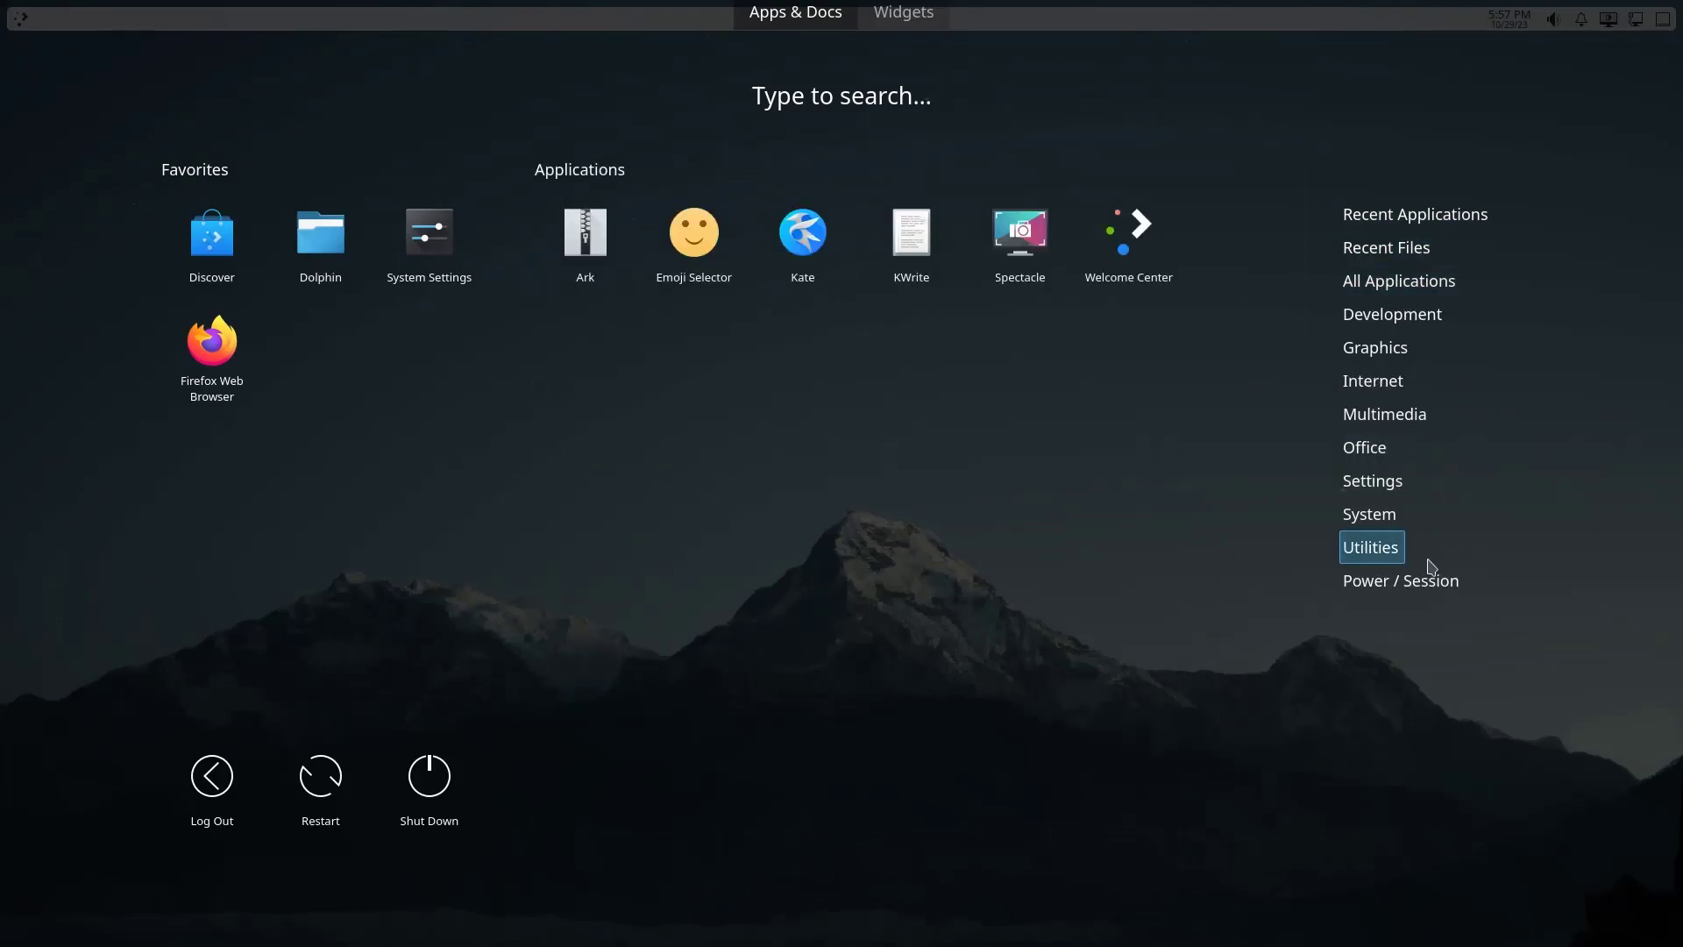
click(1267, 469)
Swap the launcher to the standard Application Launcher and test it
right_click(20, 19)
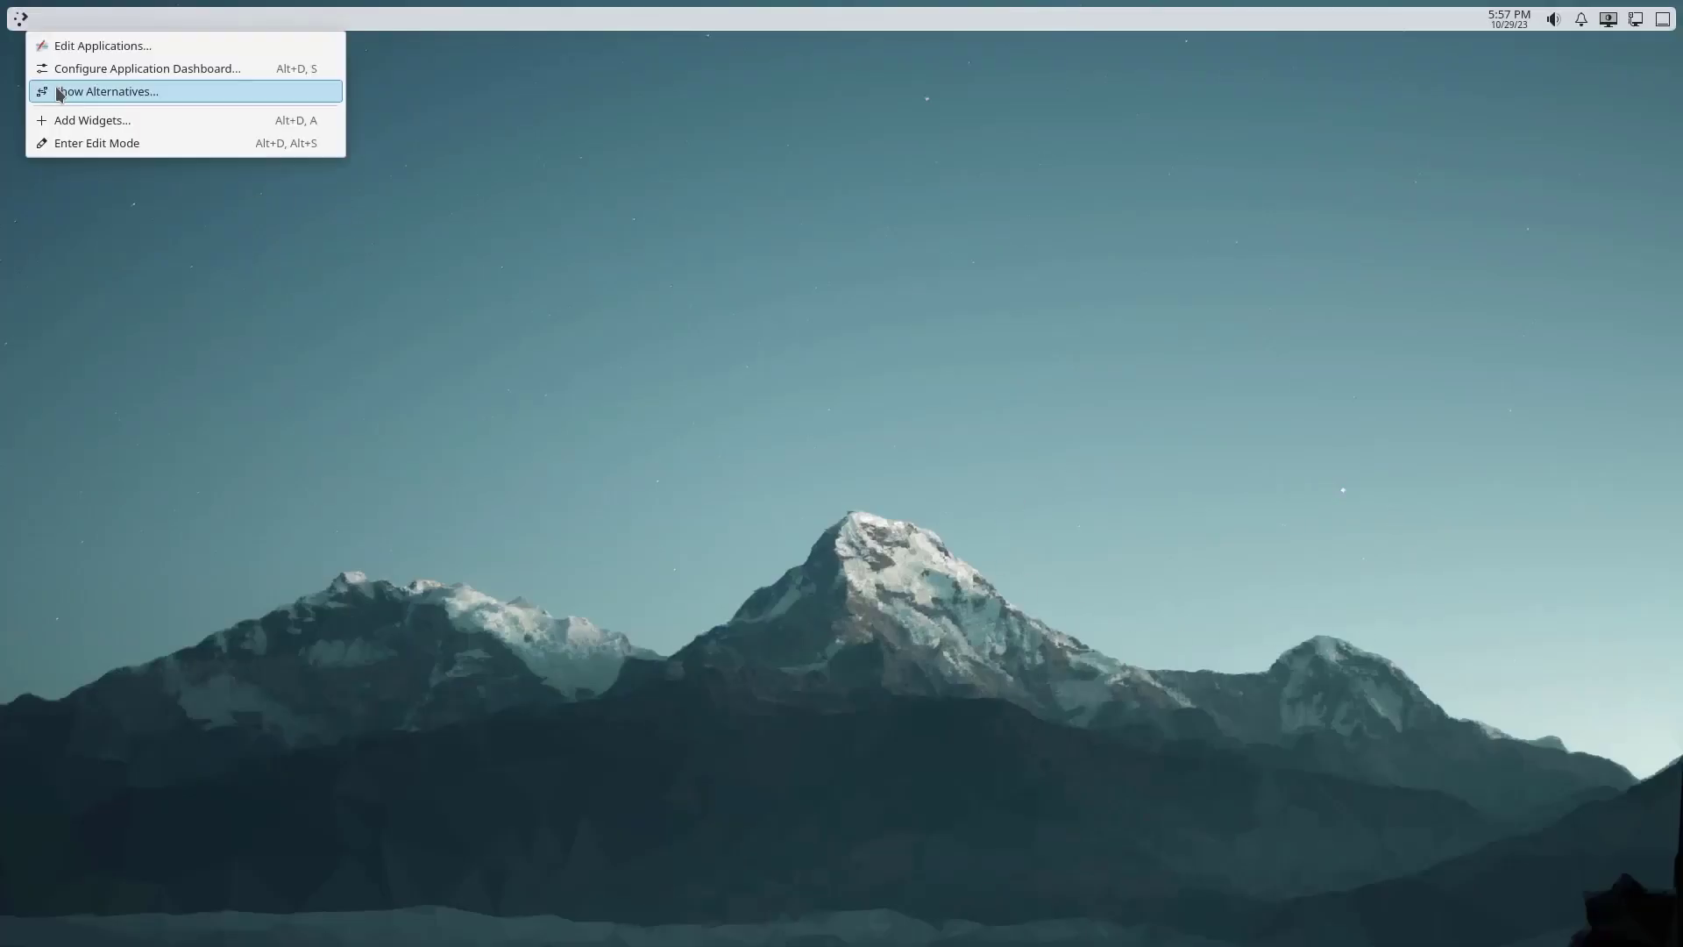
click(59, 93)
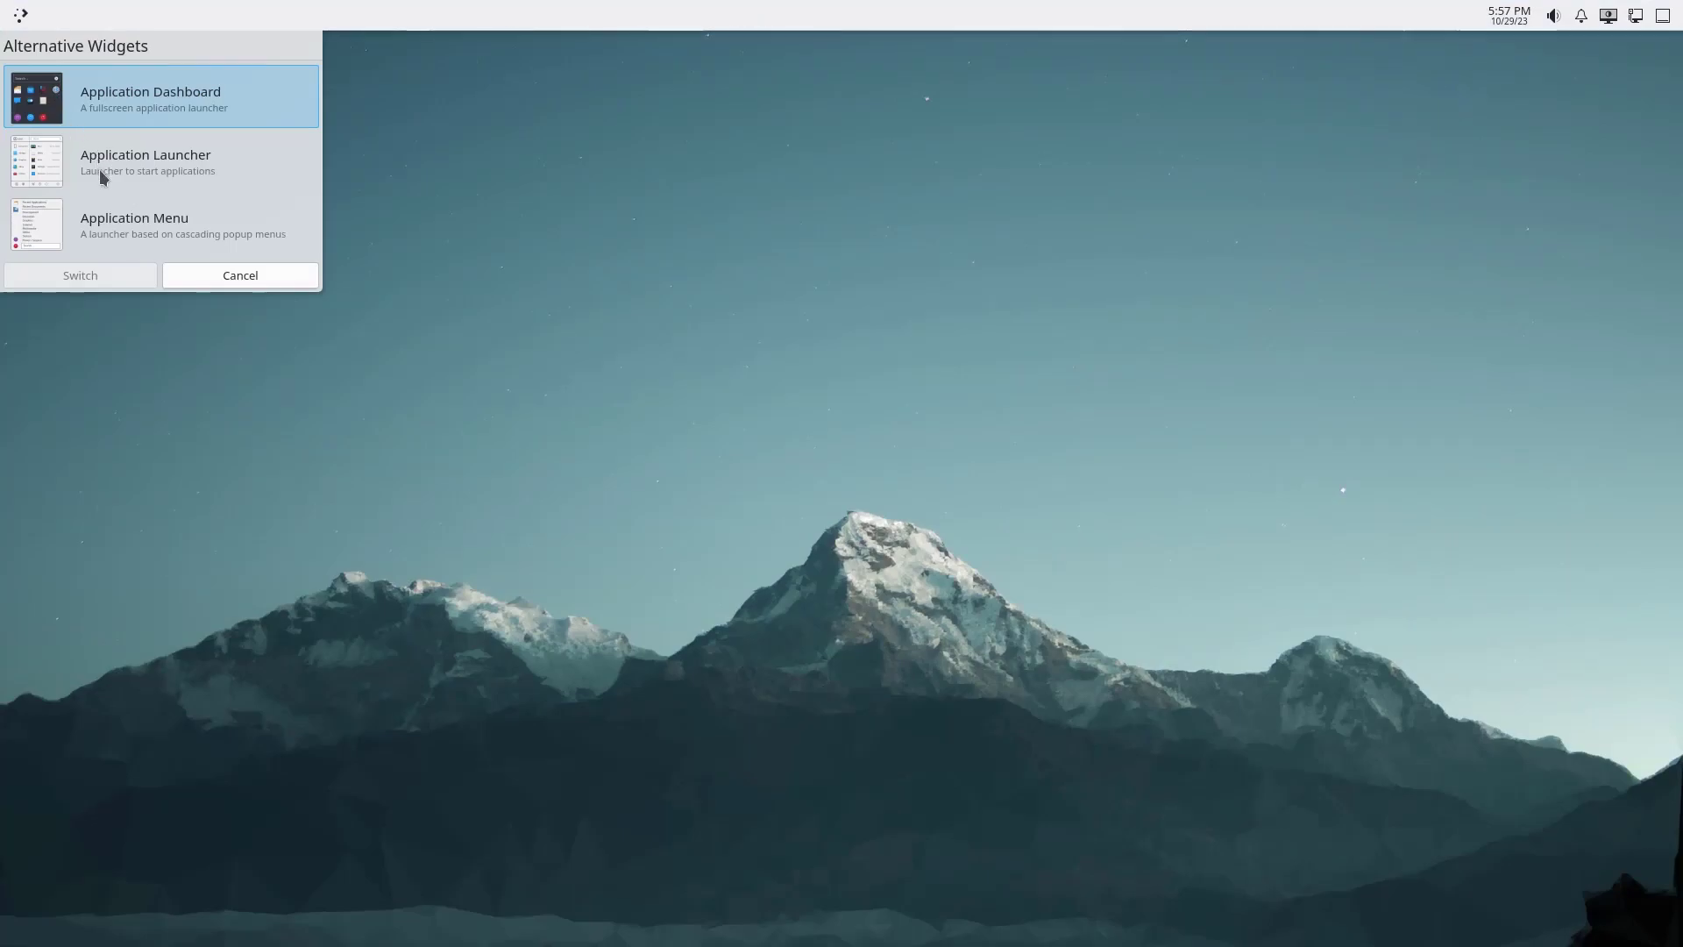
click(121, 219)
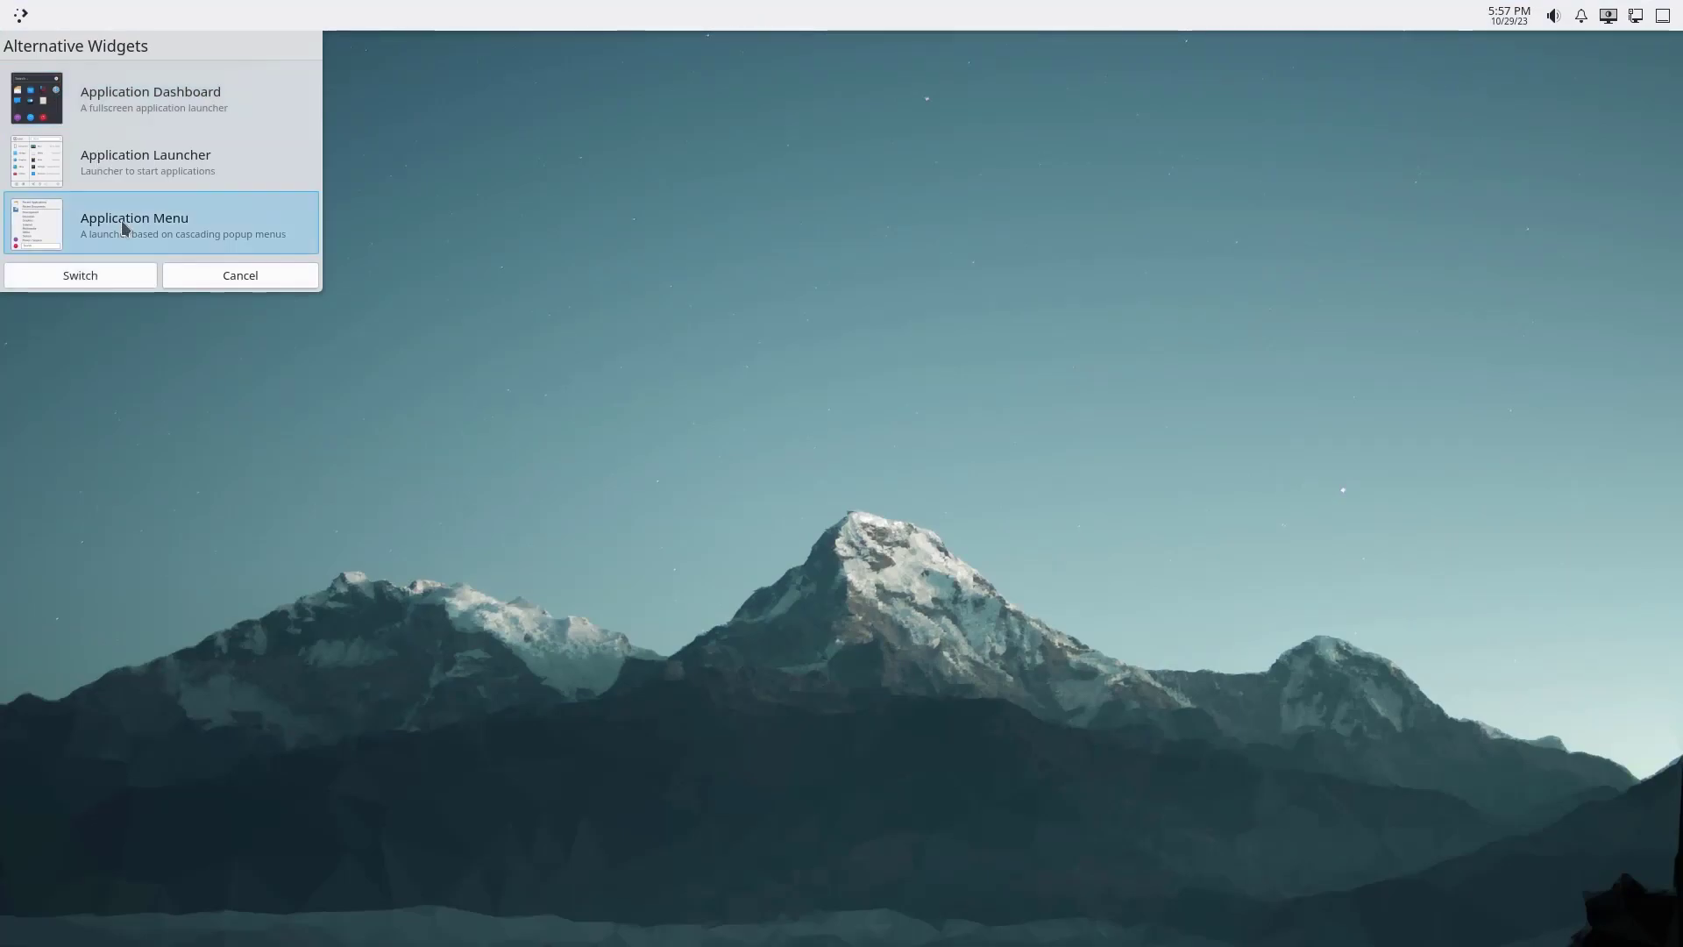
click(151, 170)
click(95, 273)
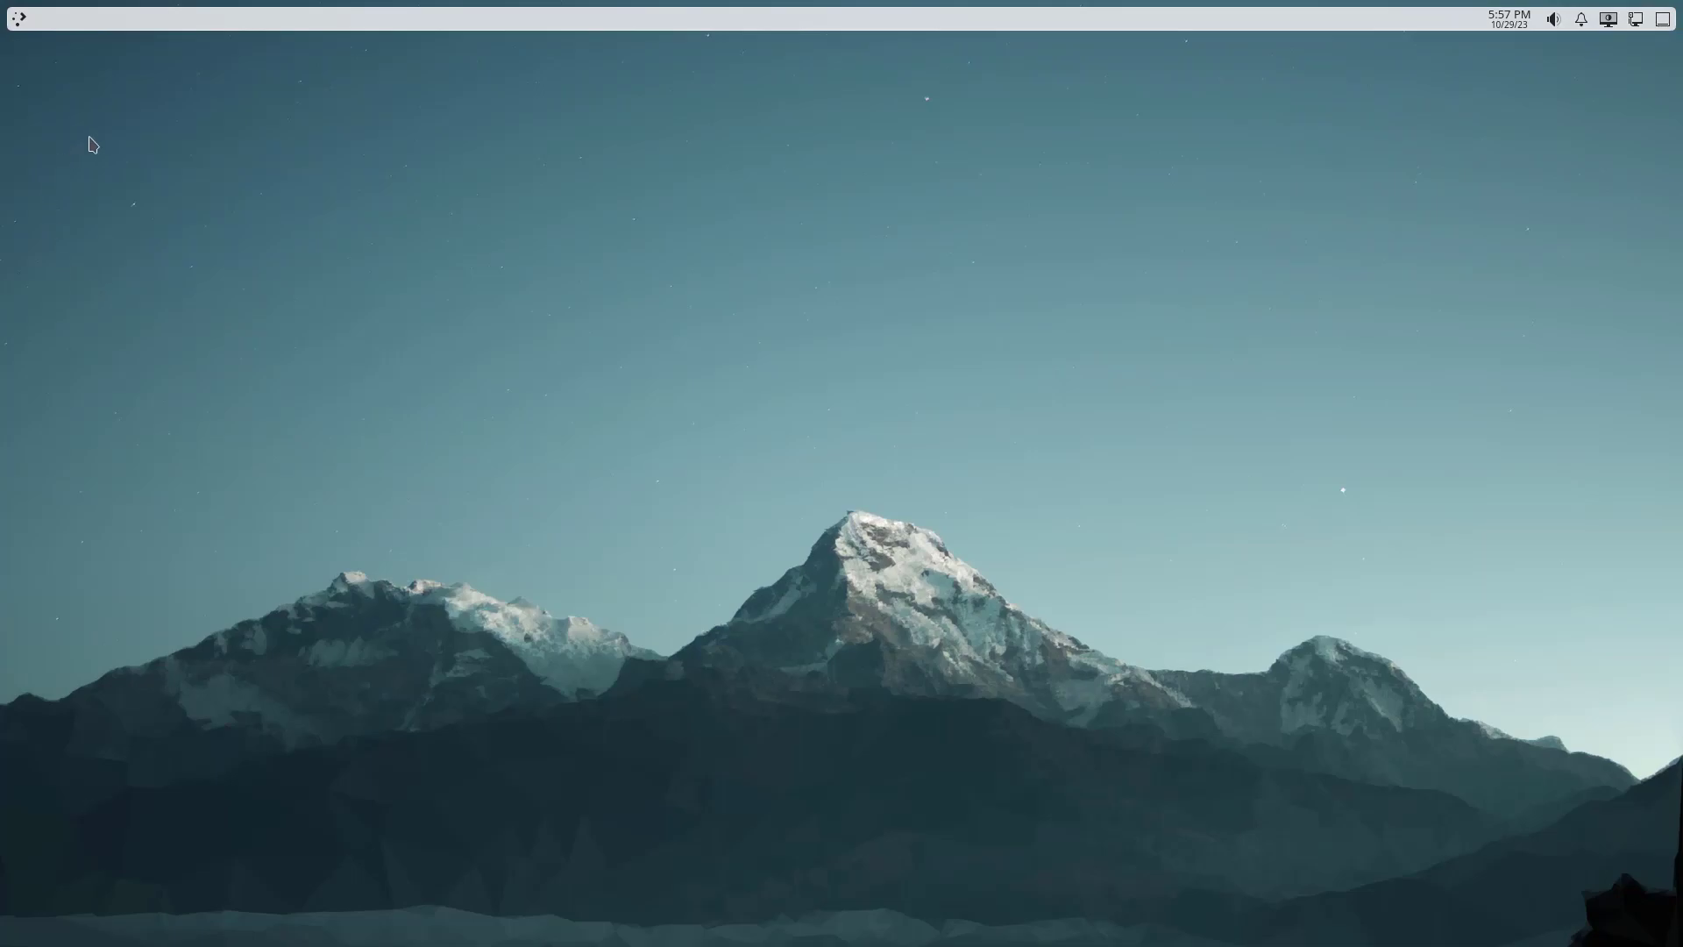
click(20, 21)
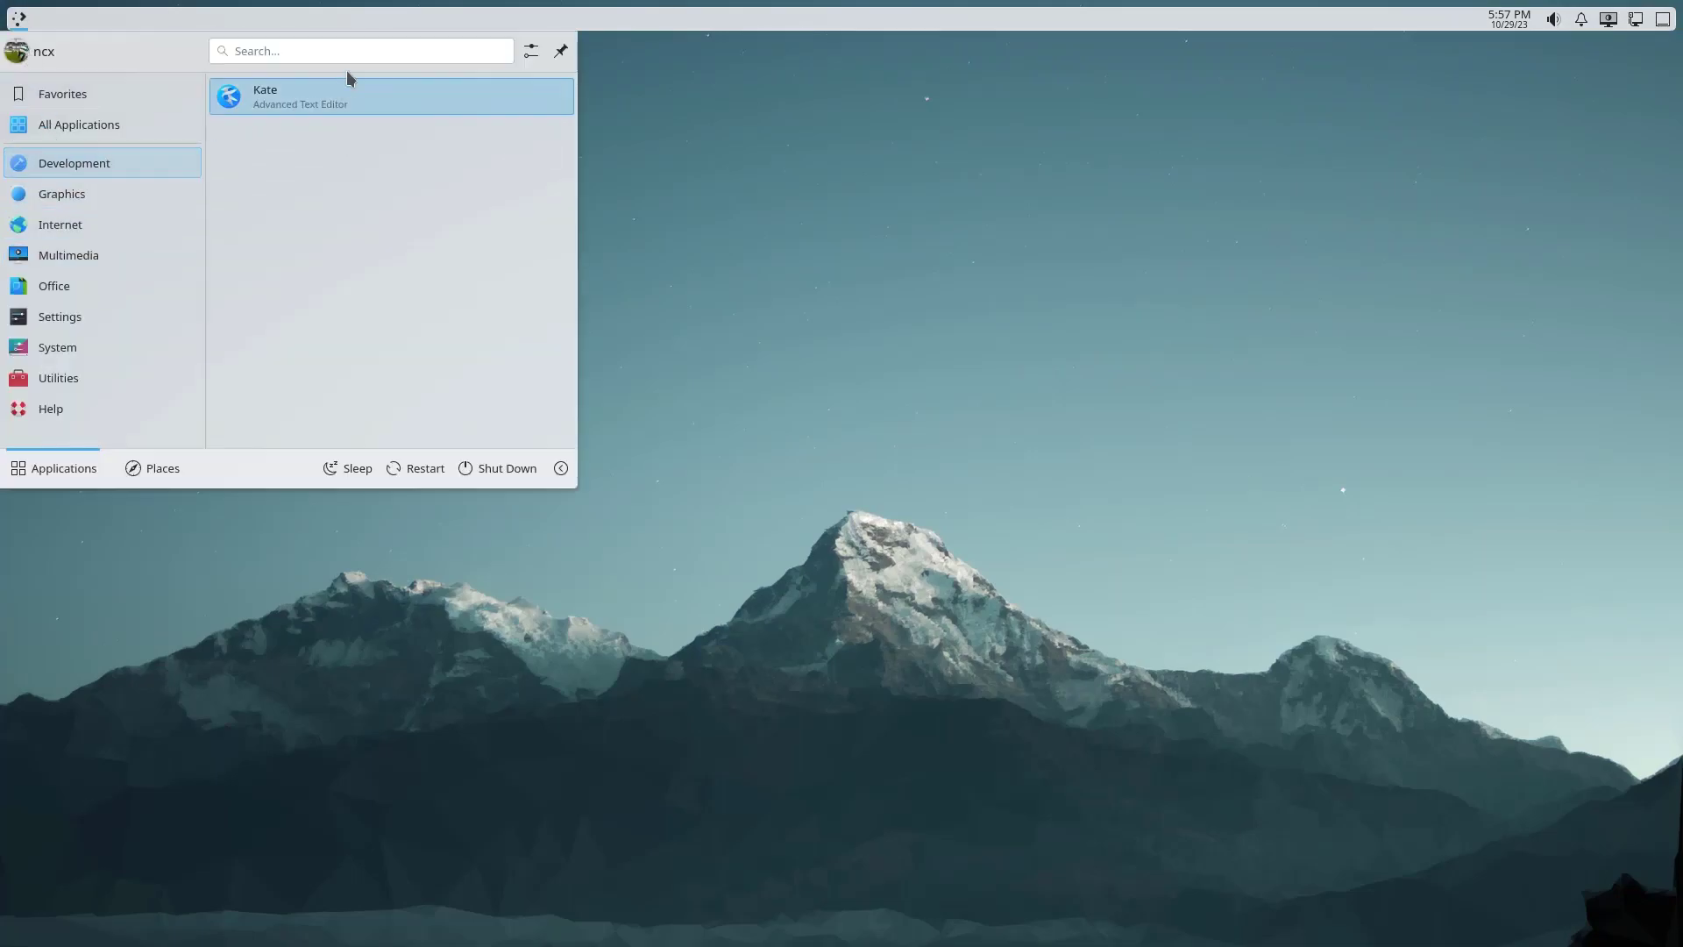
mouse_move(81, 286)
click(917, 231)
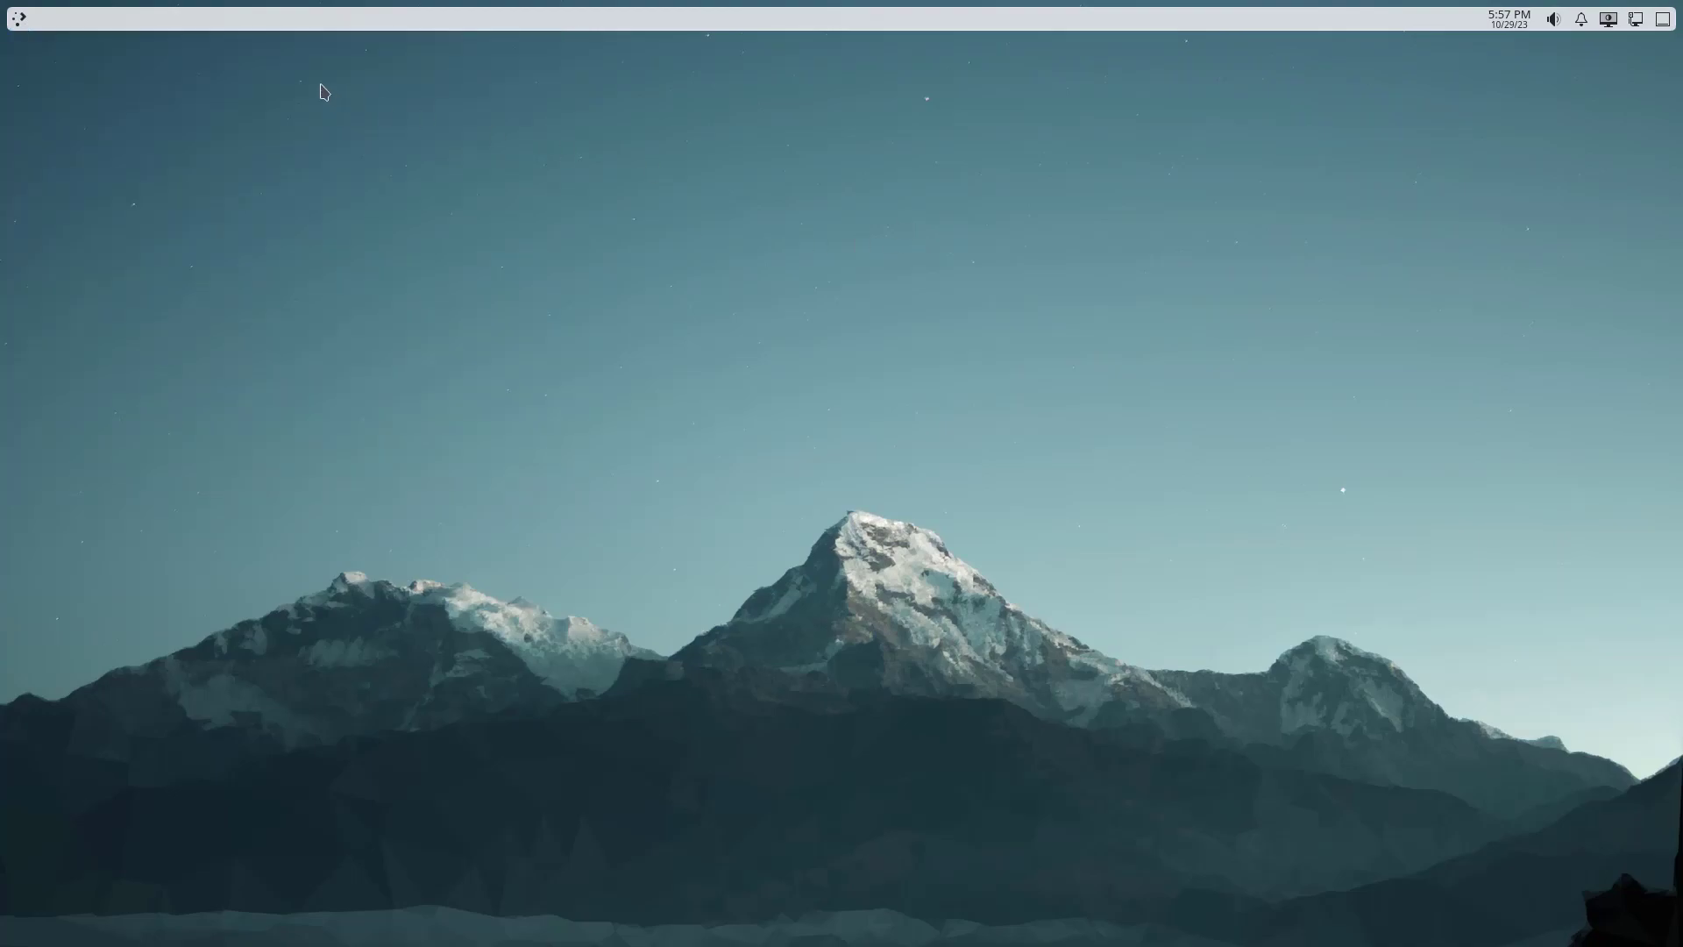
Switch to the cascading Application Menu and open it to check
right_click(24, 23)
click(67, 99)
click(131, 223)
click(108, 274)
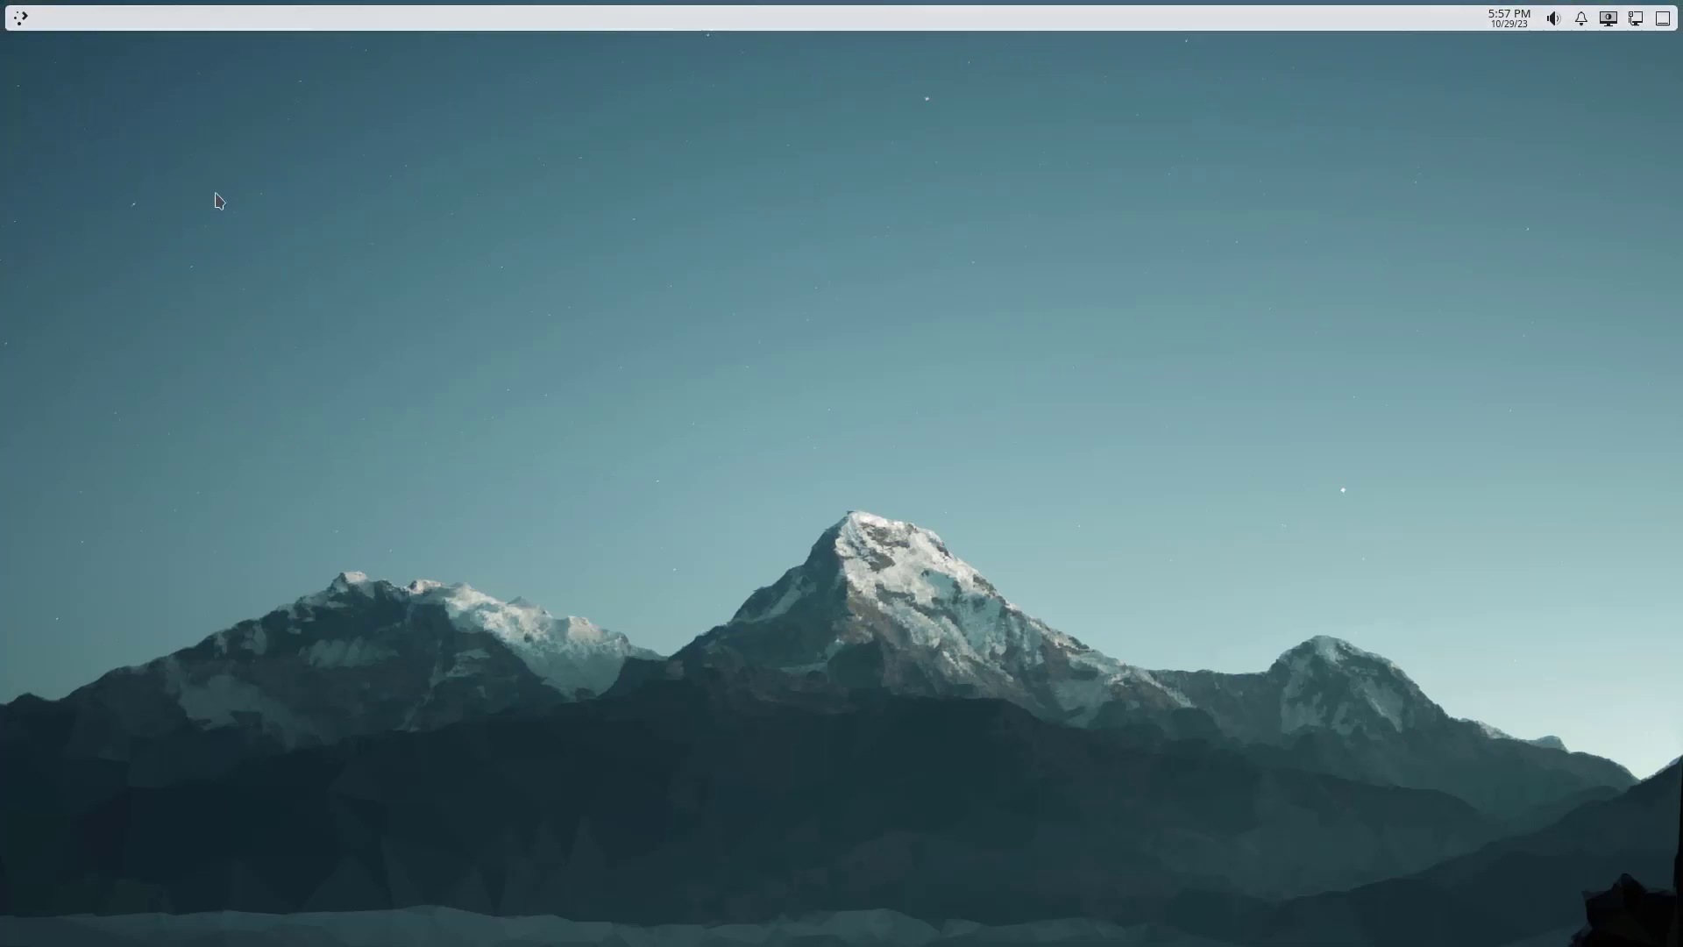
click(20, 19)
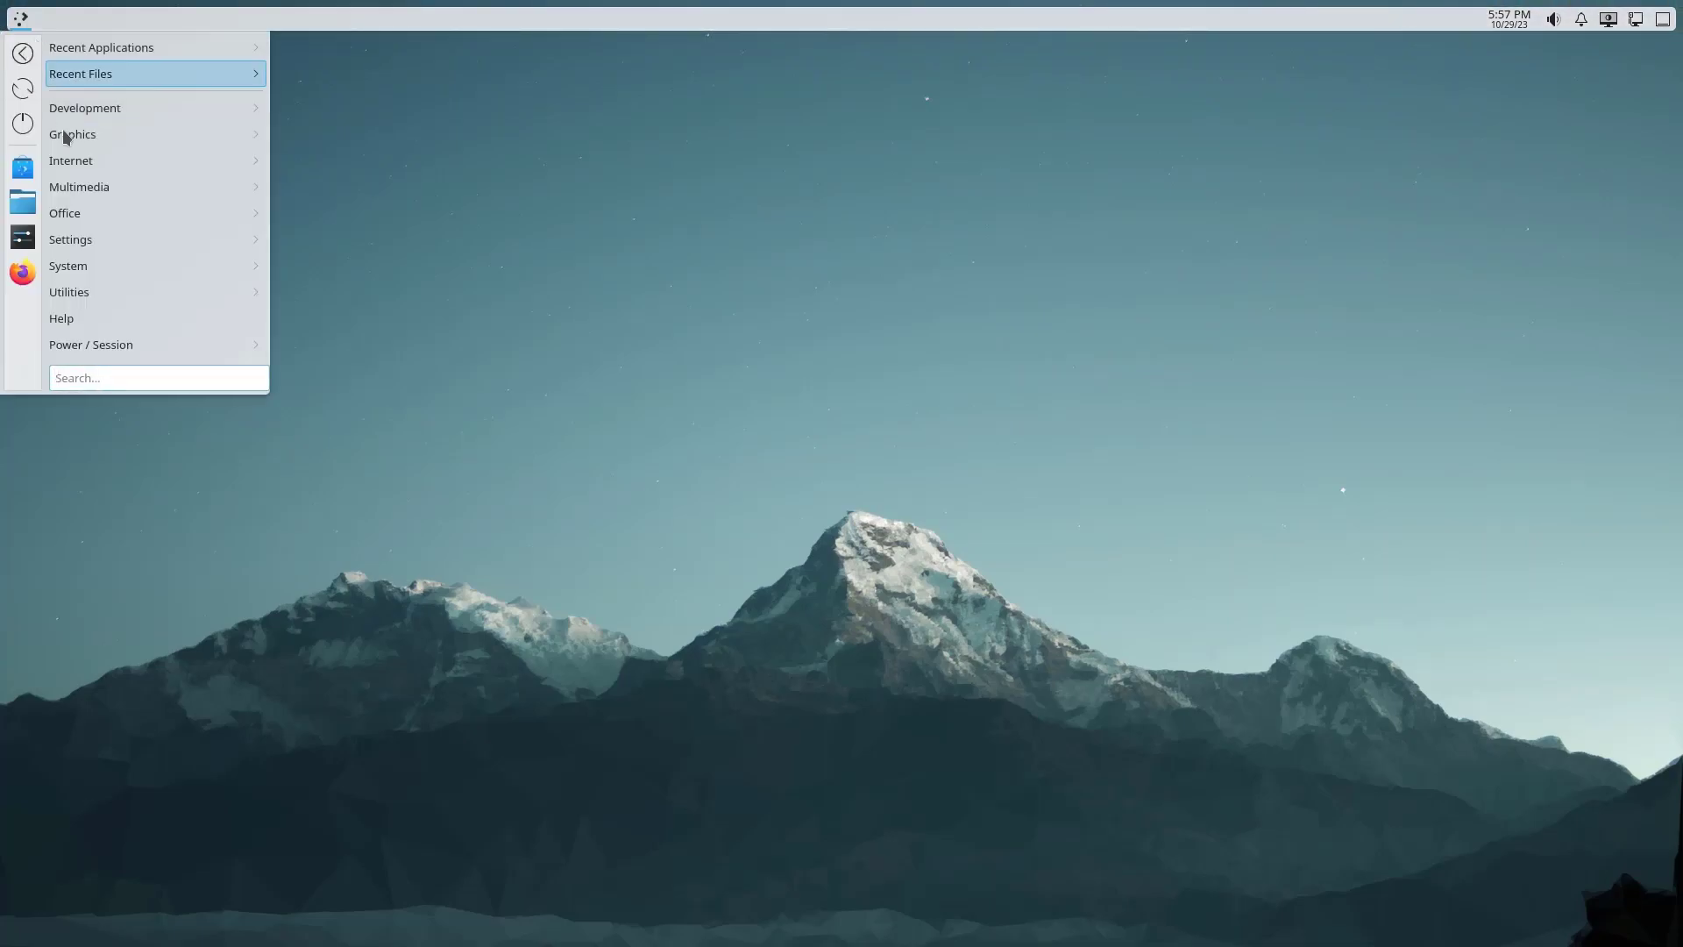
mouse_move(164, 243)
click(659, 182)
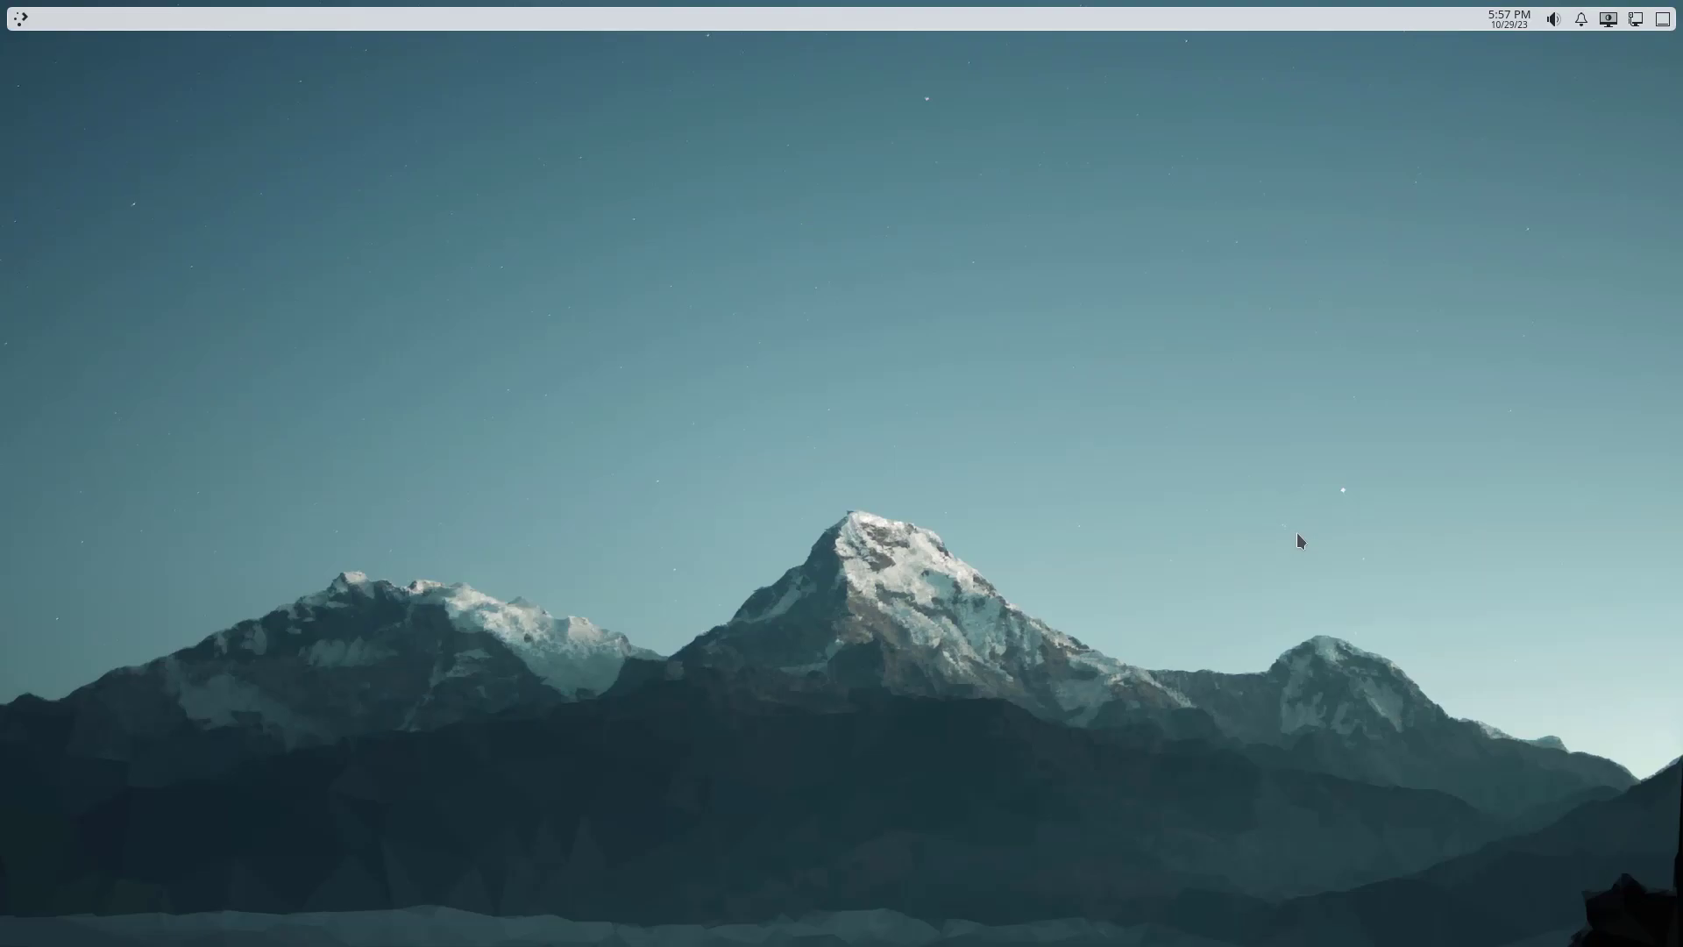
Open and close Dolphin's Home window twice, then bring up the application launcher menu
key(super+e)
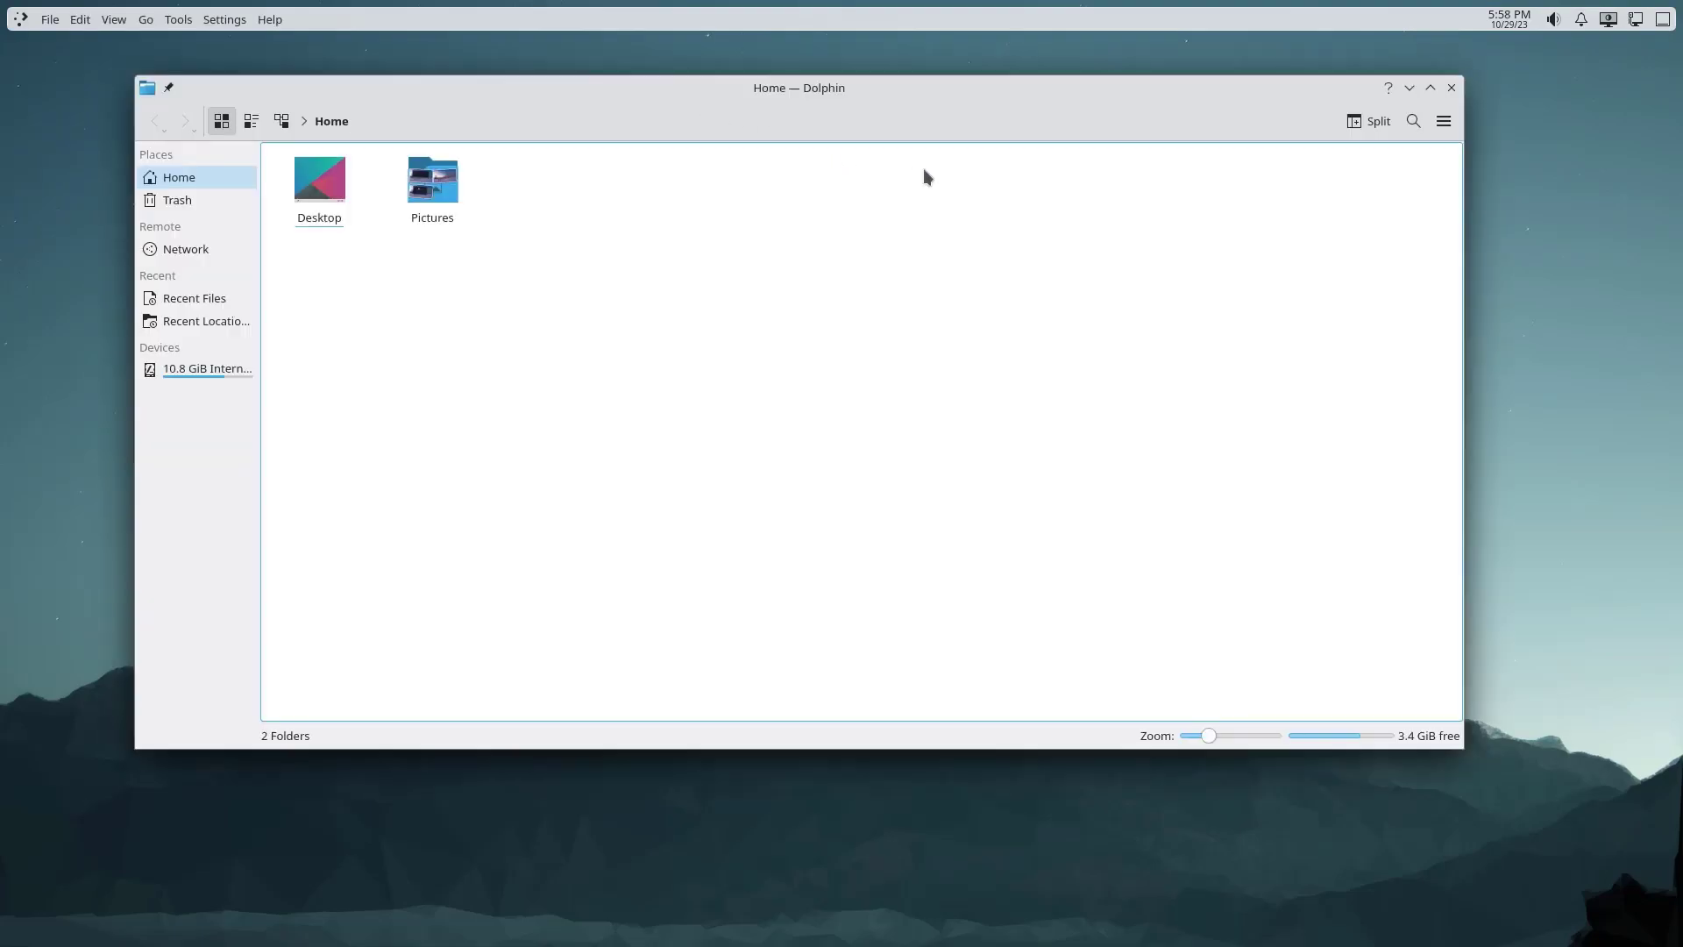
click(1452, 87)
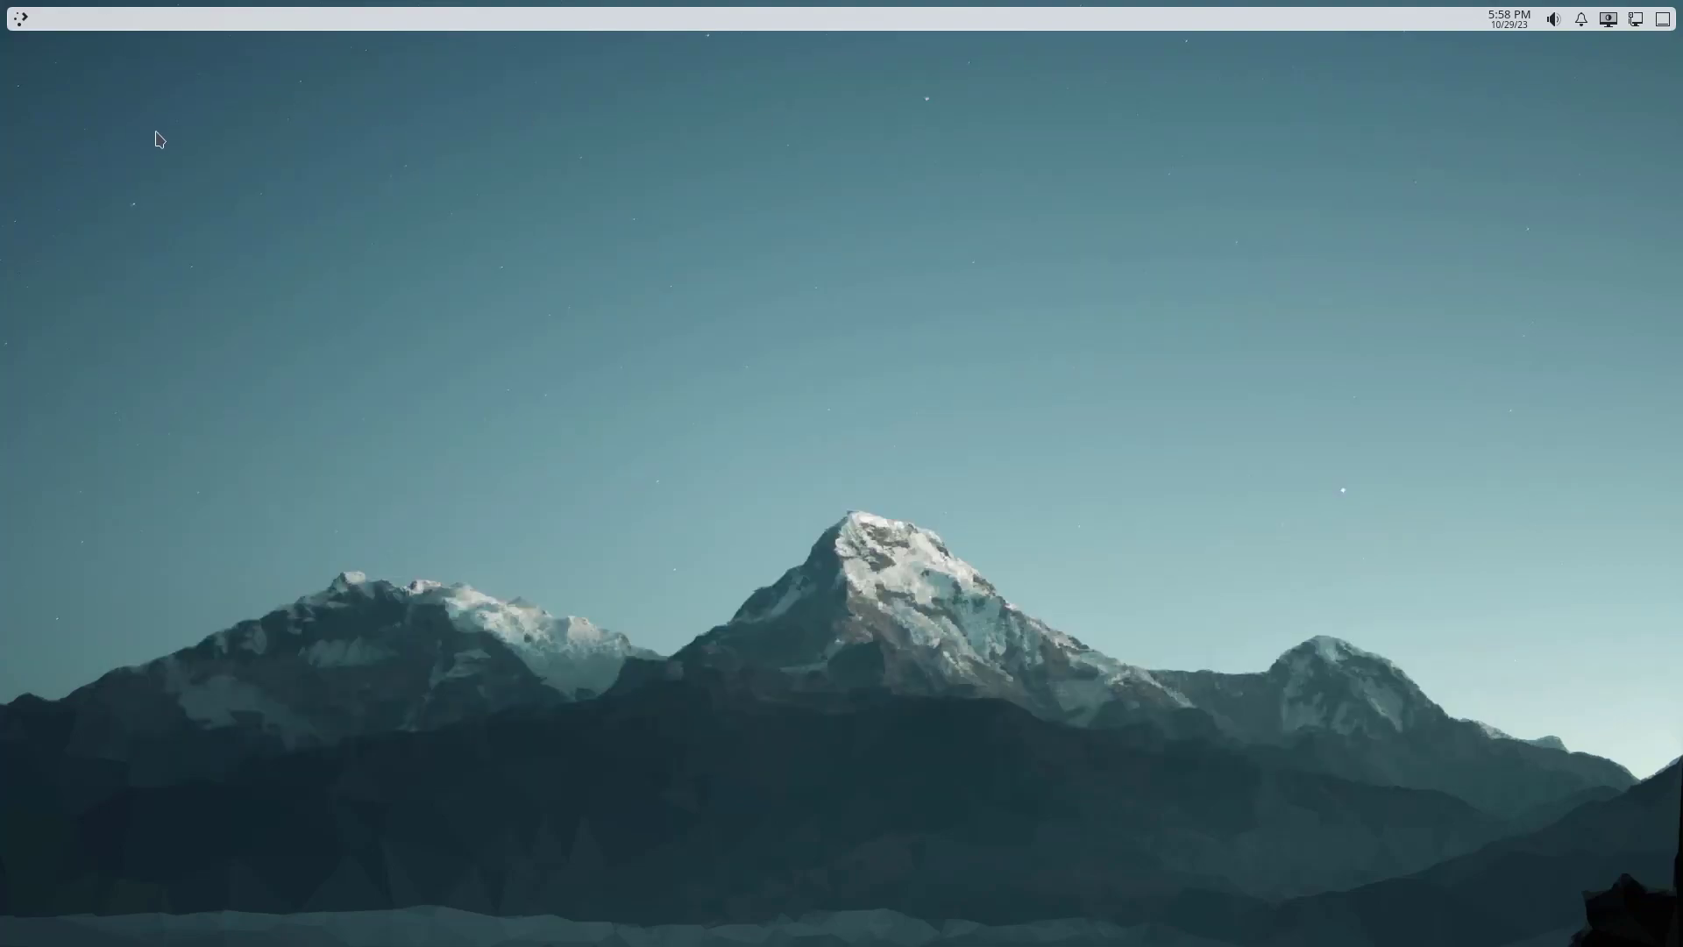
key(super+e)
mouse_move(701, 91)
mouse_down()
mouse_move(615, 90)
mouse_move(716, 104)
mouse_up()
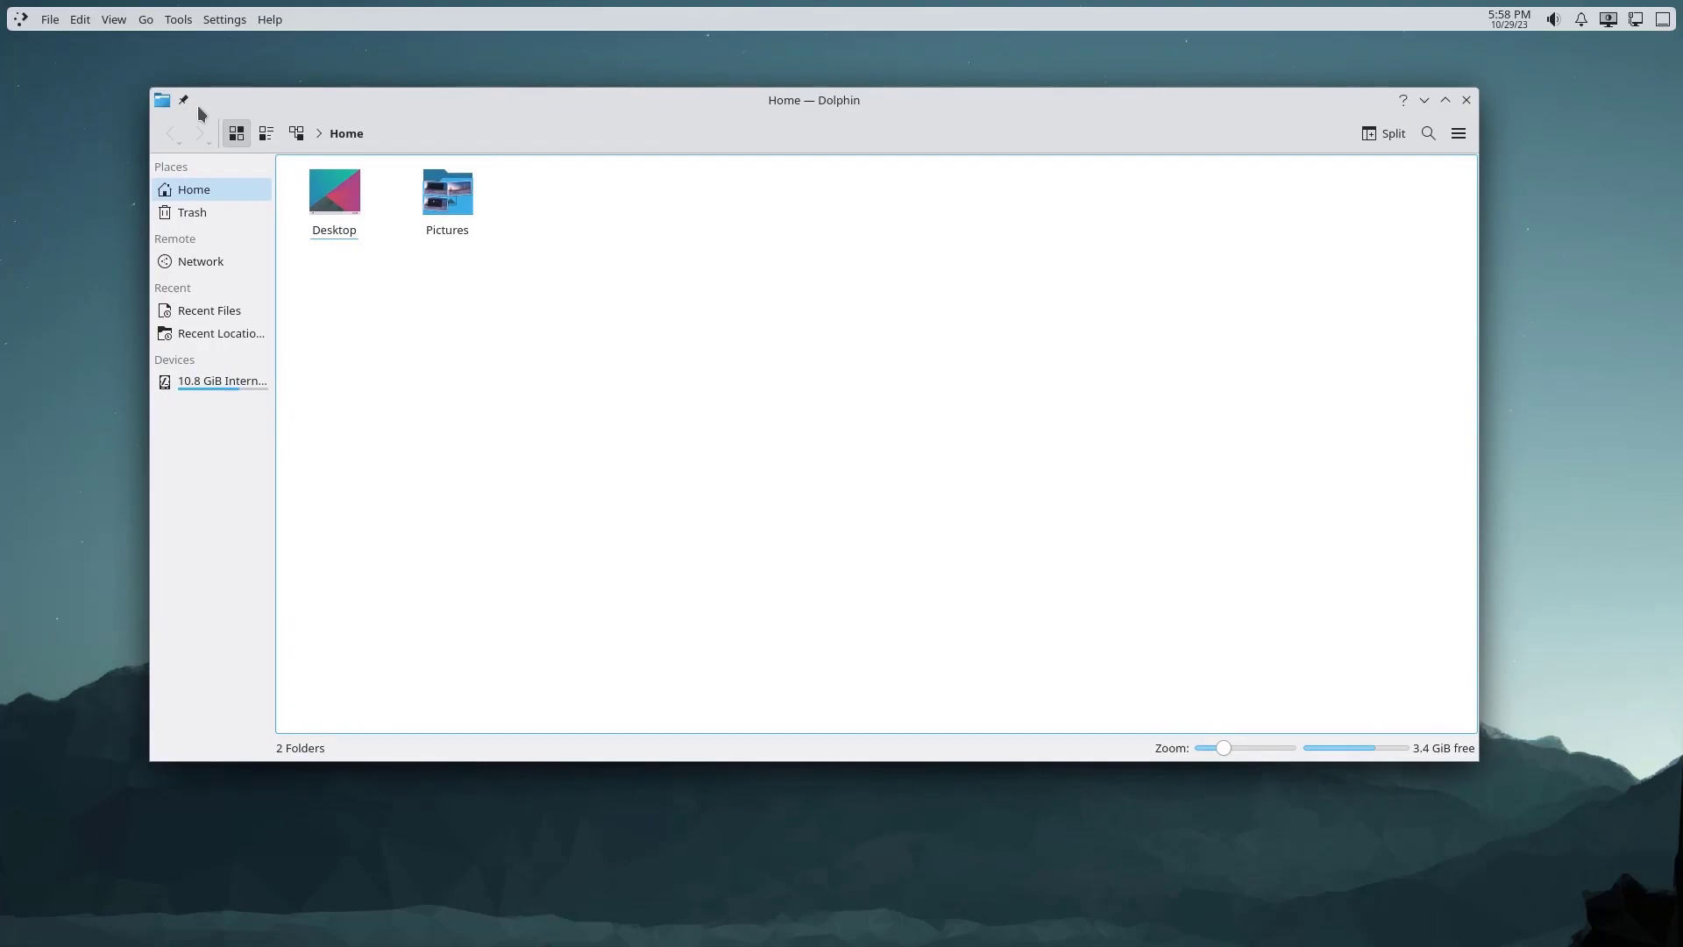
click(1466, 99)
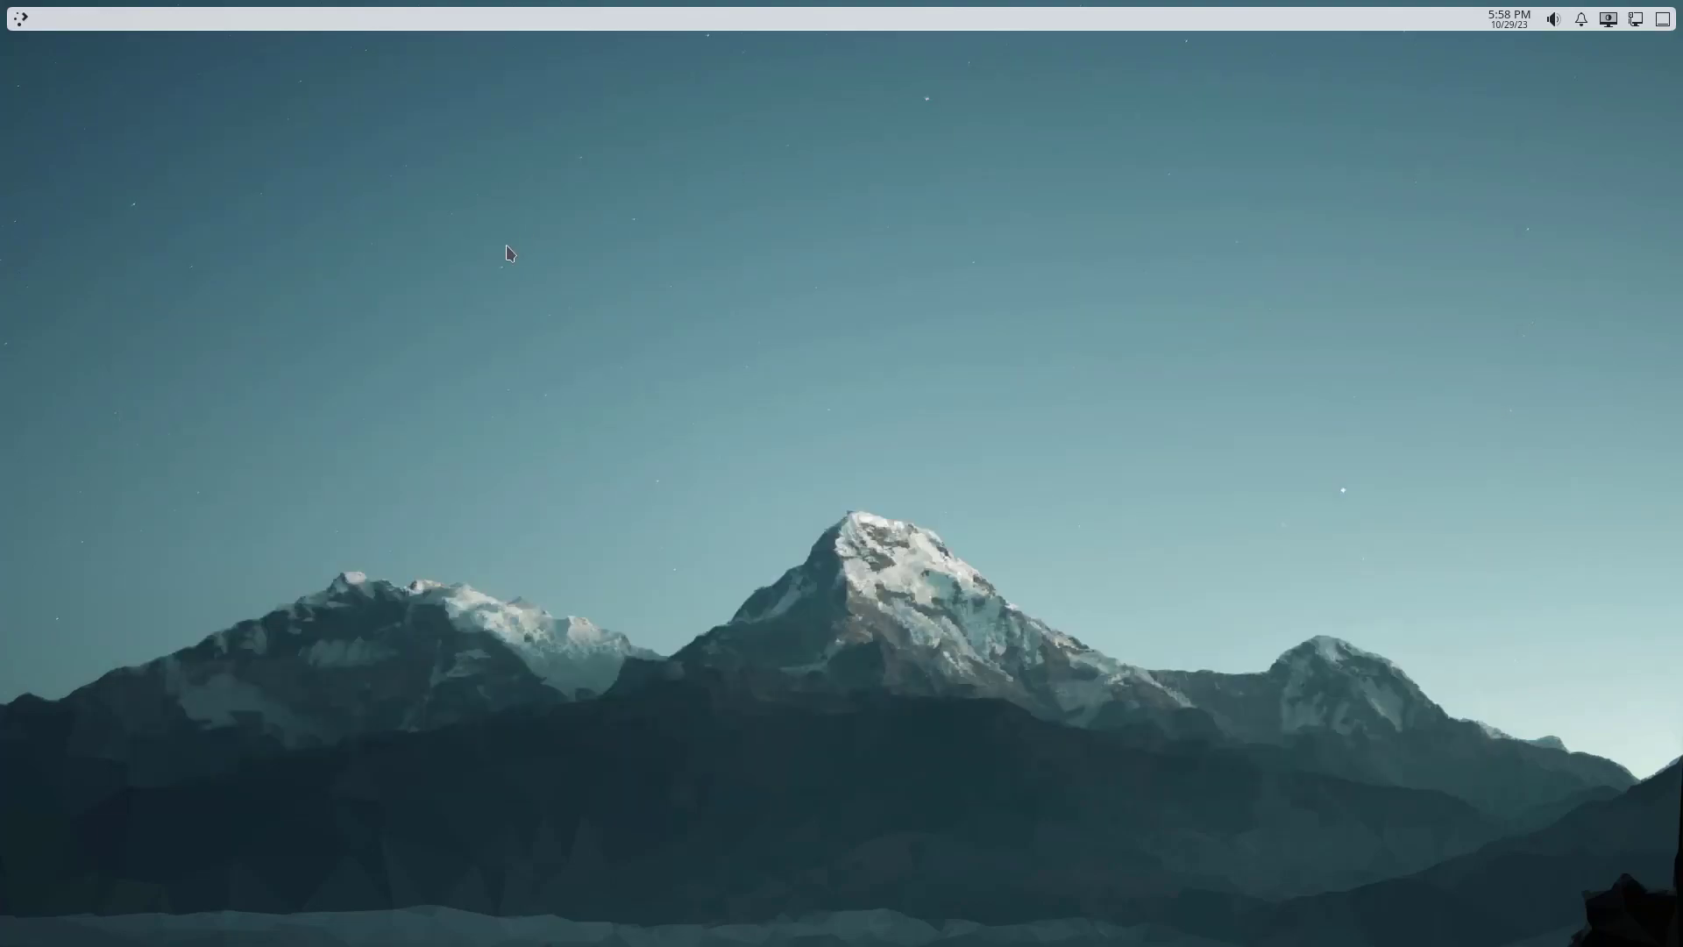
key(super)
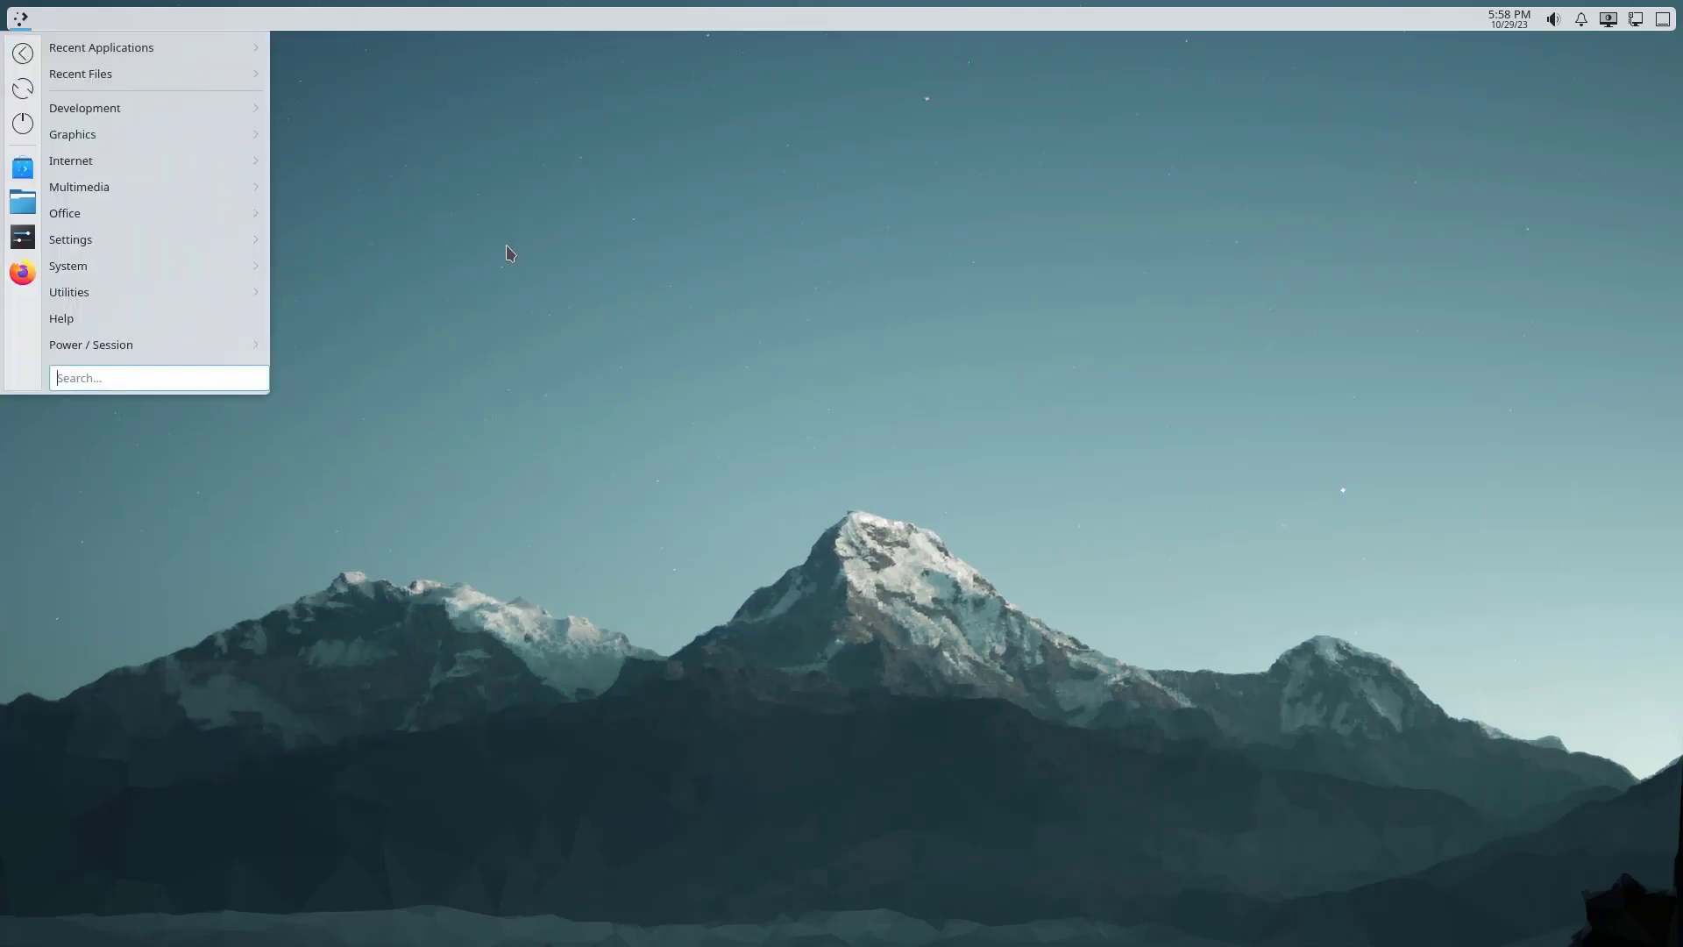
Launch System Settings and search 'tit' to reach the Window Decorations page
click(21, 242)
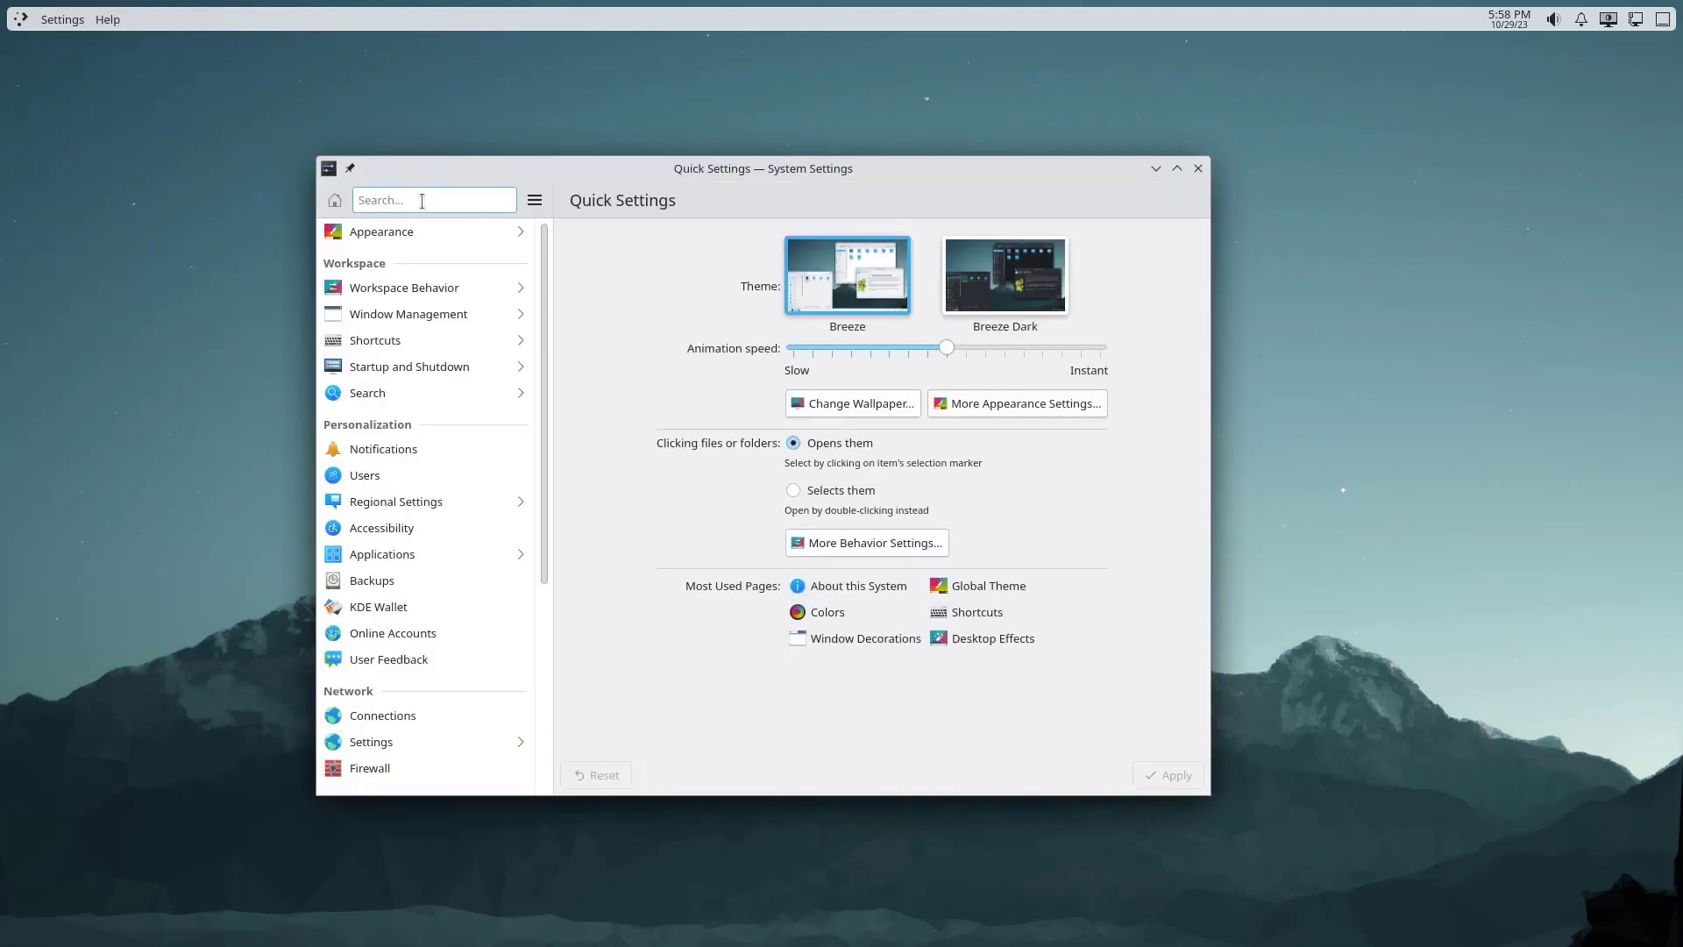
text(tit)
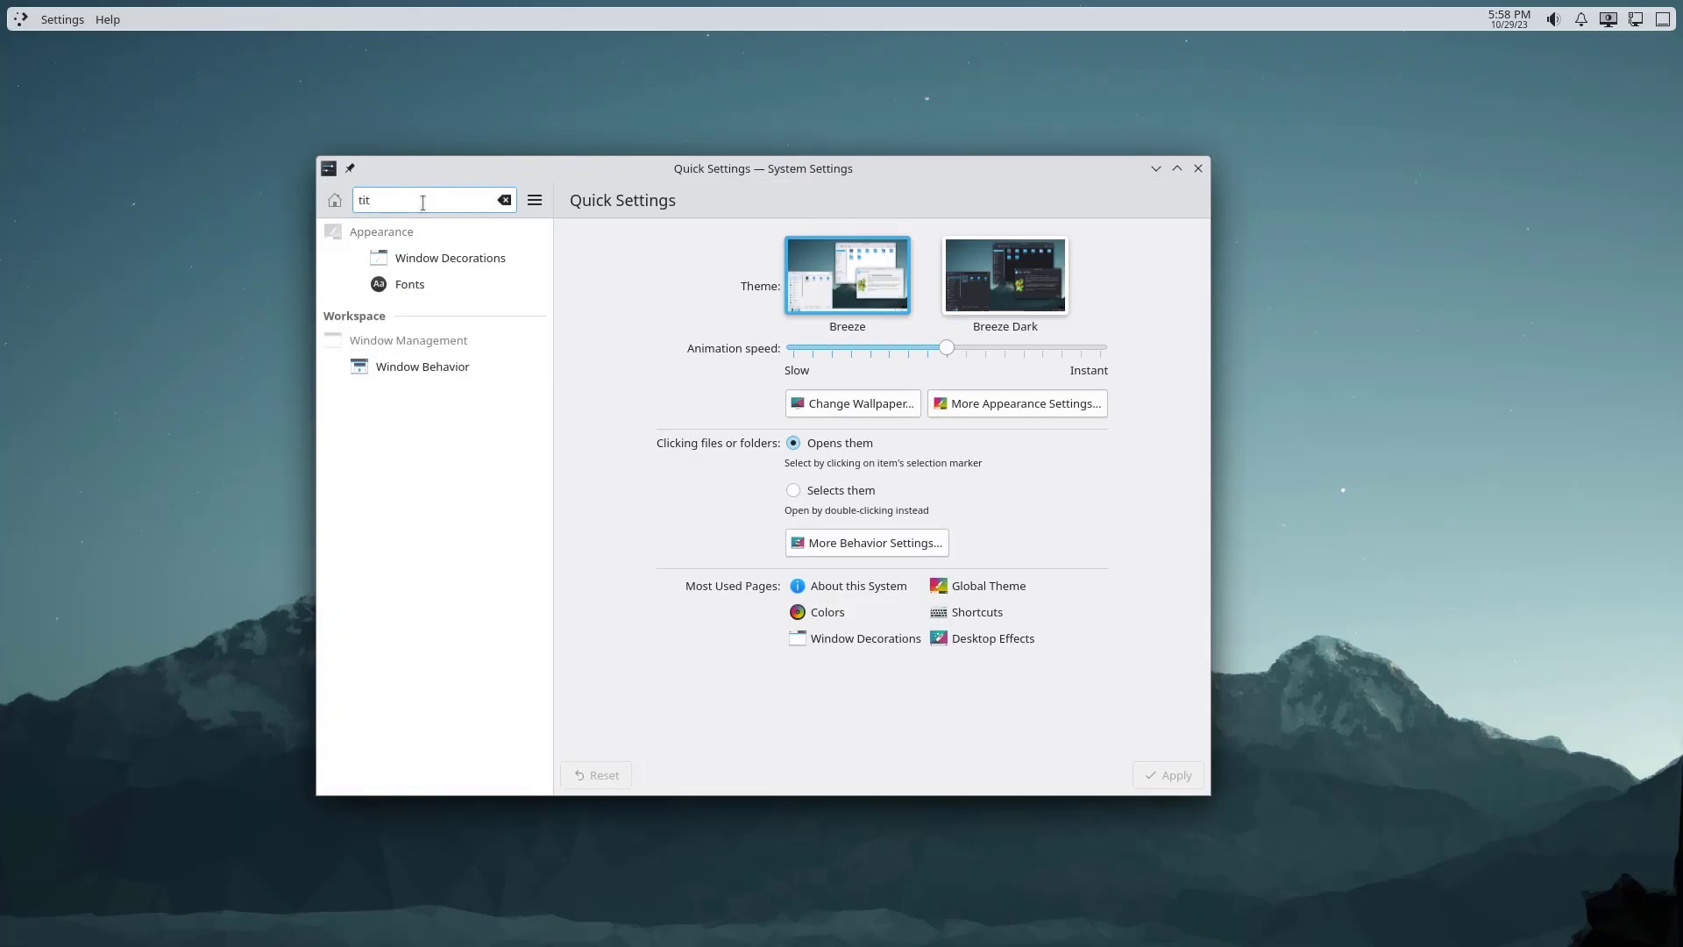
click(440, 264)
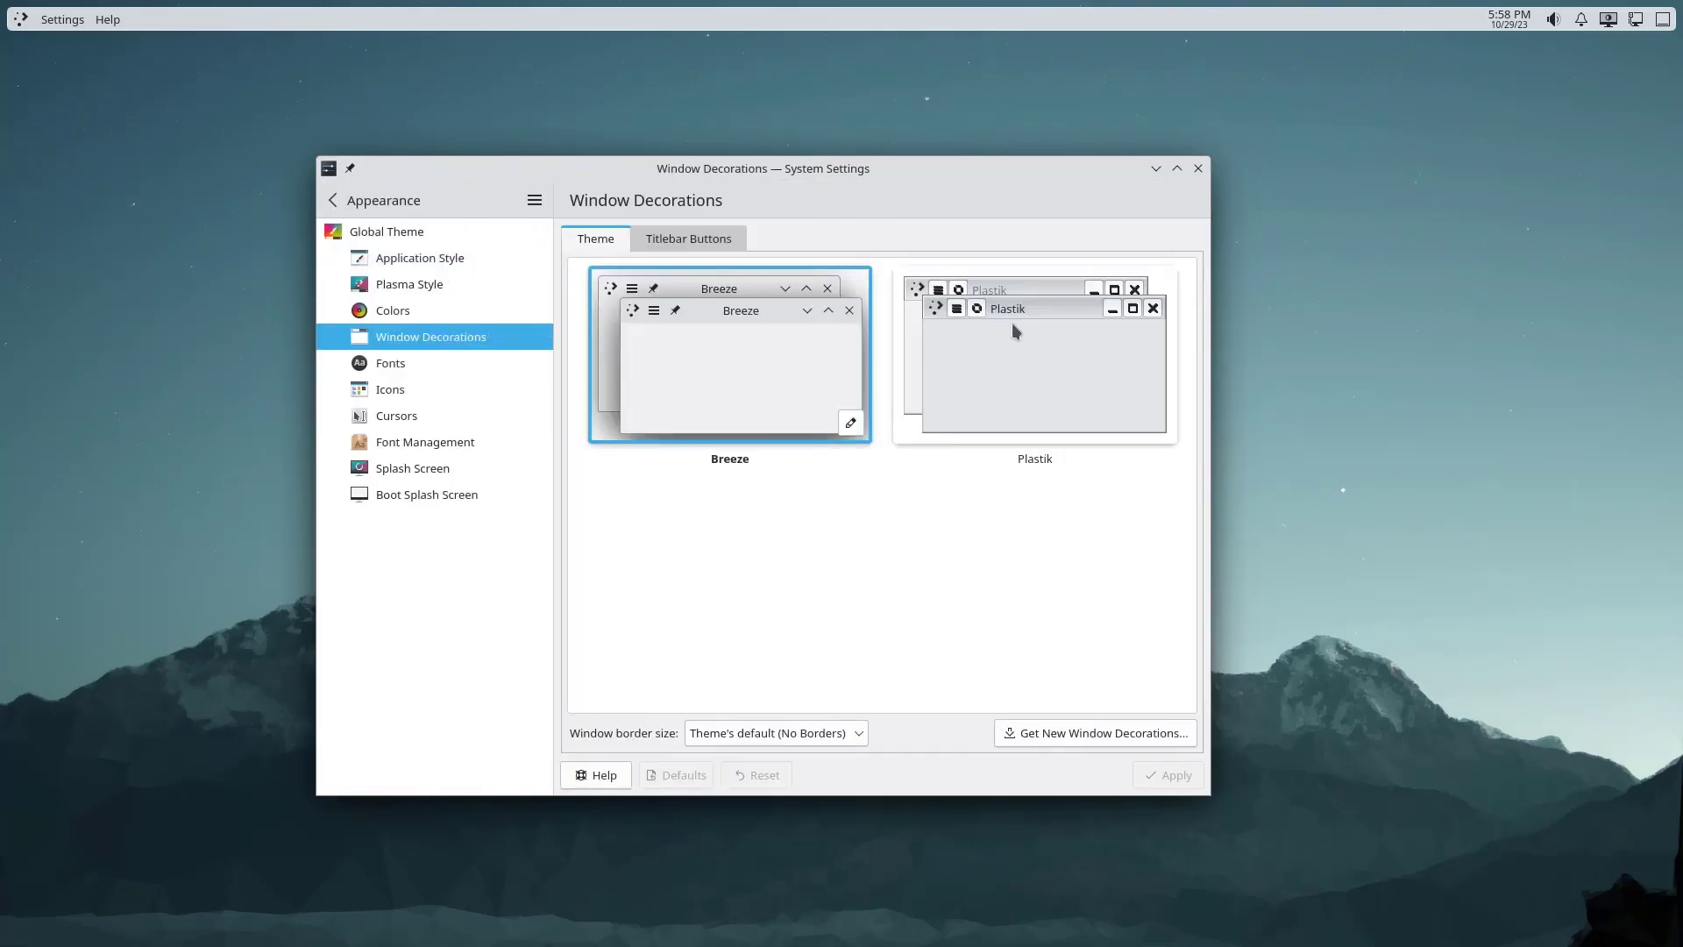
Strip the extra titlebar buttons, place Close at the left end, and apply the layout
click(703, 242)
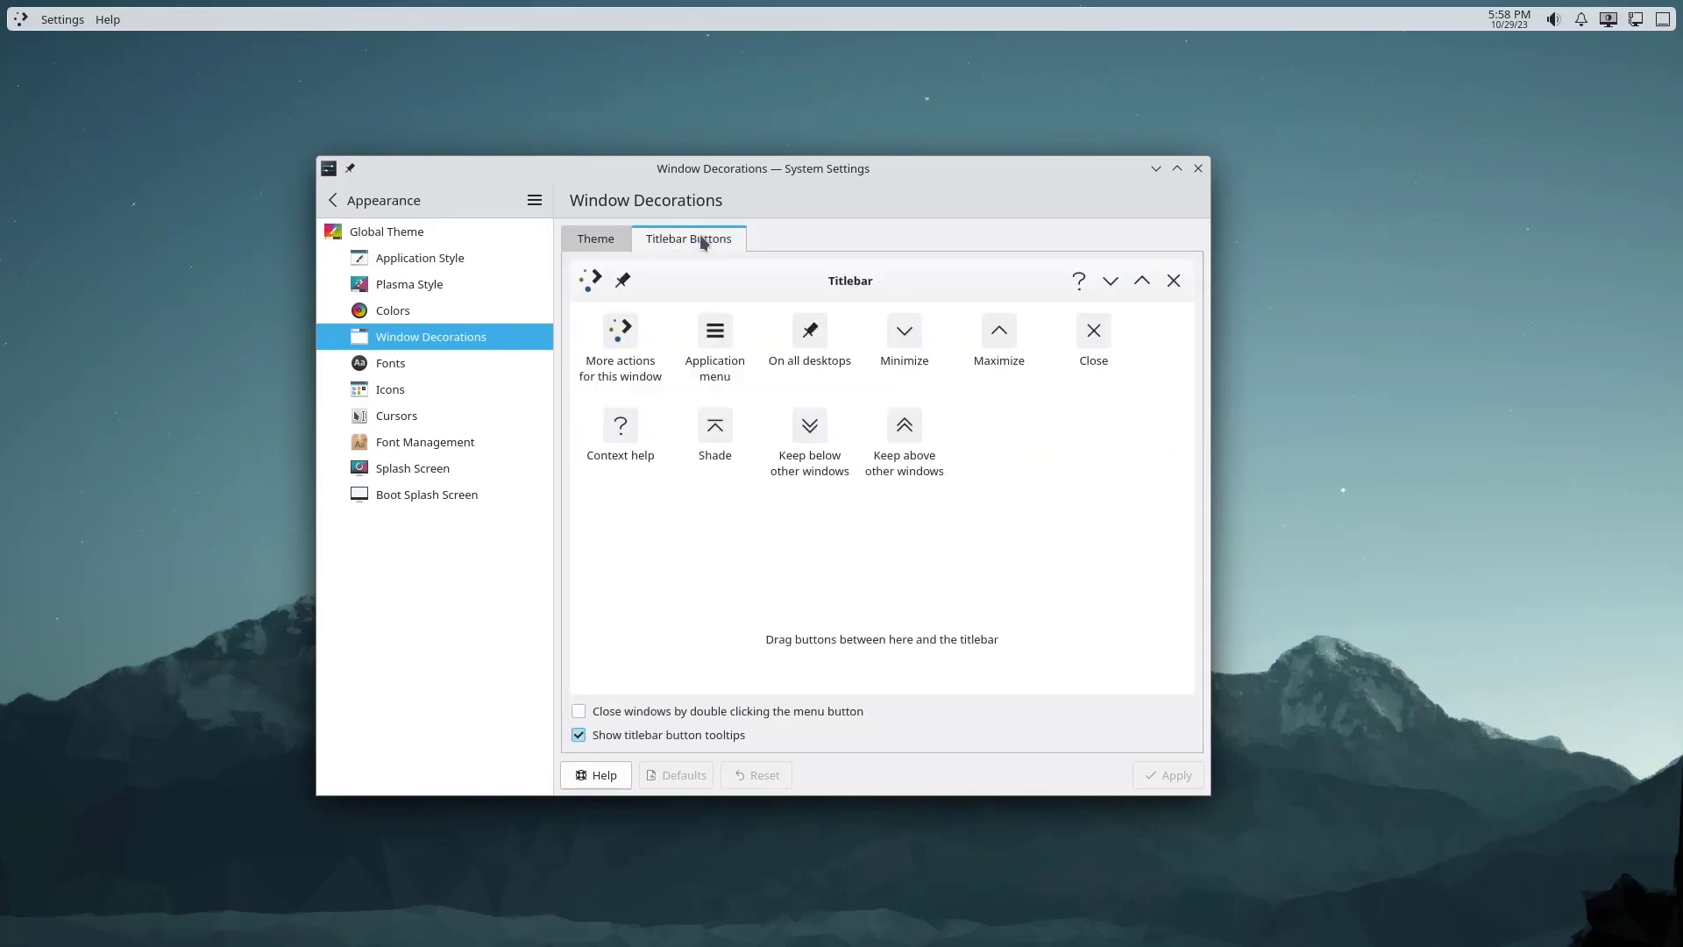
drag(589, 280, 627, 434)
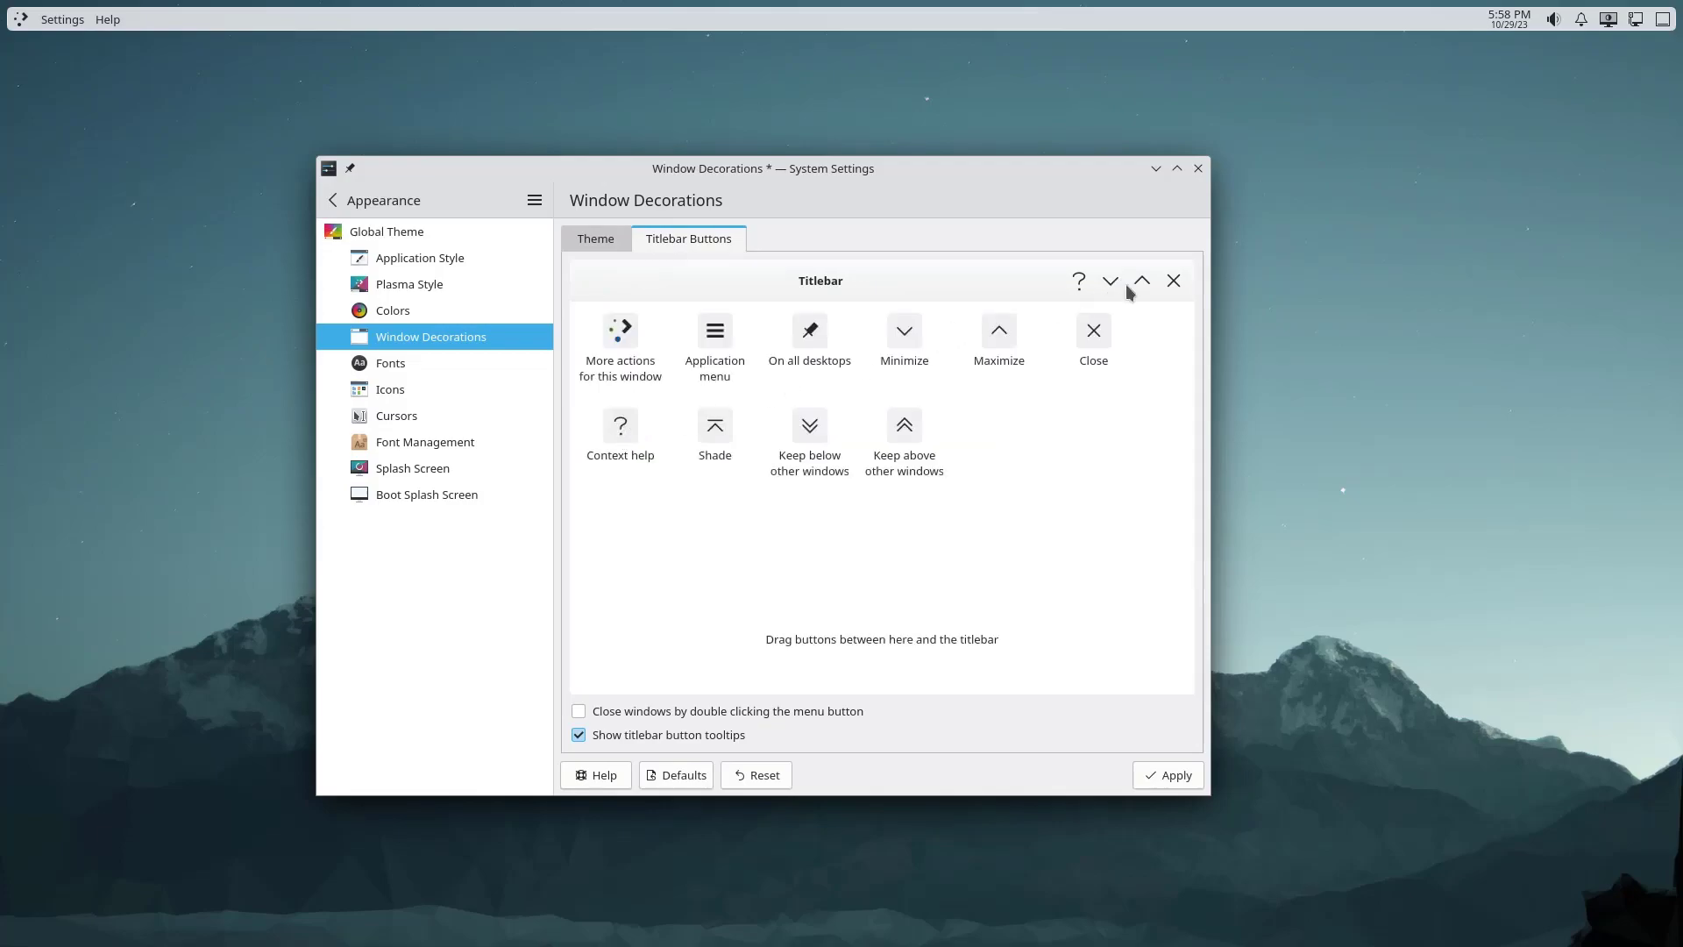
drag(1100, 276, 1097, 433)
drag(1167, 273, 582, 282)
click(1183, 777)
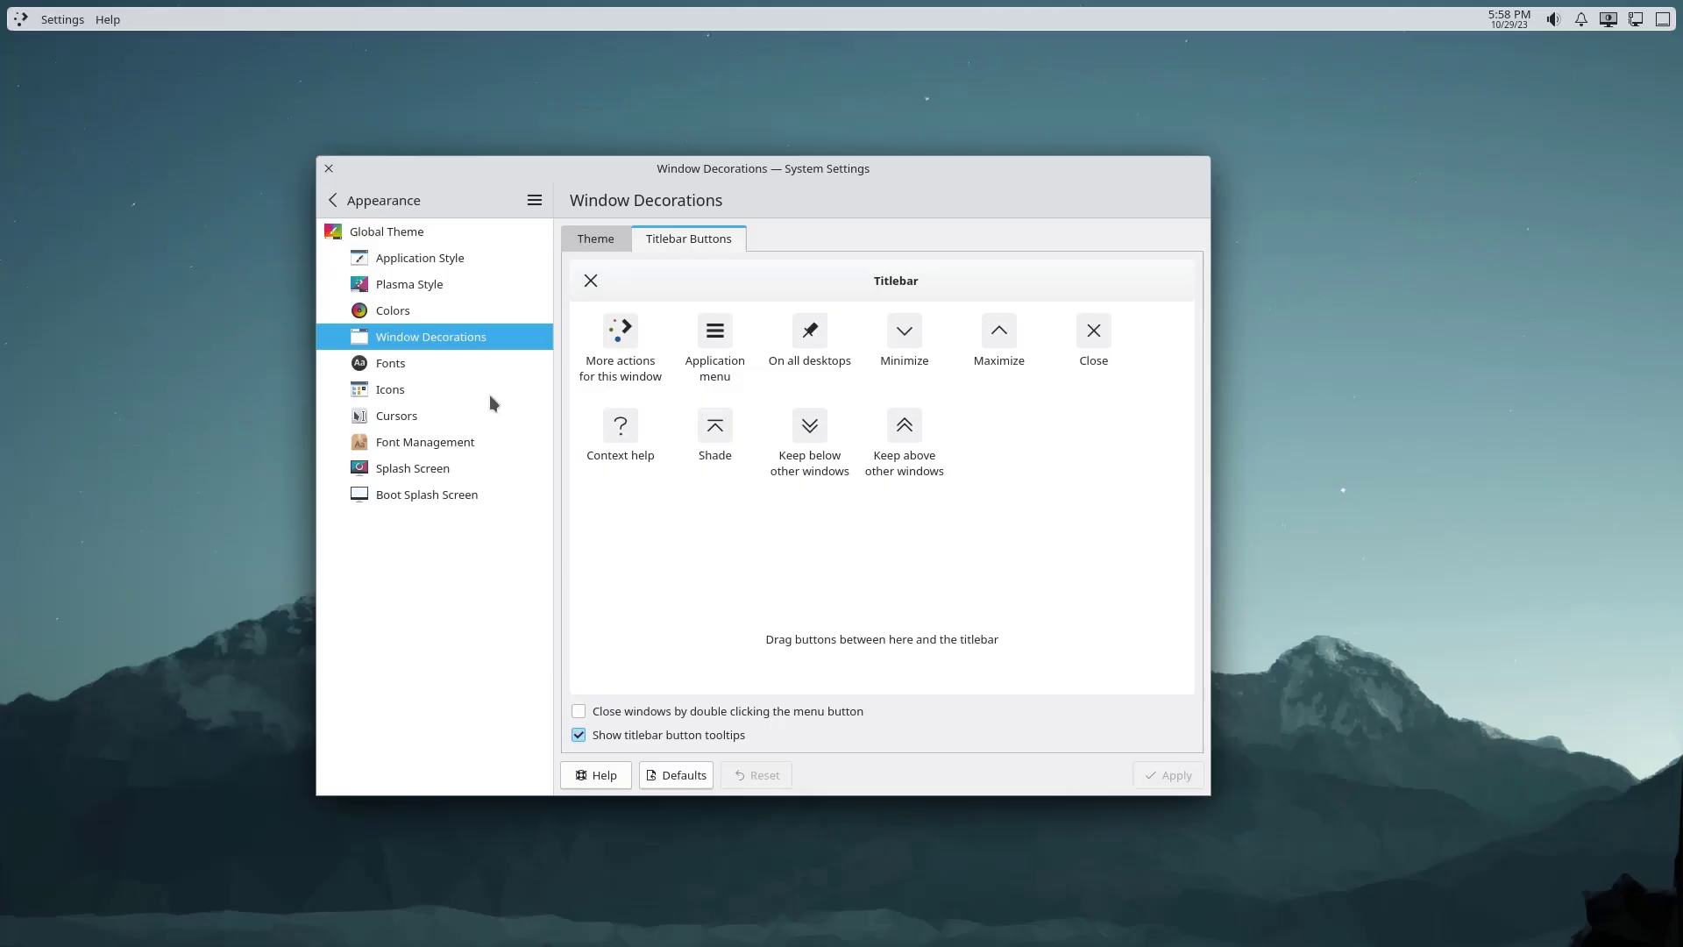
drag(559, 177, 722, 149)
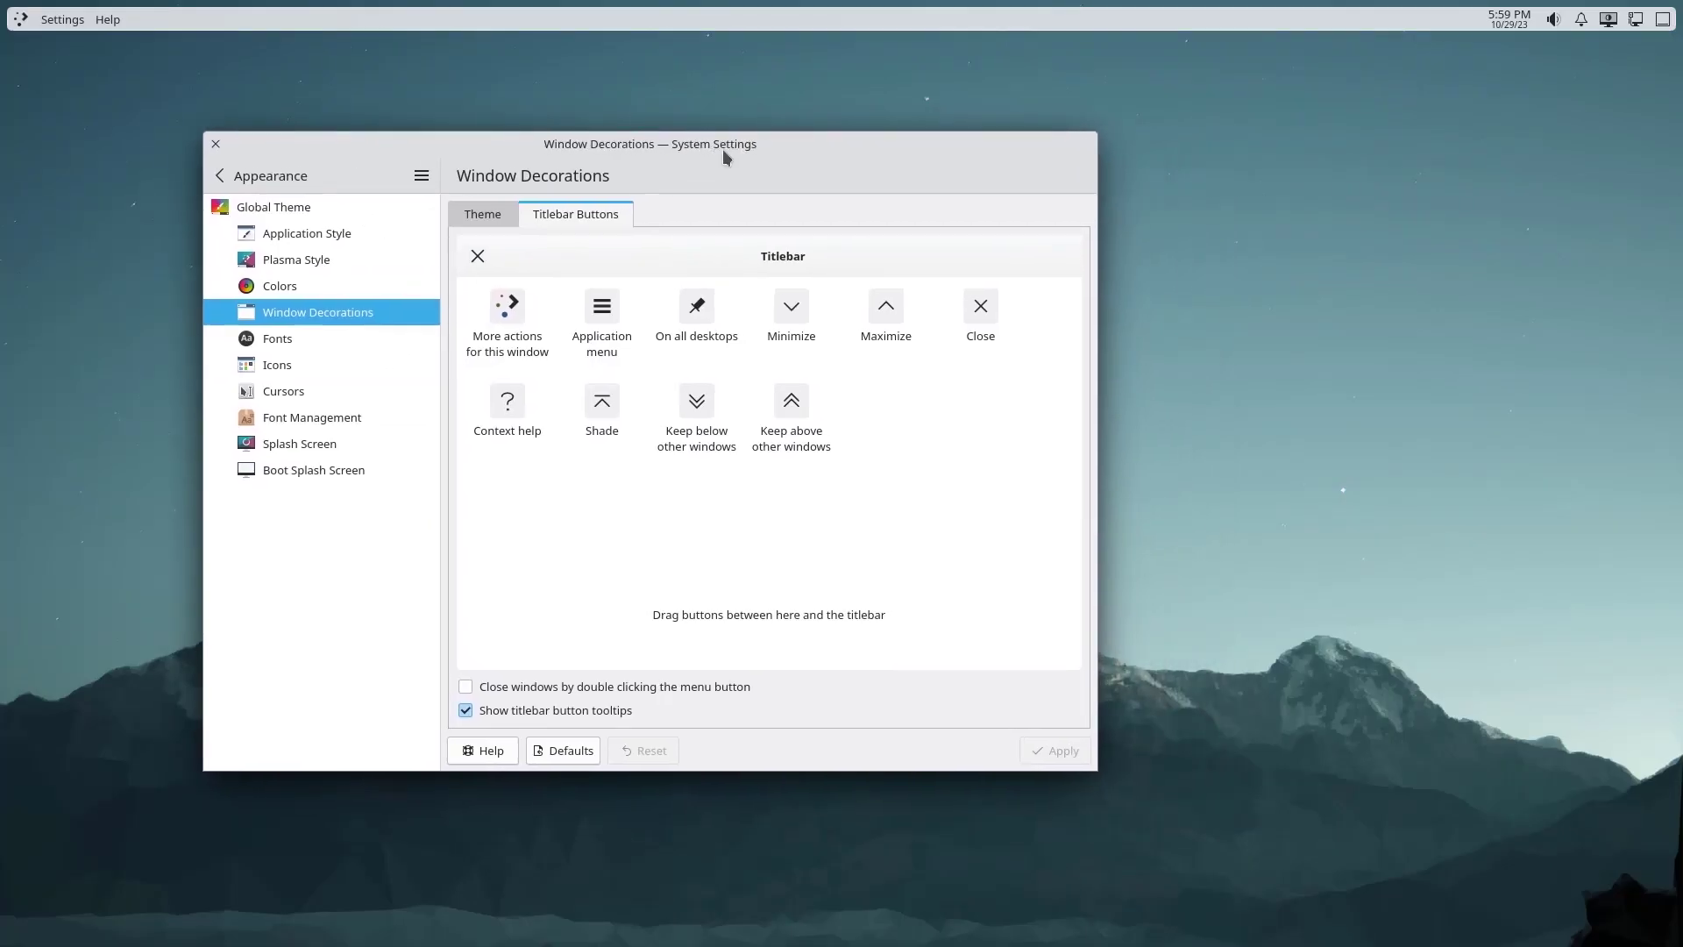
click(21, 21)
mouse_move(131, 163)
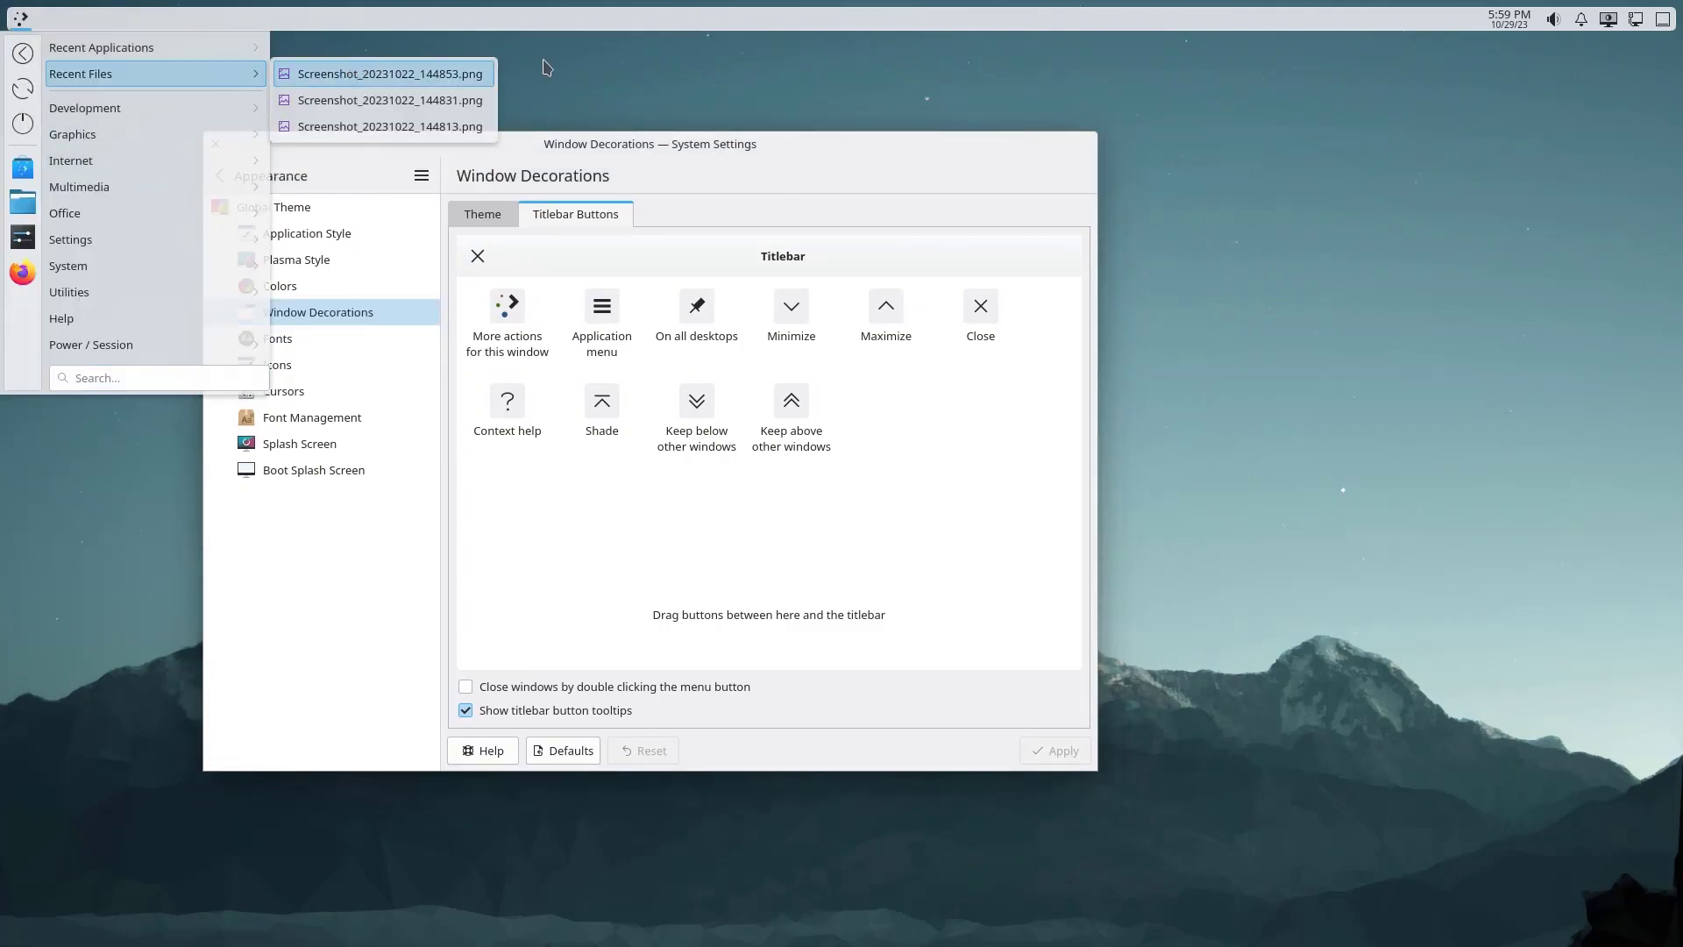
click(315, 147)
drag(314, 147, 382, 147)
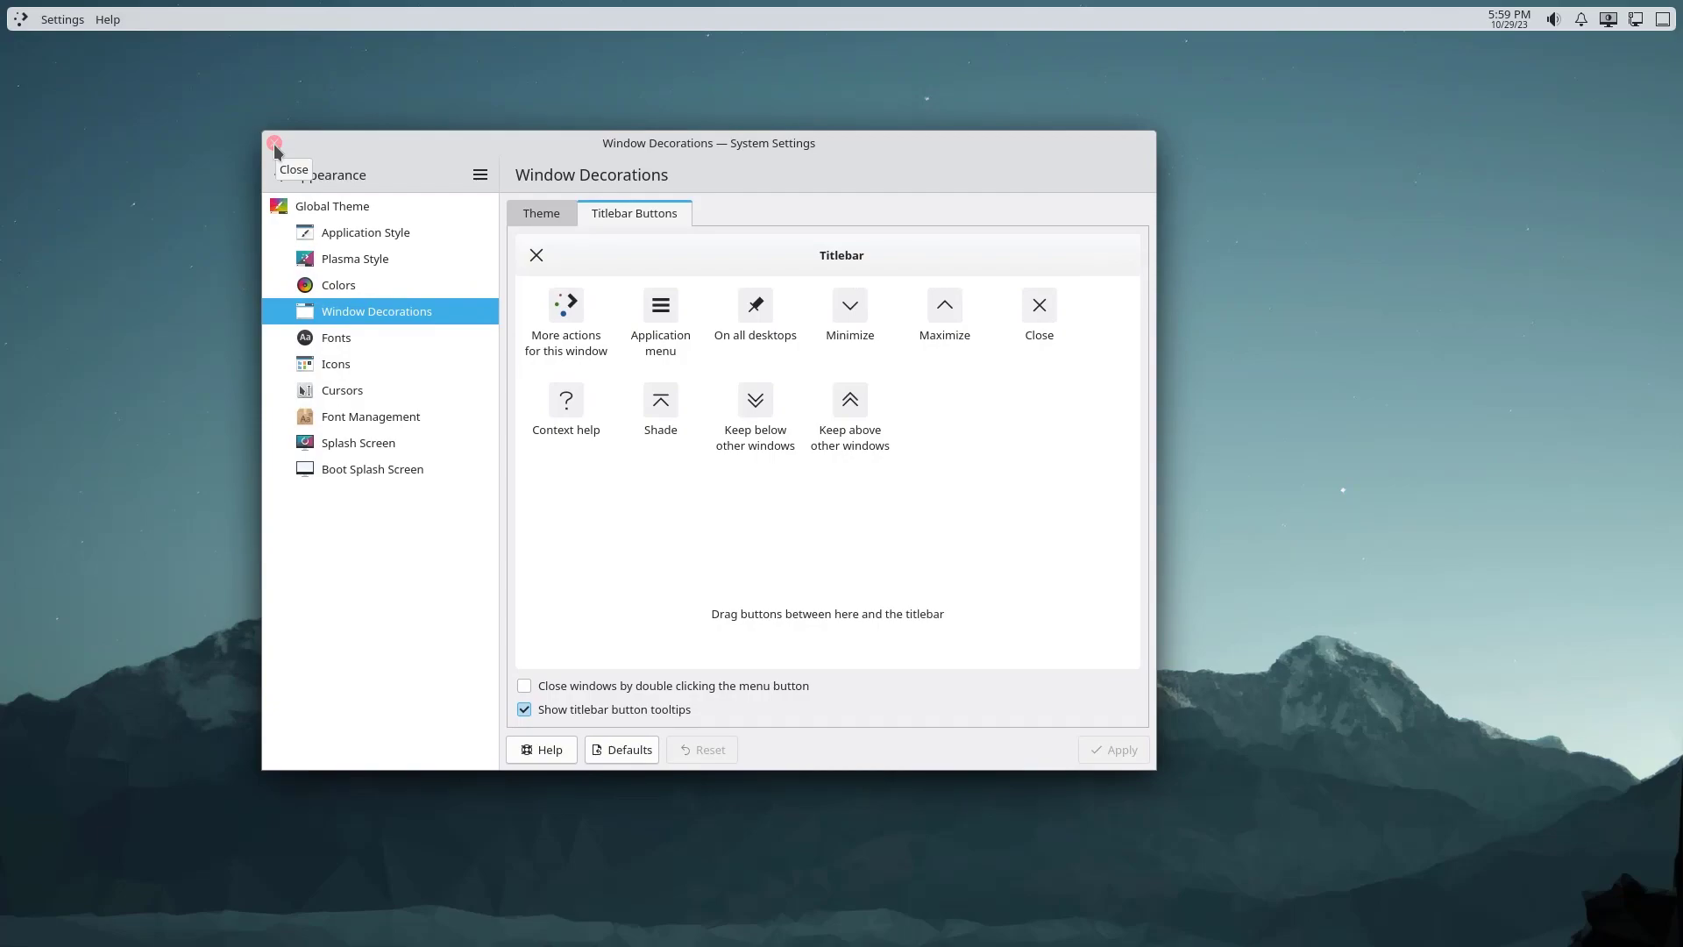
drag(580, 143, 647, 138)
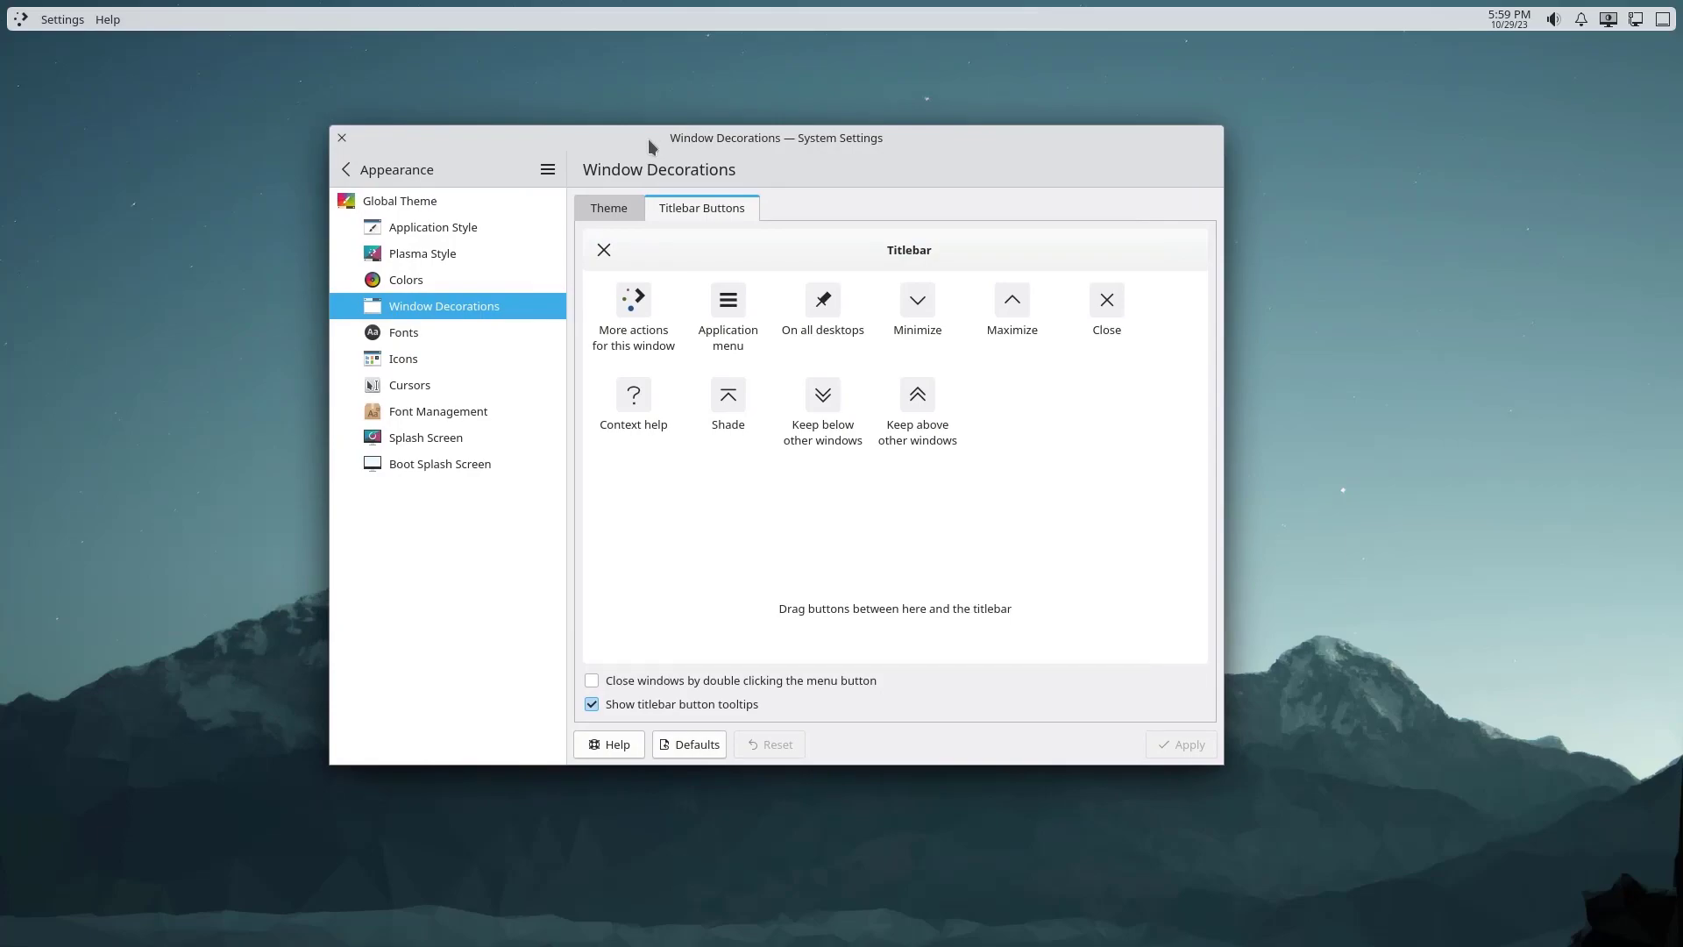
Clear the 'tit' search and find the Shortcuts page by searching 'short'
text(tit)
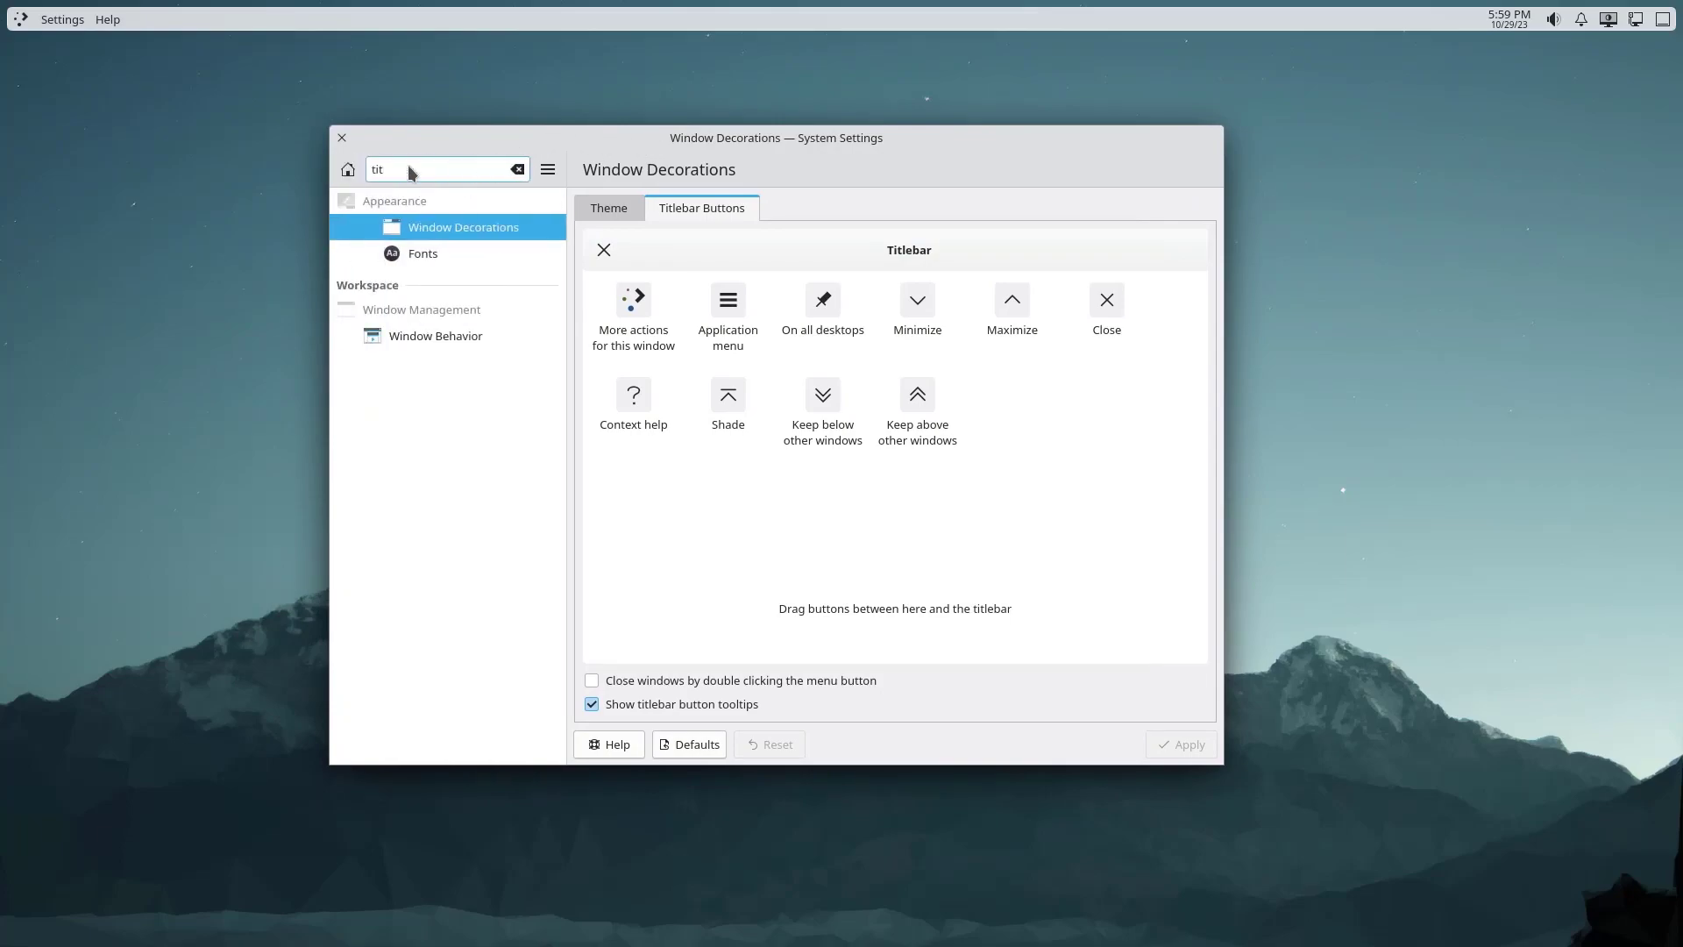
click(517, 169)
click(339, 165)
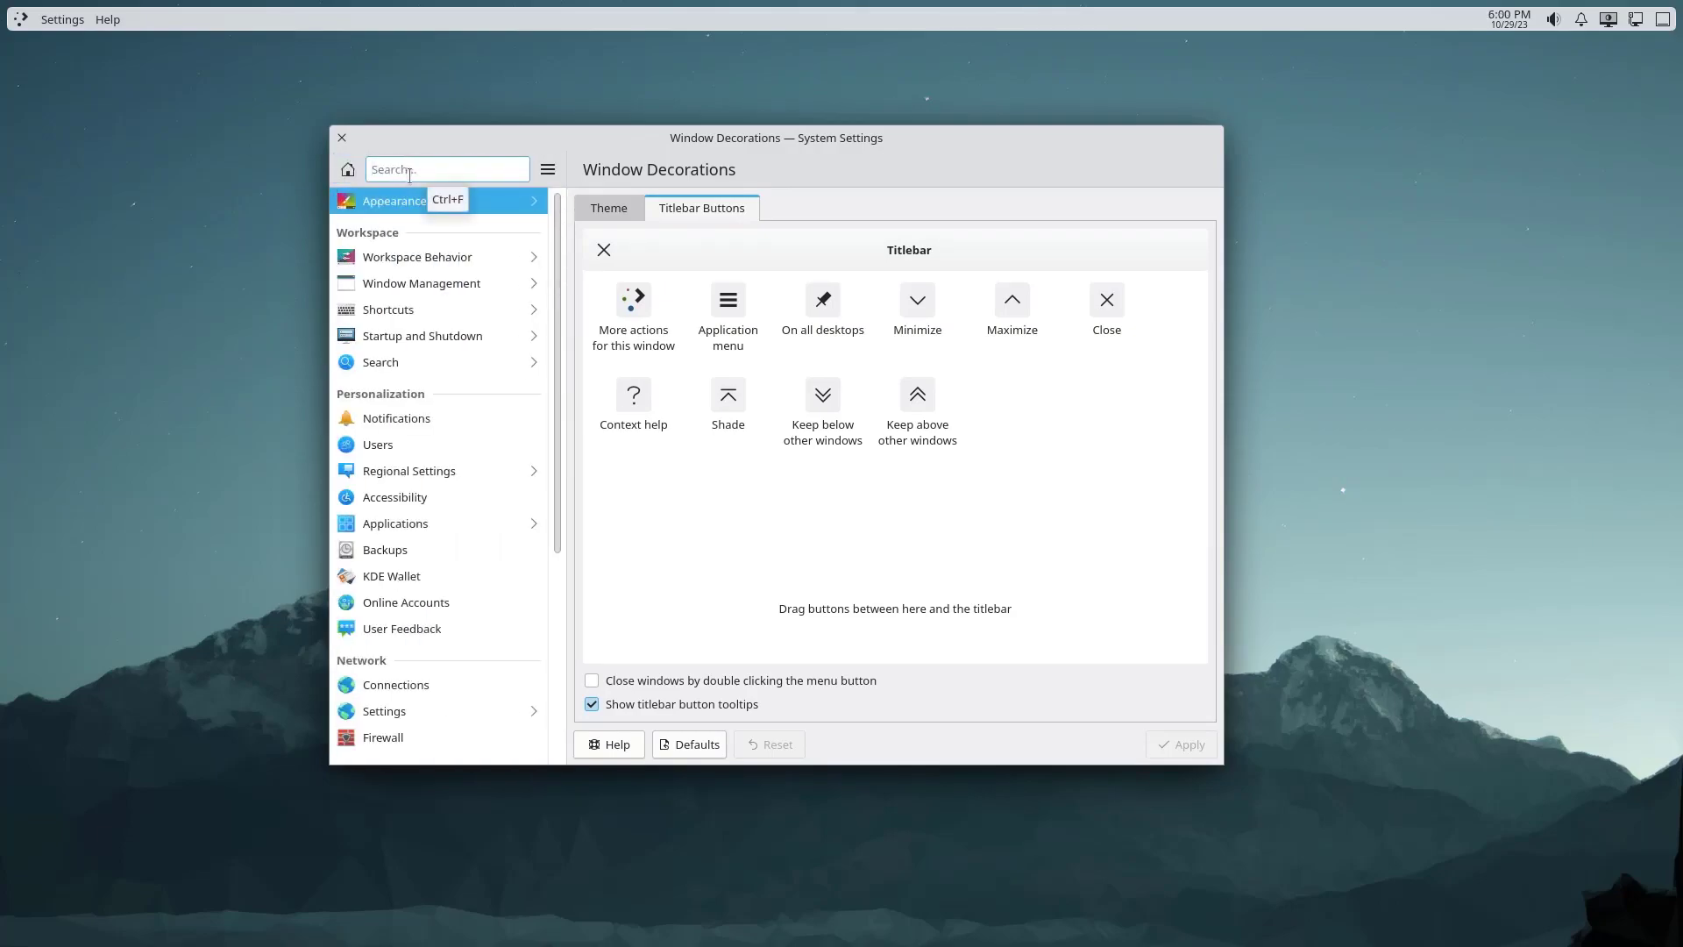
text(short)
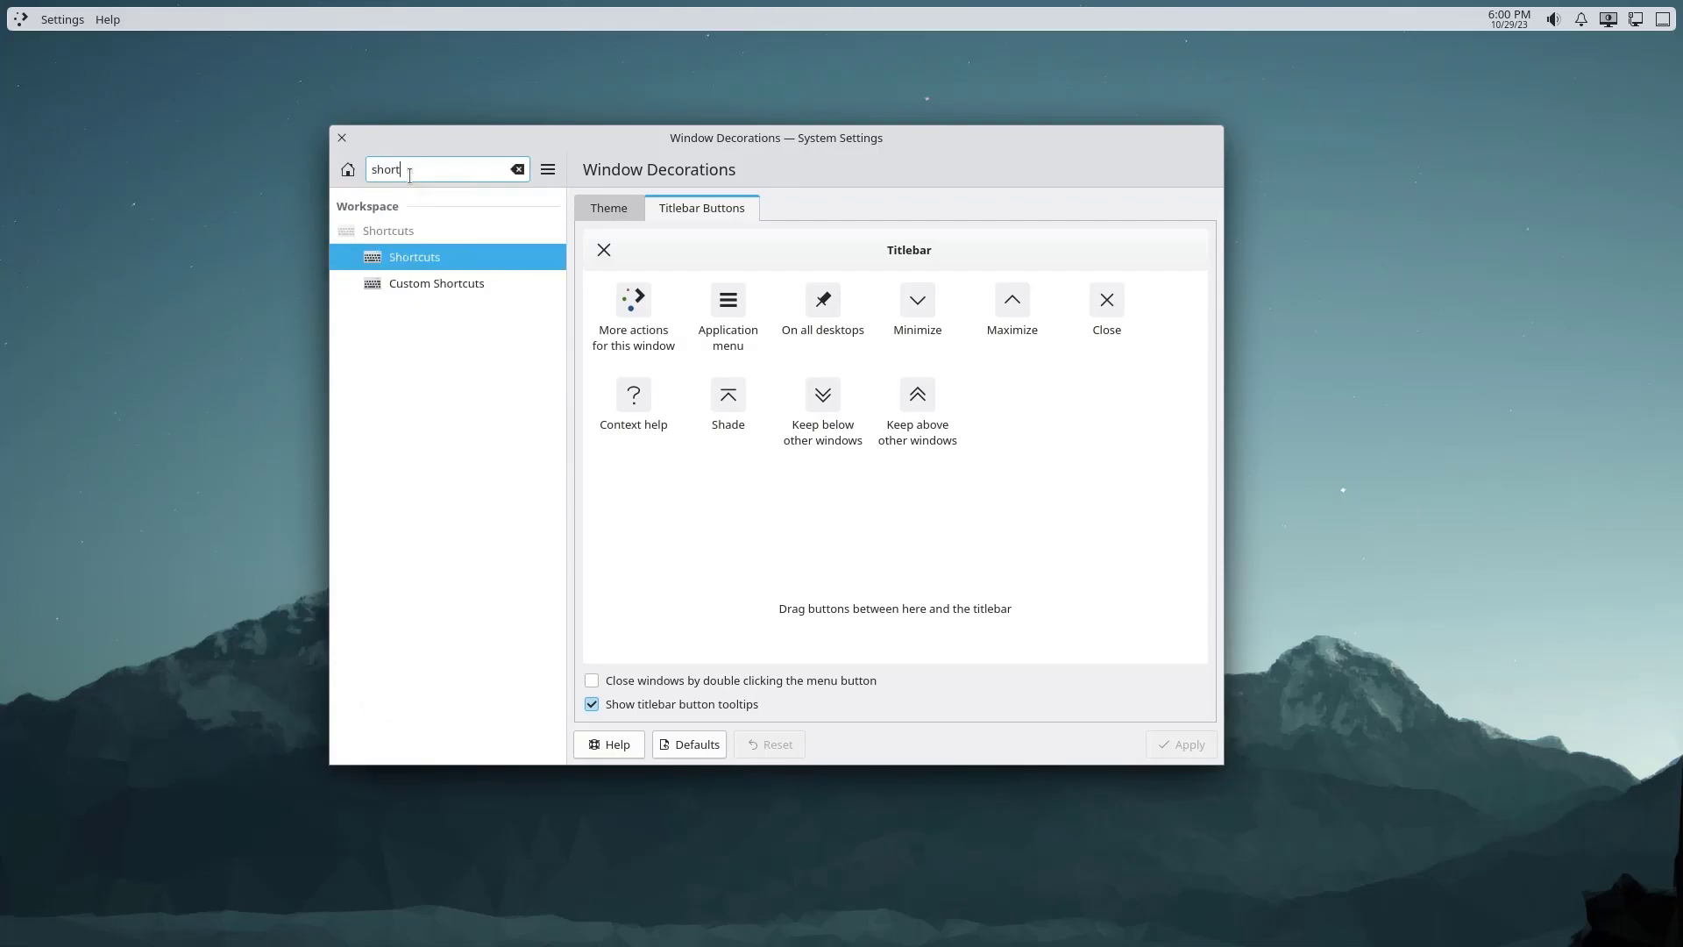
click(425, 257)
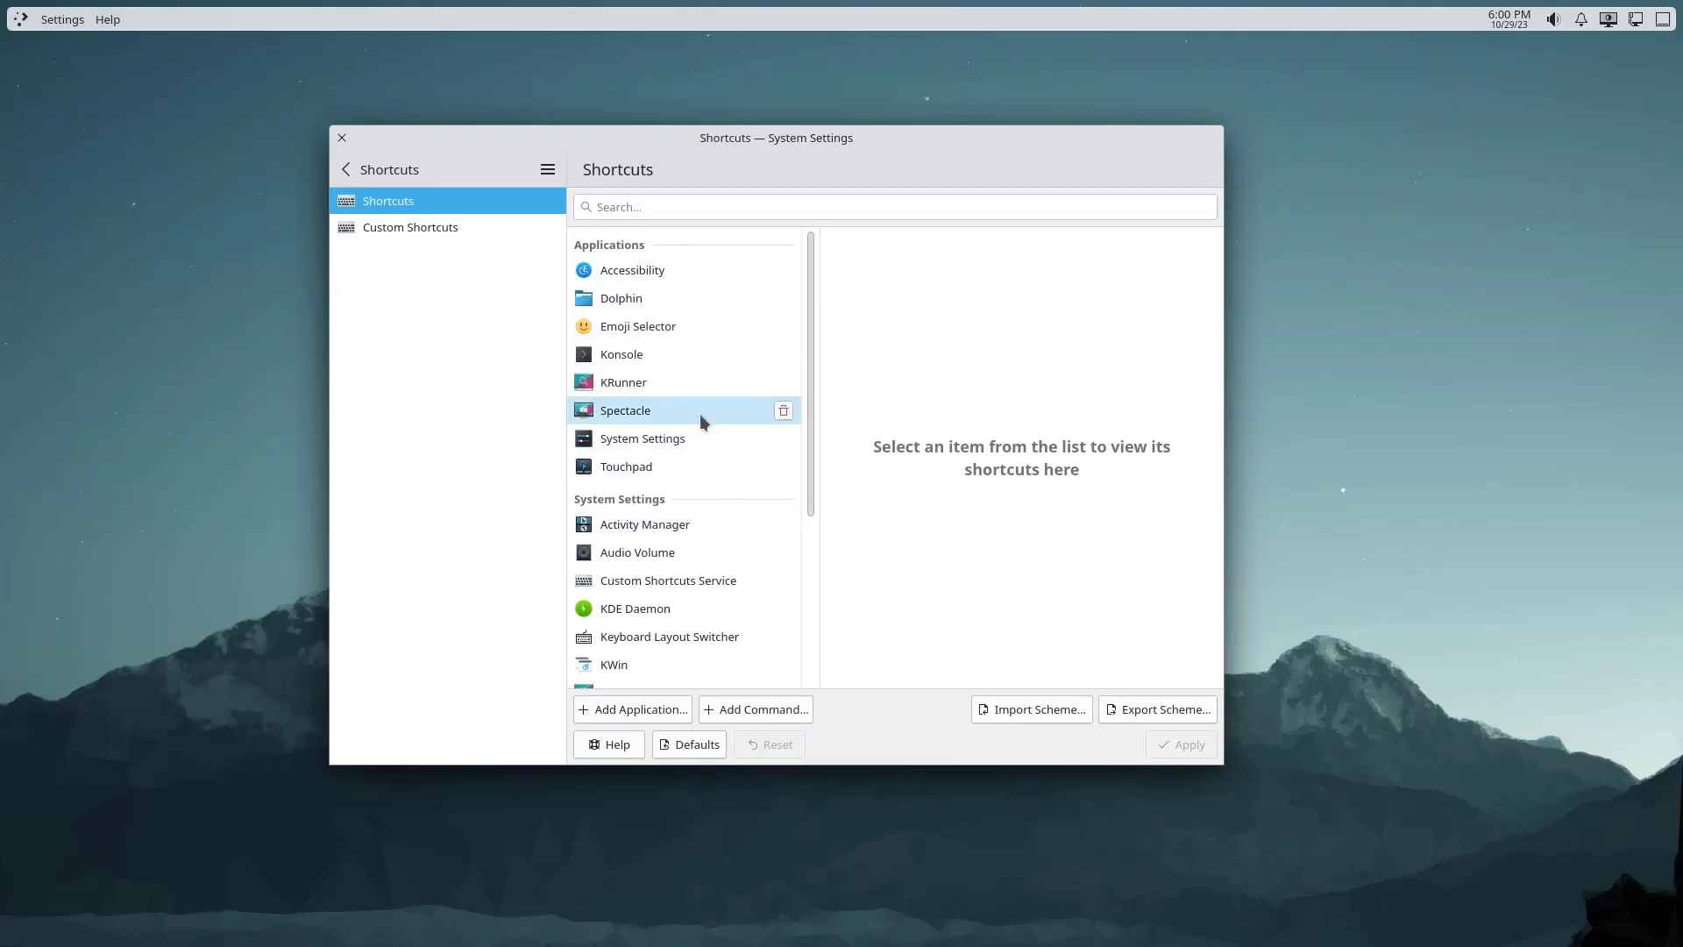
Open KWin's shortcut list and browse its window actions, such as Close Window
scroll(811, 439, down, 2)
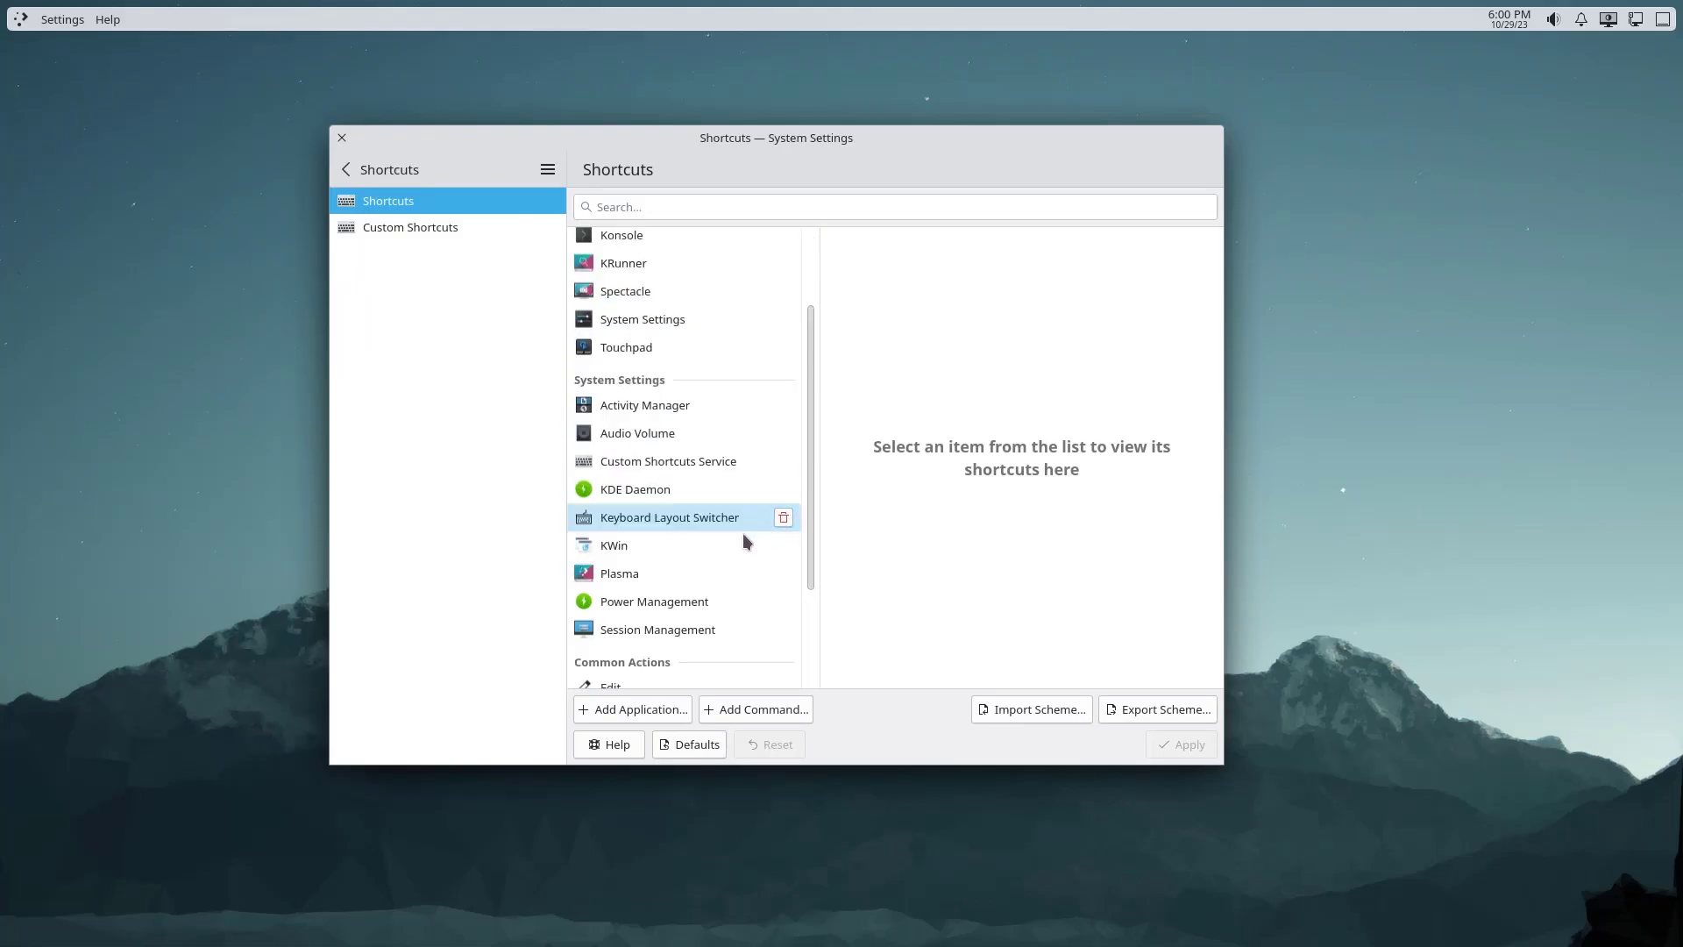
click(680, 547)
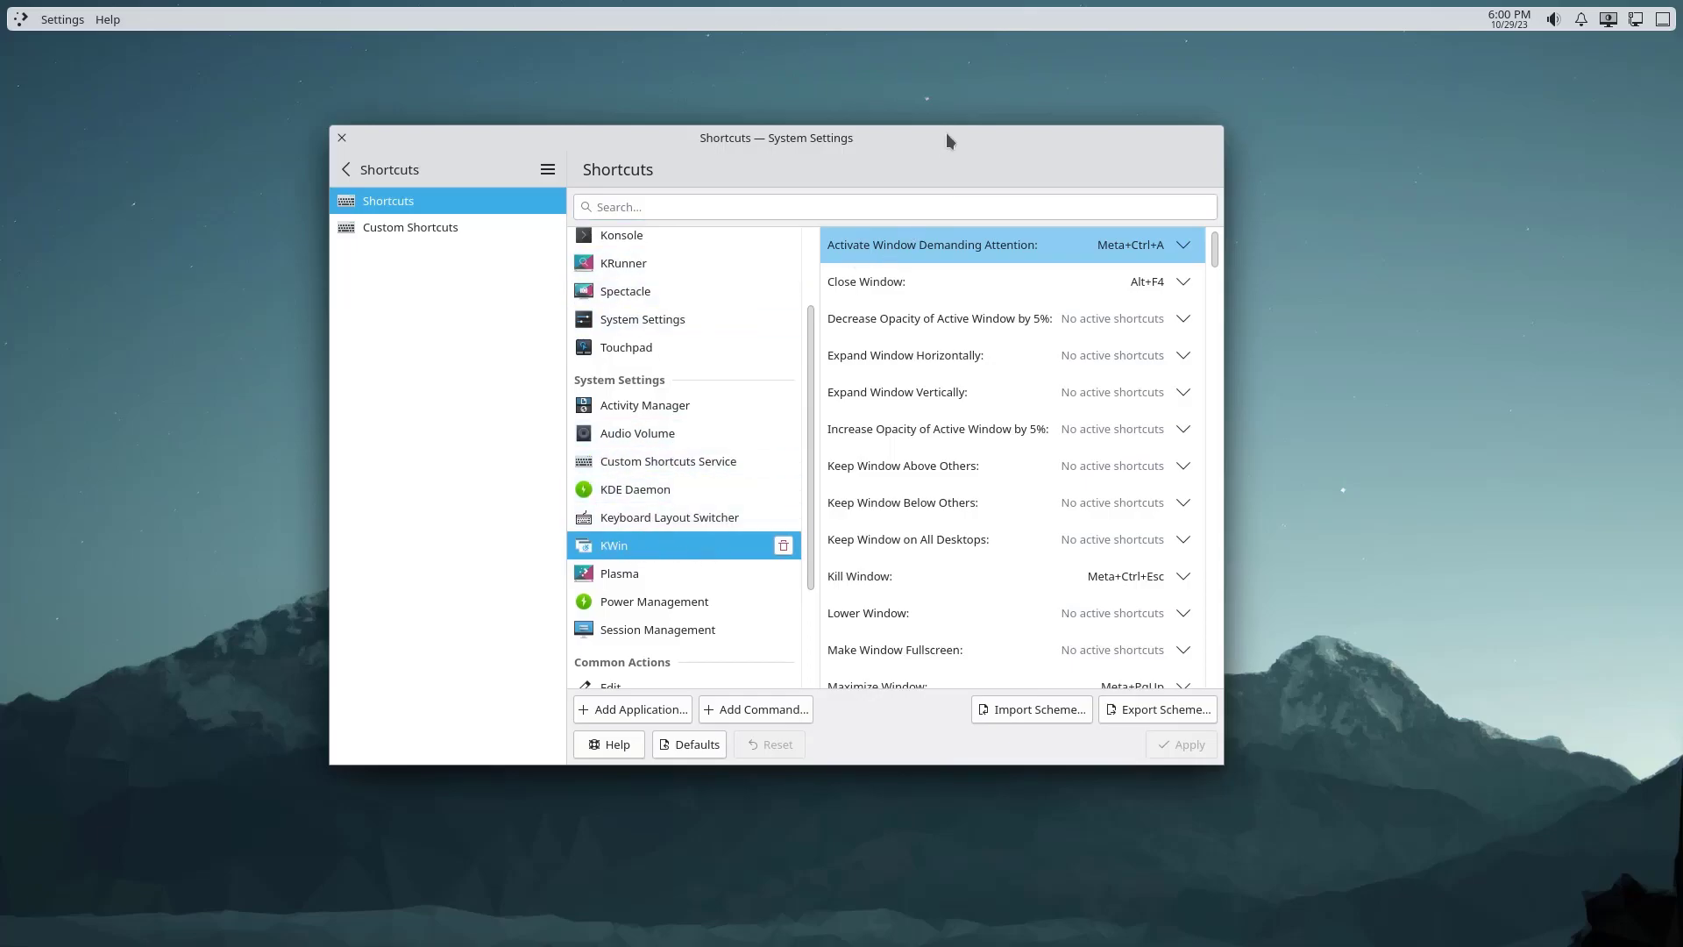
drag(944, 139, 912, 128)
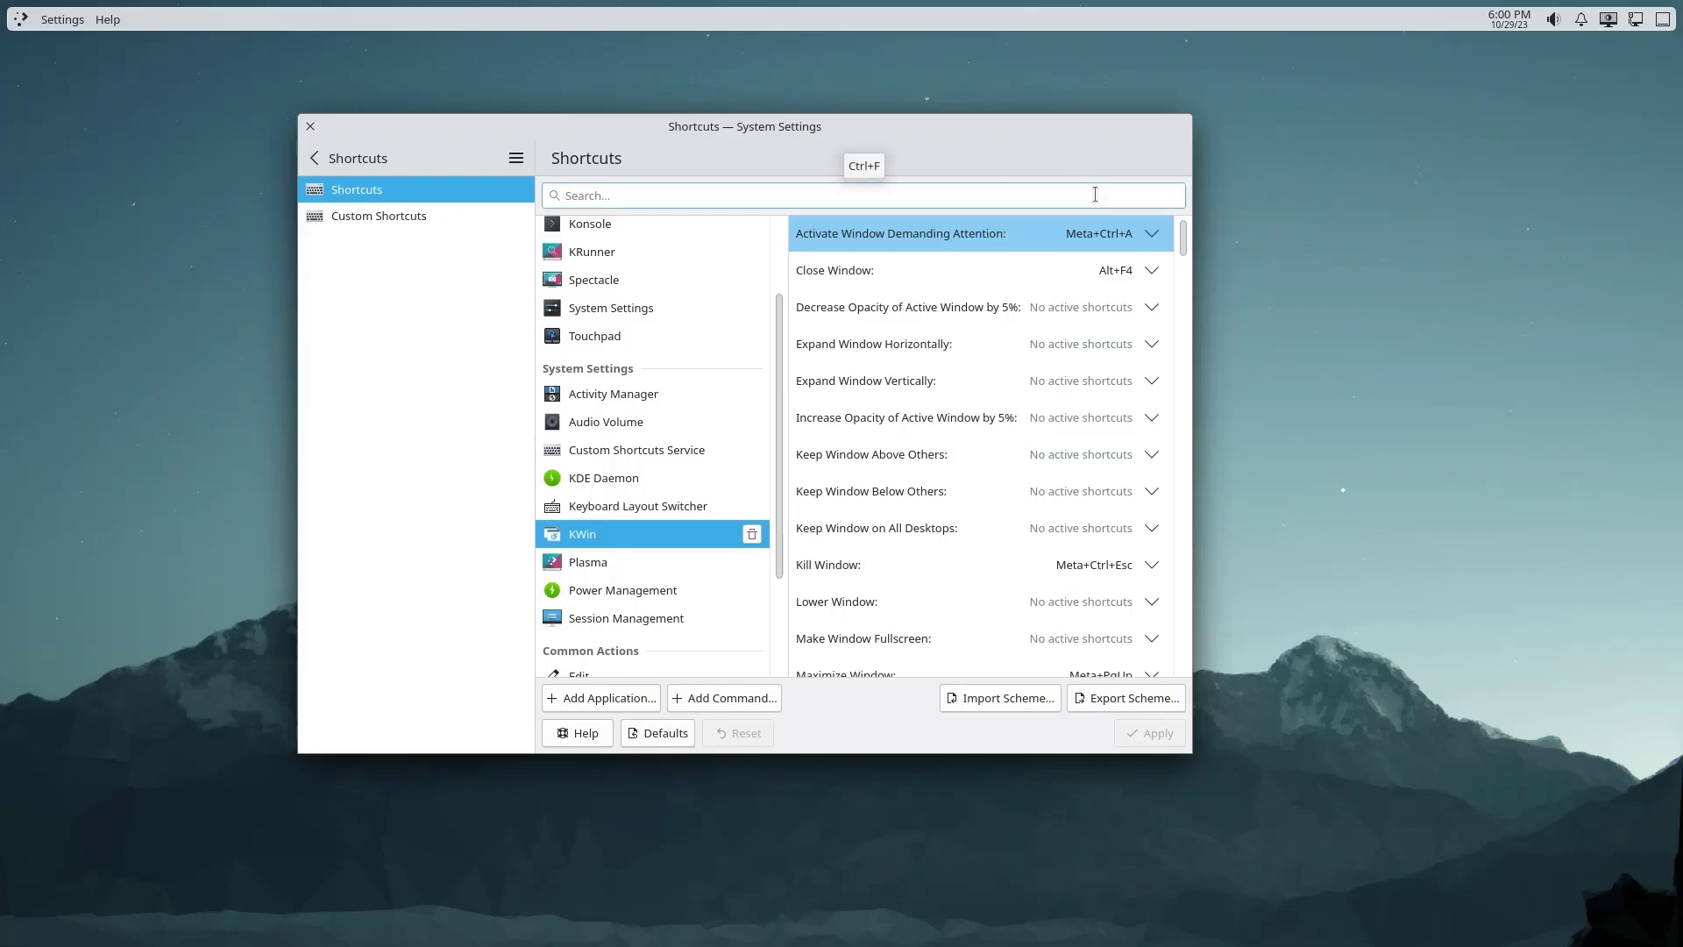
scroll(912, 412, down, 1)
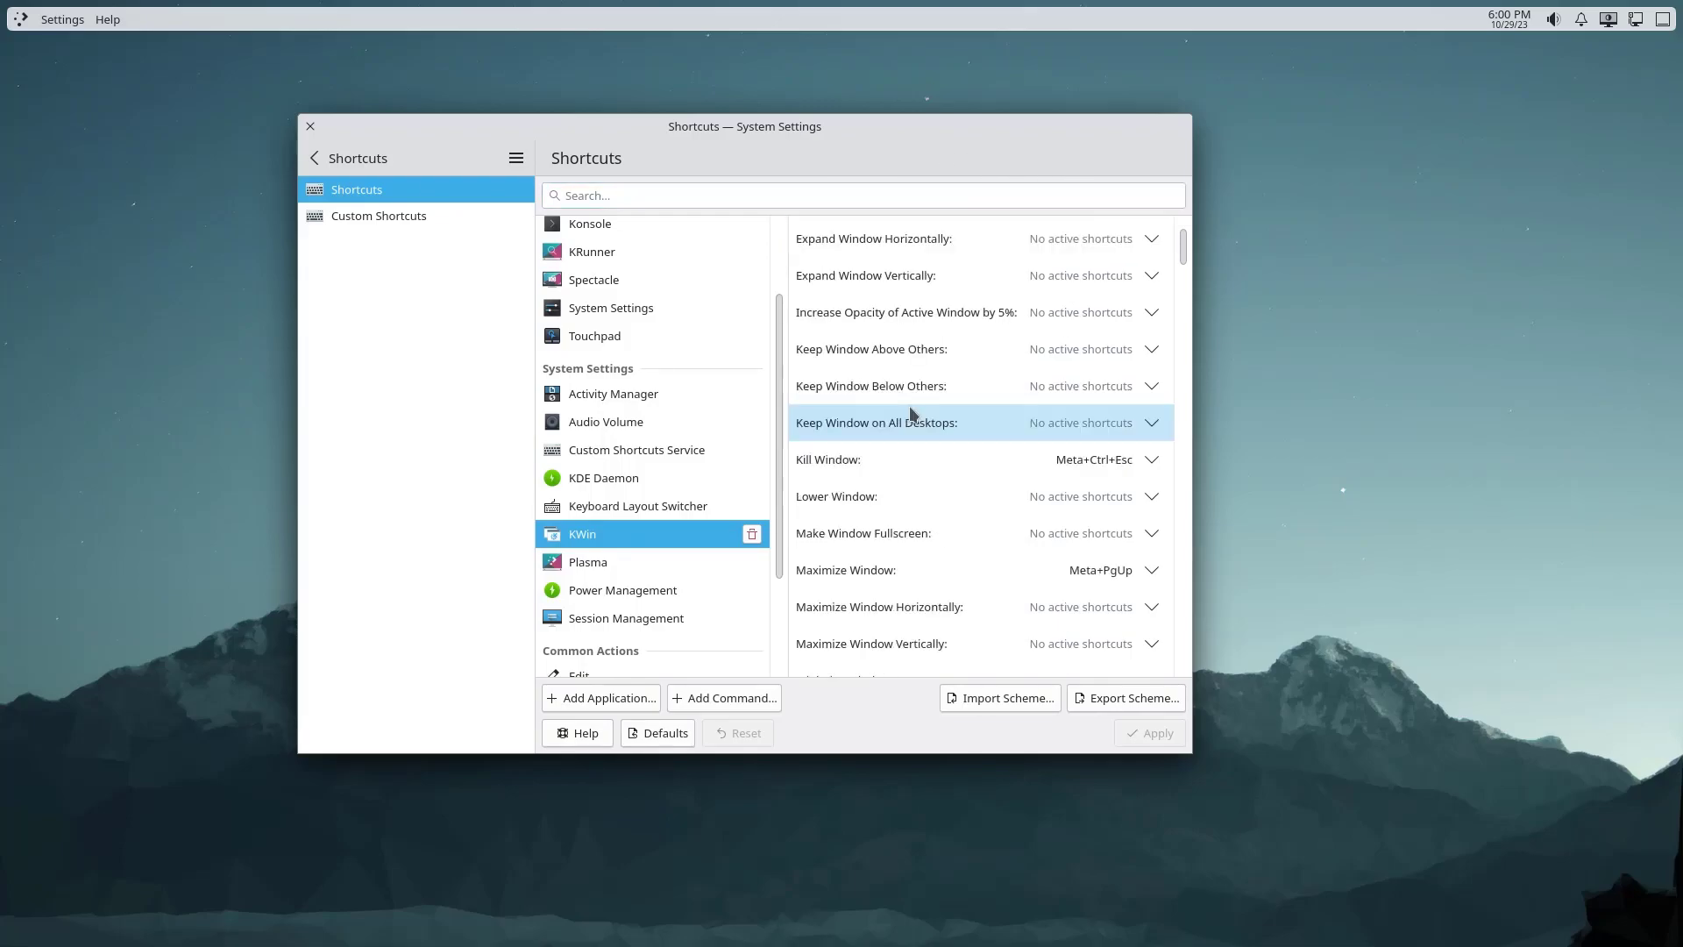
scroll(911, 412, up, 1)
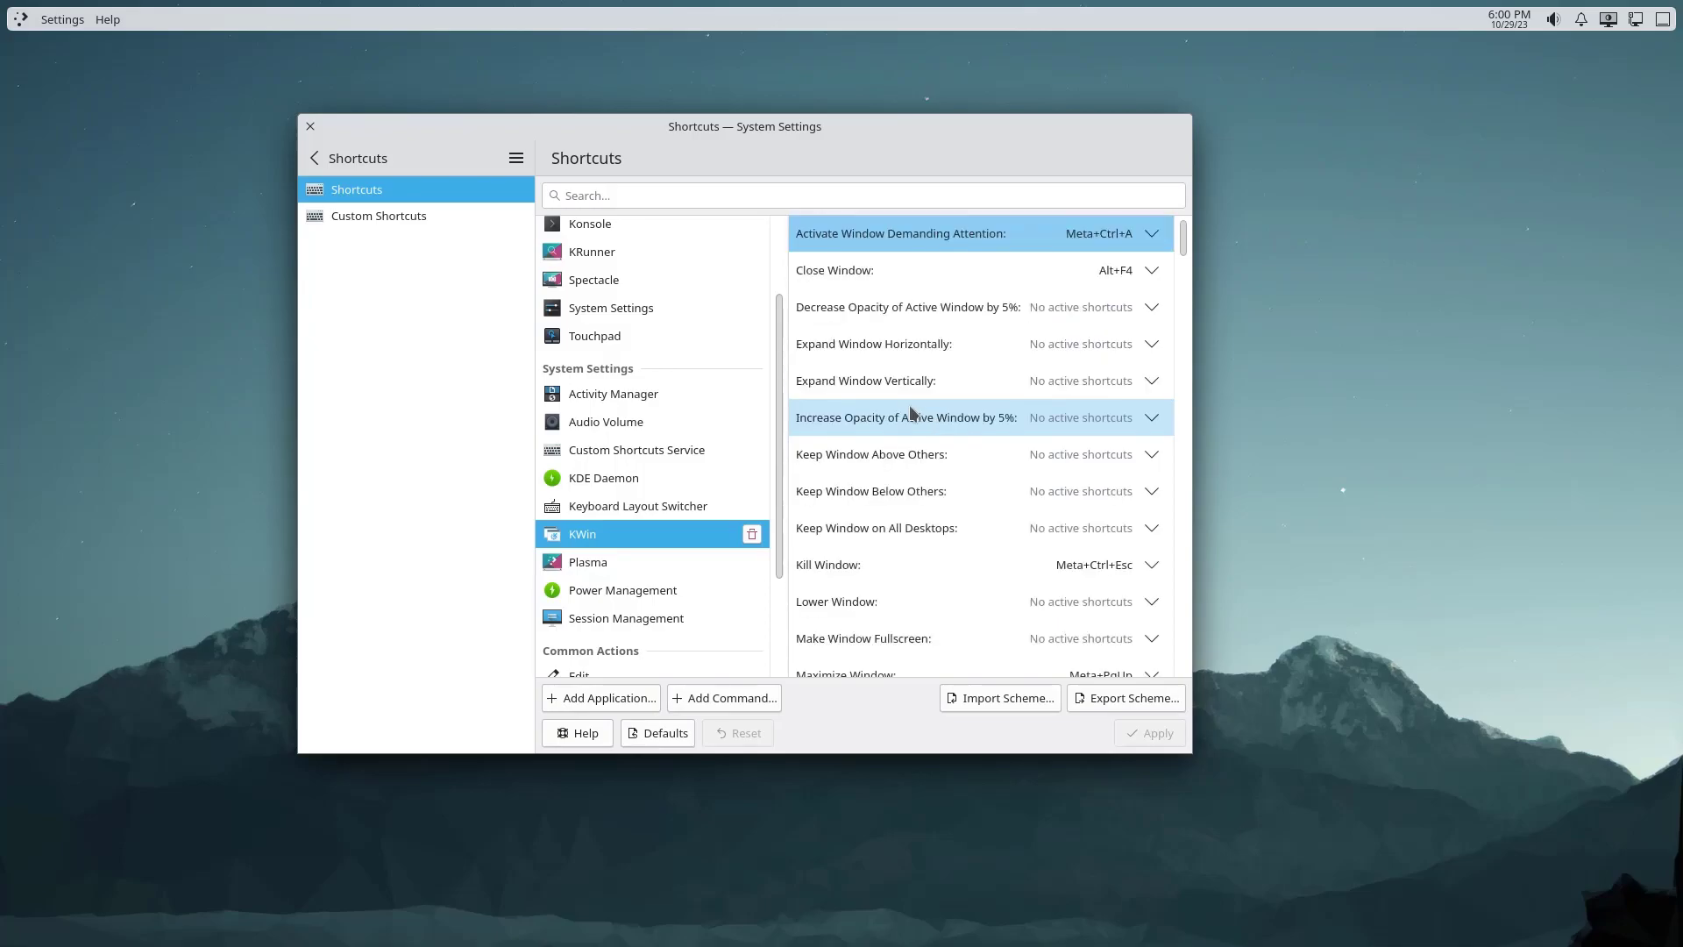
Add Meta+X as a custom shortcut for Close Window
click(961, 277)
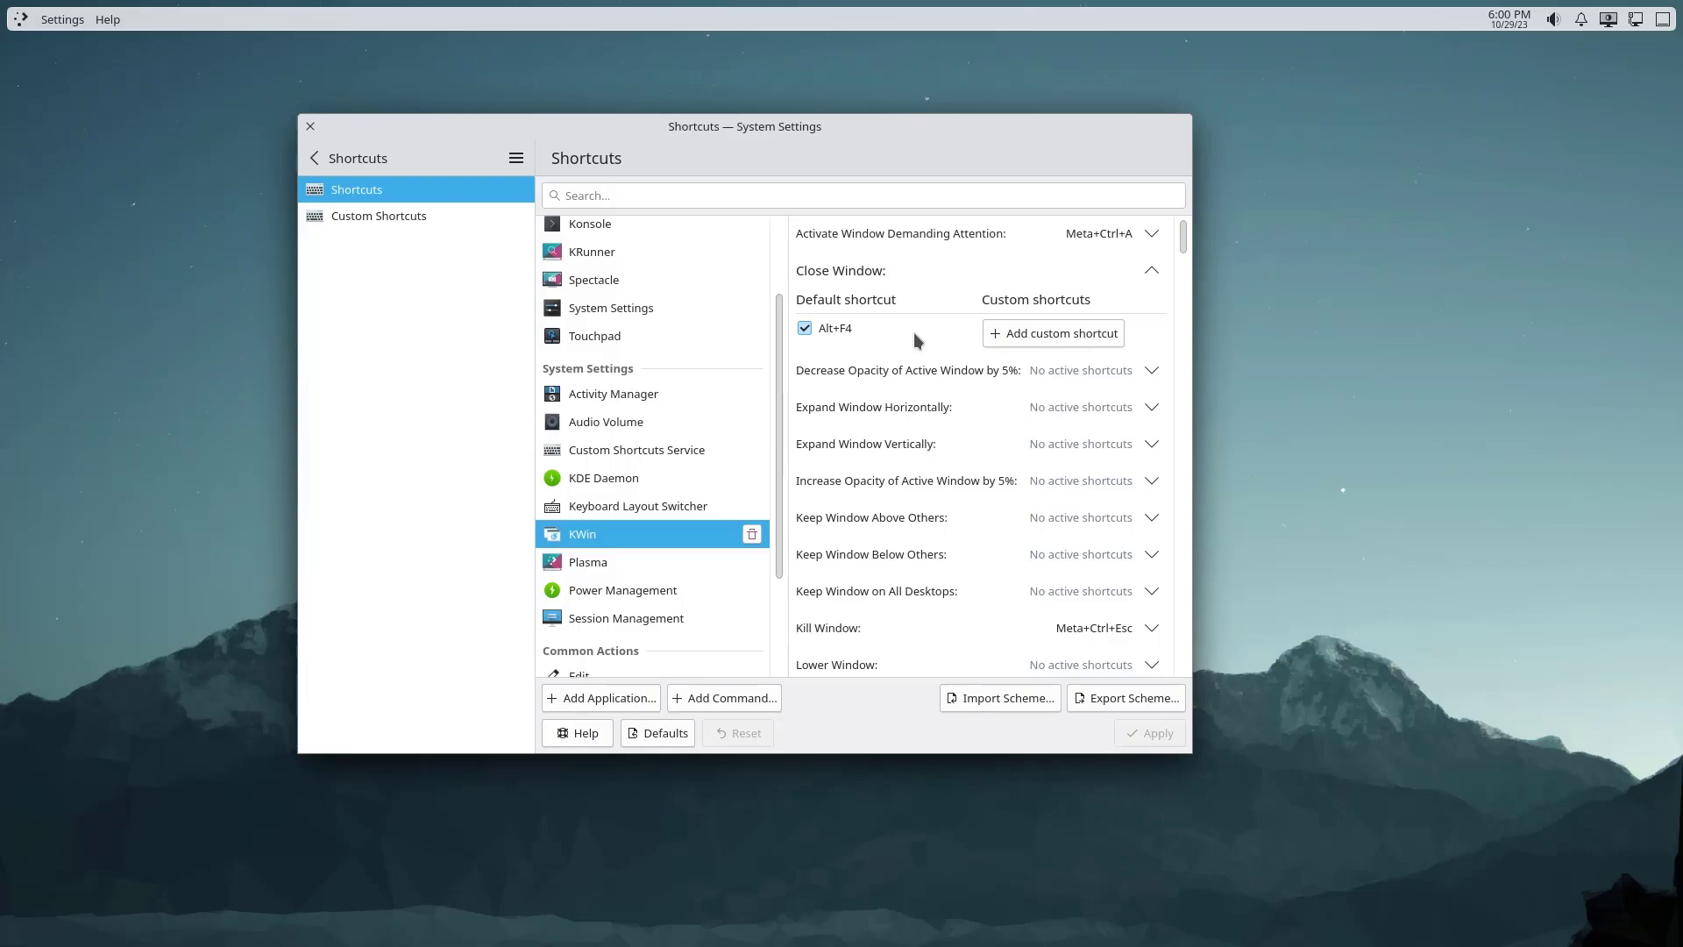
click(991, 333)
key(super+x)
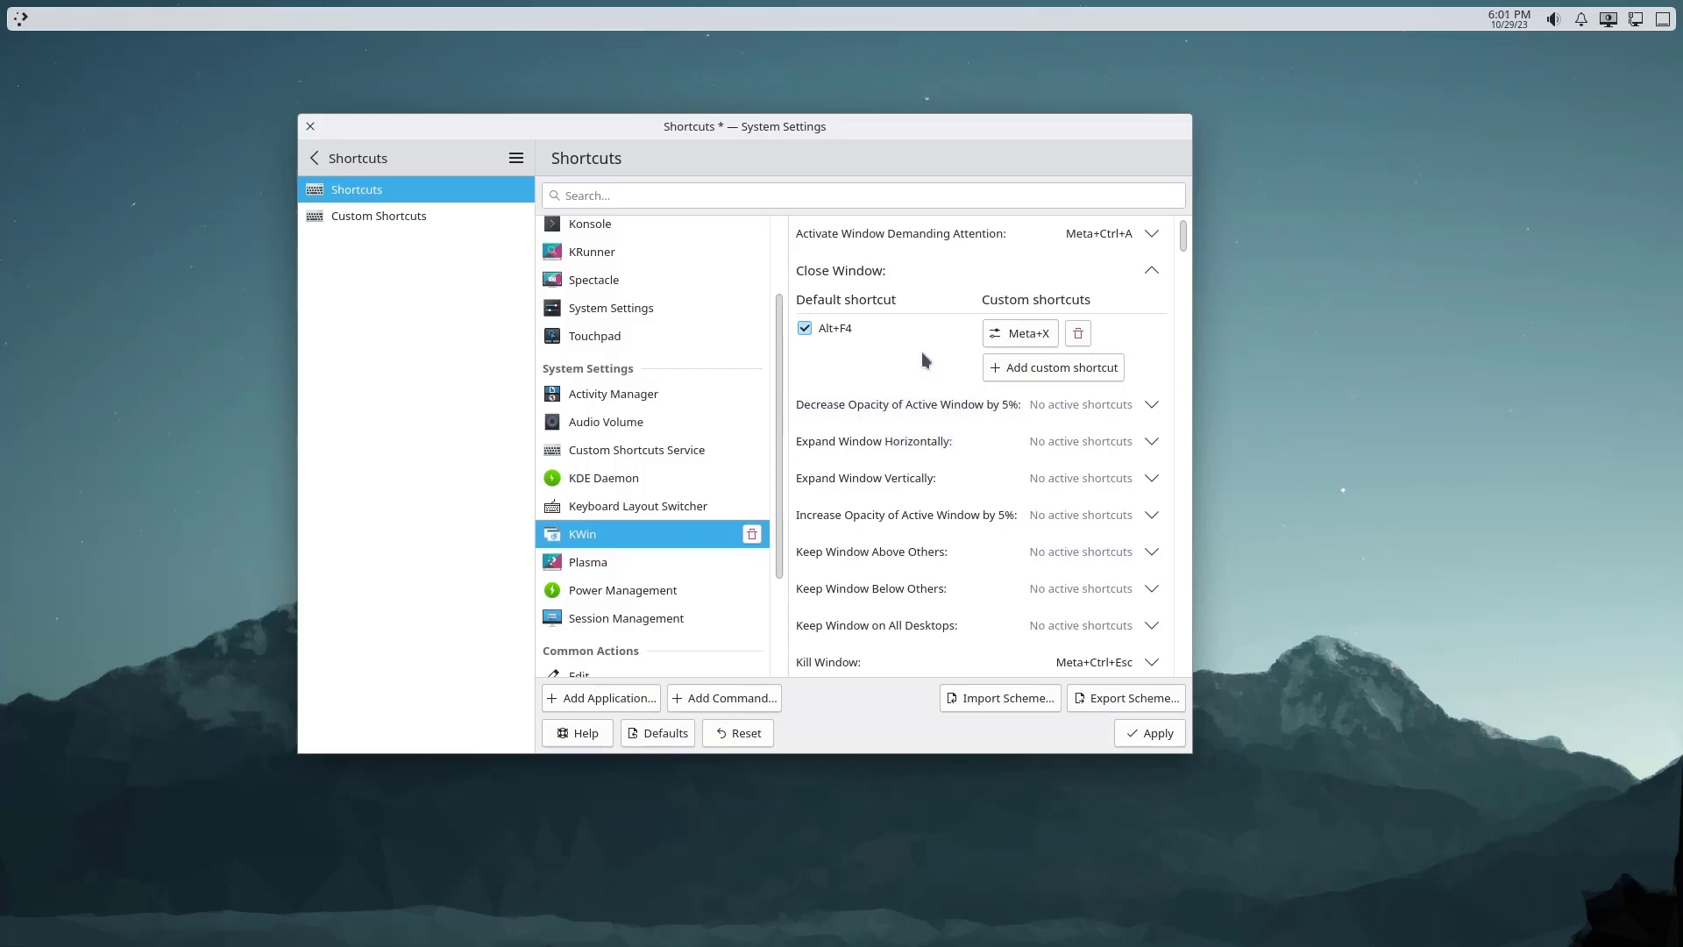
Add Meta+Z as a custom shortcut for Minimize Window
scroll(922, 351, down, 5)
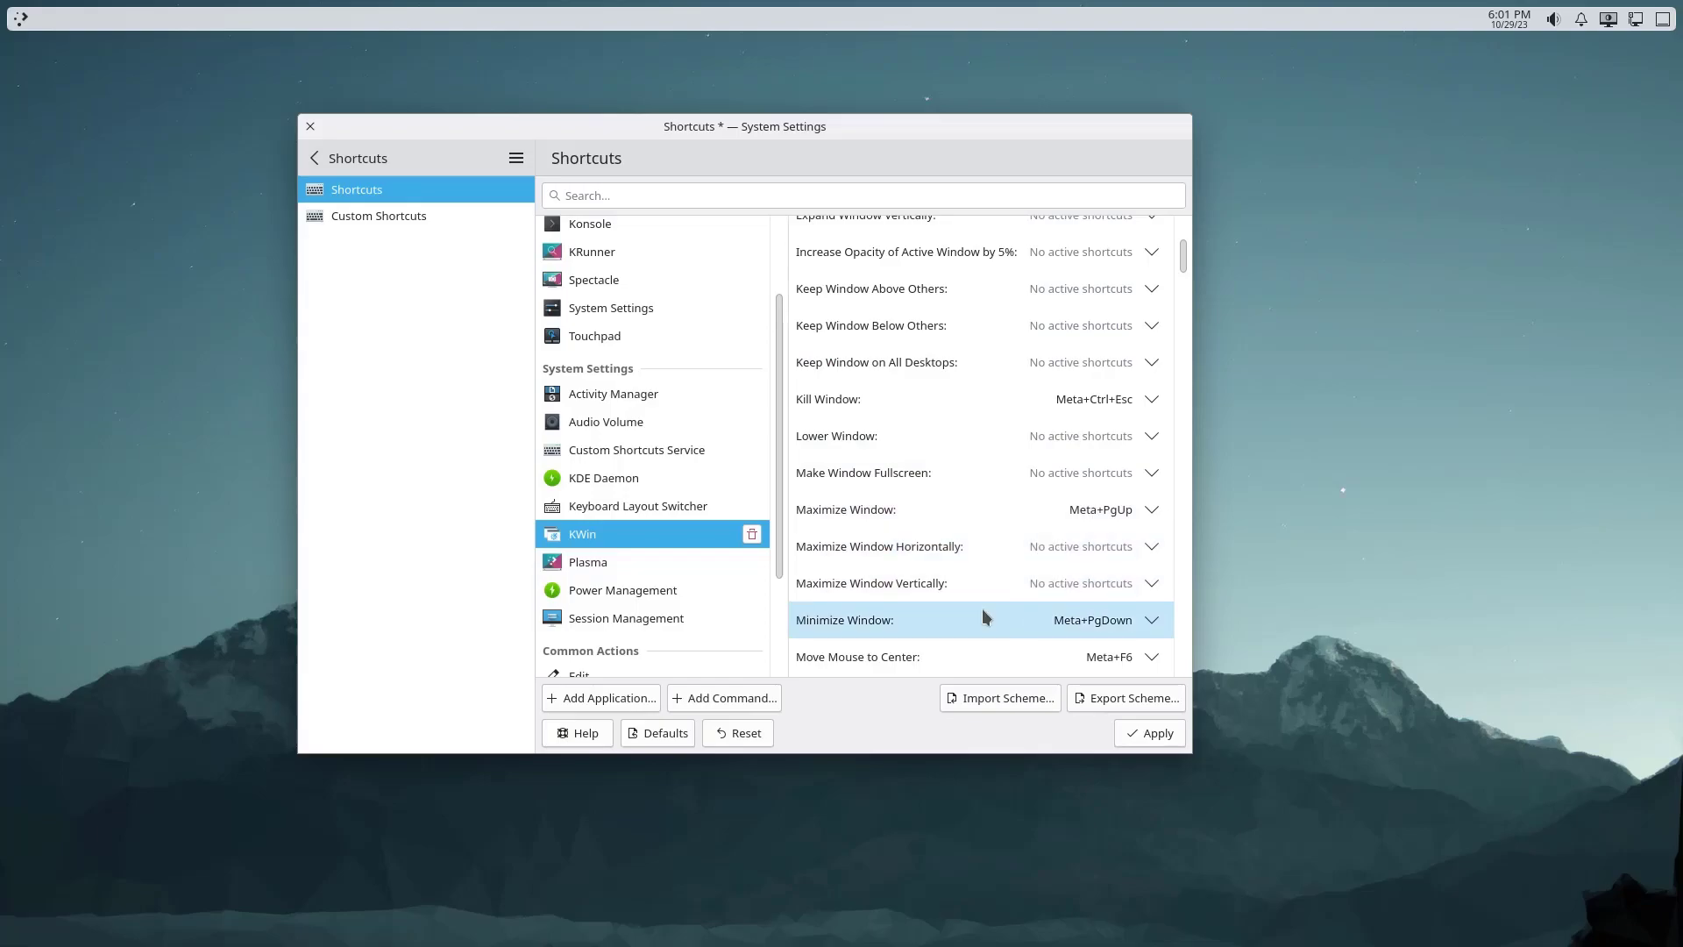
click(1128, 628)
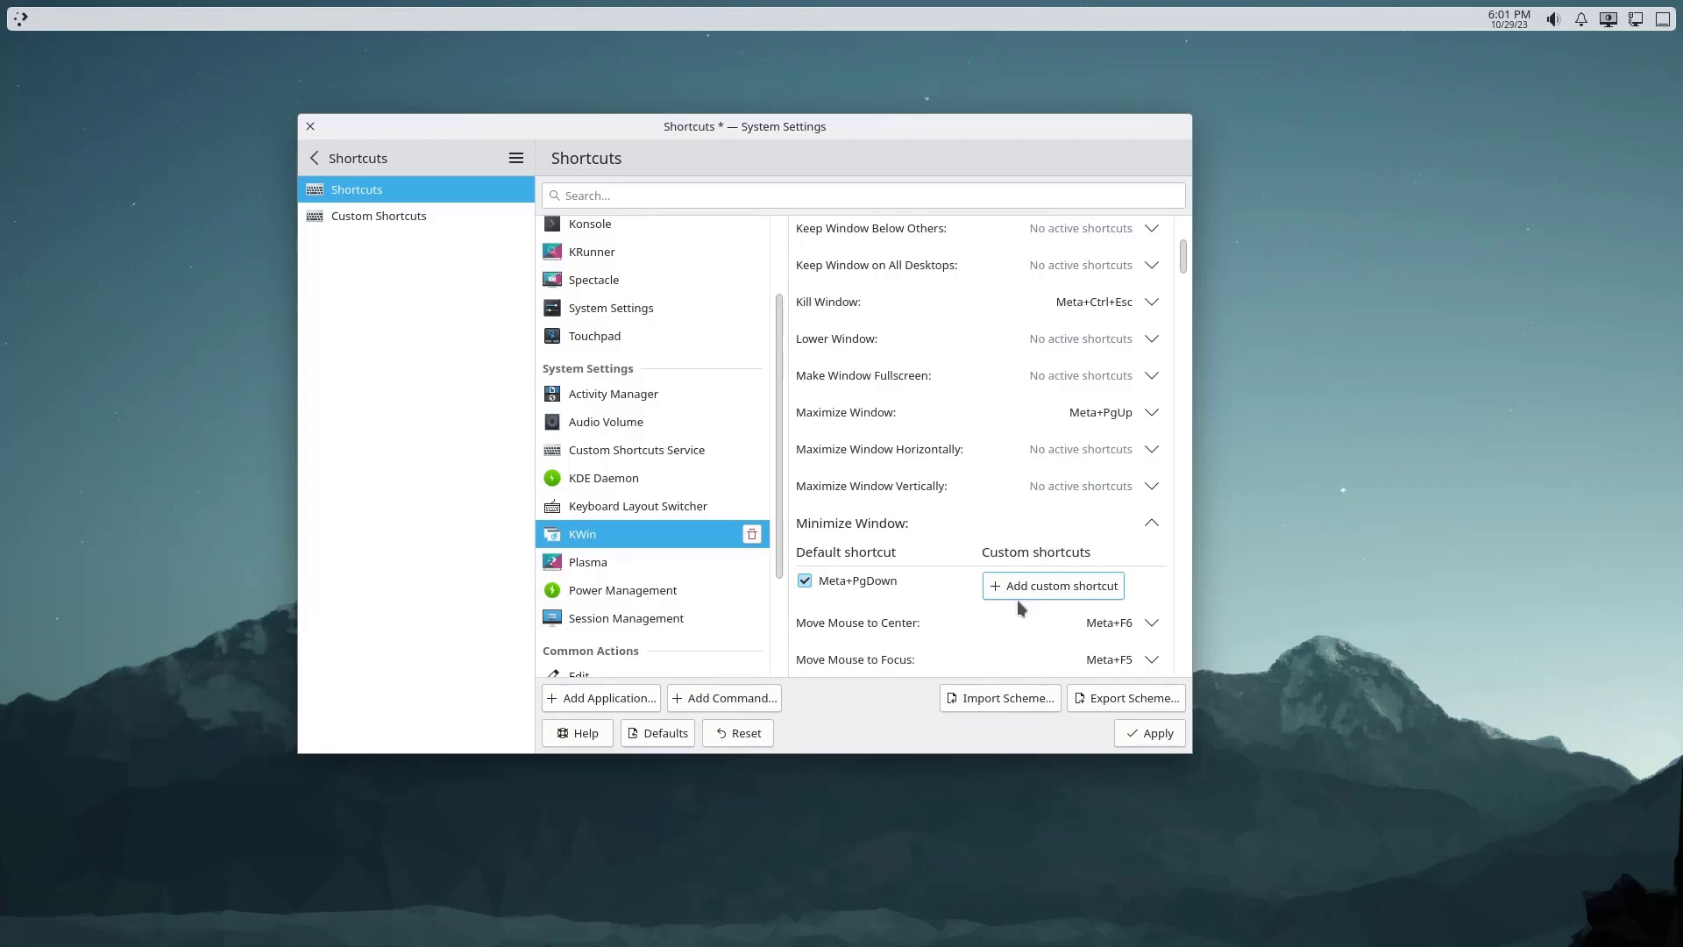
click(1043, 587)
key(super+z)
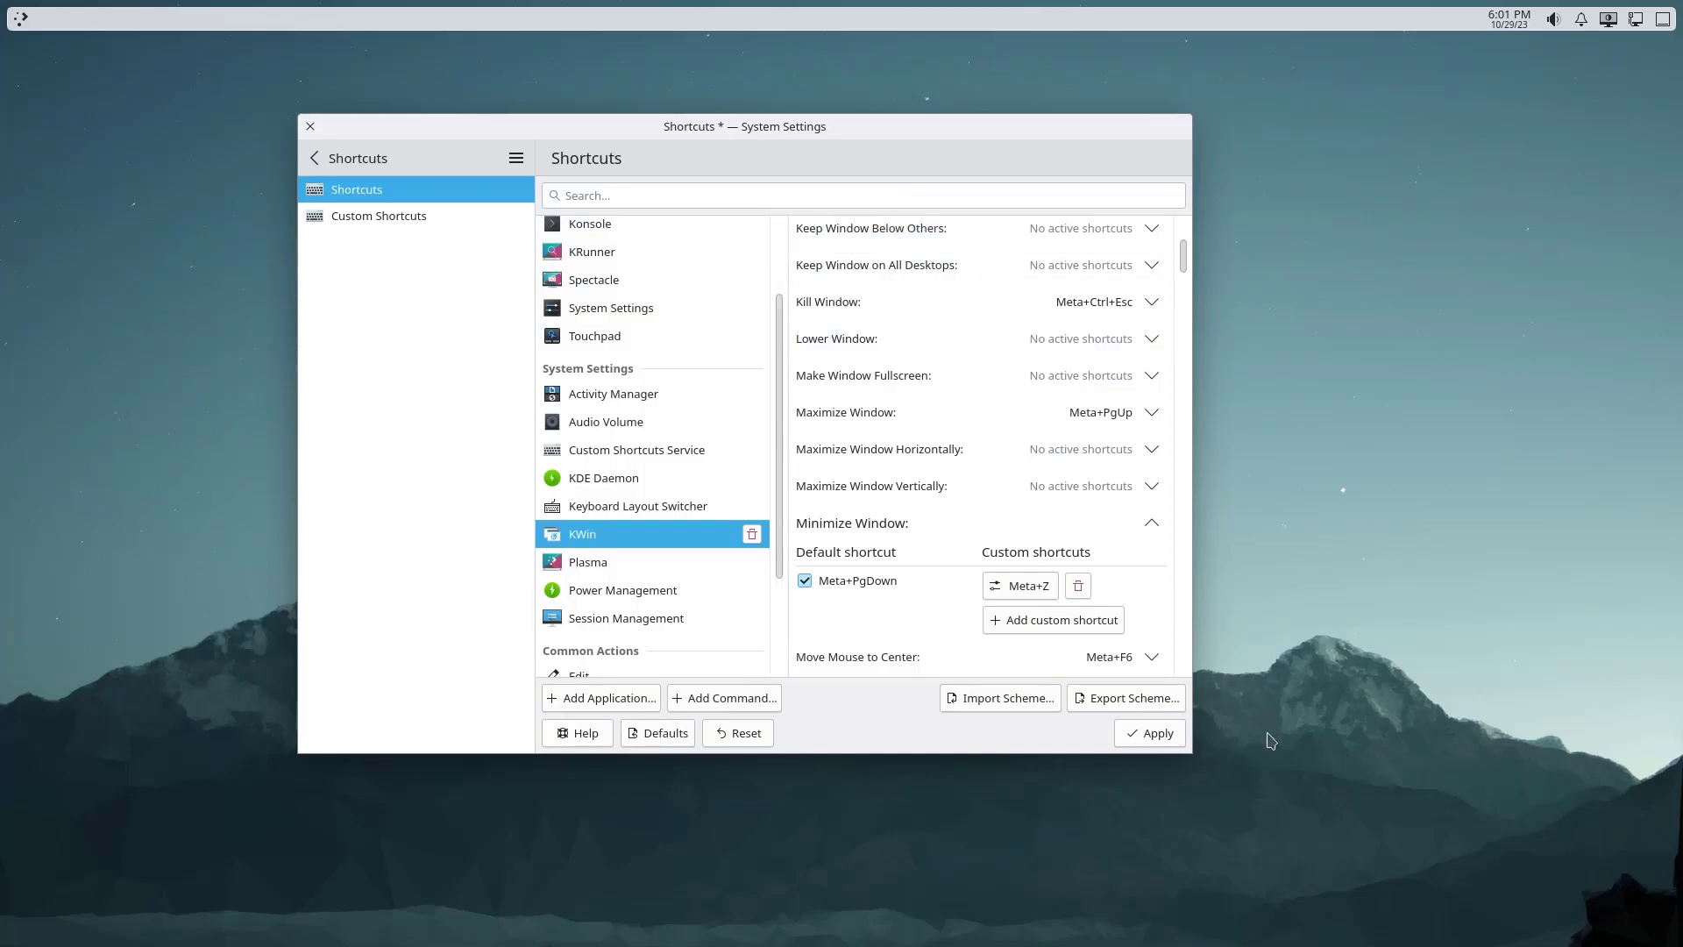
Apply the shortcuts and test Meta+Z, minimizing and restoring the settings window twice
click(1149, 732)
key(super+z)
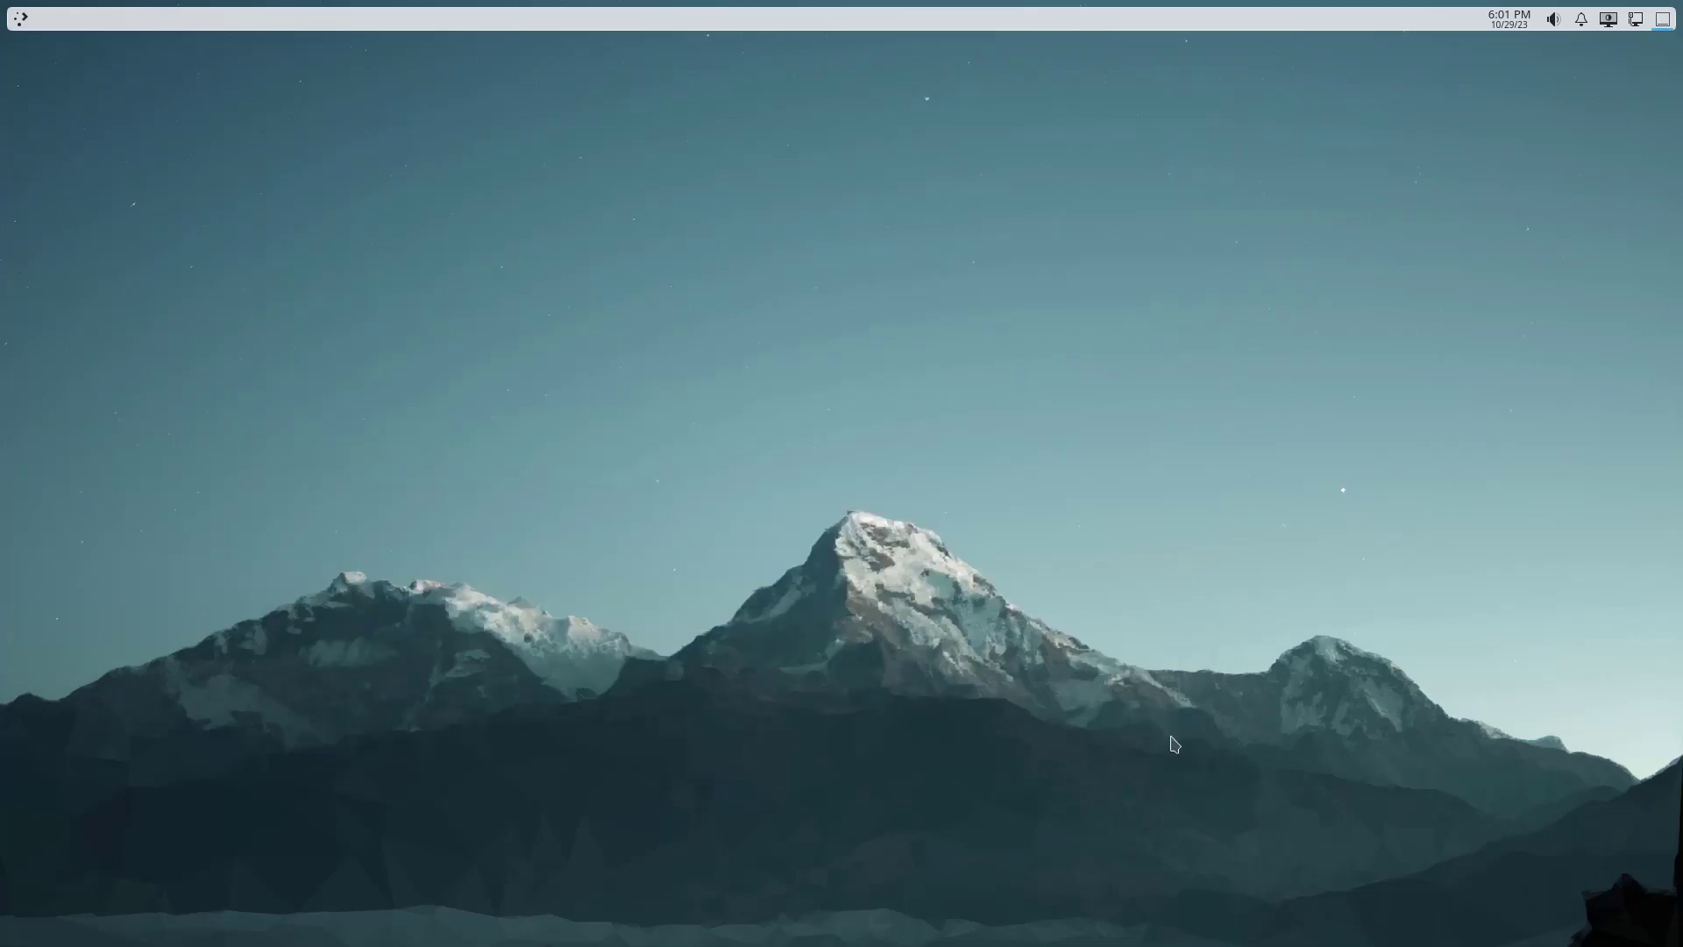
key(alt+Tab)
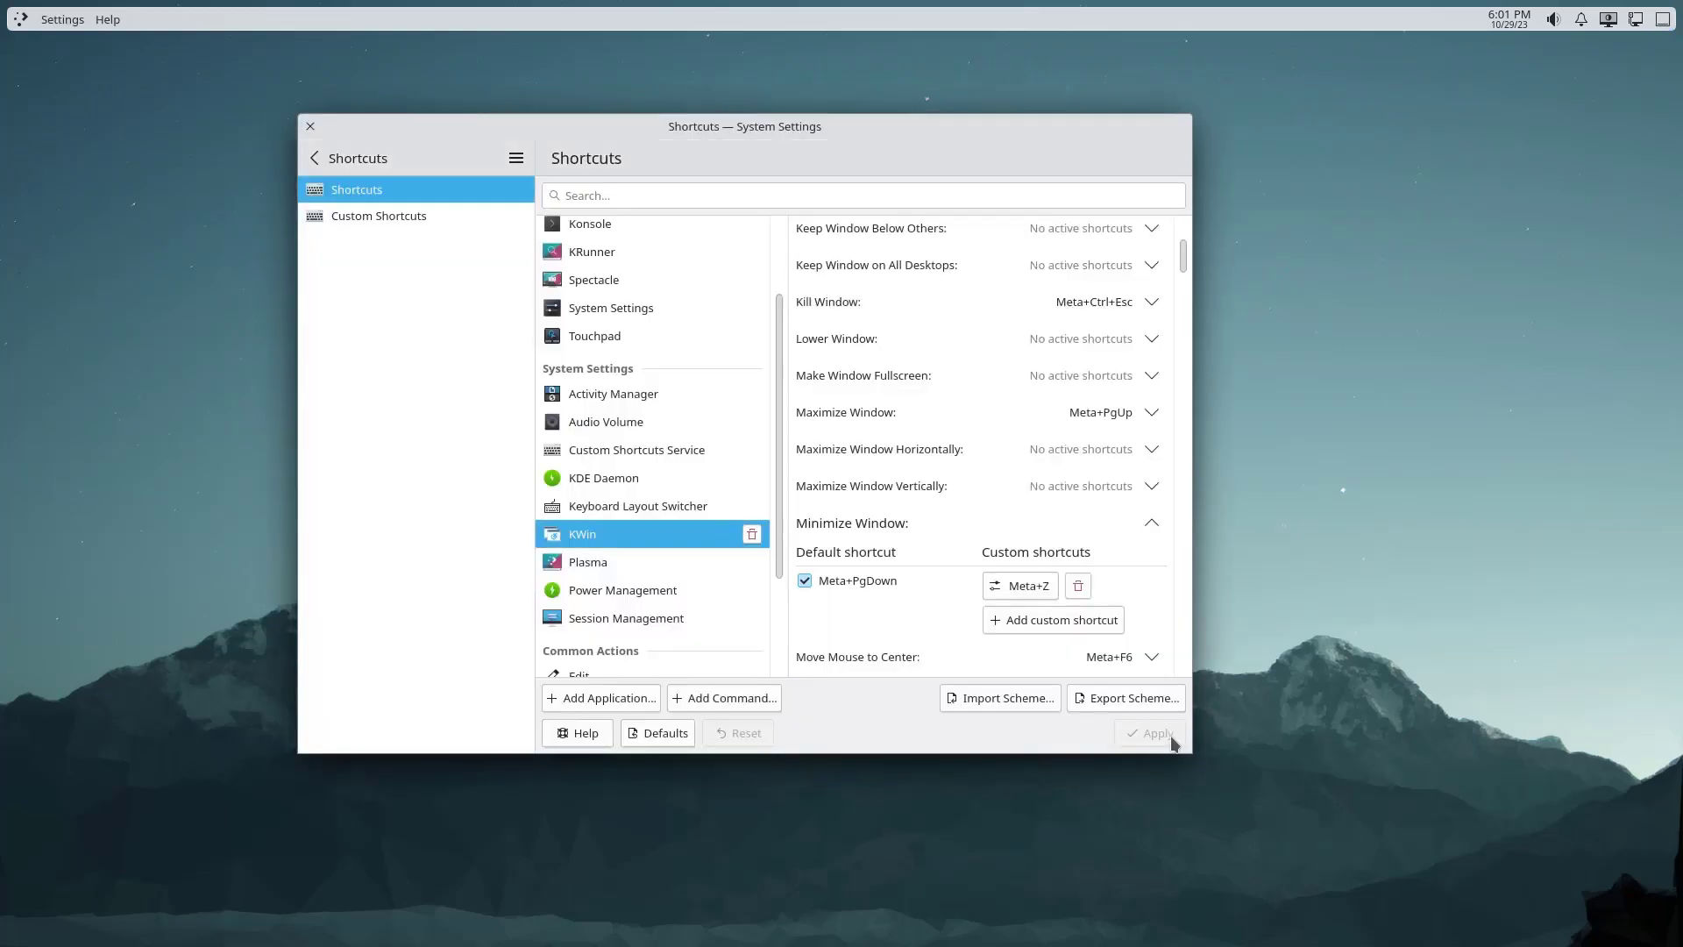
key(super+z)
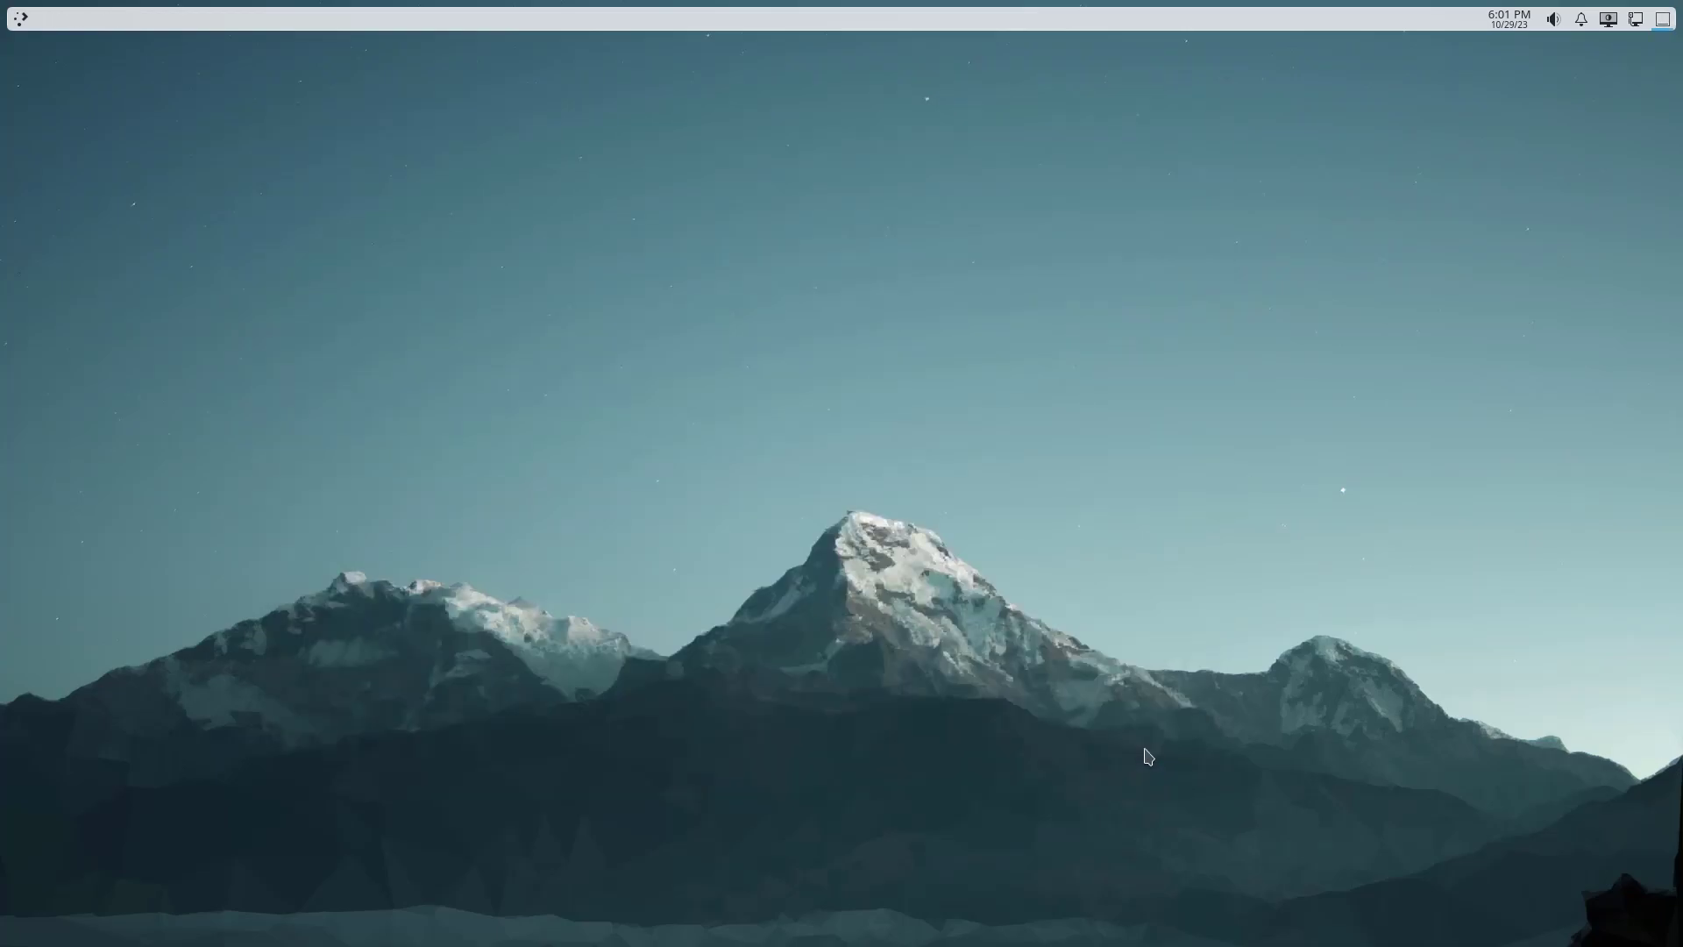
key(alt+Tab)
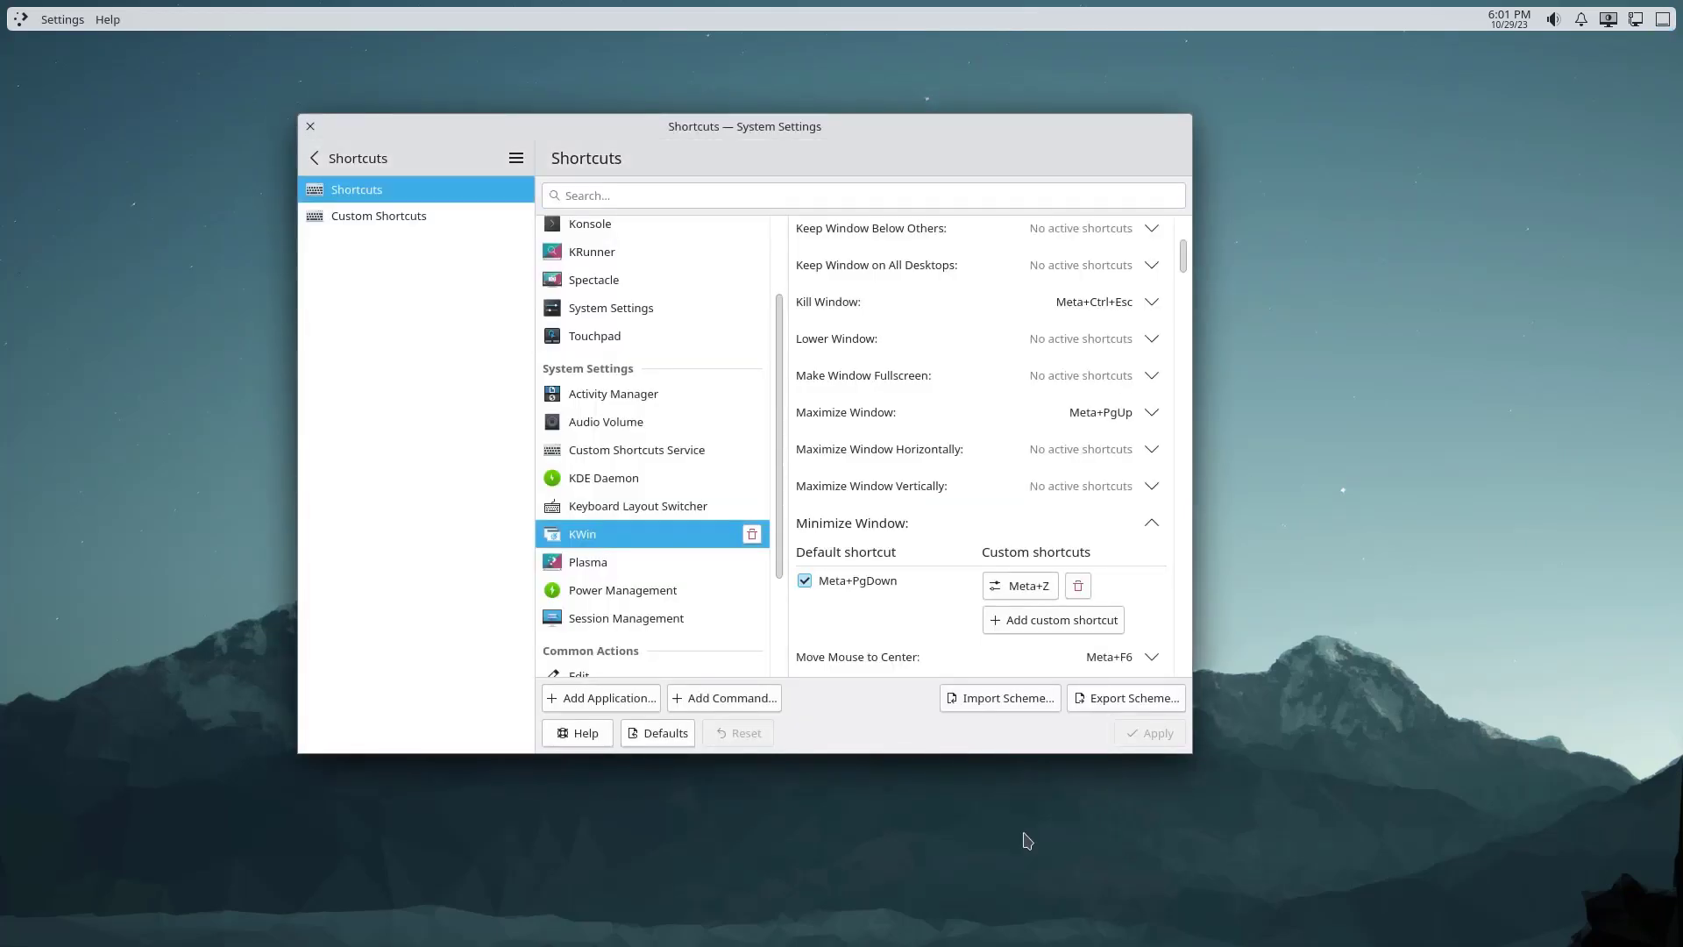
Use the Meta+W overview to switch between Desktop 1 and Desktop 2, then reposition the settings window
click(825, 200)
key(super+w)
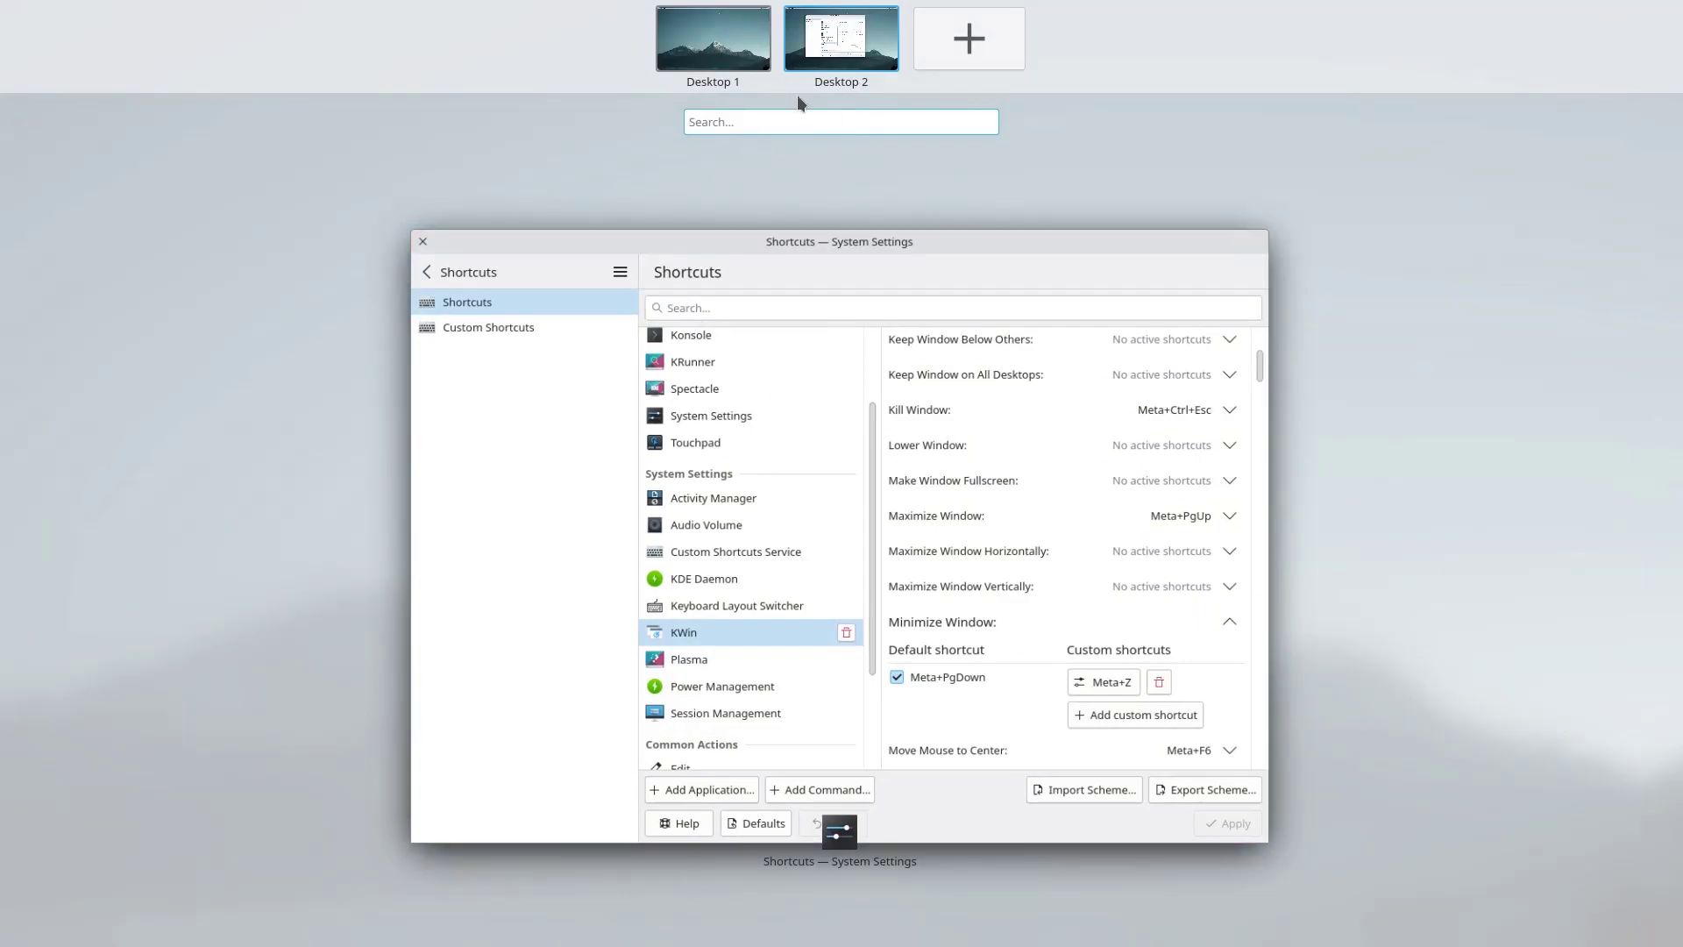
click(719, 65)
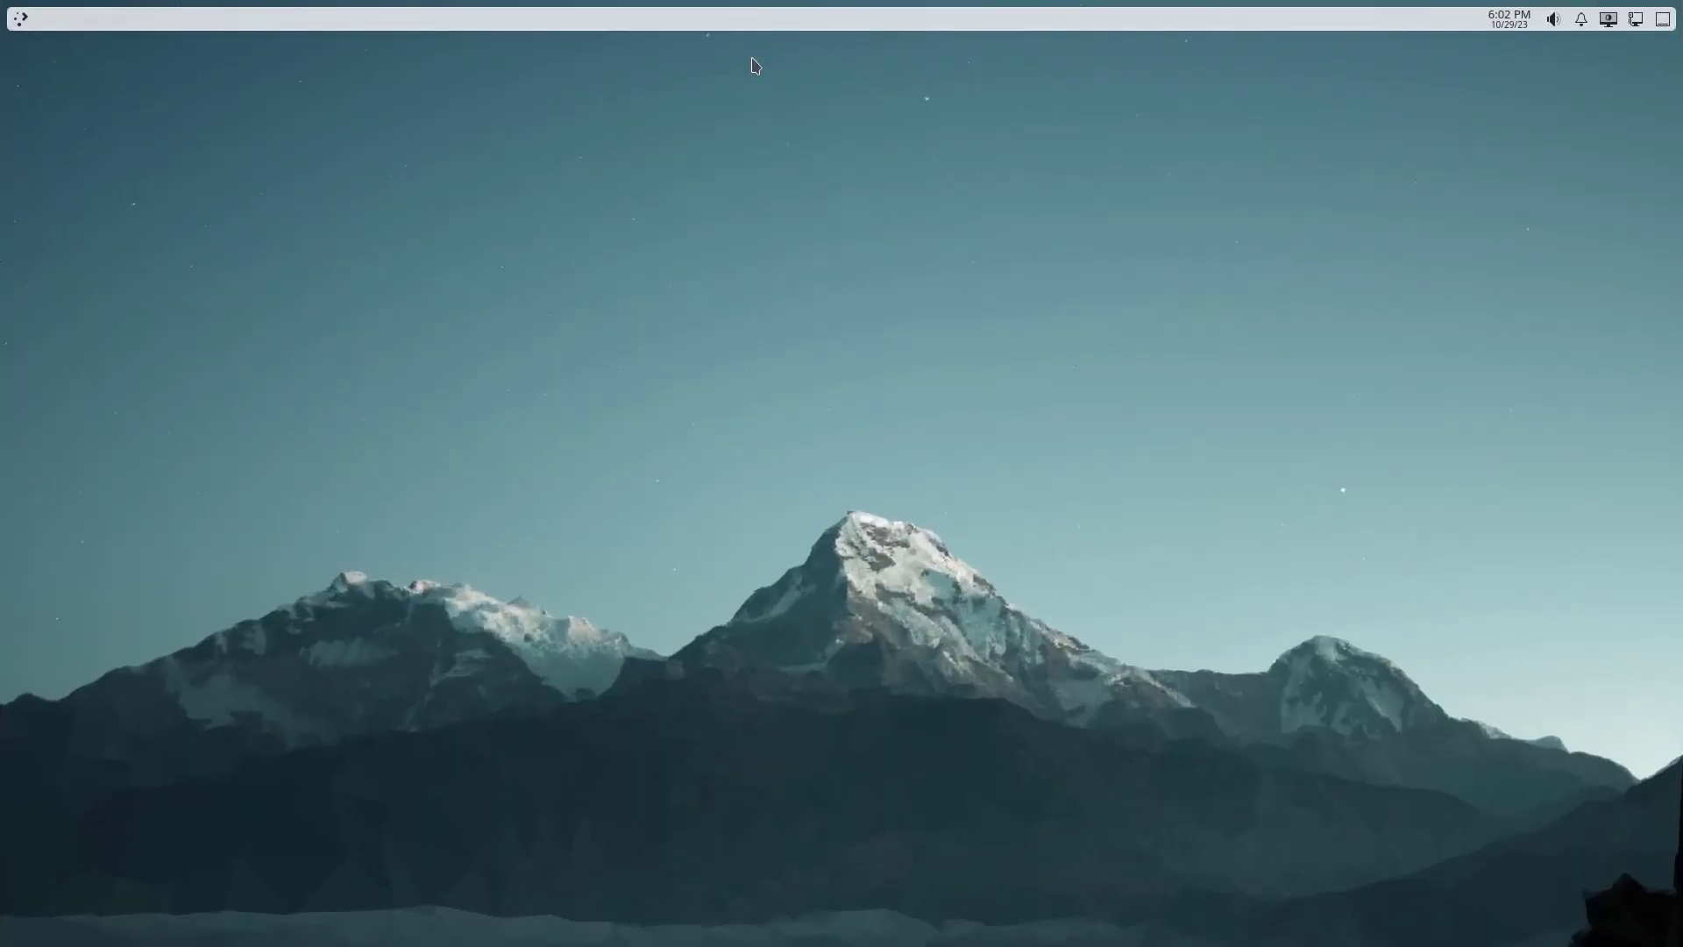
key(super+w)
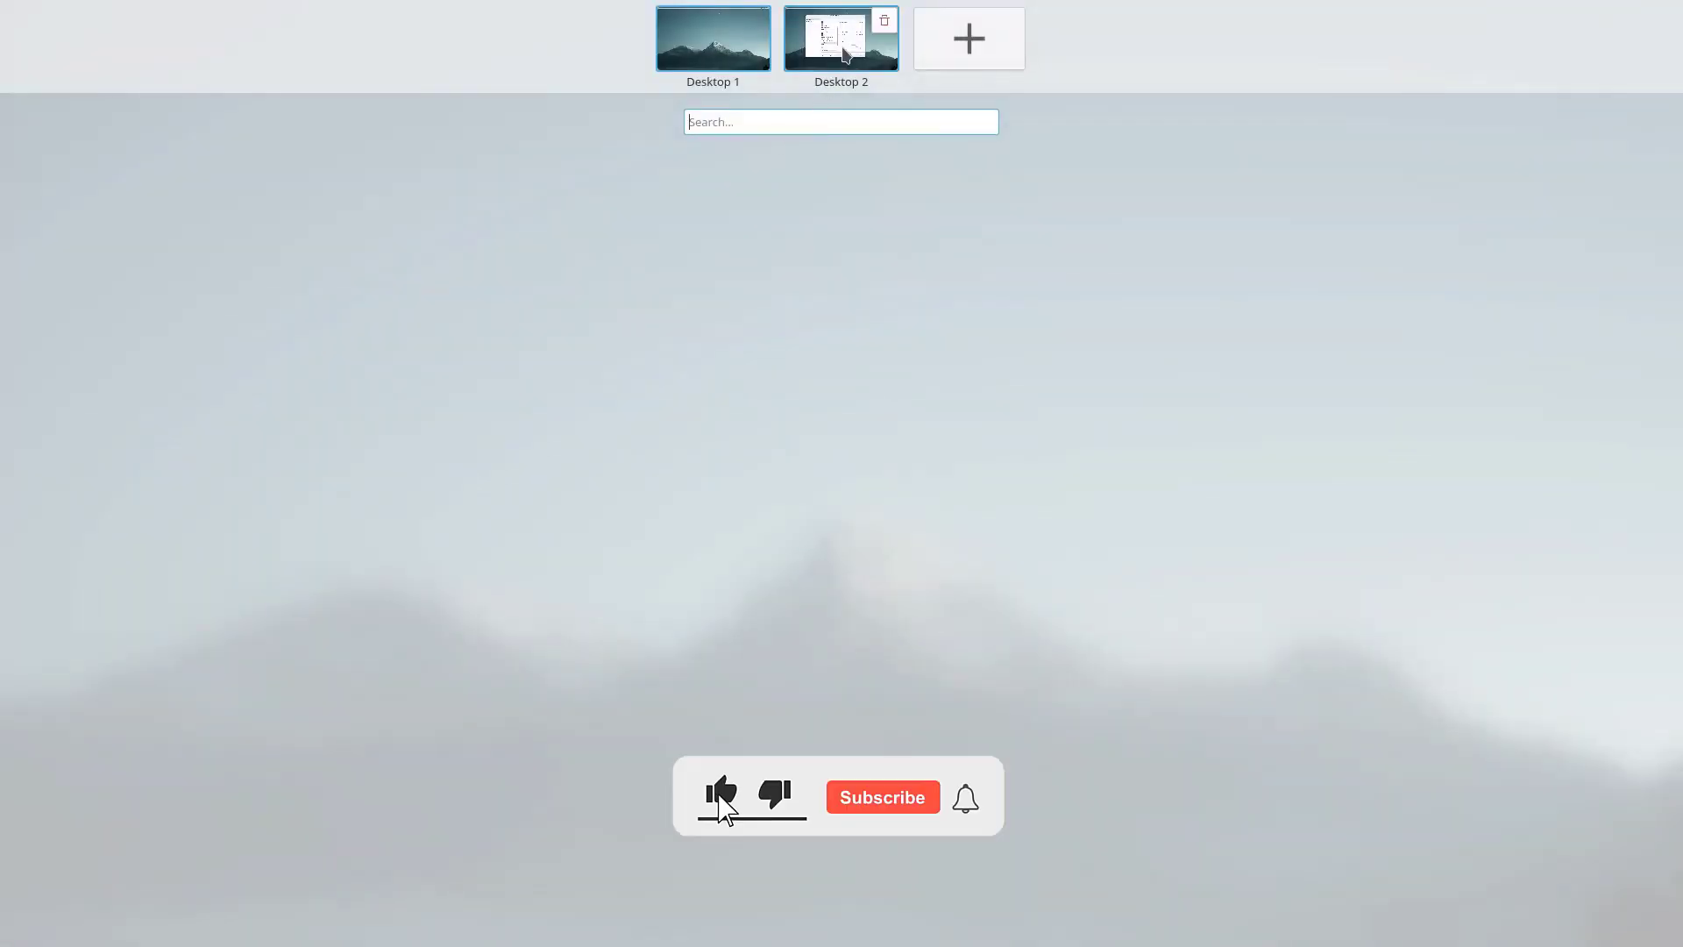
click(818, 84)
drag(815, 130, 754, 126)
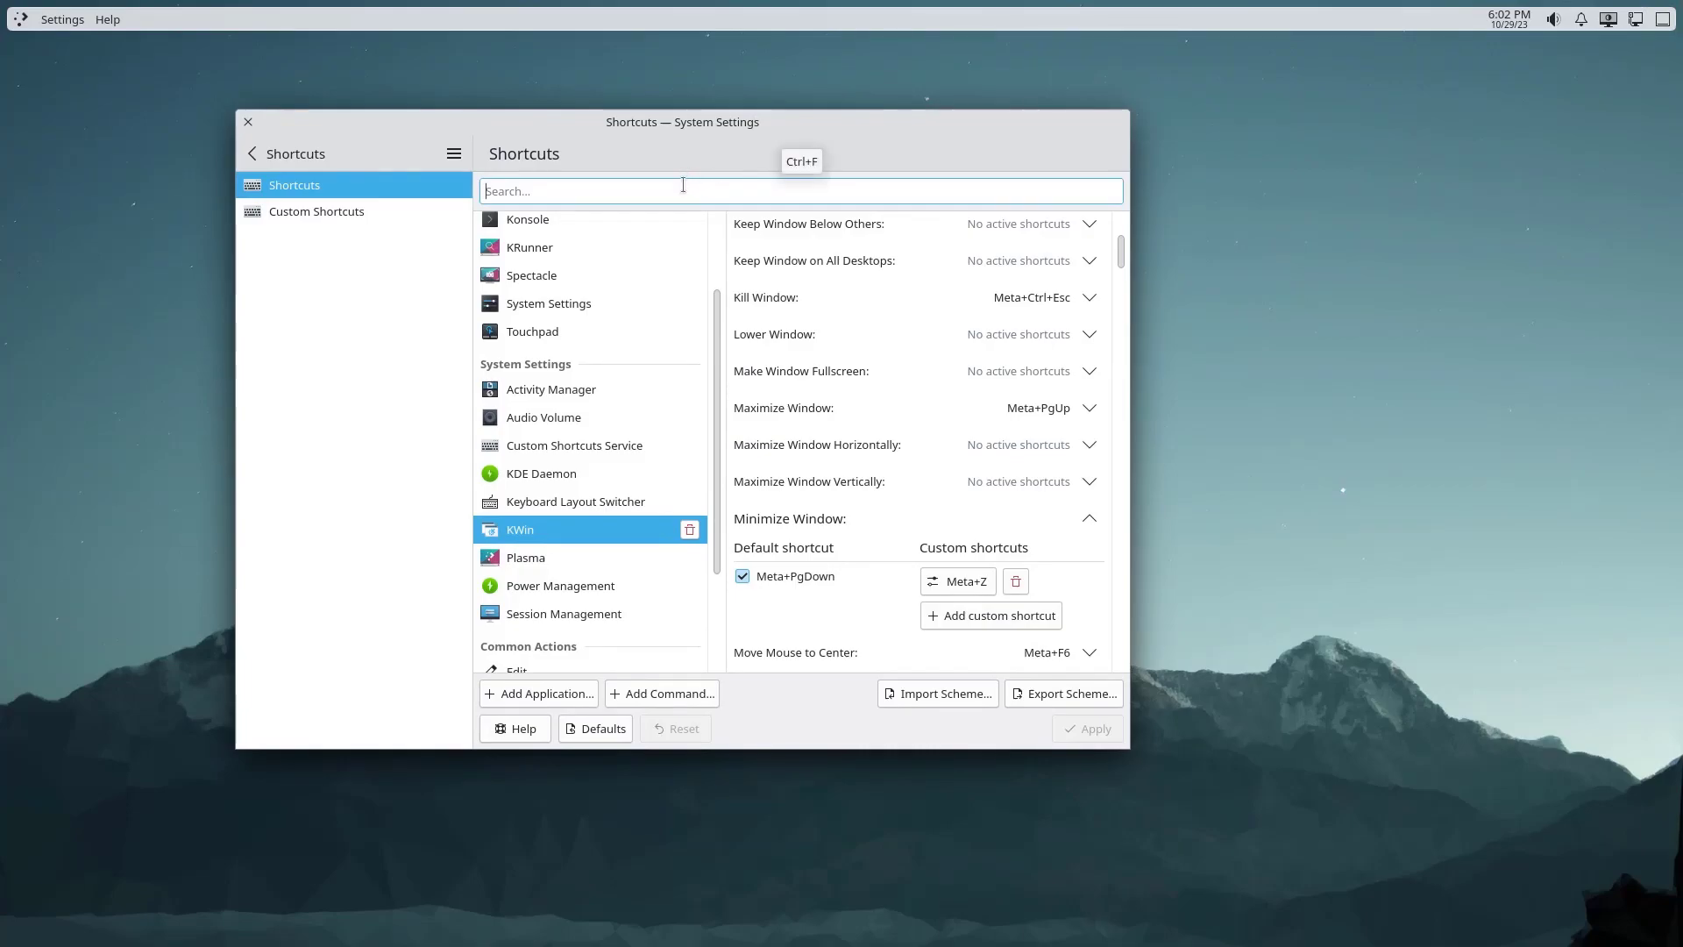
Assign Ctrl+Shift+X to Power Down, apply it, and test it, cancelling the logout screen
text(power)
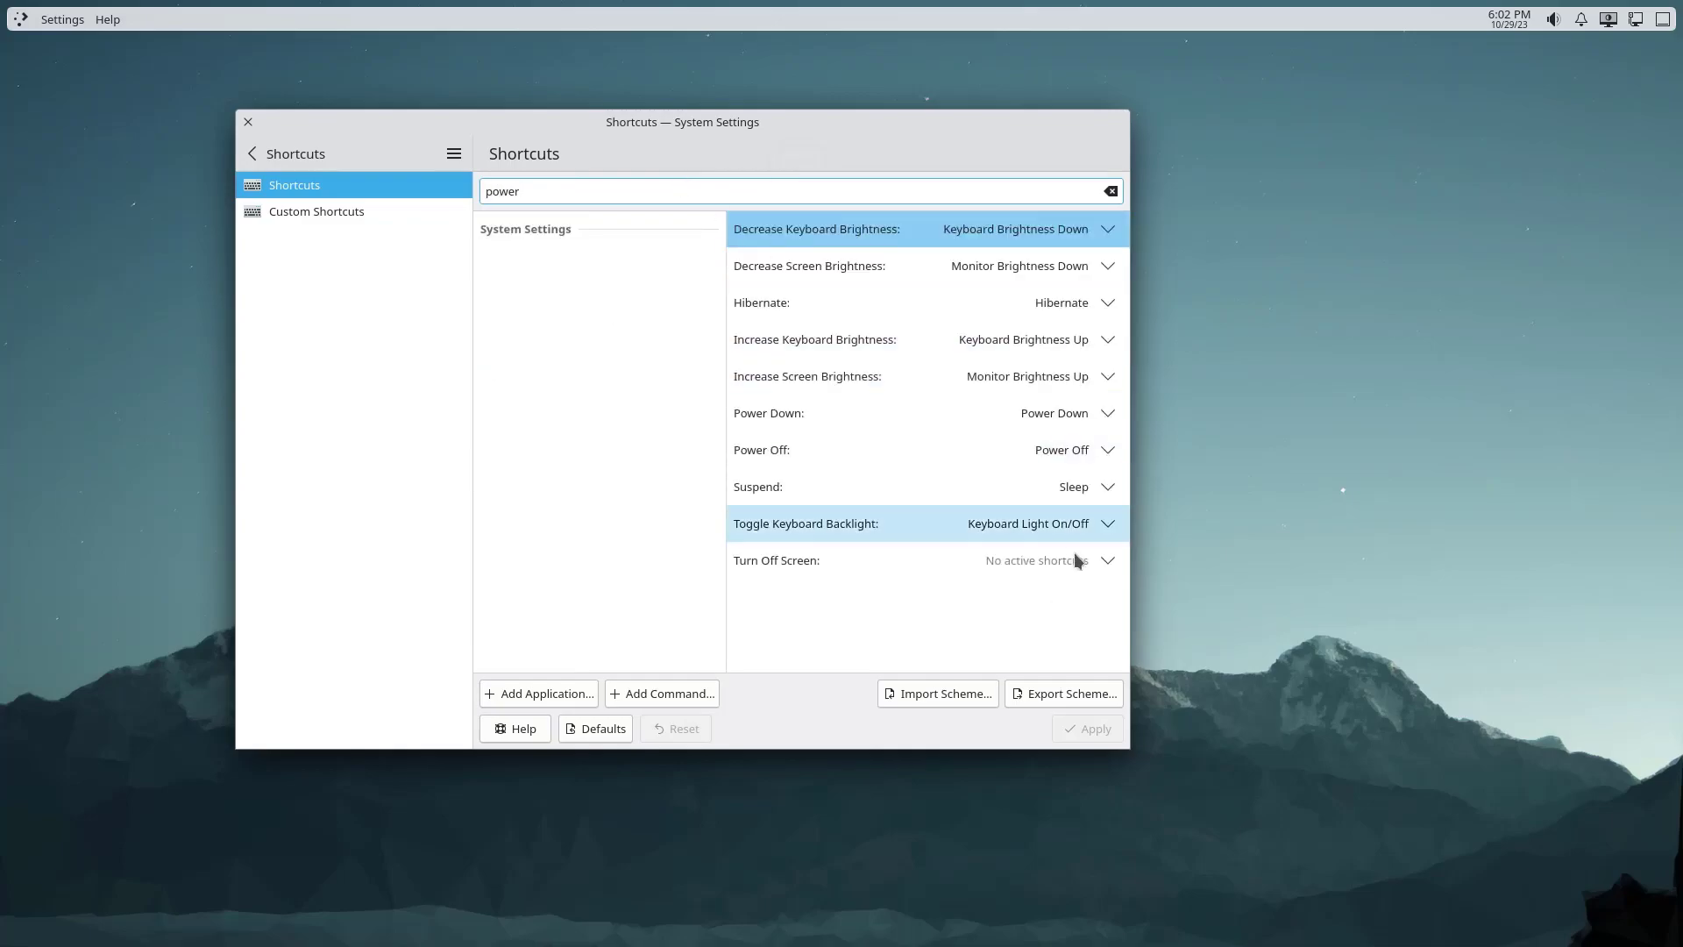
click(1051, 412)
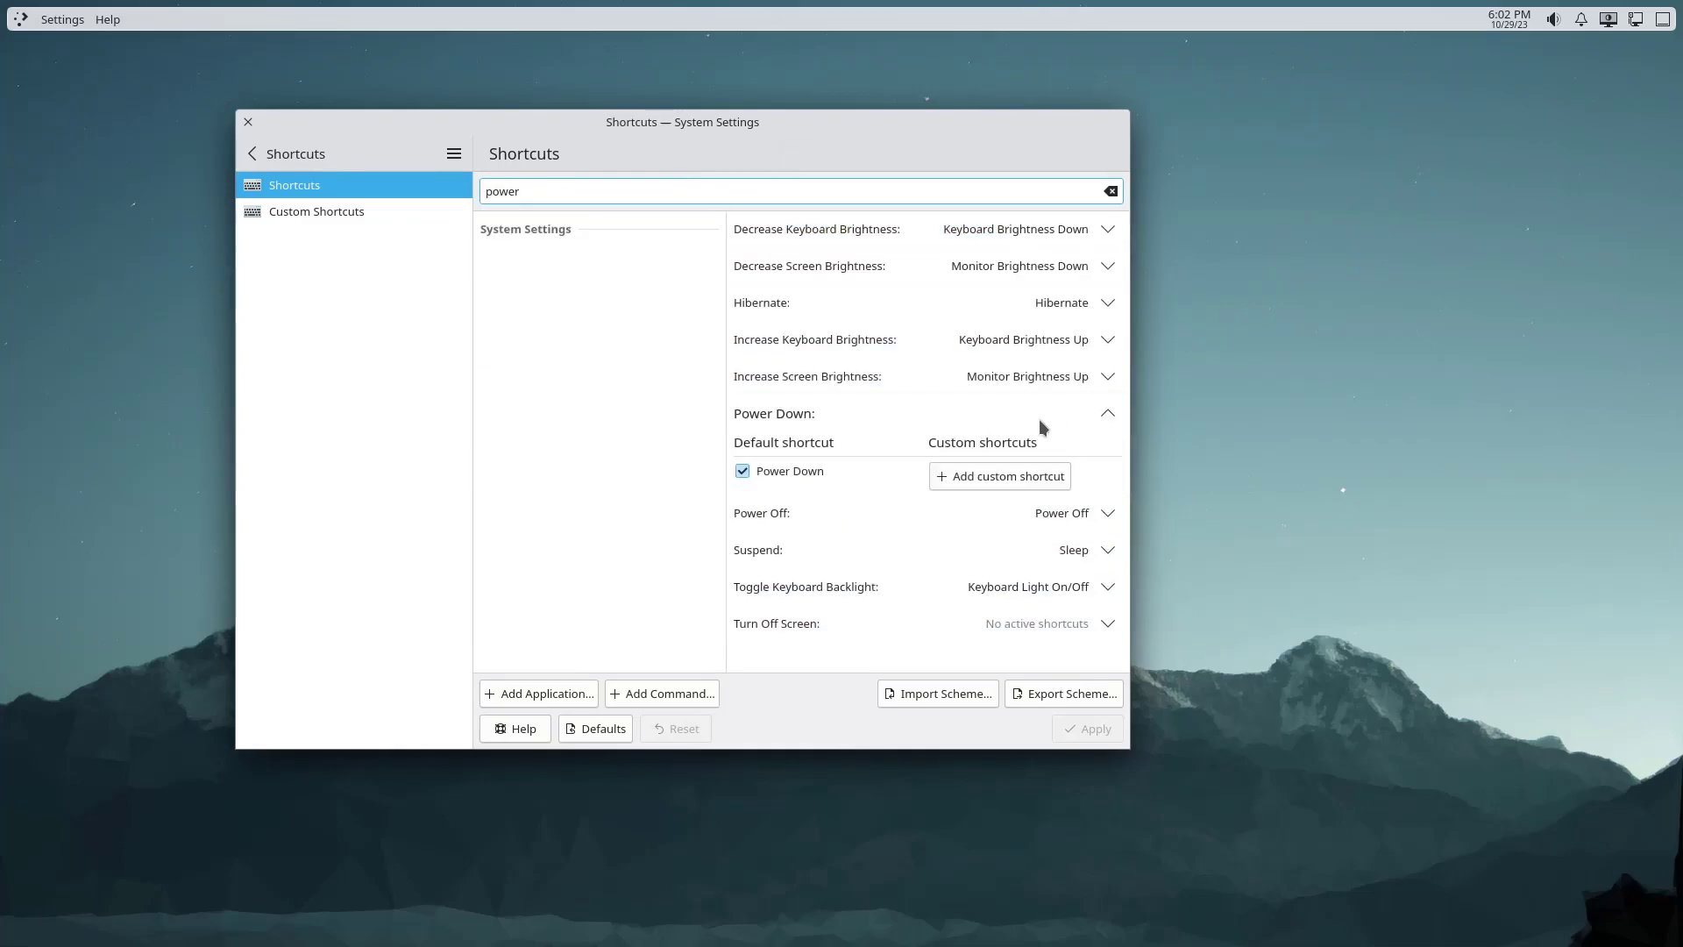
click(991, 477)
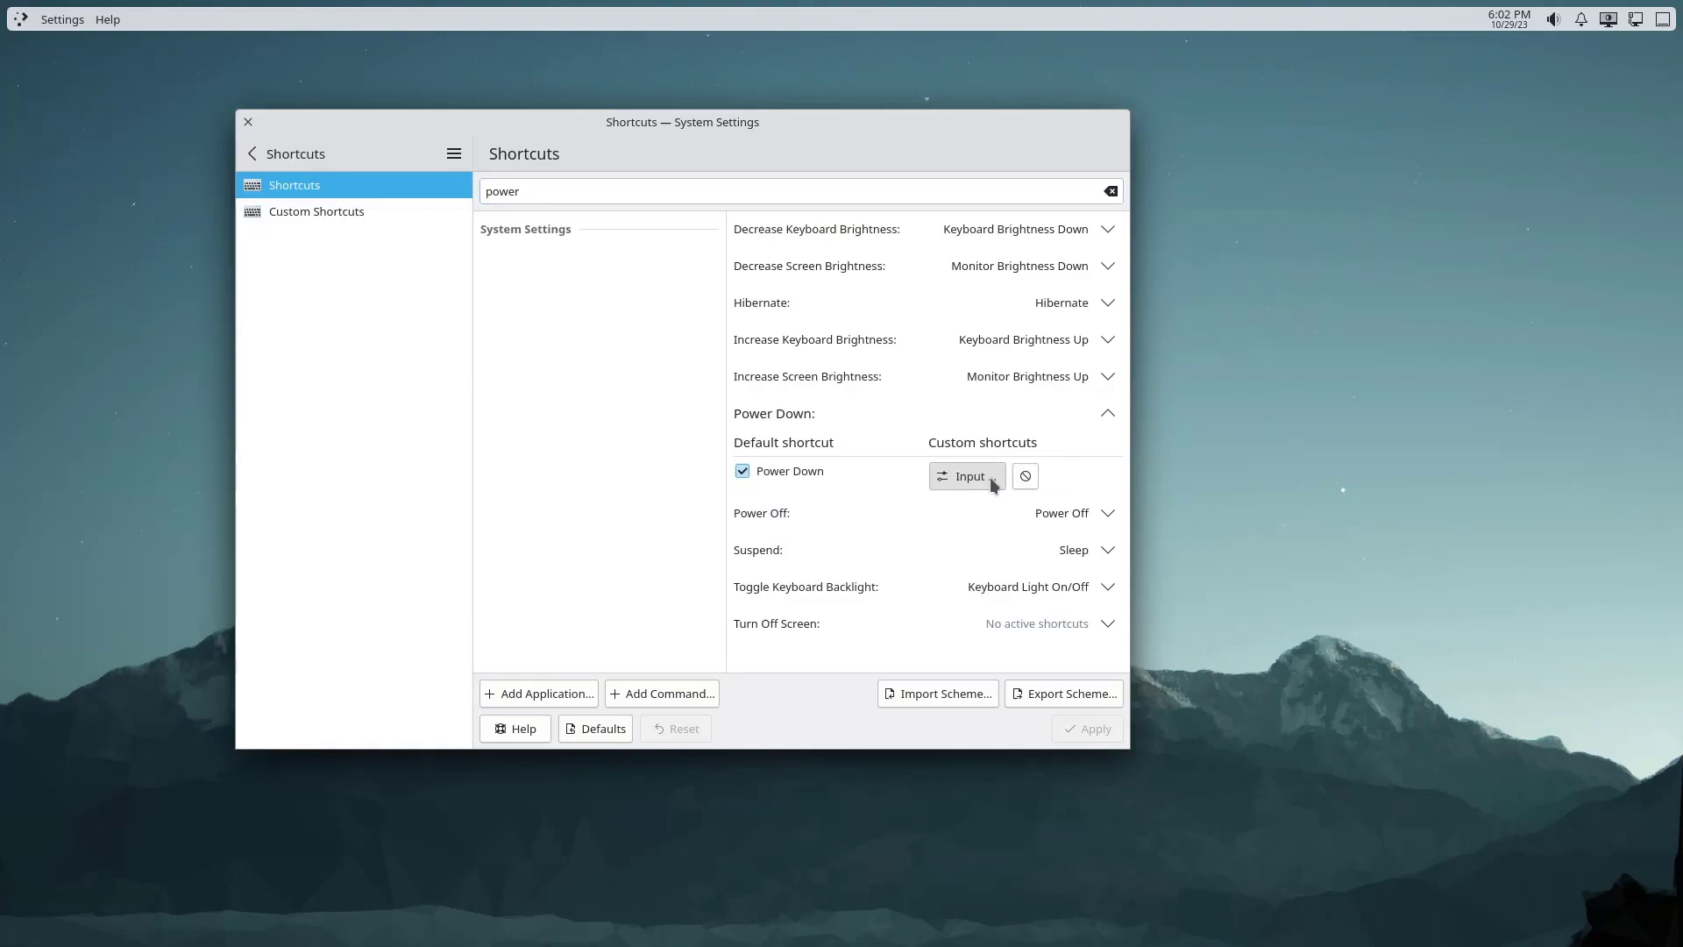
key(ctrl+shift+x)
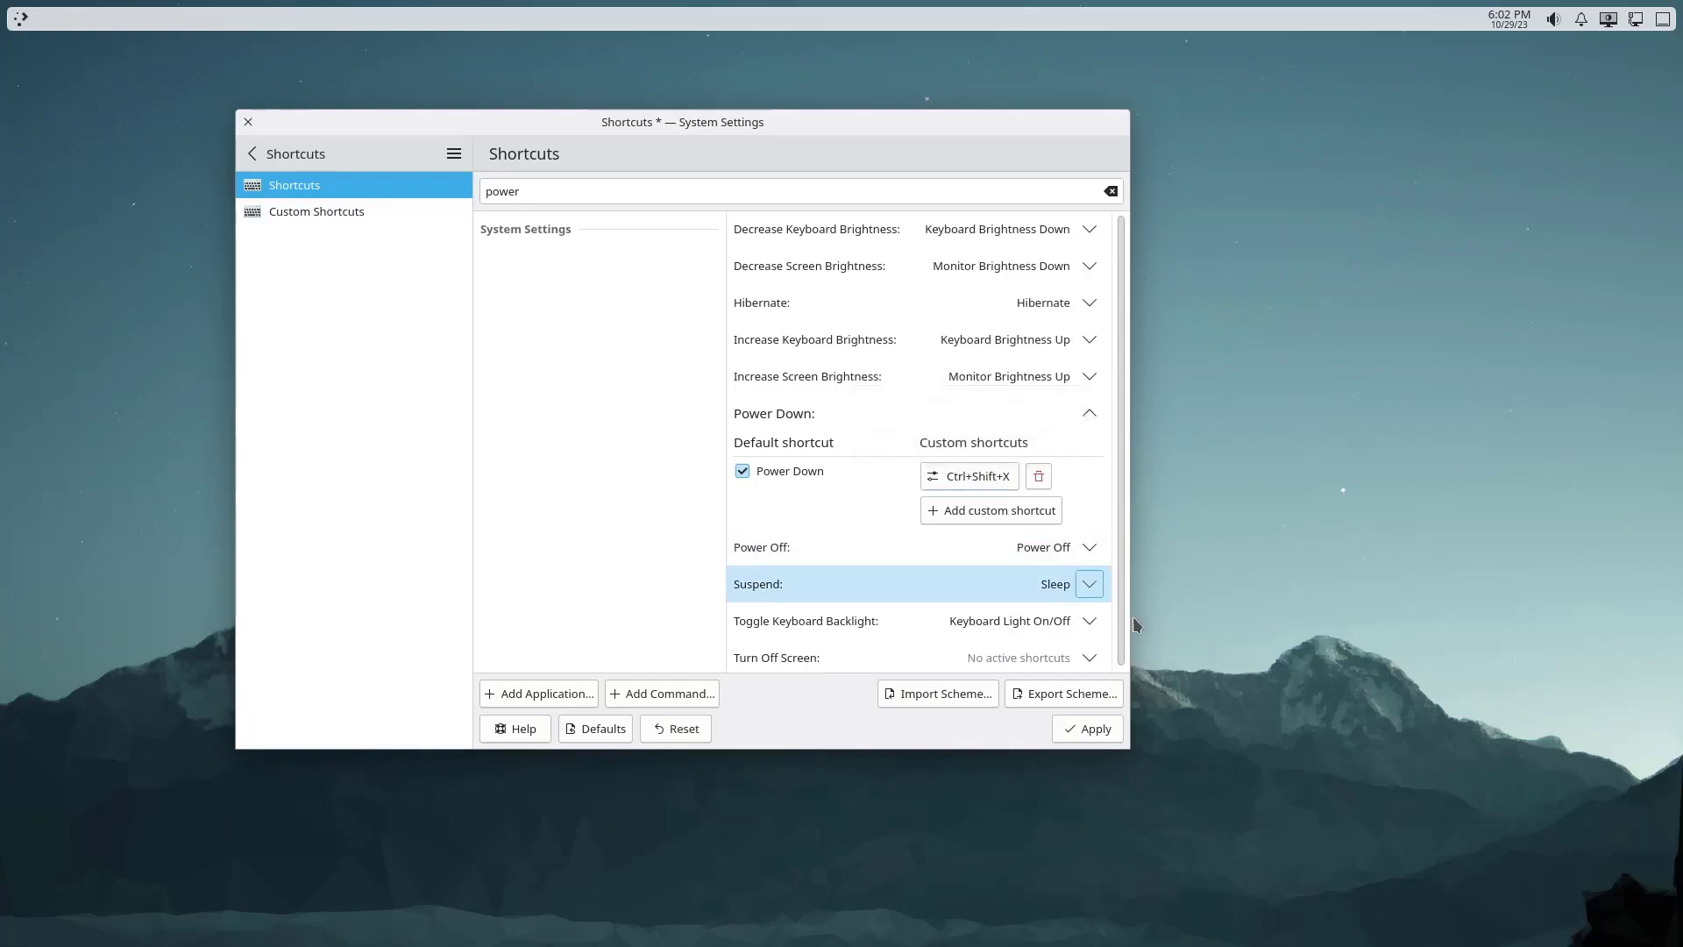
click(1097, 739)
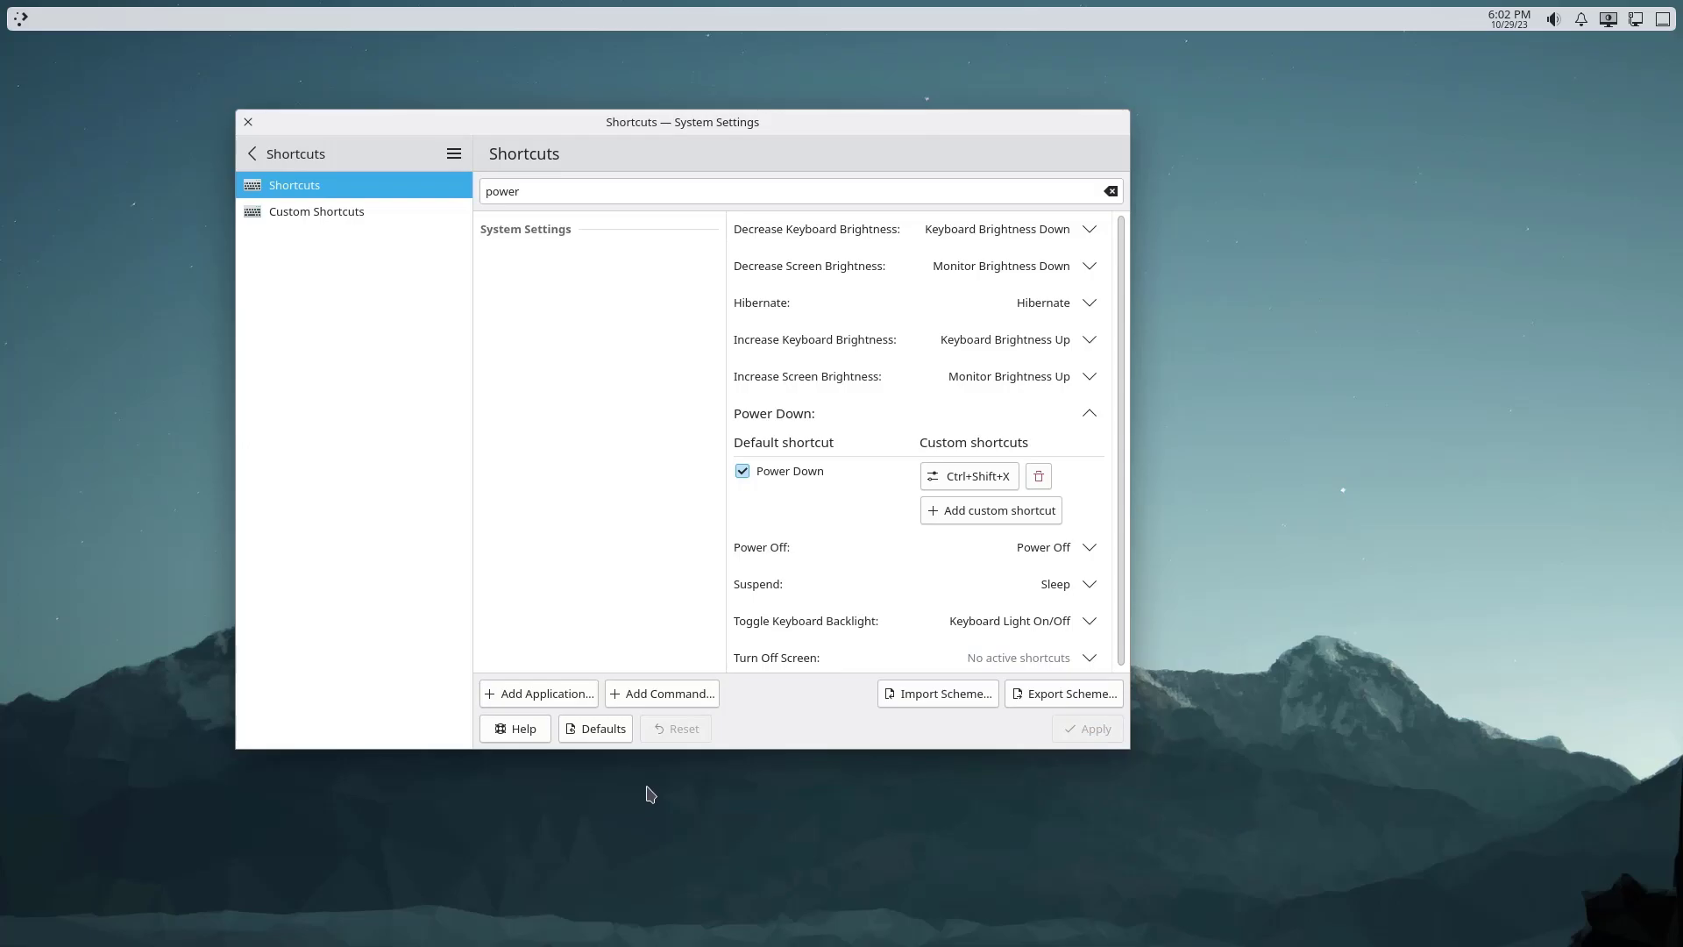
key(ctrl+shift+x)
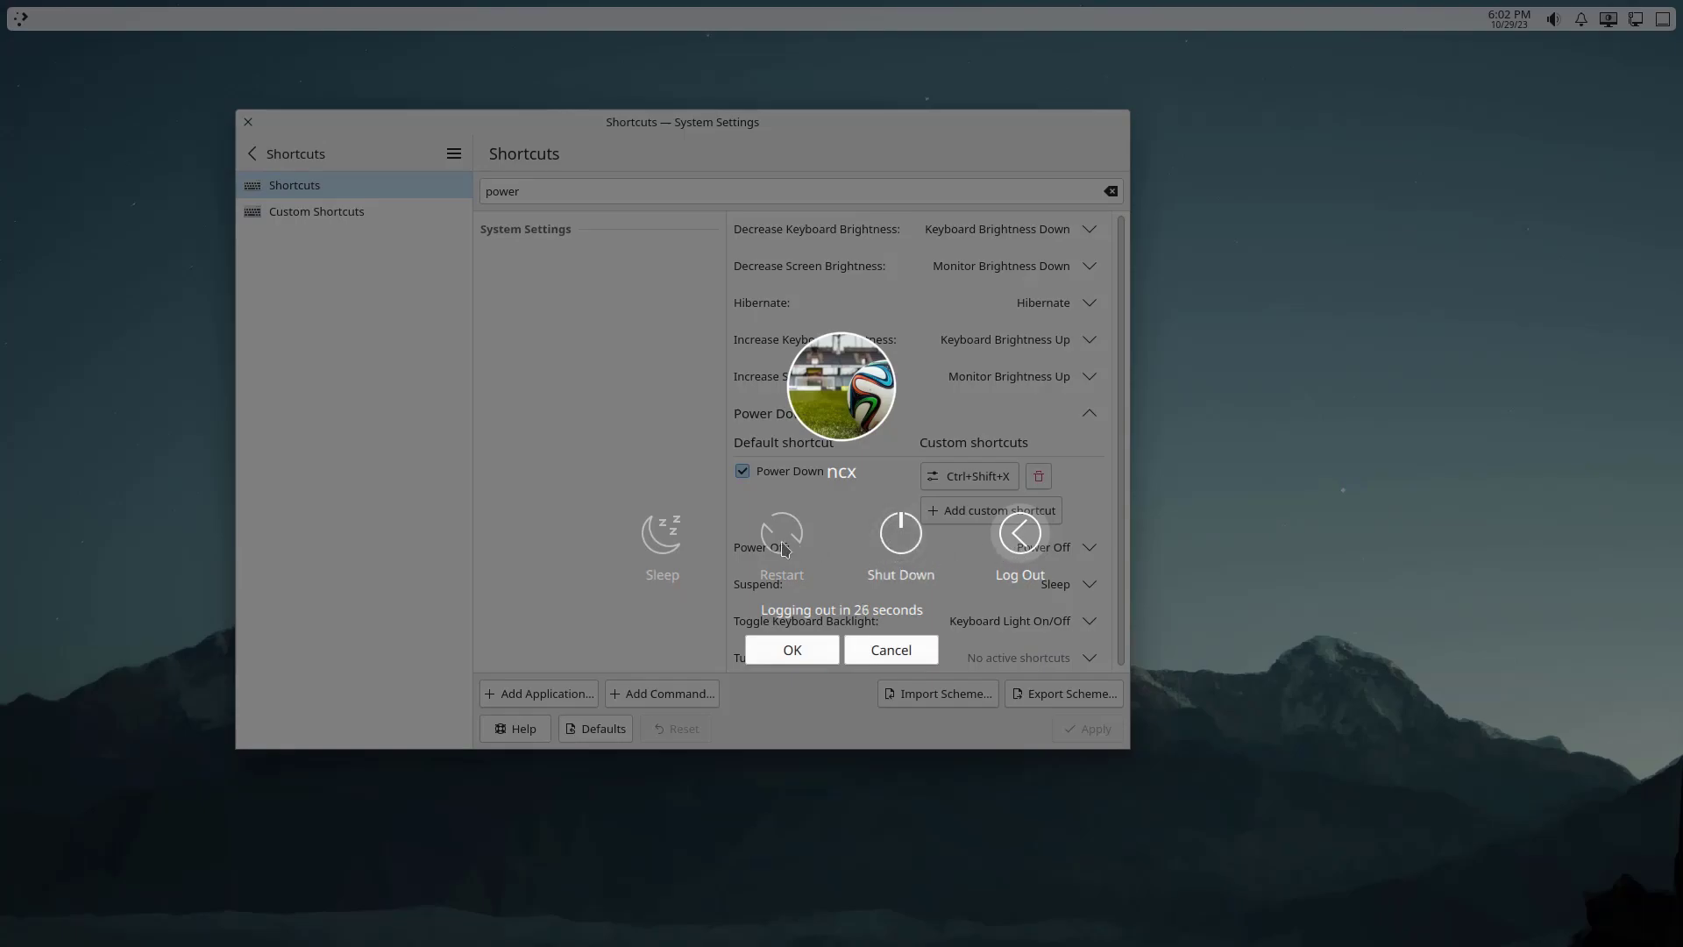
click(891, 649)
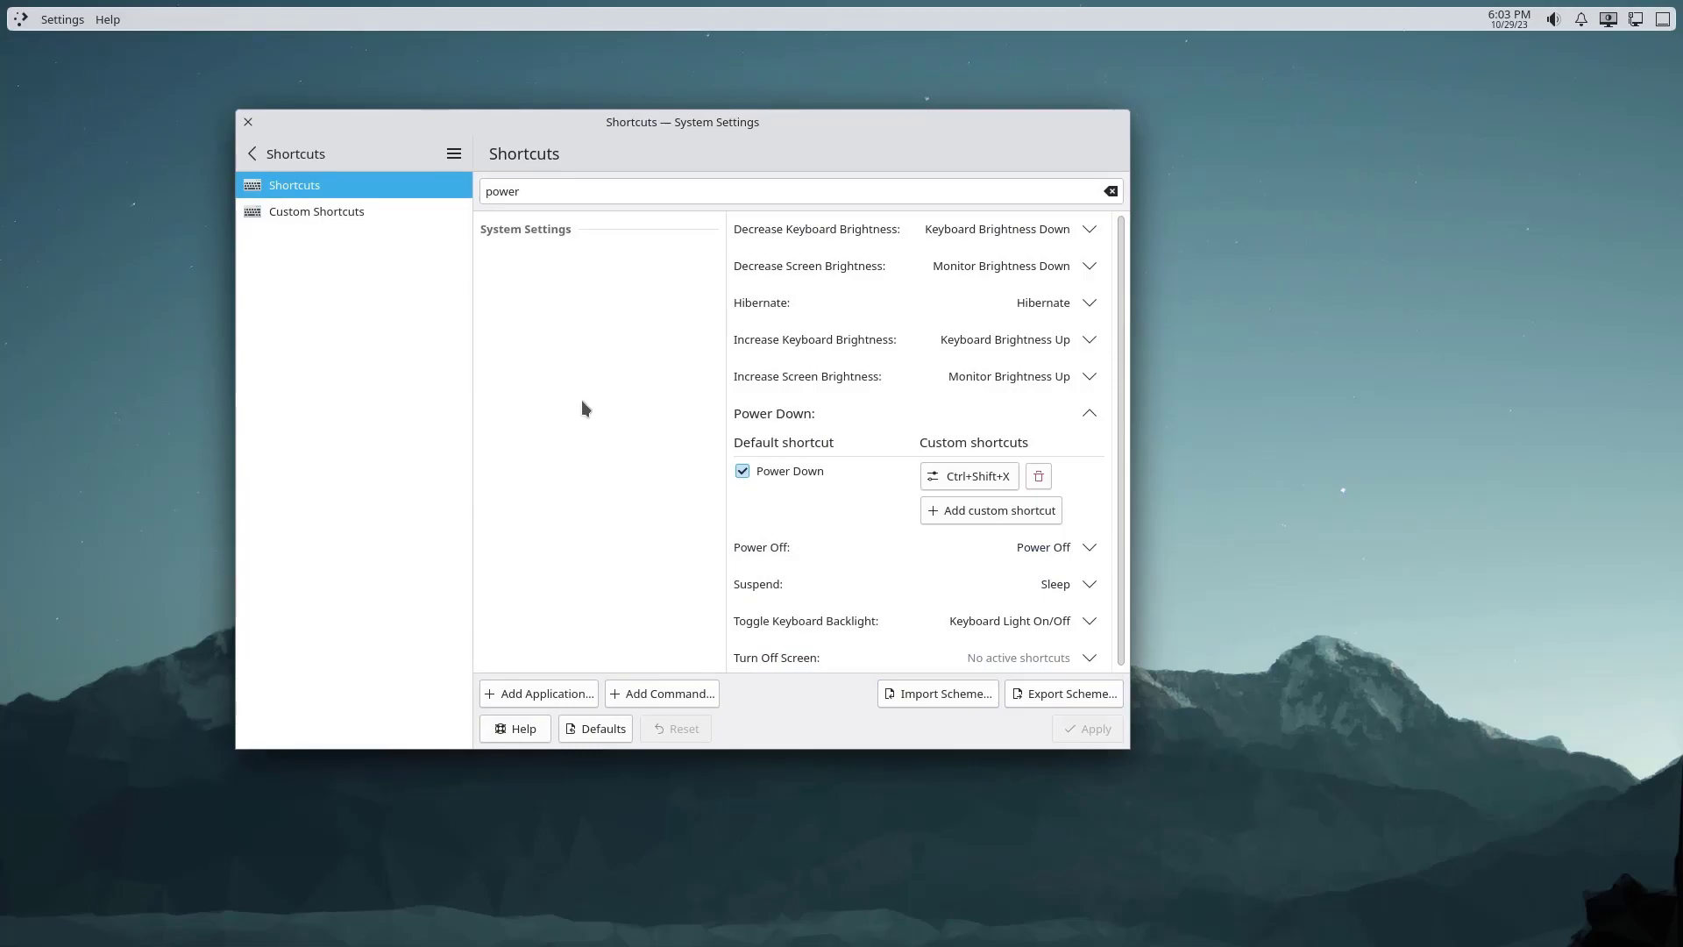
Go back from Shortcuts to the settings home and open Appearance's Global Theme page
click(296, 156)
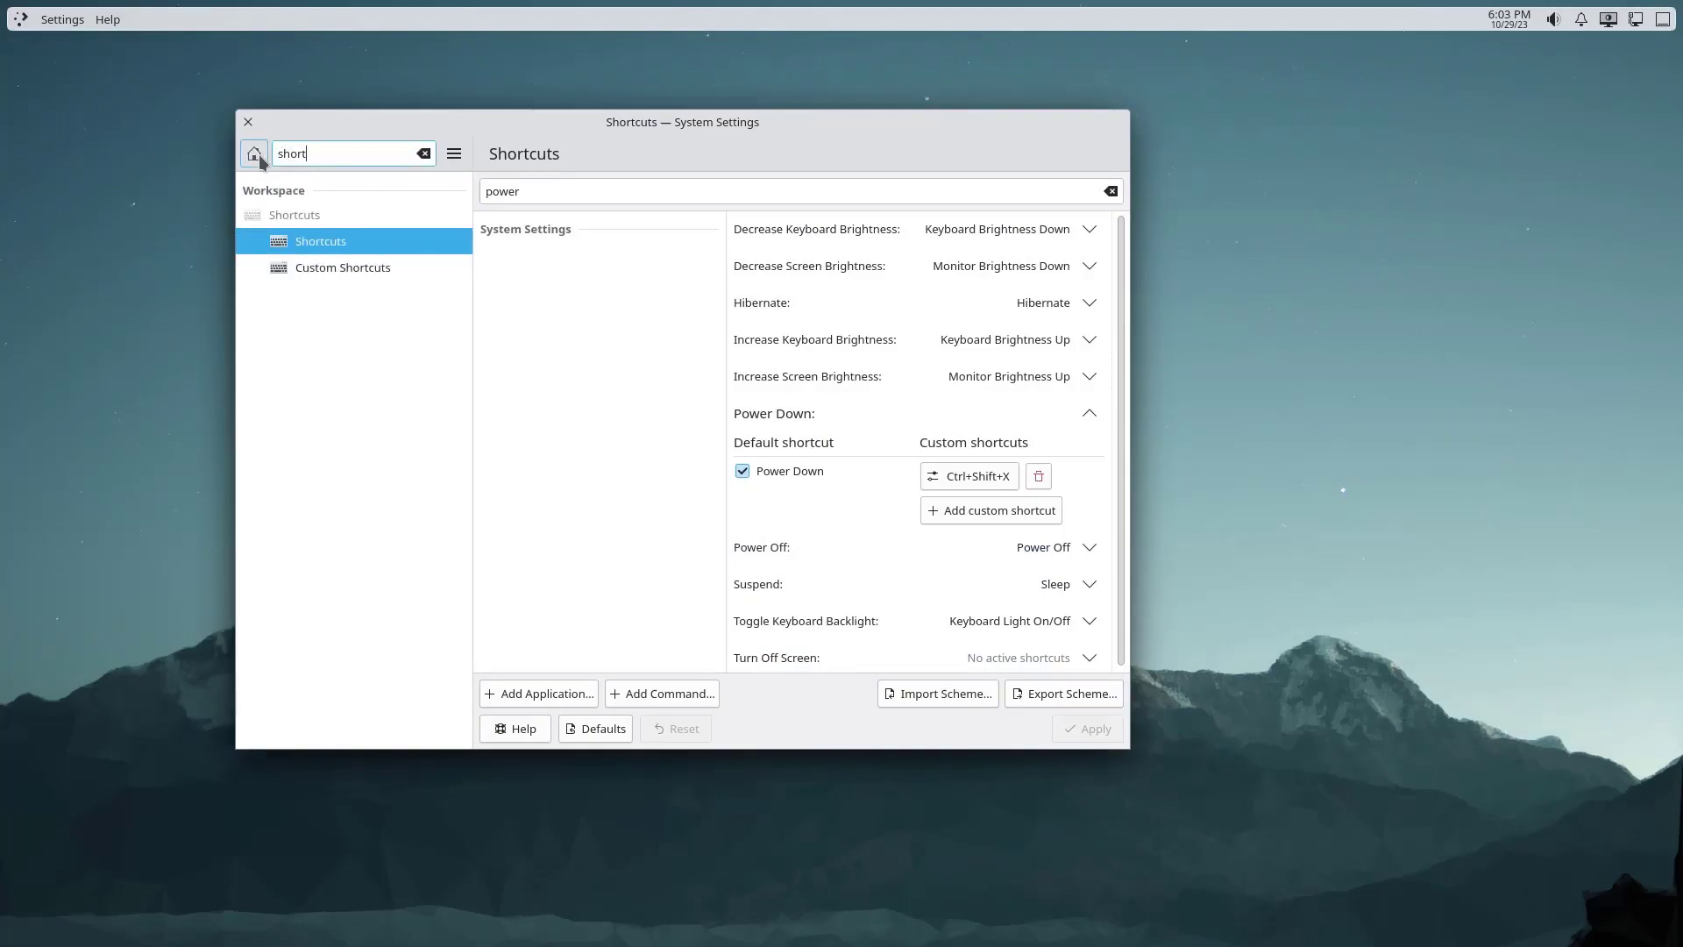
click(254, 154)
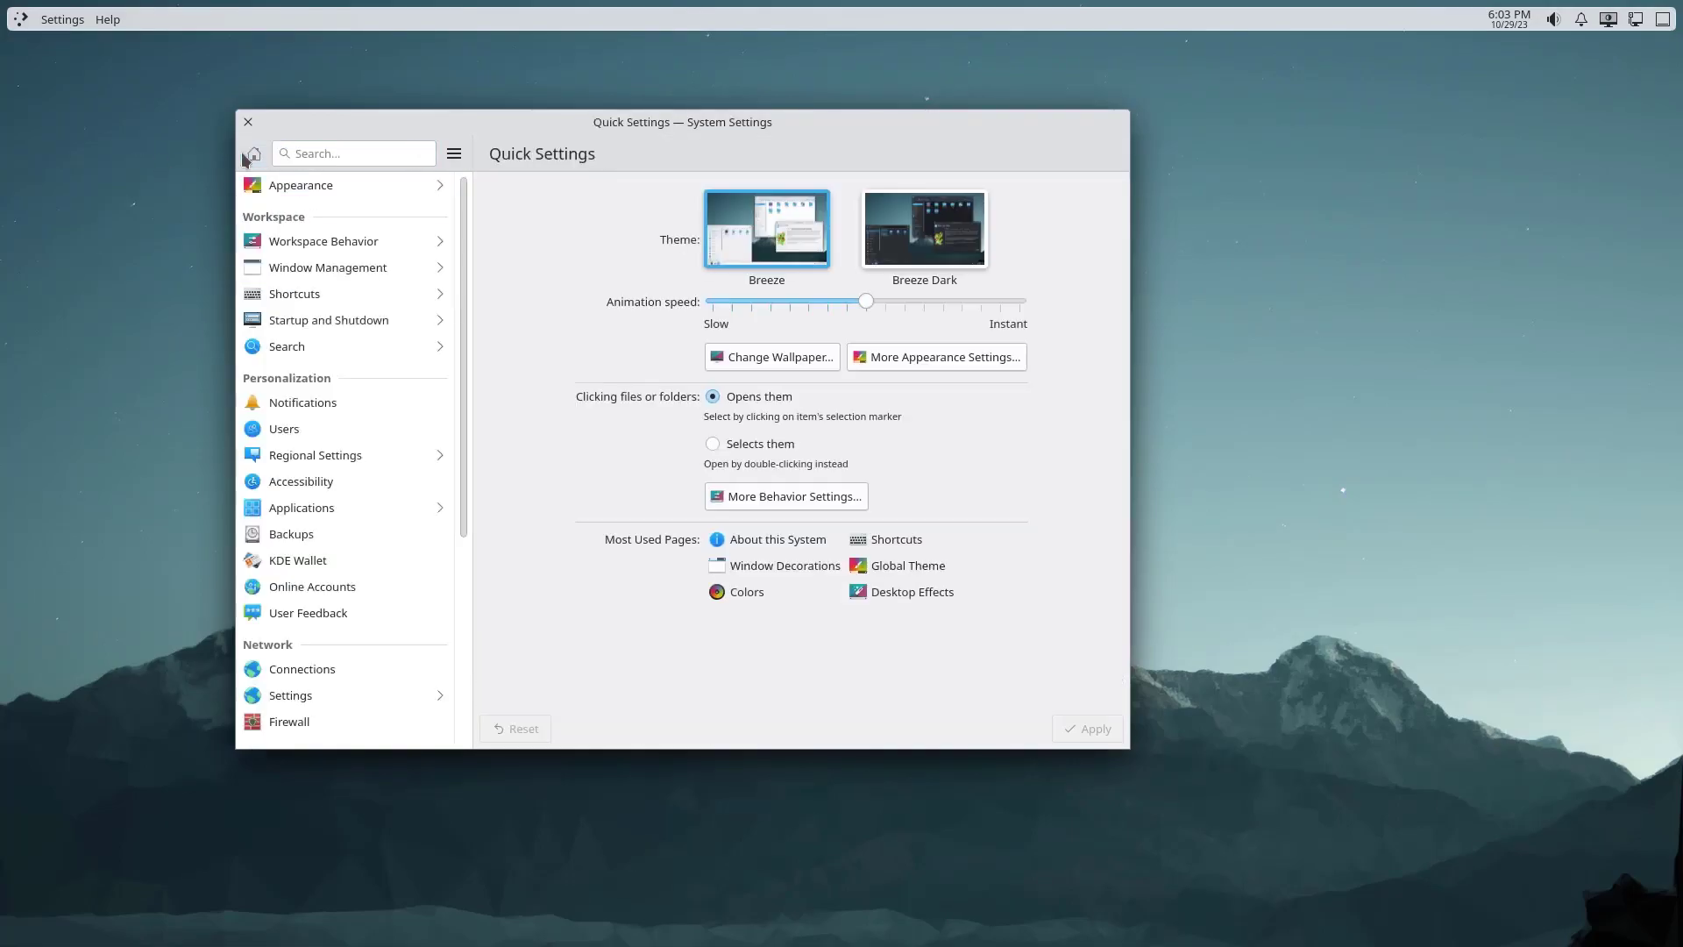
click(337, 190)
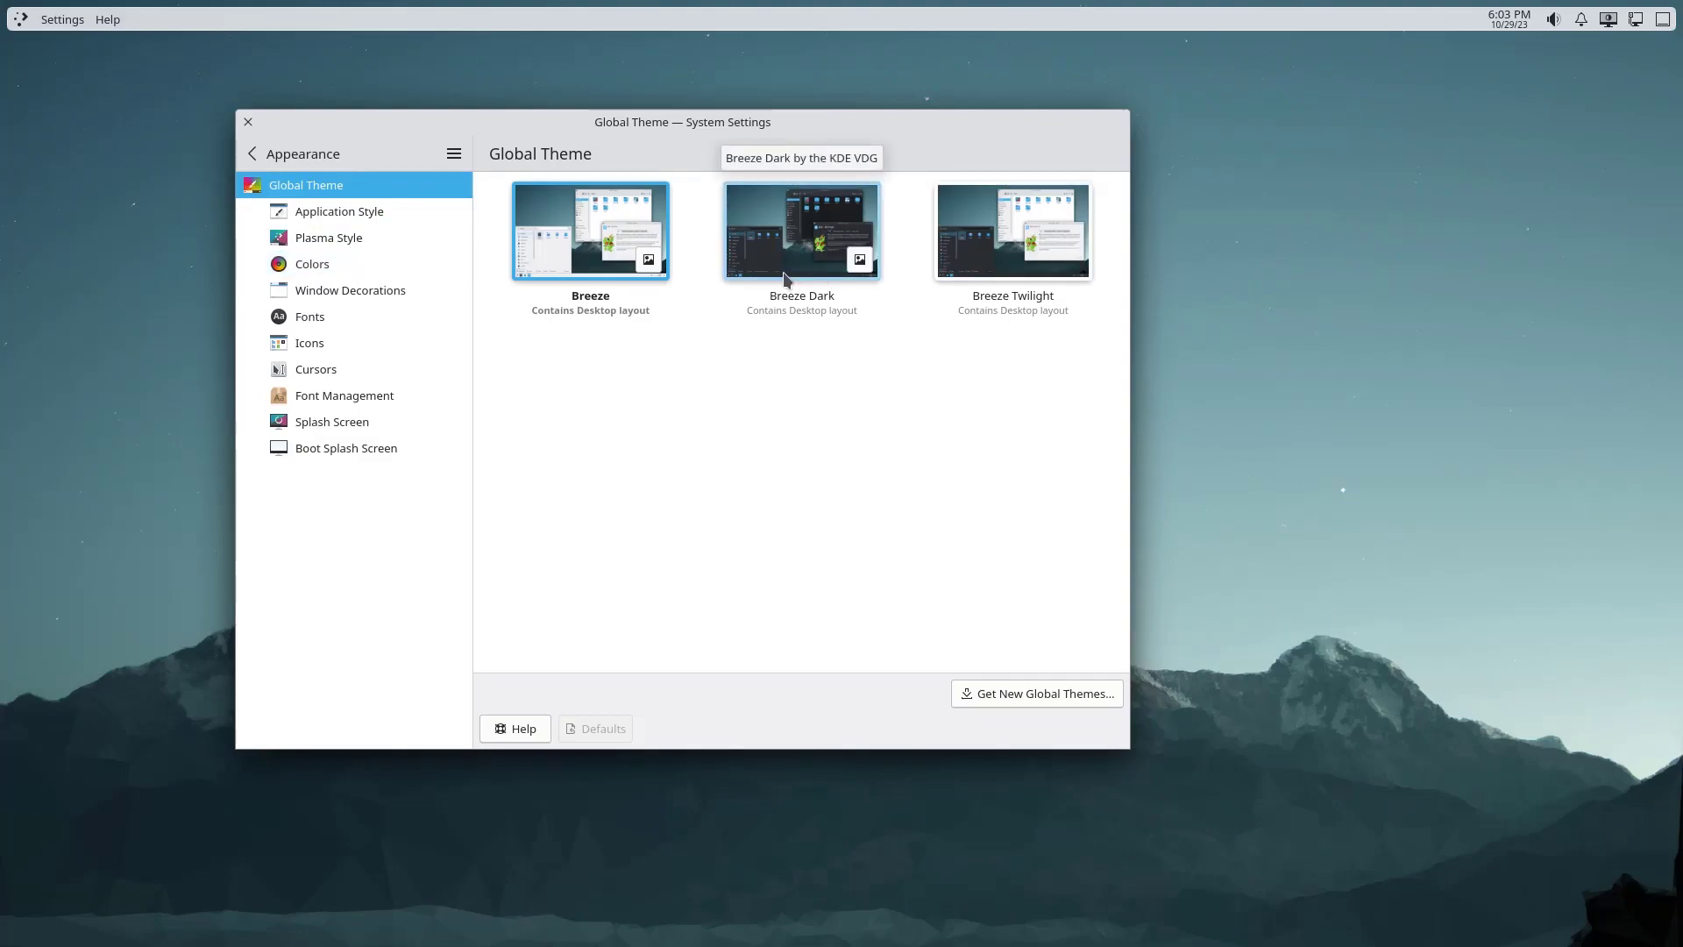
click(1053, 704)
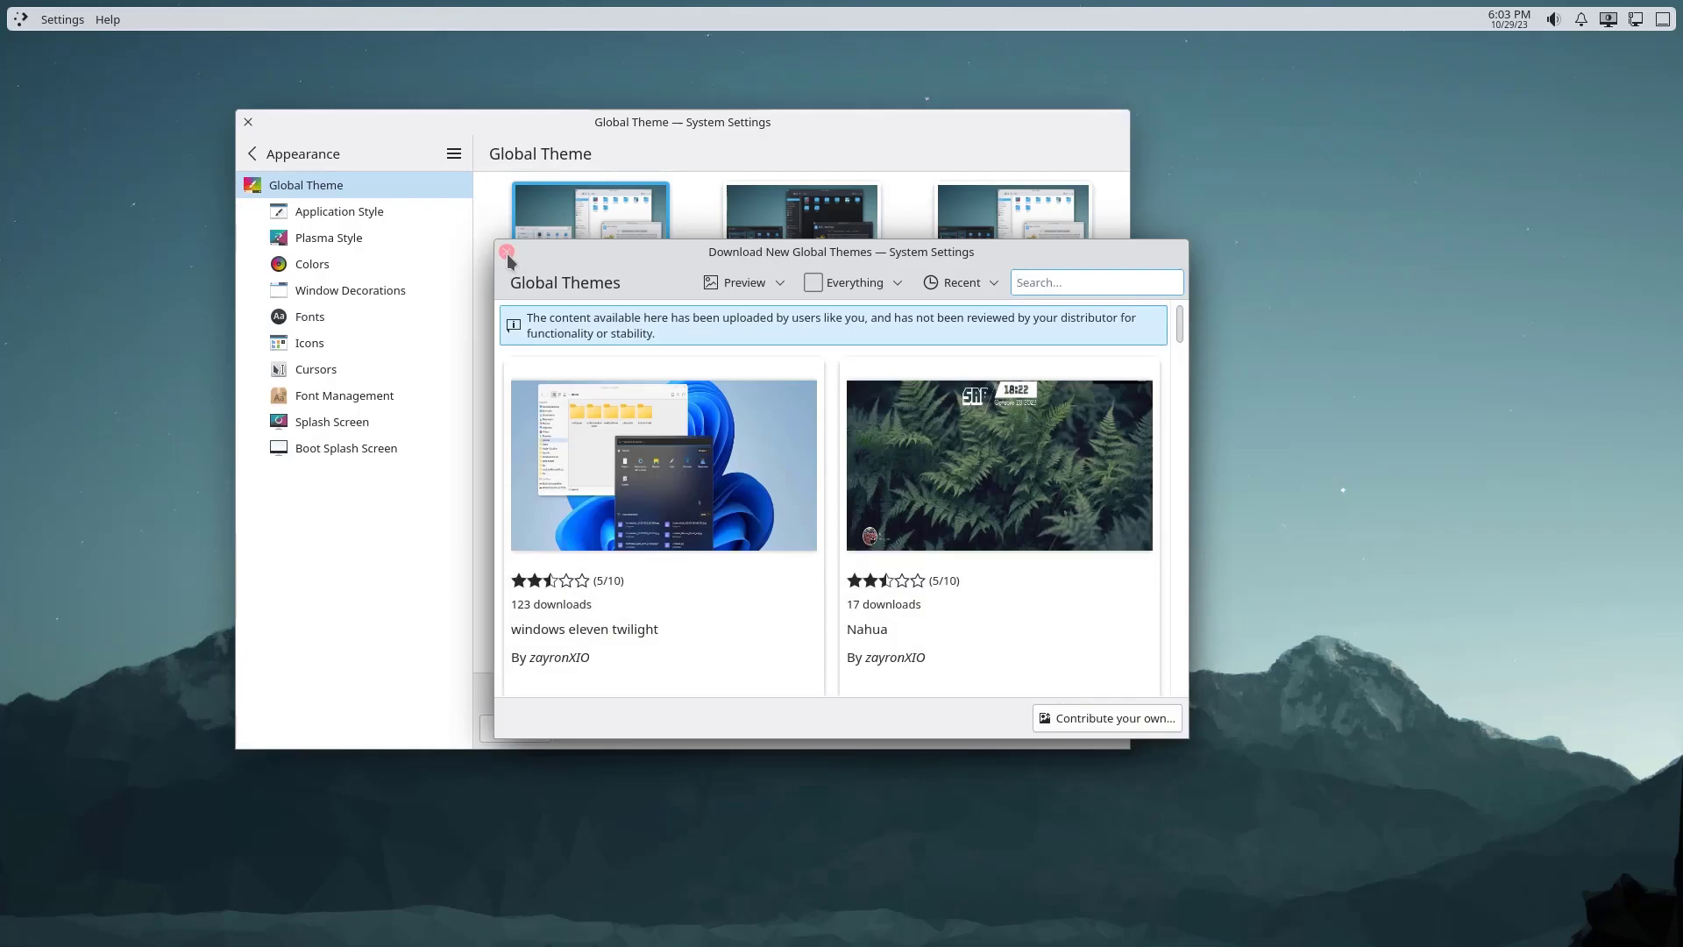
click(507, 253)
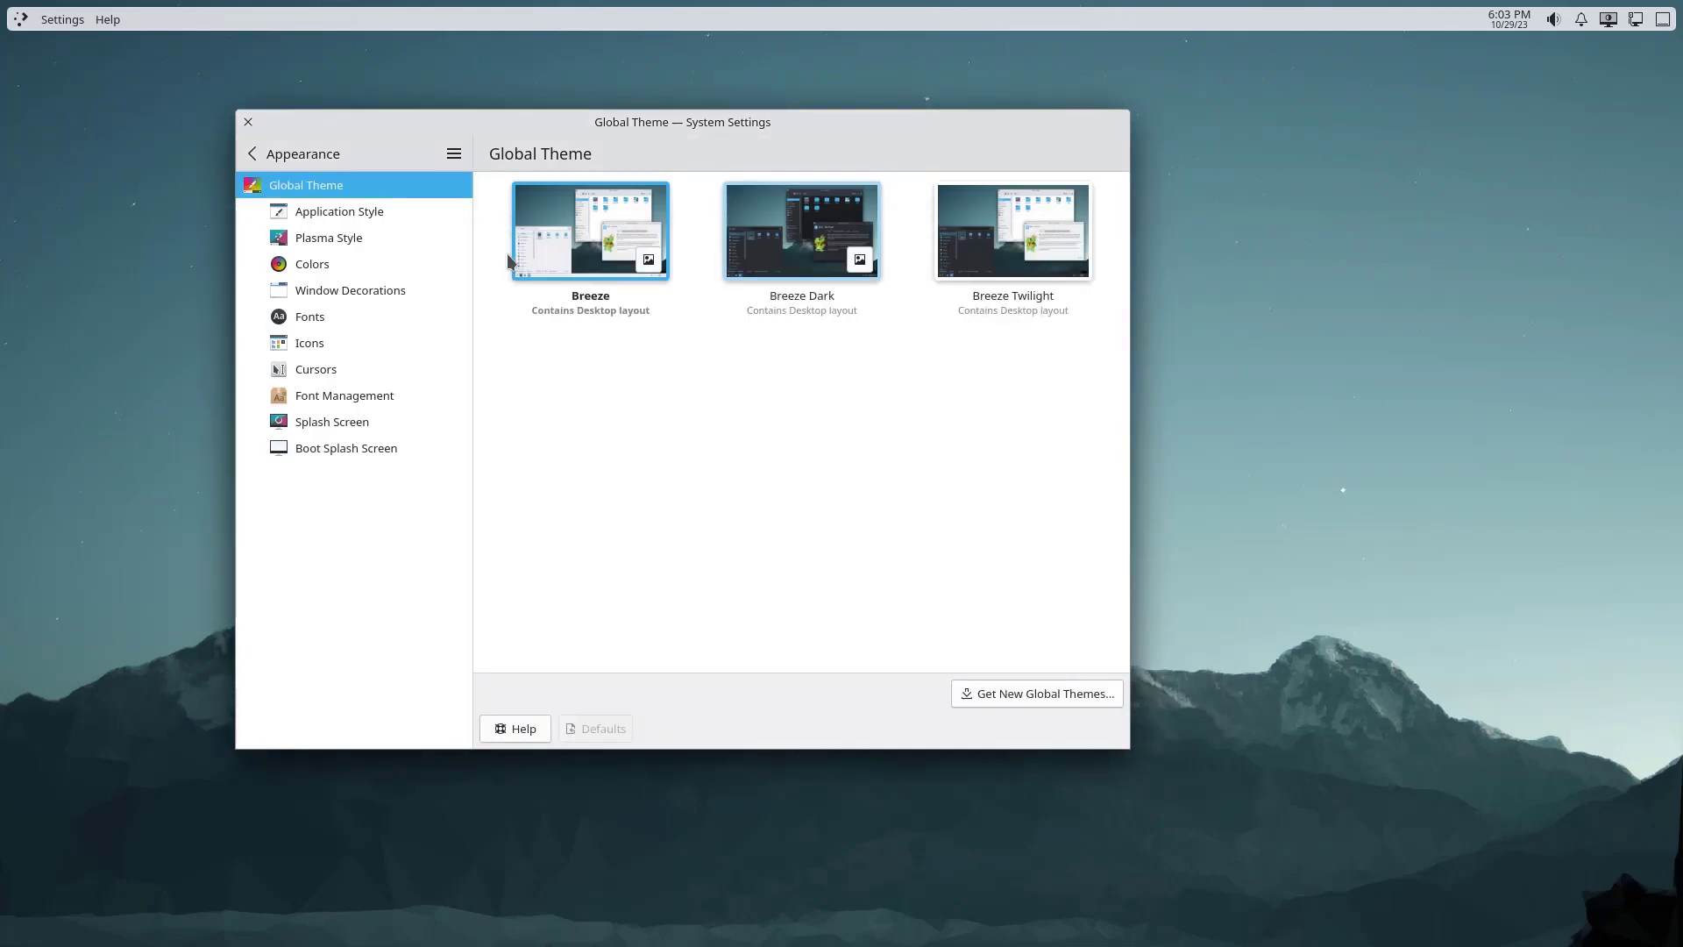
Apply the Colorful-Blue-Dark colour scheme, then return to the Global Theme page
click(345, 271)
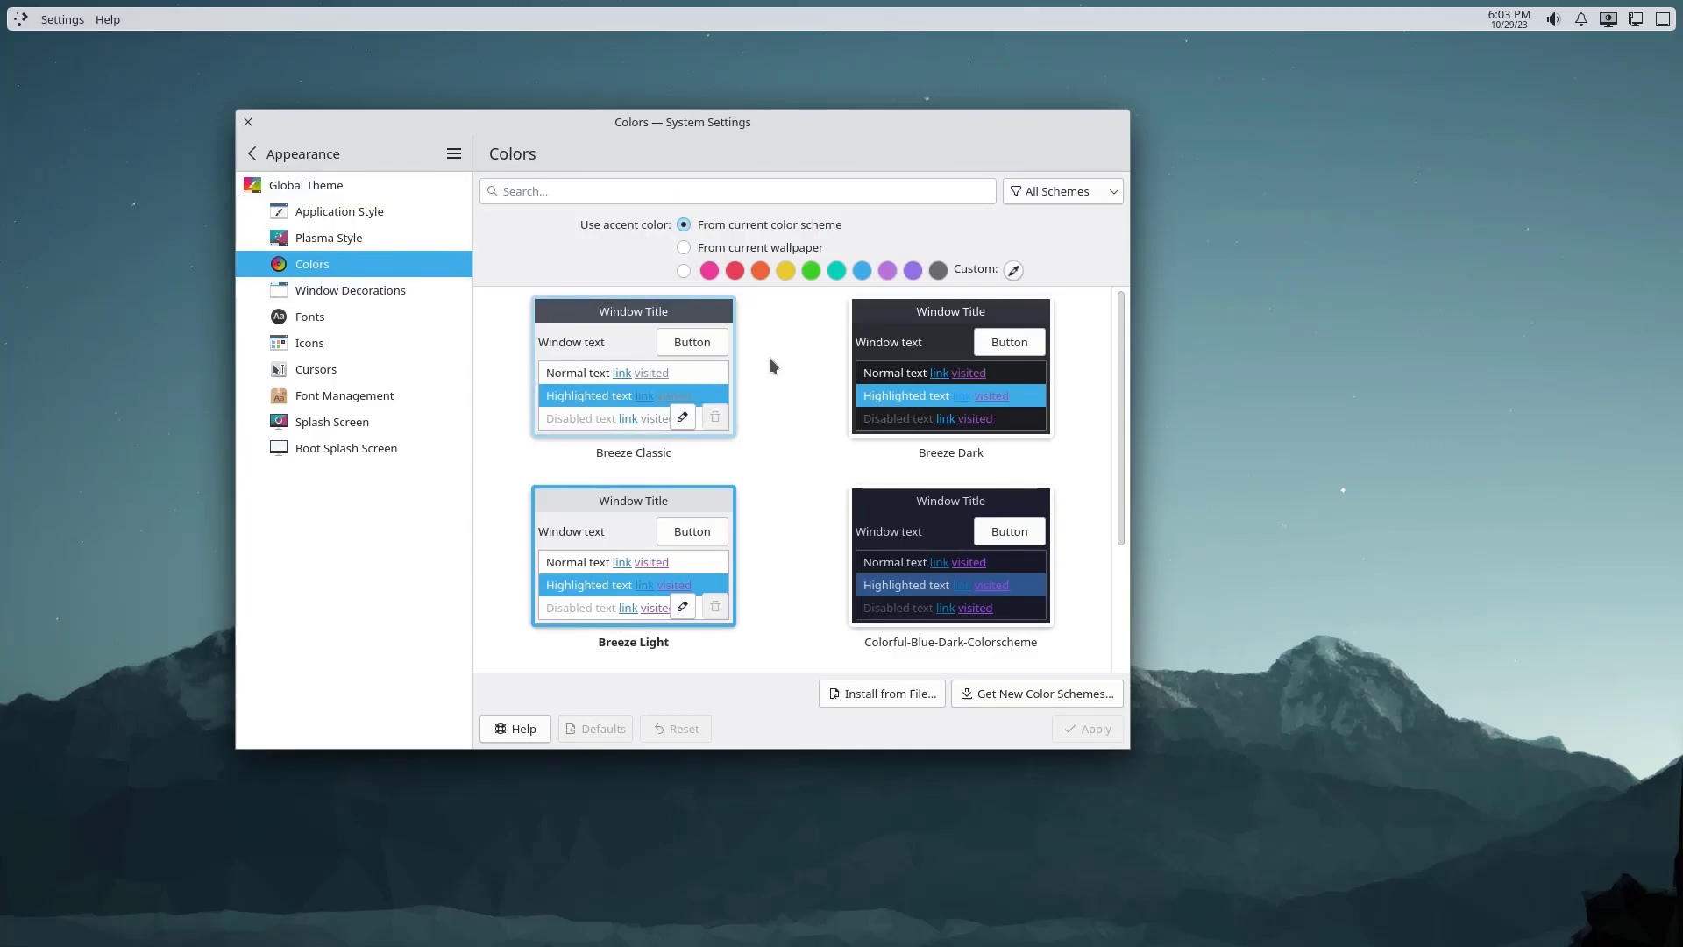
scroll(770, 356, down, 2)
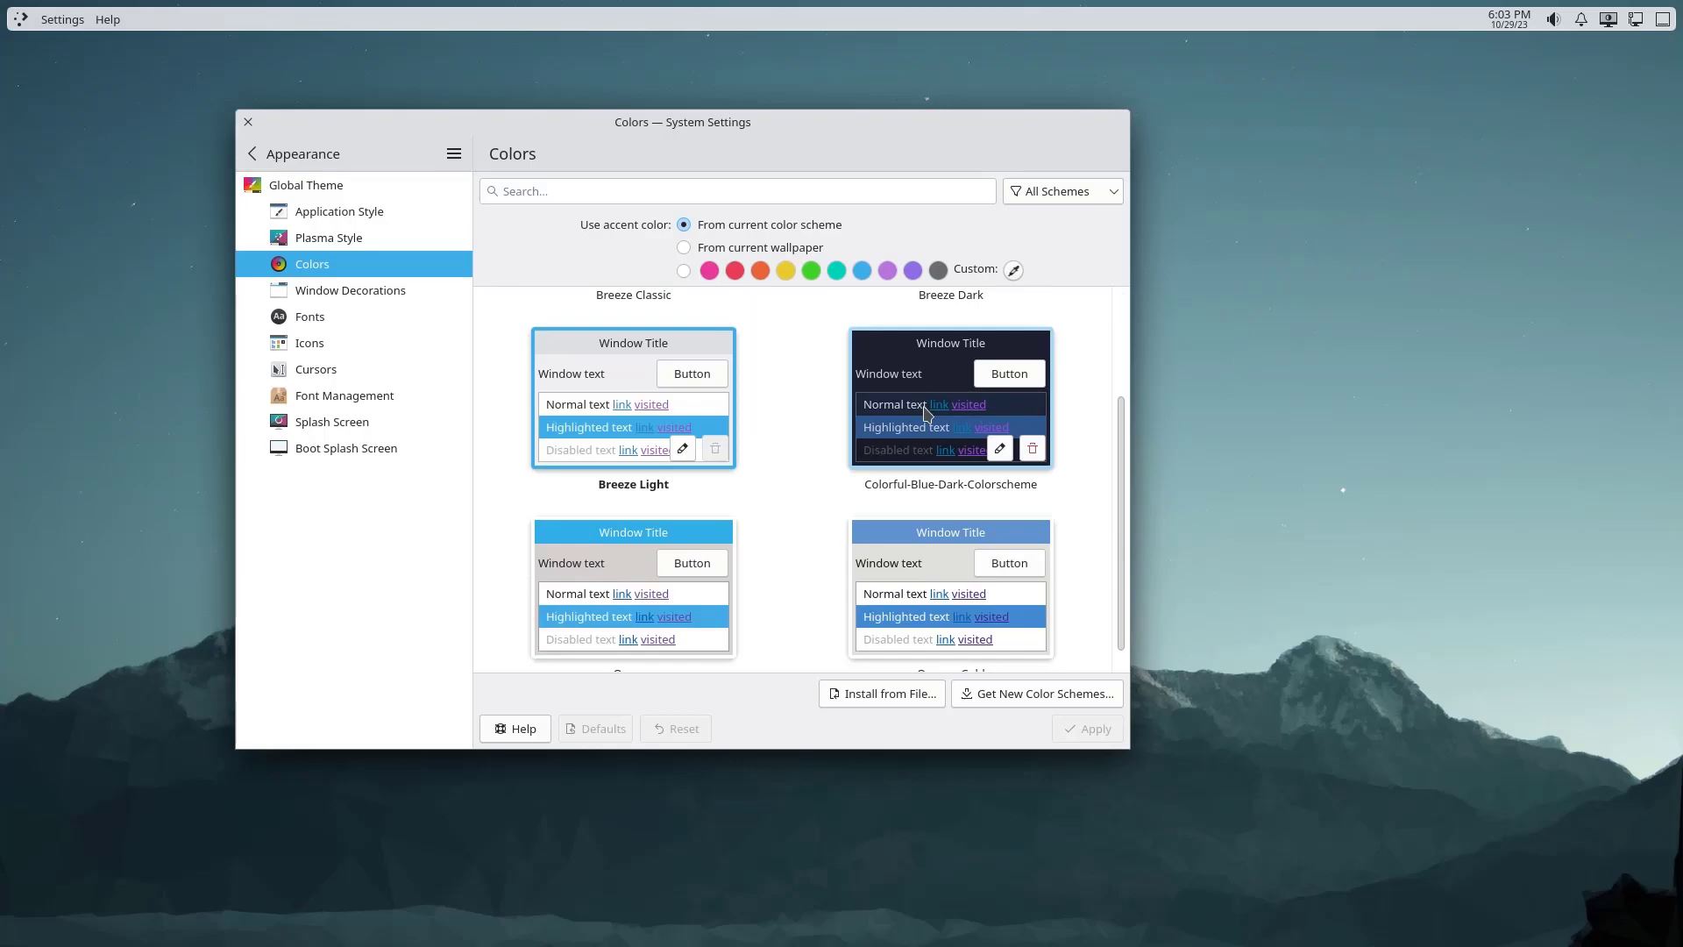
click(974, 410)
click(1078, 730)
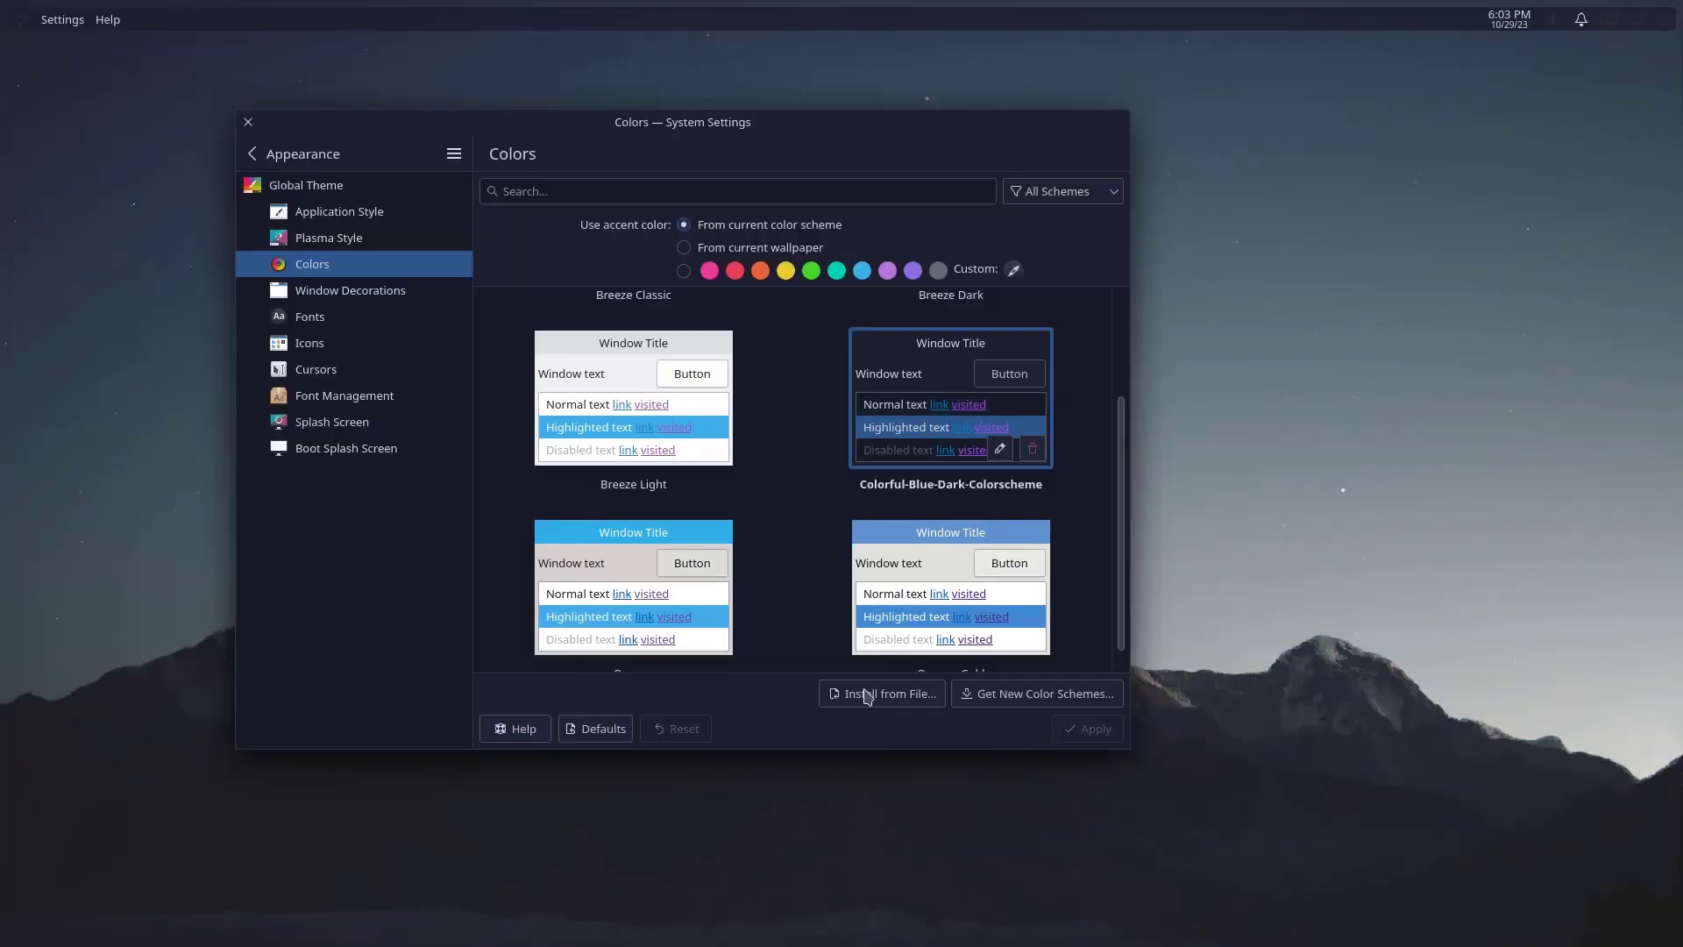
drag(635, 123, 734, 111)
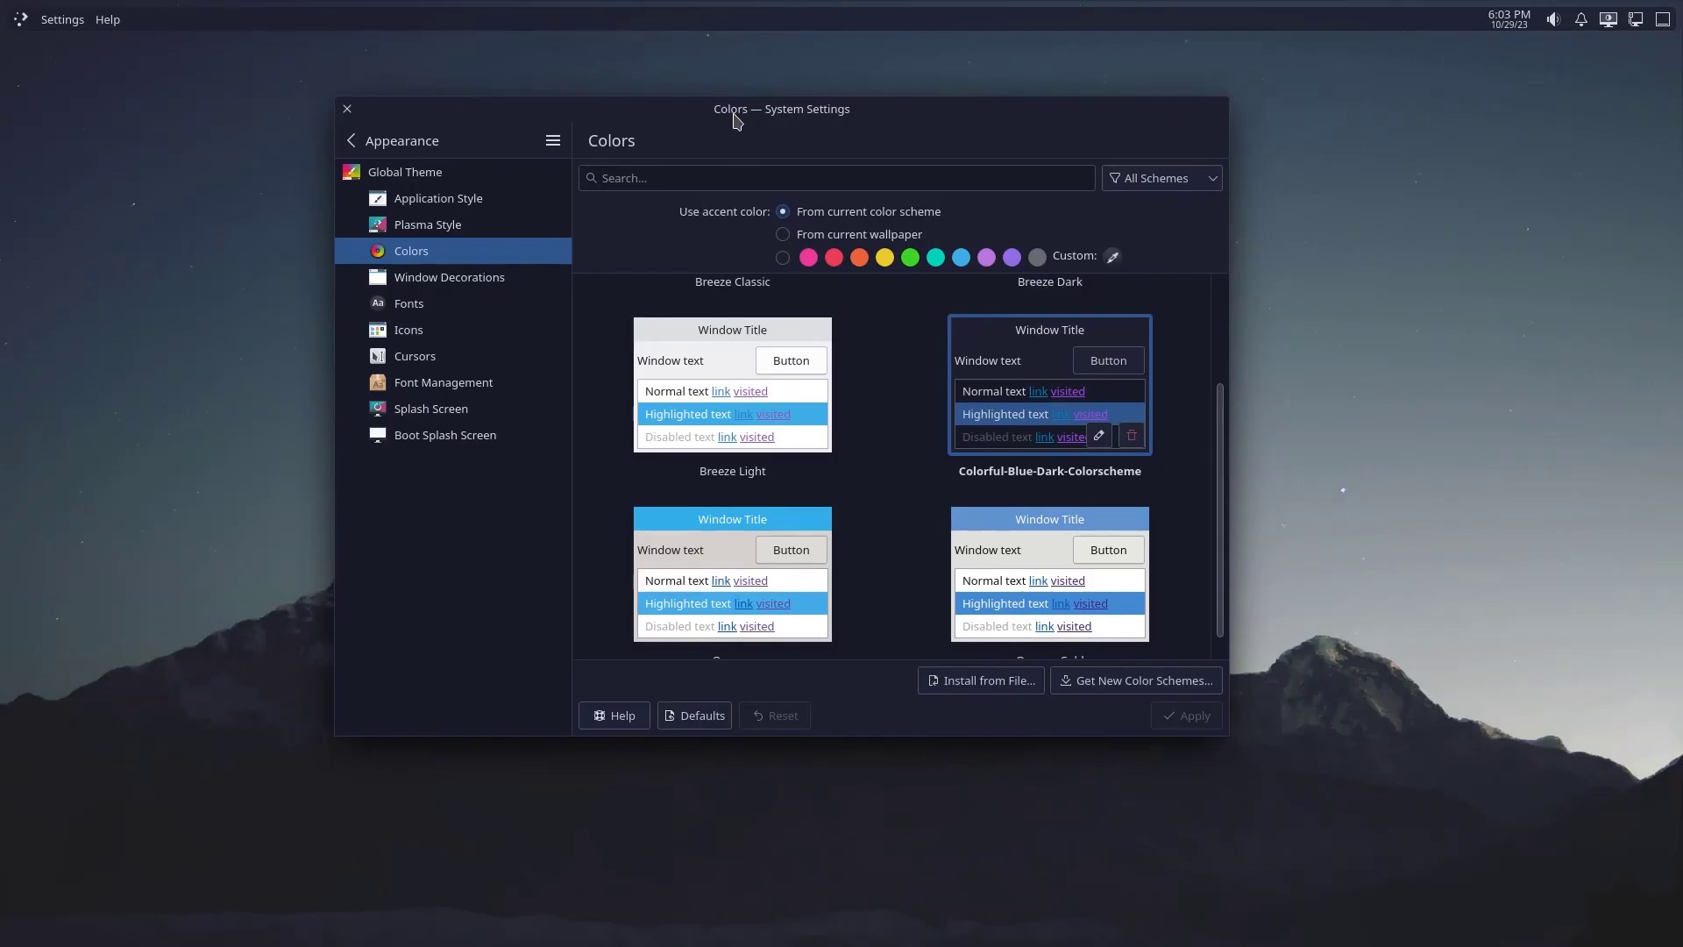
click(341, 175)
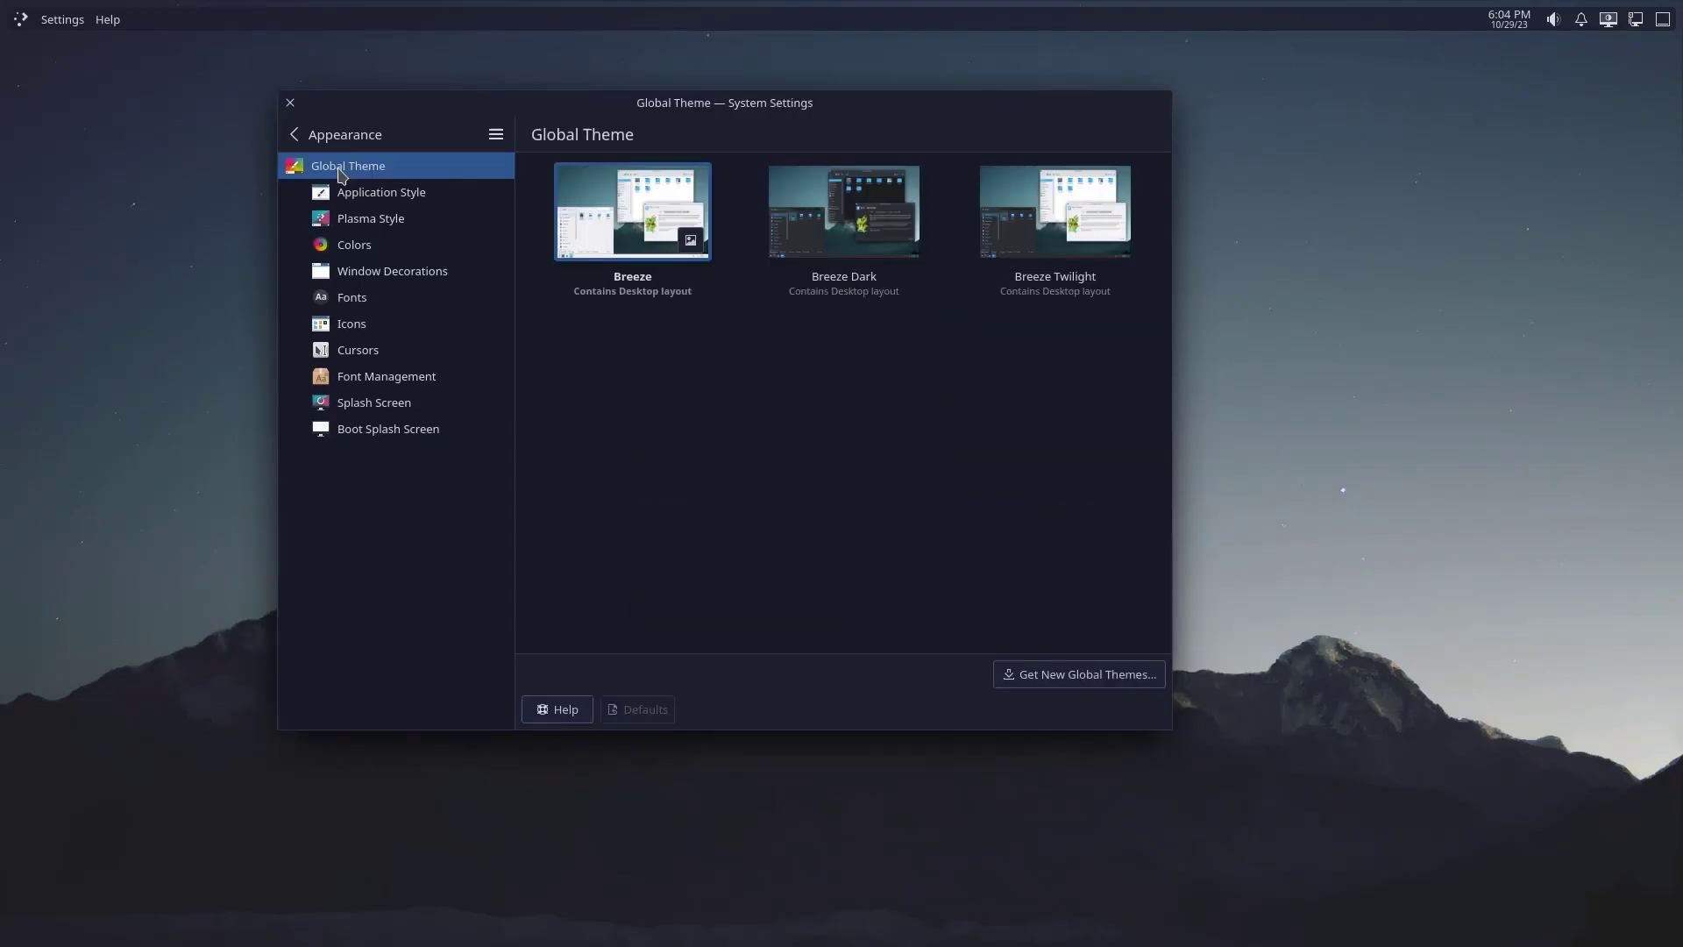
From the desktop context menu, open wallpaper settings and pick Sunset-Mountain-Lake from the grid
right_click(120, 336)
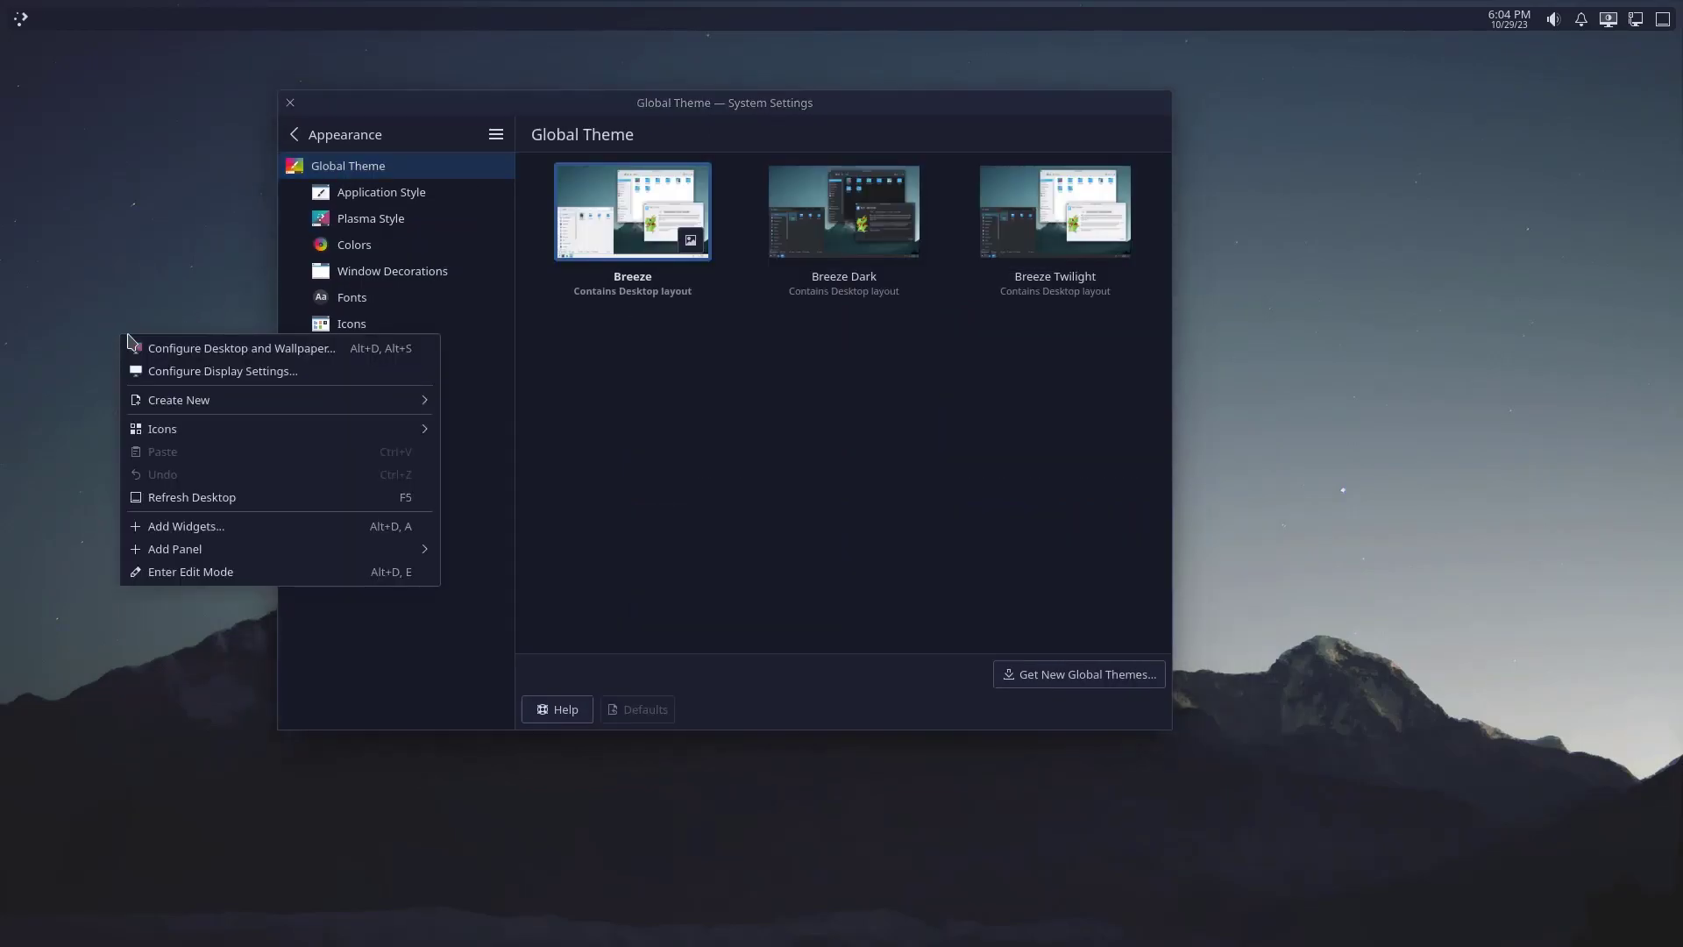
click(154, 351)
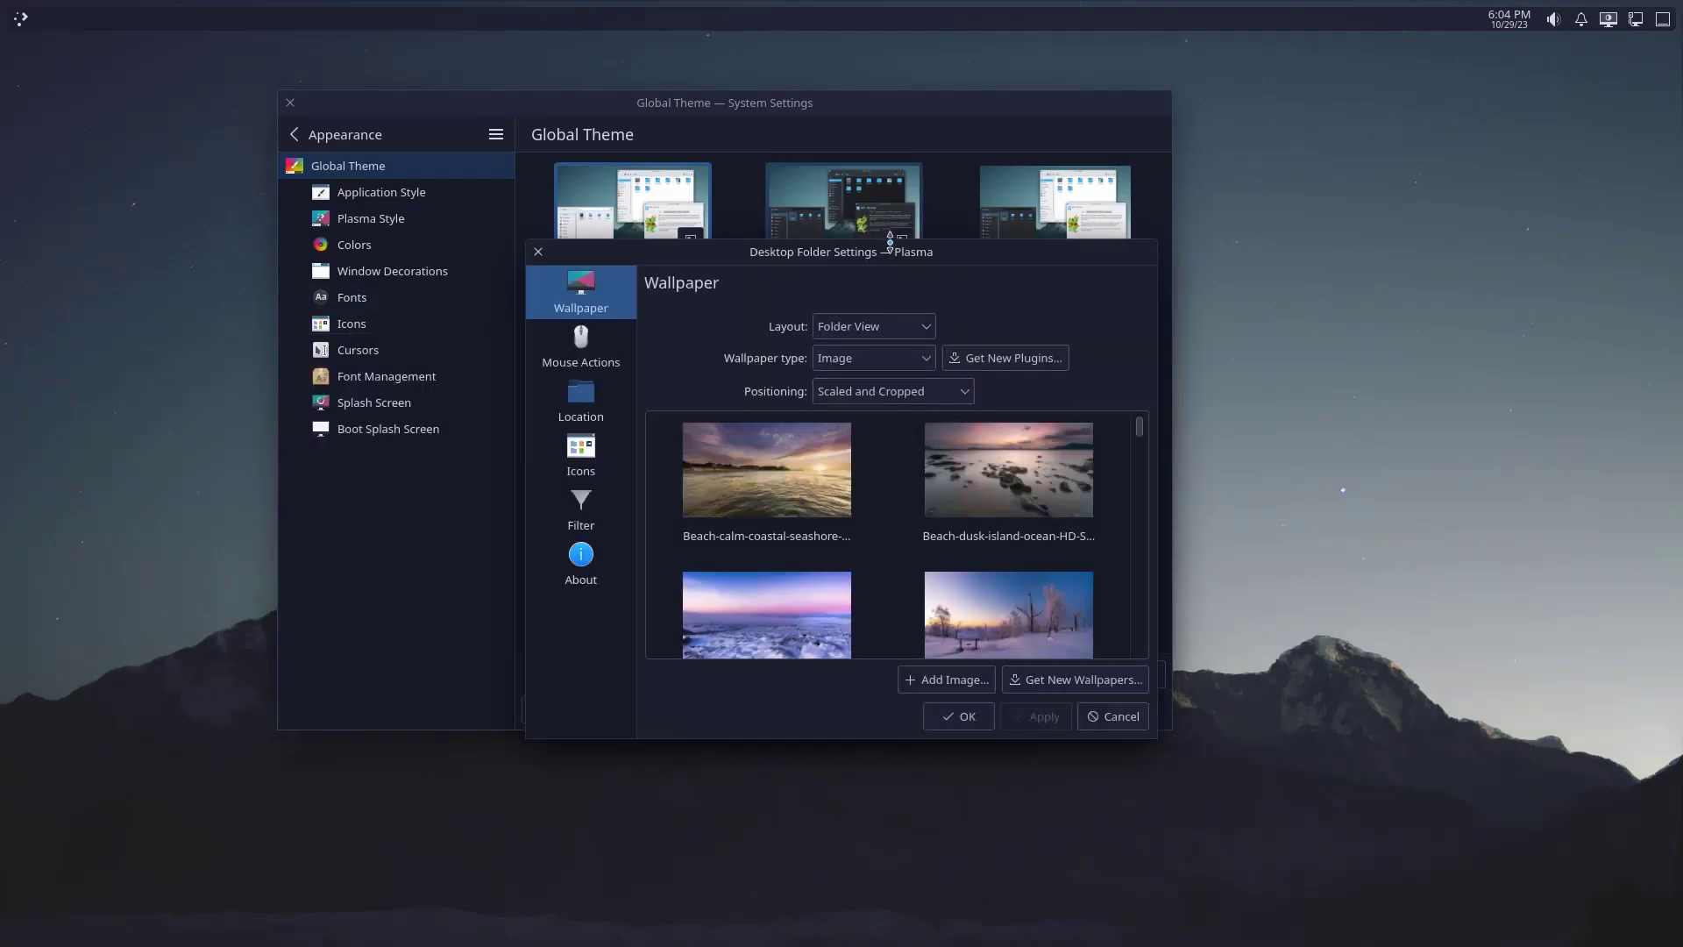
drag(894, 262, 835, 183)
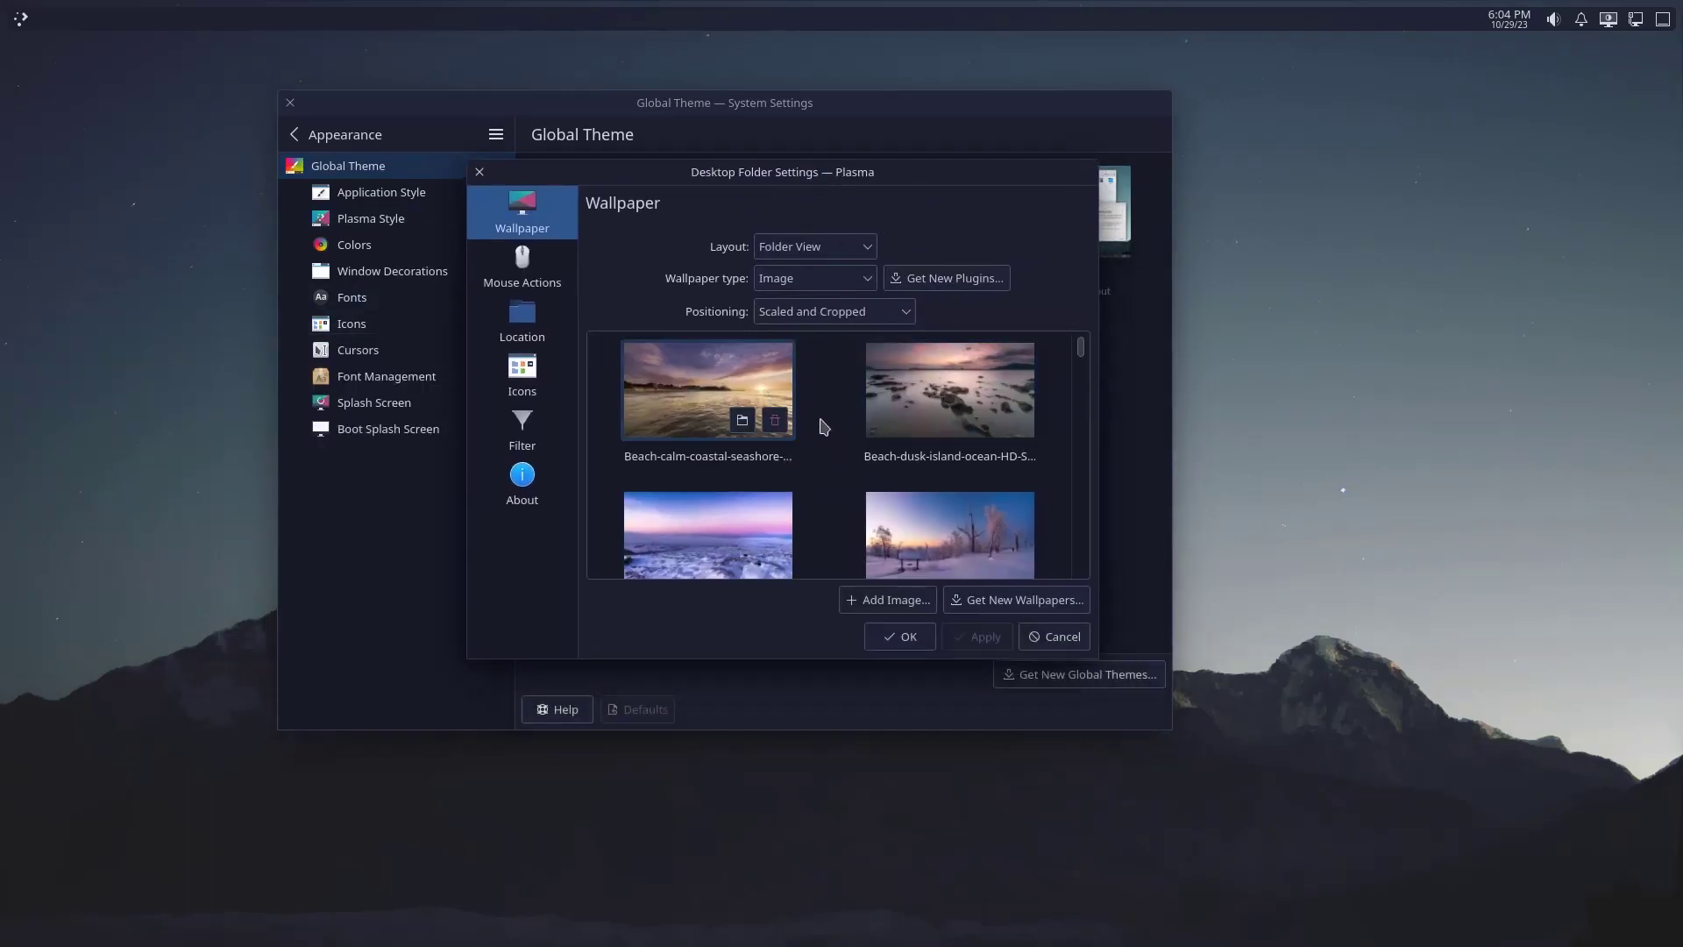
scroll(824, 426, down, 2)
scroll(824, 426, down, 3)
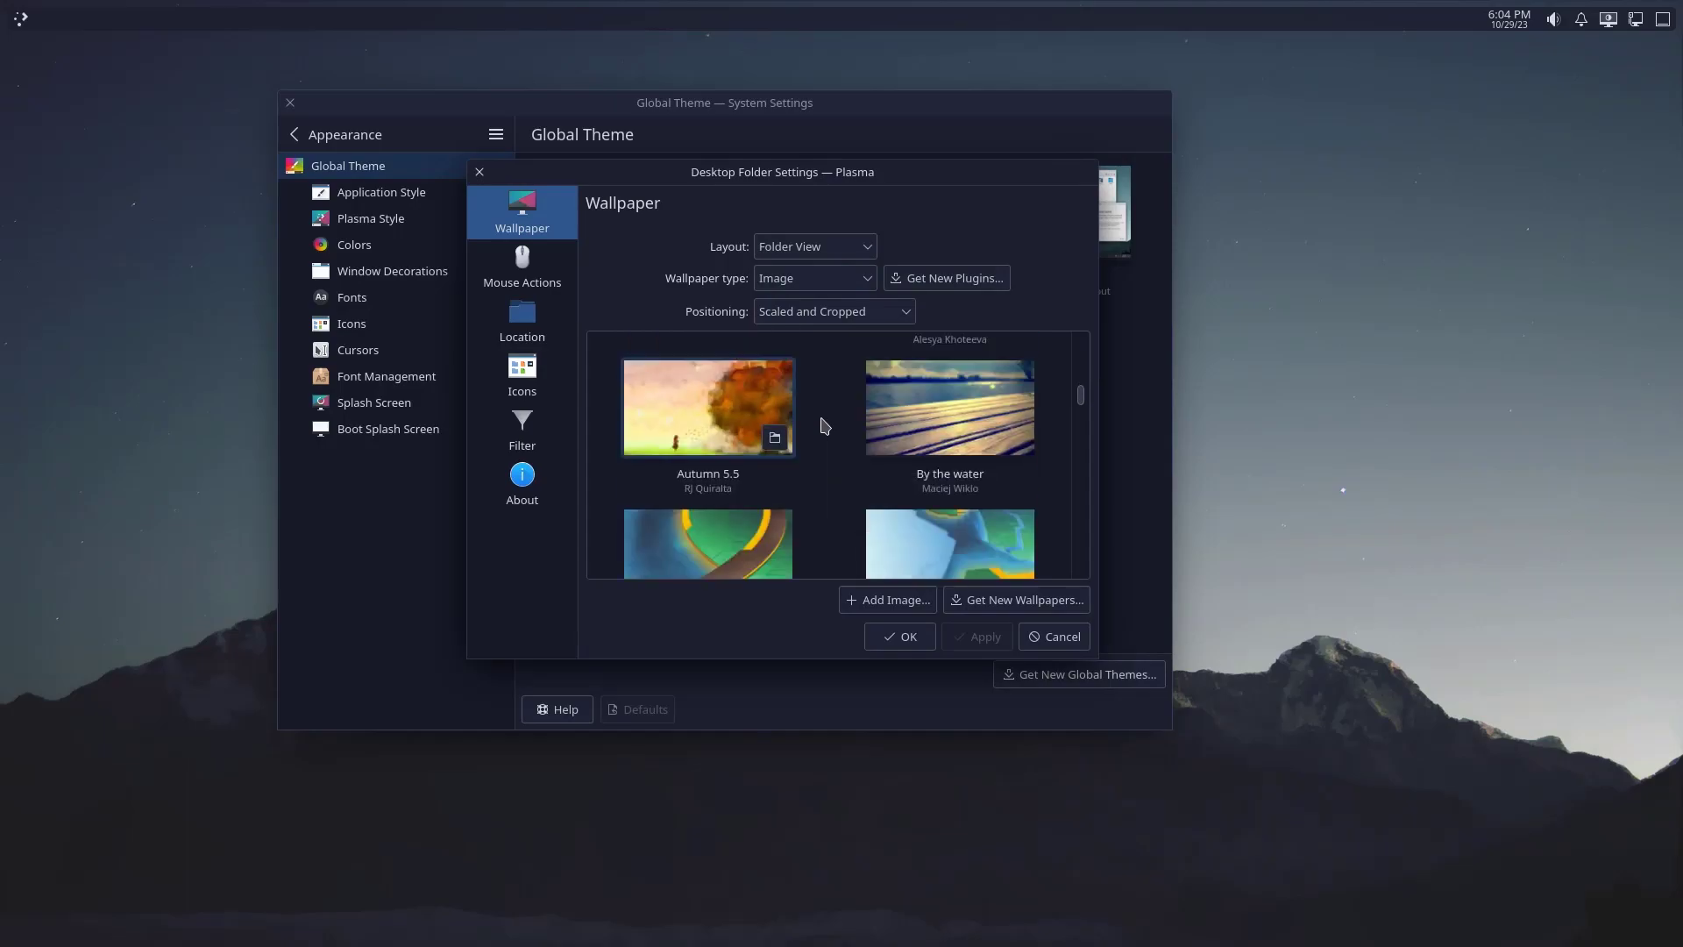
scroll(823, 426, down, 3)
scroll(824, 425, down, 2)
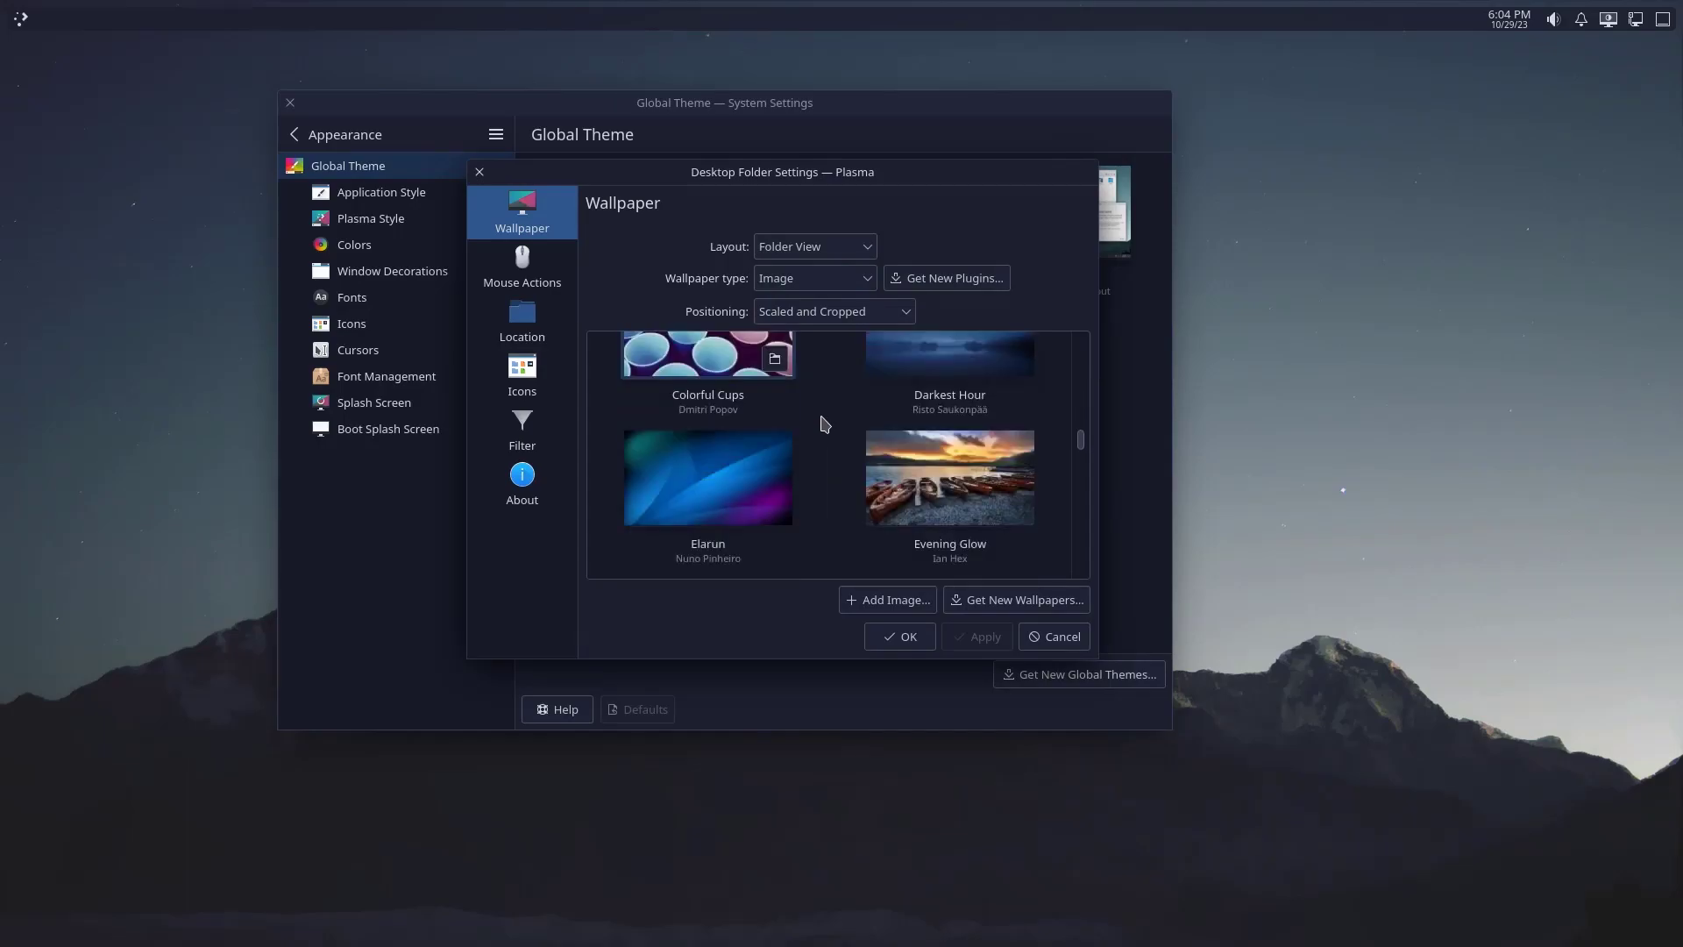
scroll(824, 424, up, 7)
click(708, 478)
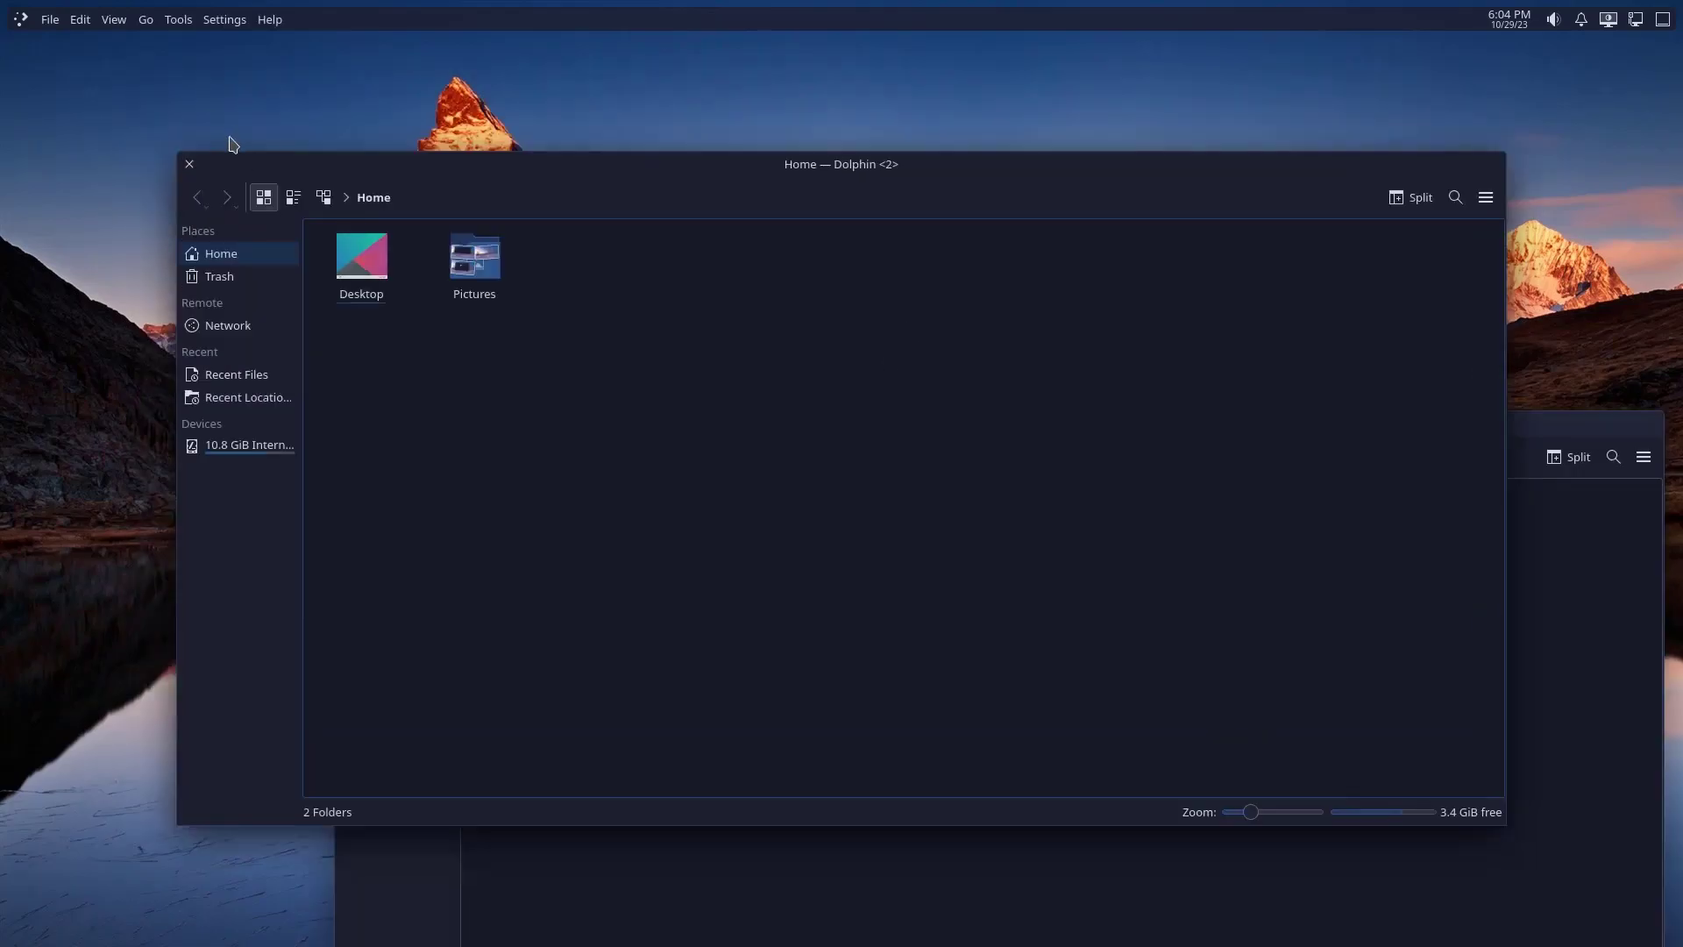
Close the leftover Dolphin windows, then choose the snowy winter landscape wallpaper and confirm with OK
click(189, 163)
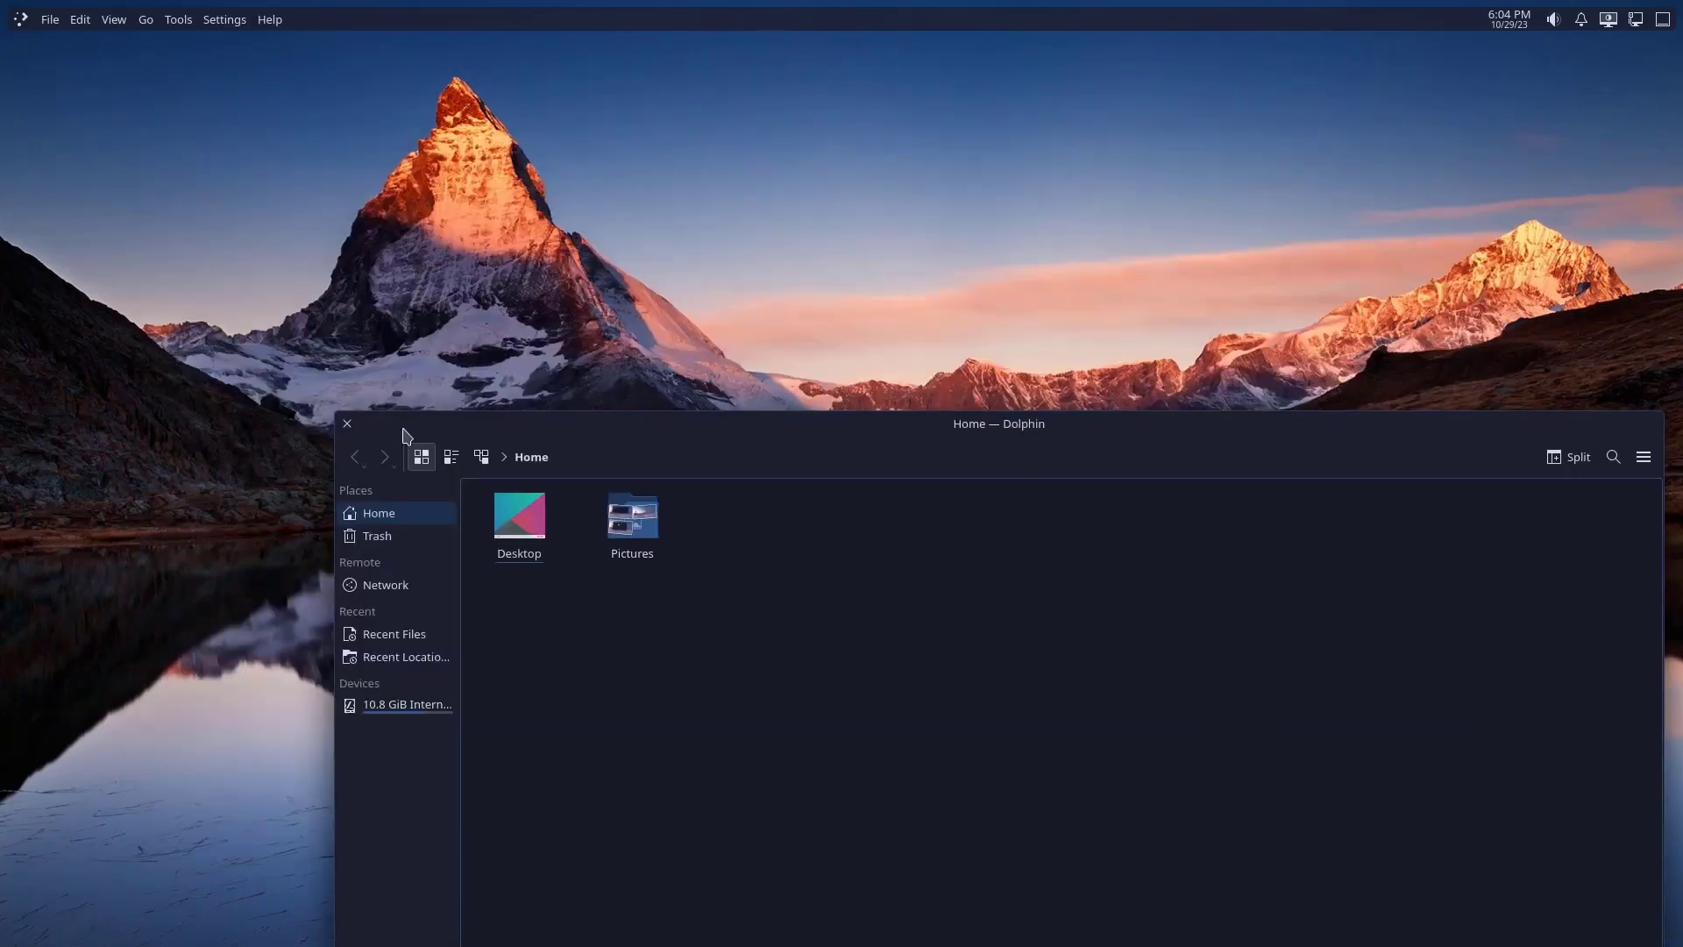
click(347, 423)
click(767, 574)
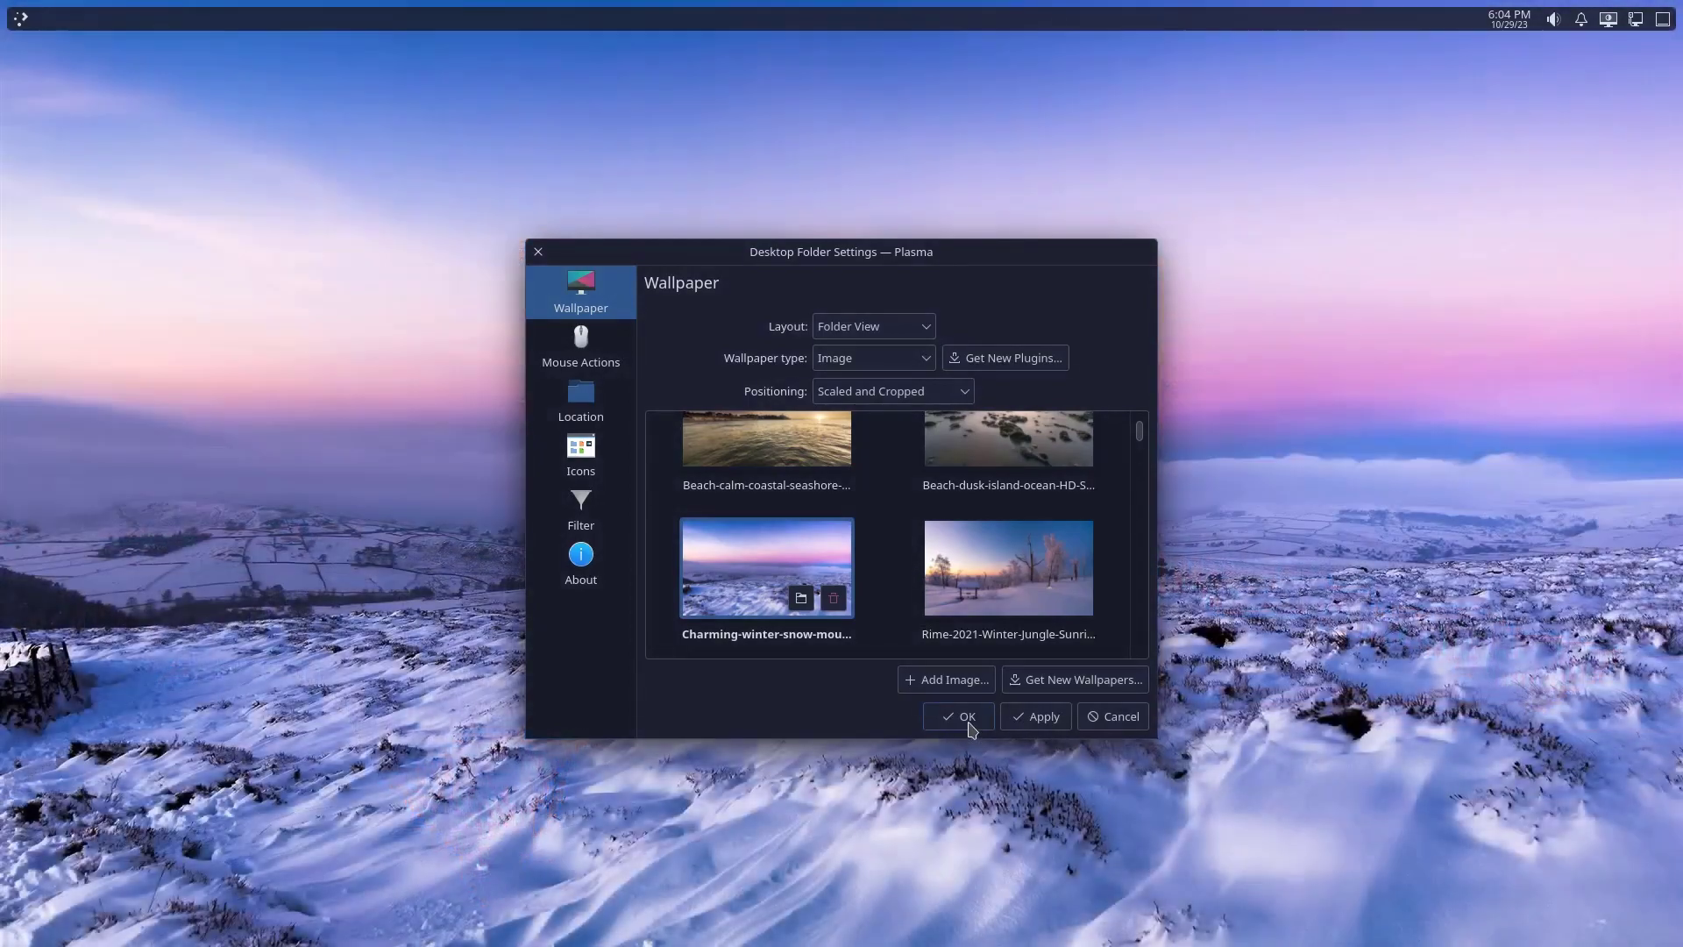
click(964, 717)
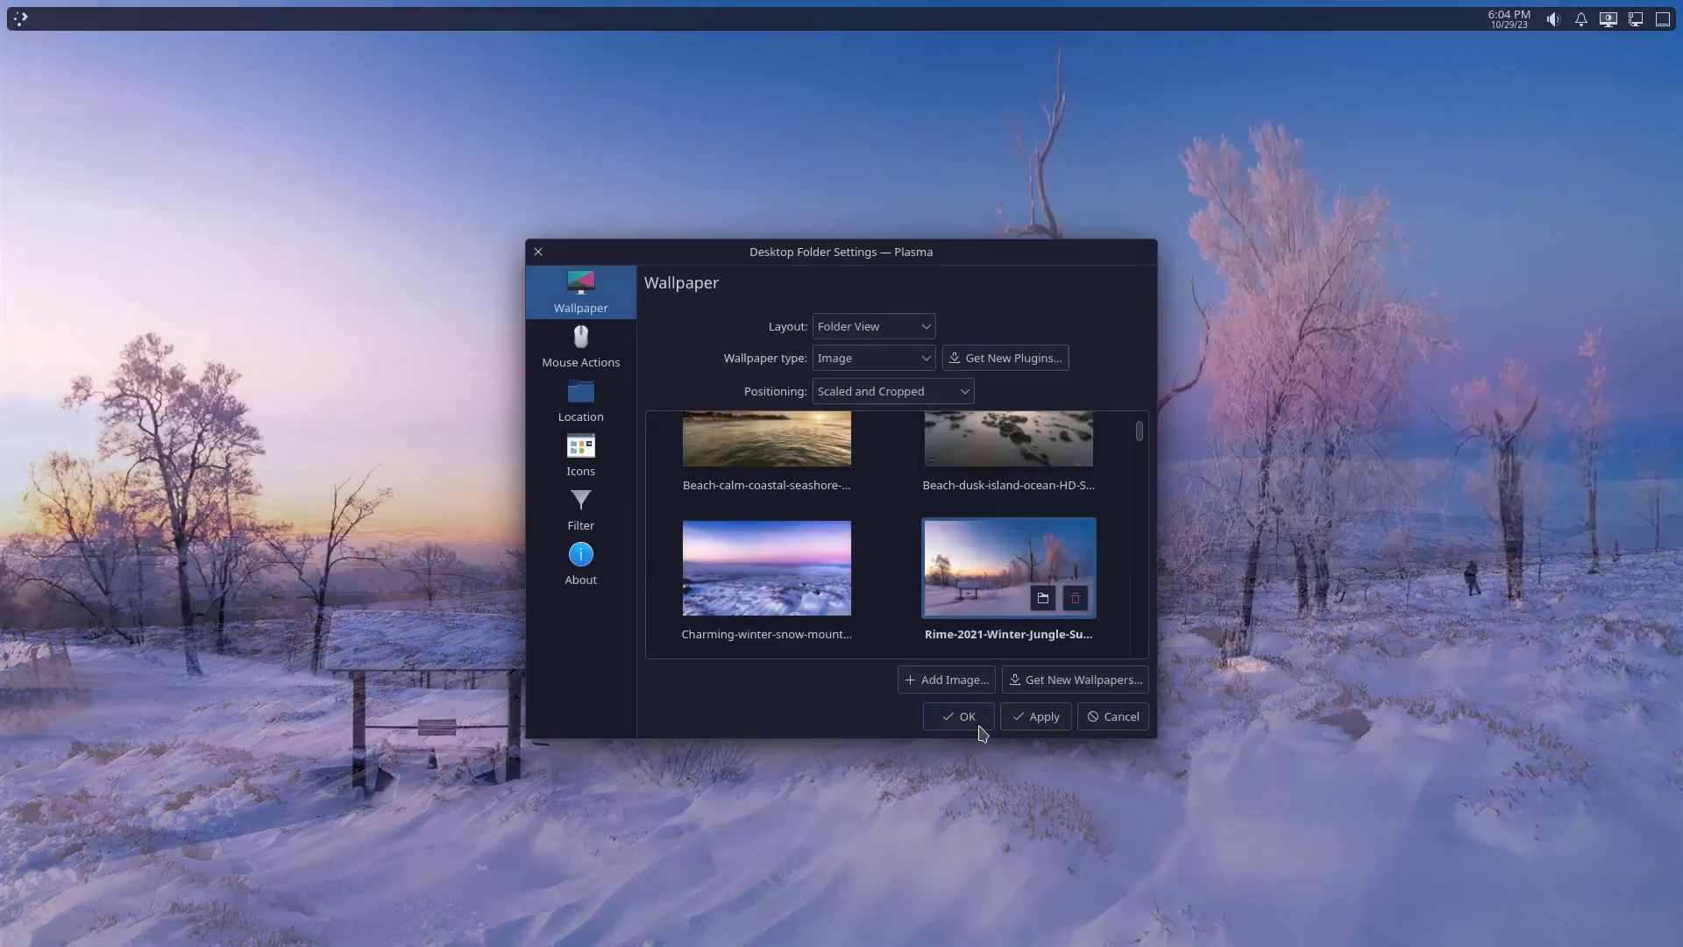
click(967, 718)
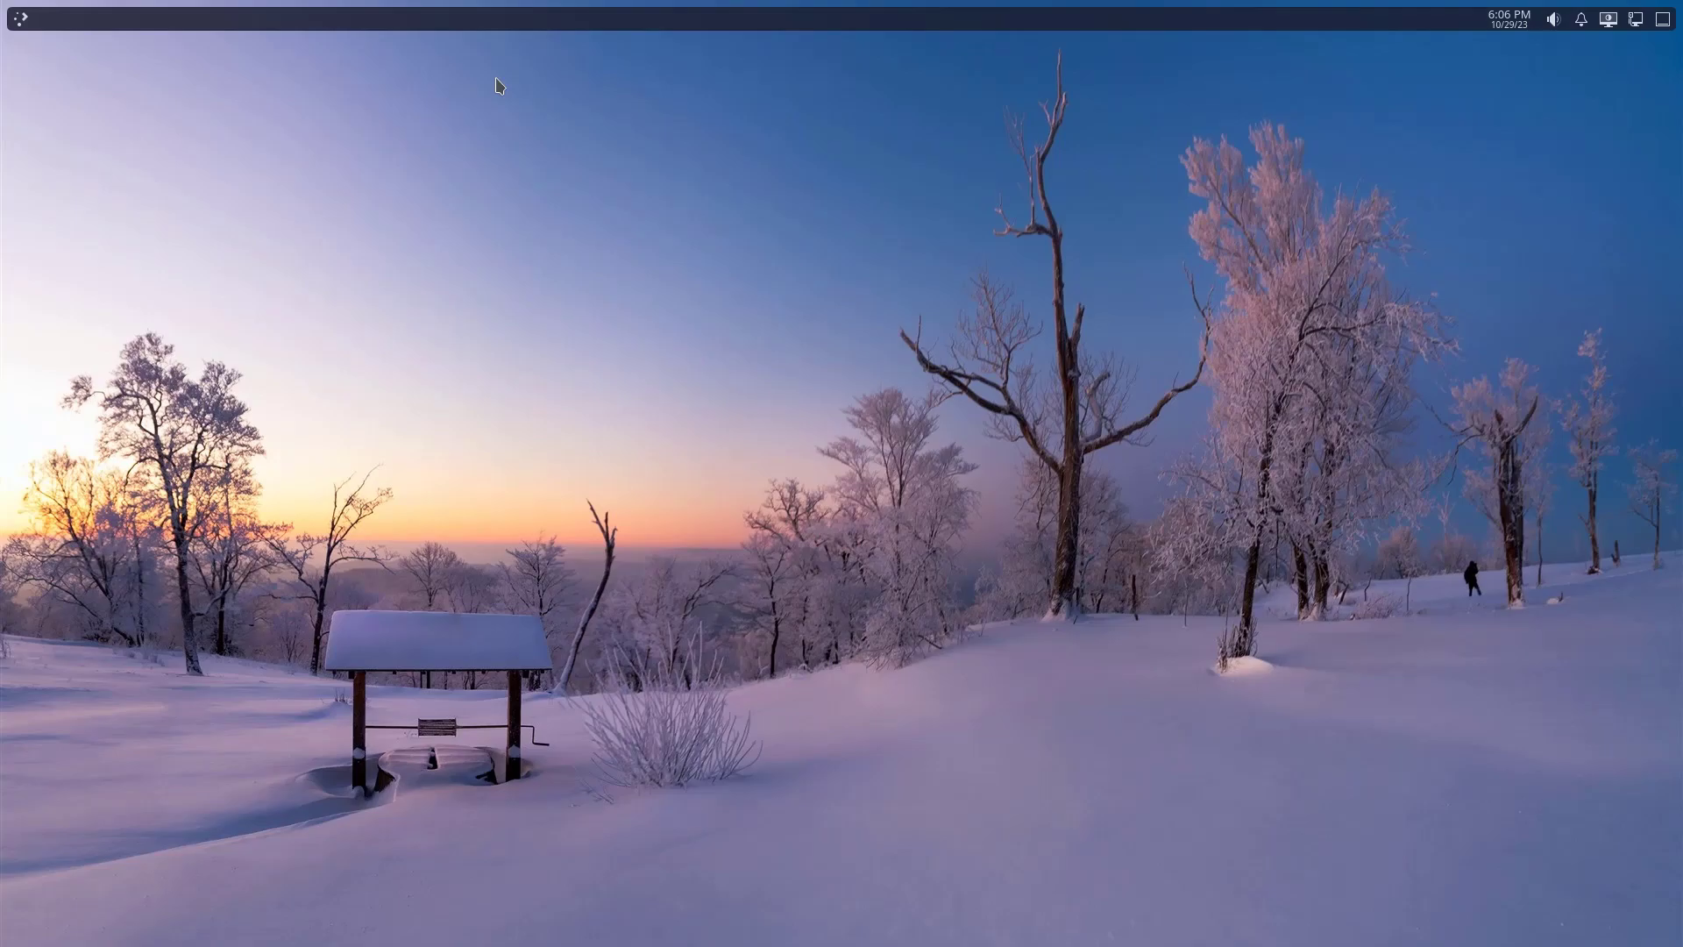
Launch Firefox by searching 'fire' in KRunner
key(alt+space)
text(fire)
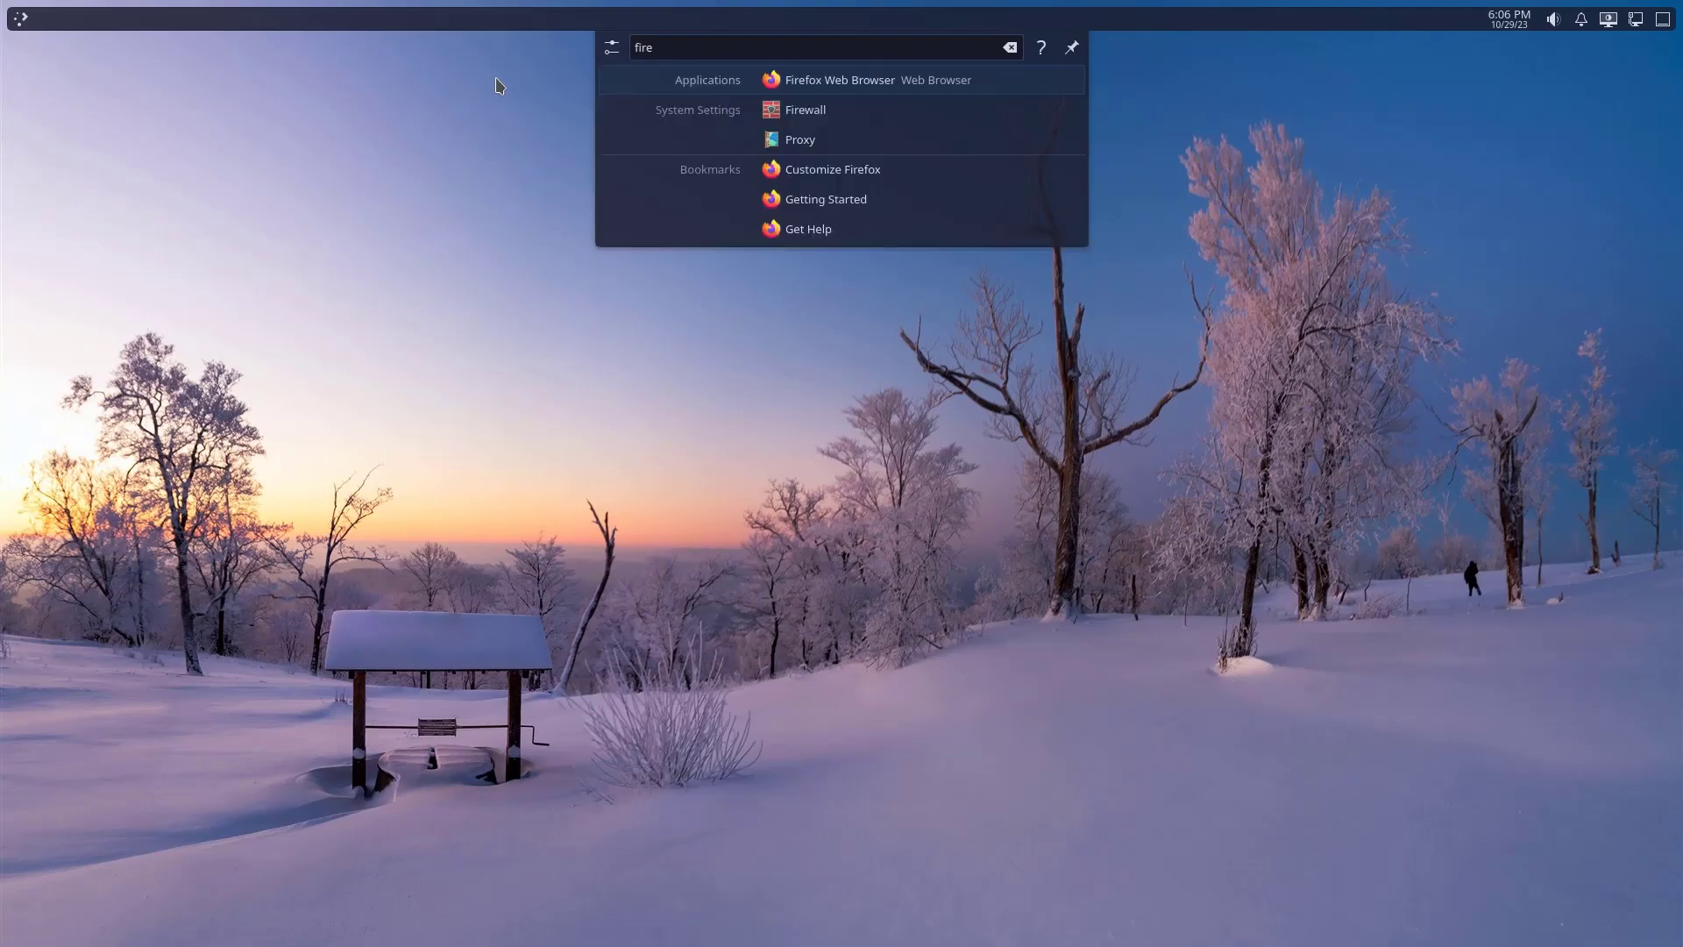
click(877, 88)
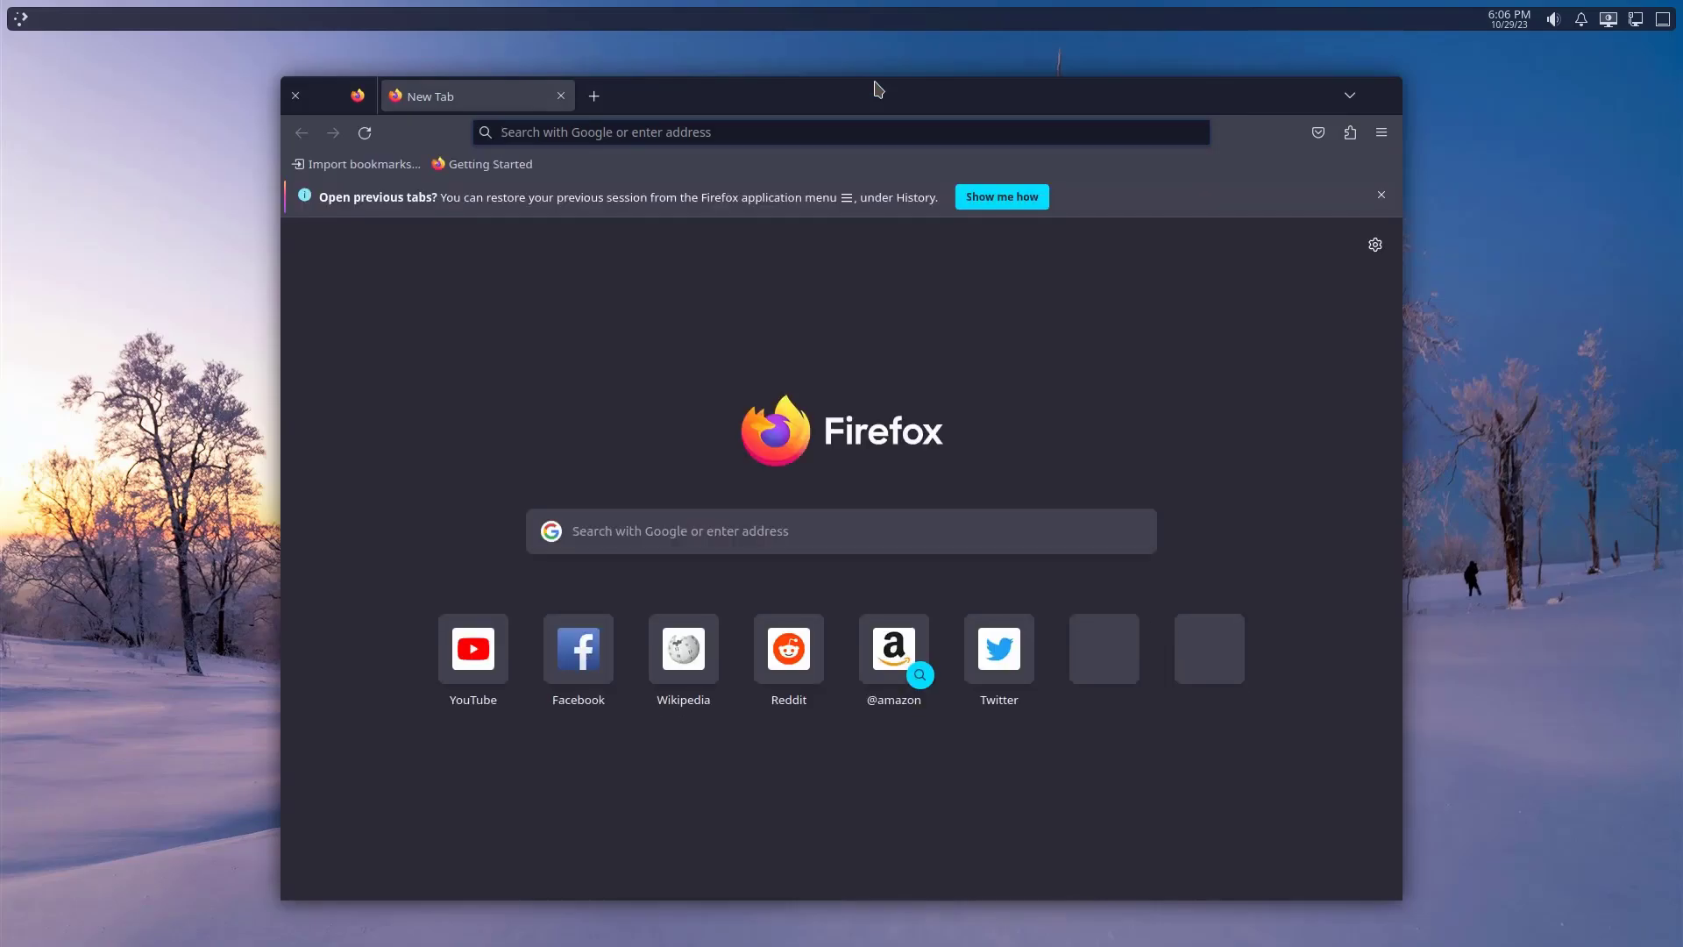
Switch to the empty Desktop 1 via Overview and open Dolphin at Home
key(super+w)
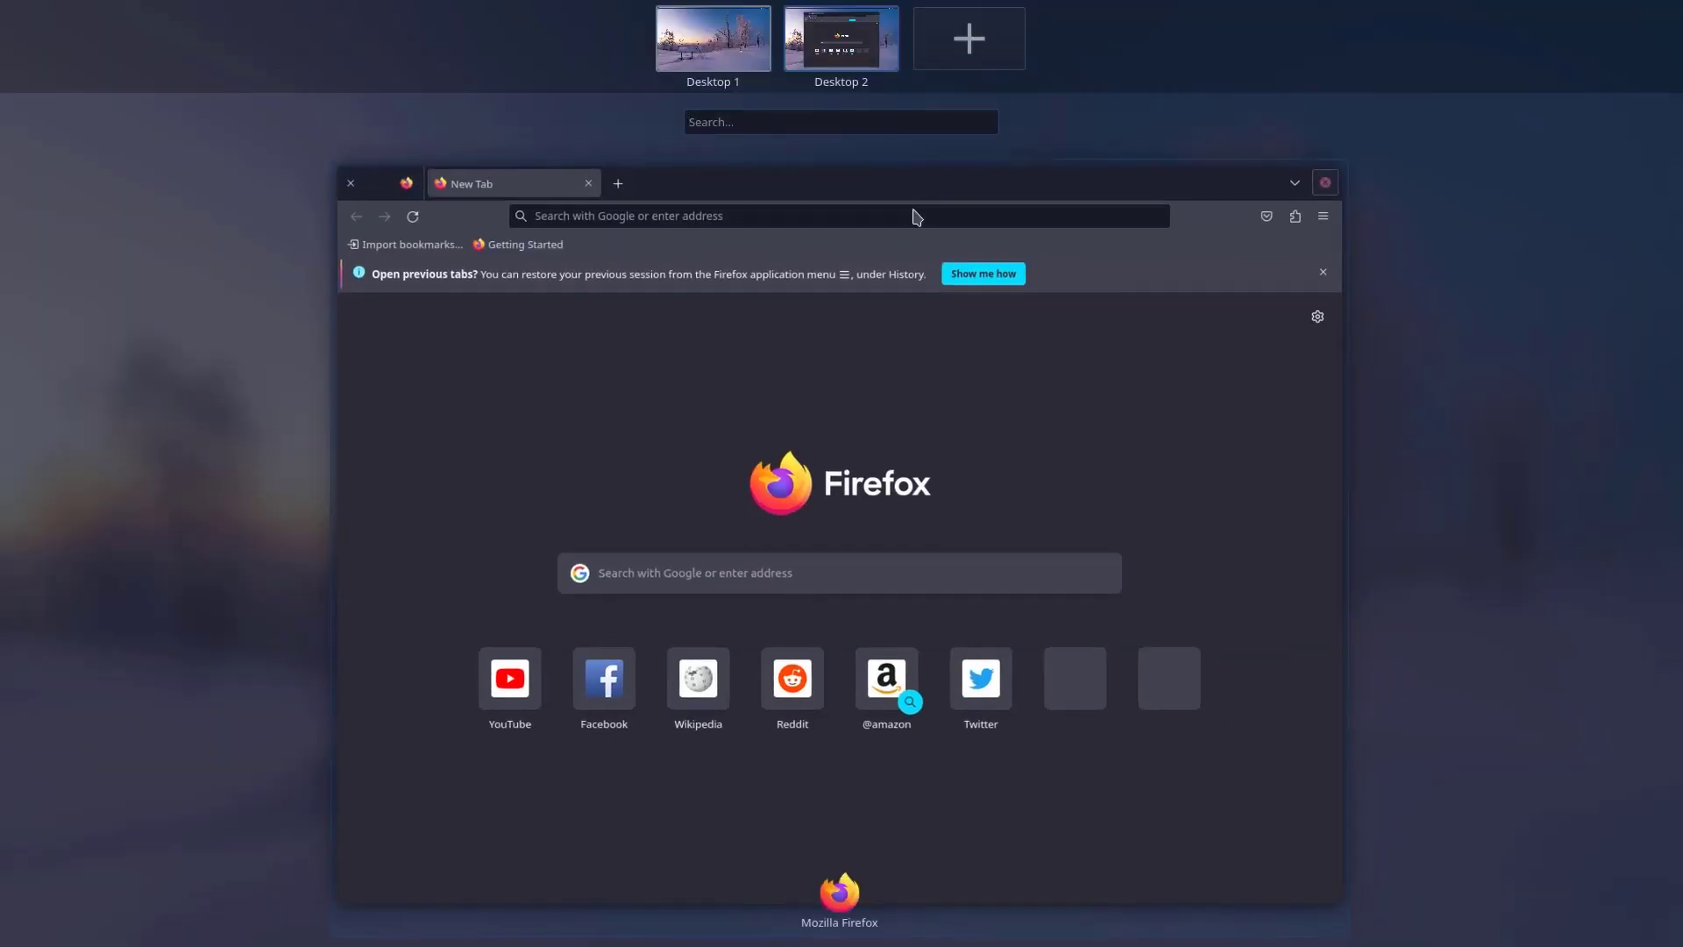
click(742, 55)
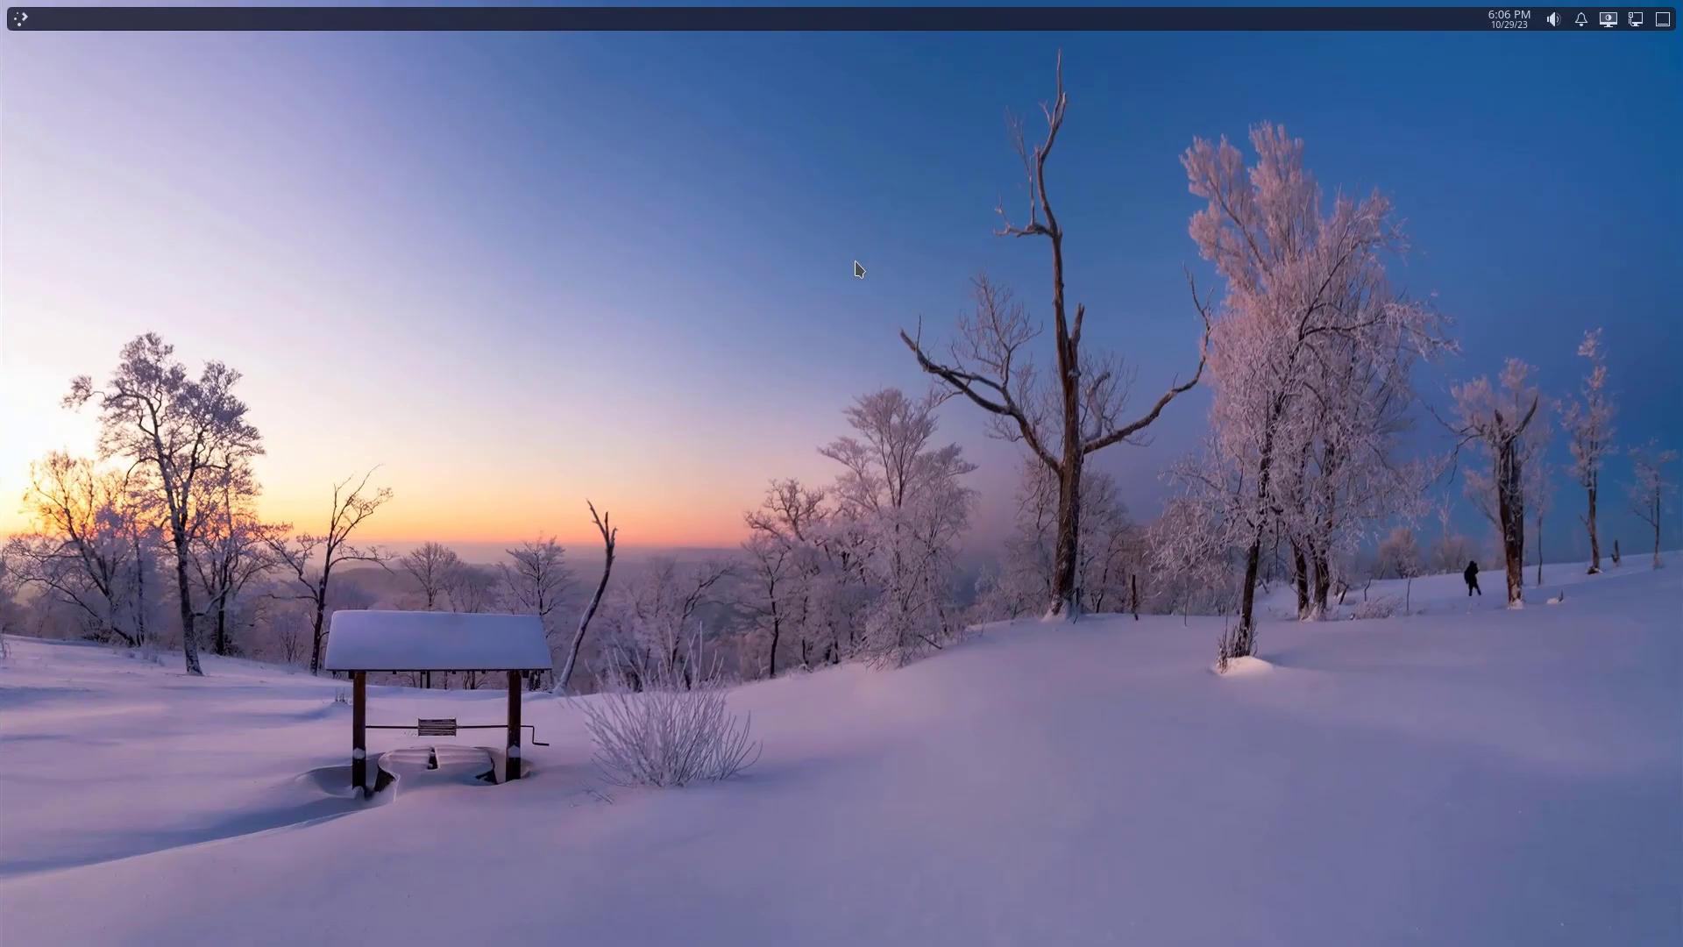
key(super+e)
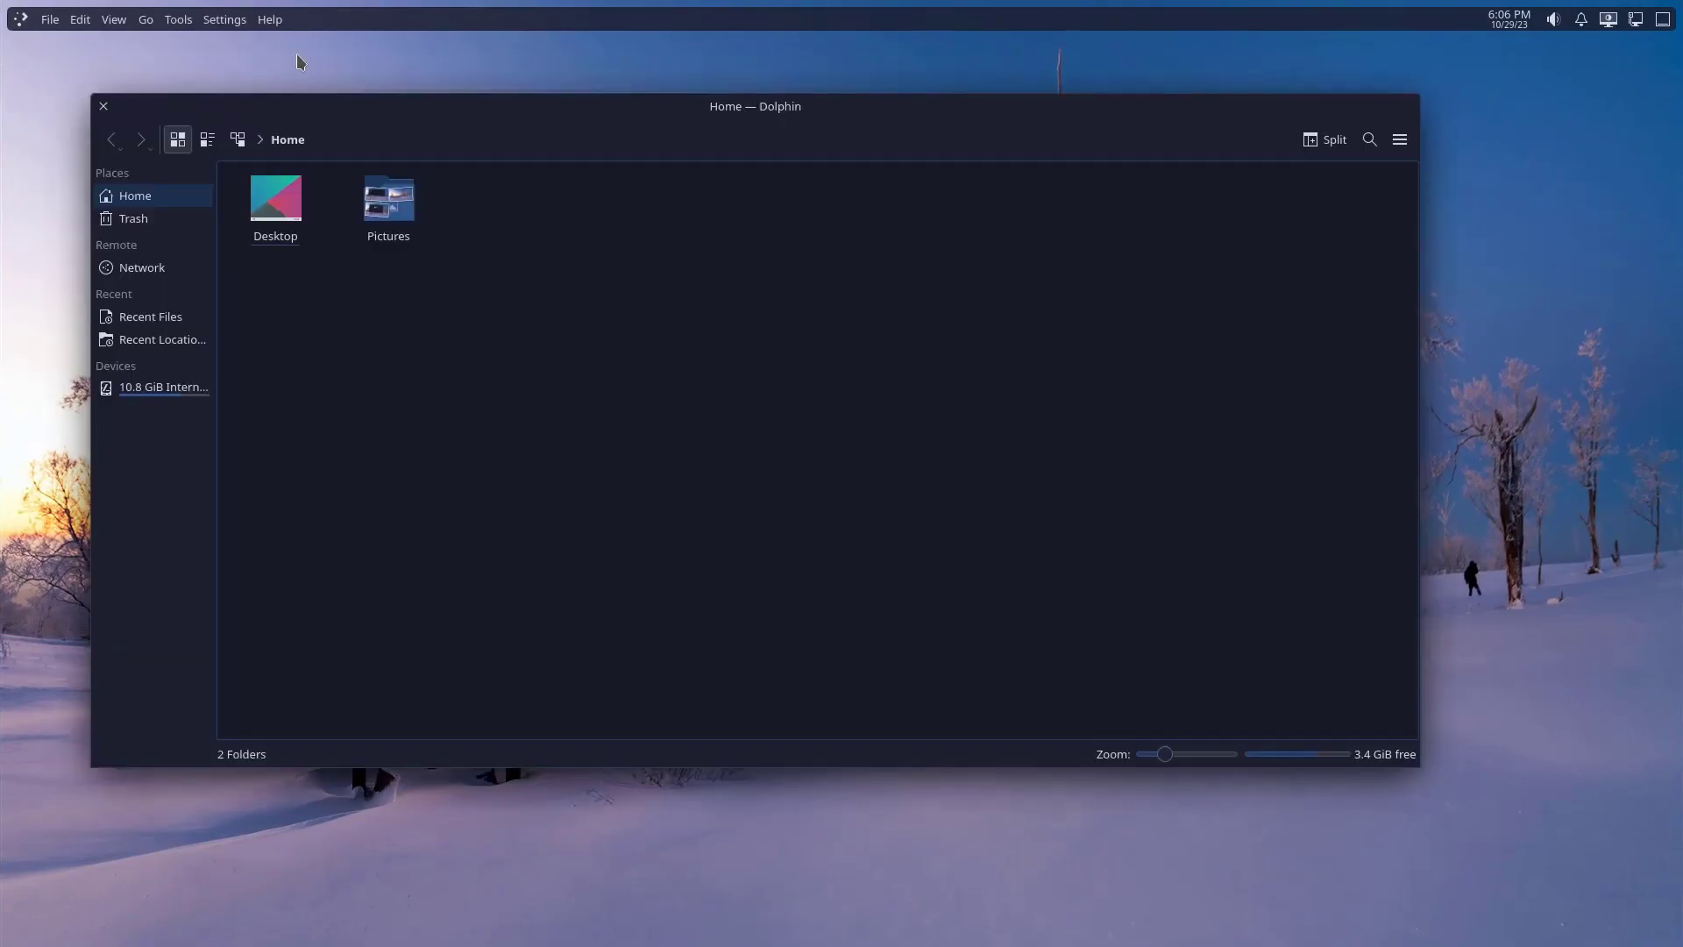
Launch Konsole from KRunner with 'termo' and move its window down and right over Dolphin
click(301, 62)
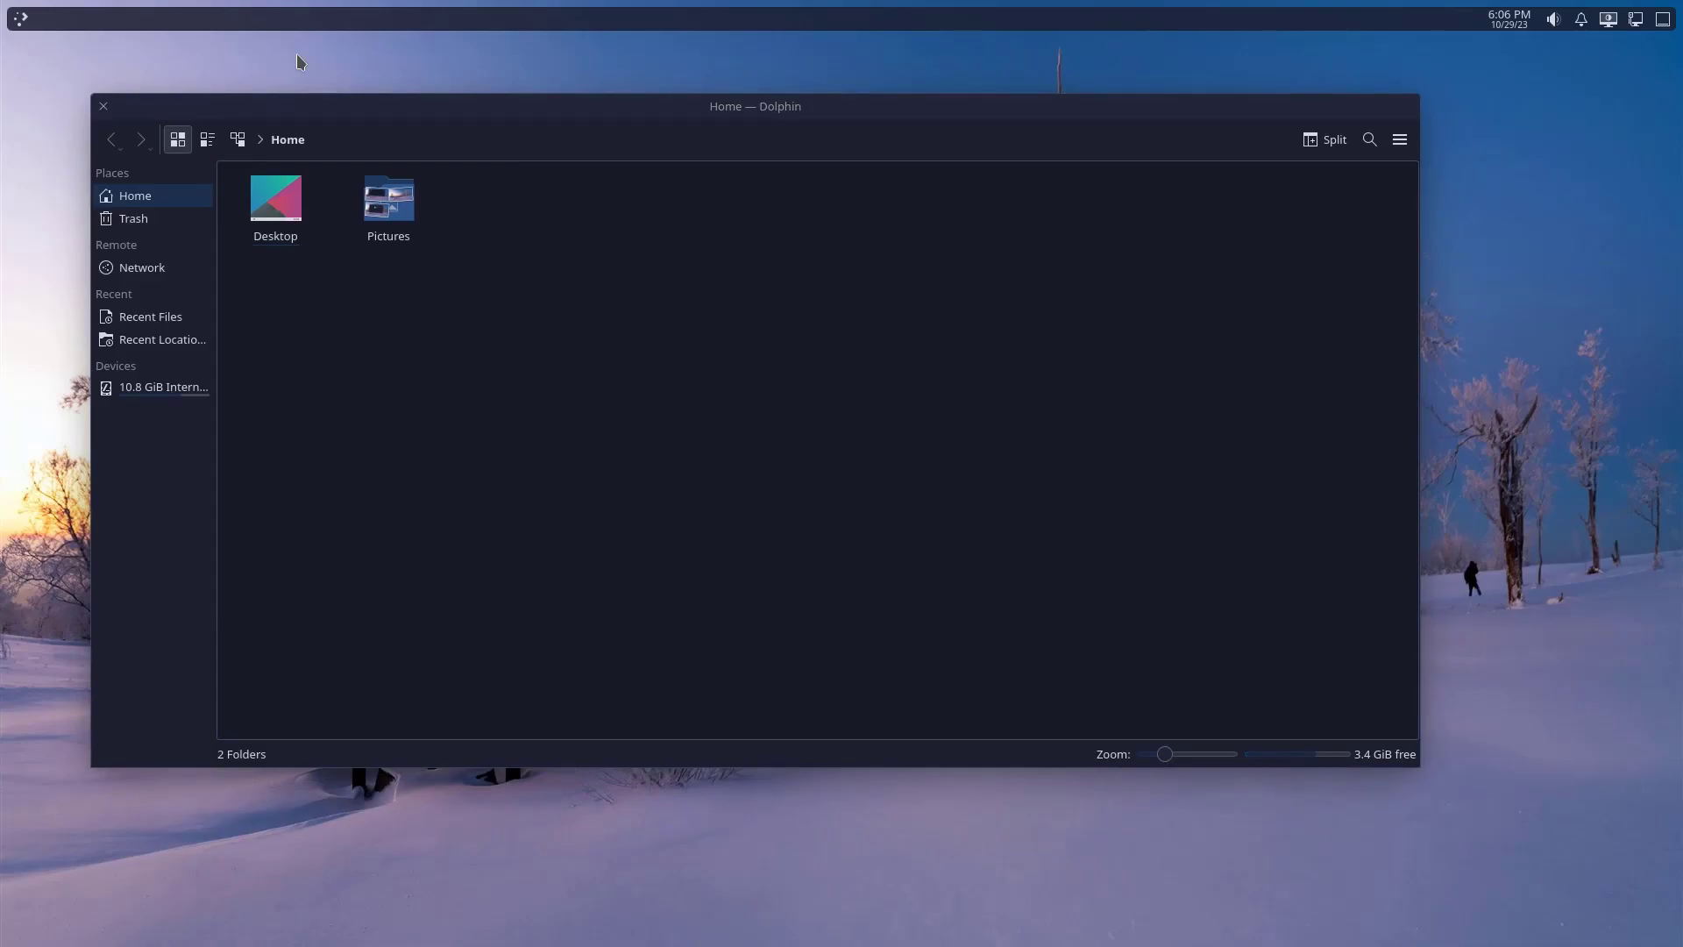
key(alt+space)
text(termo)
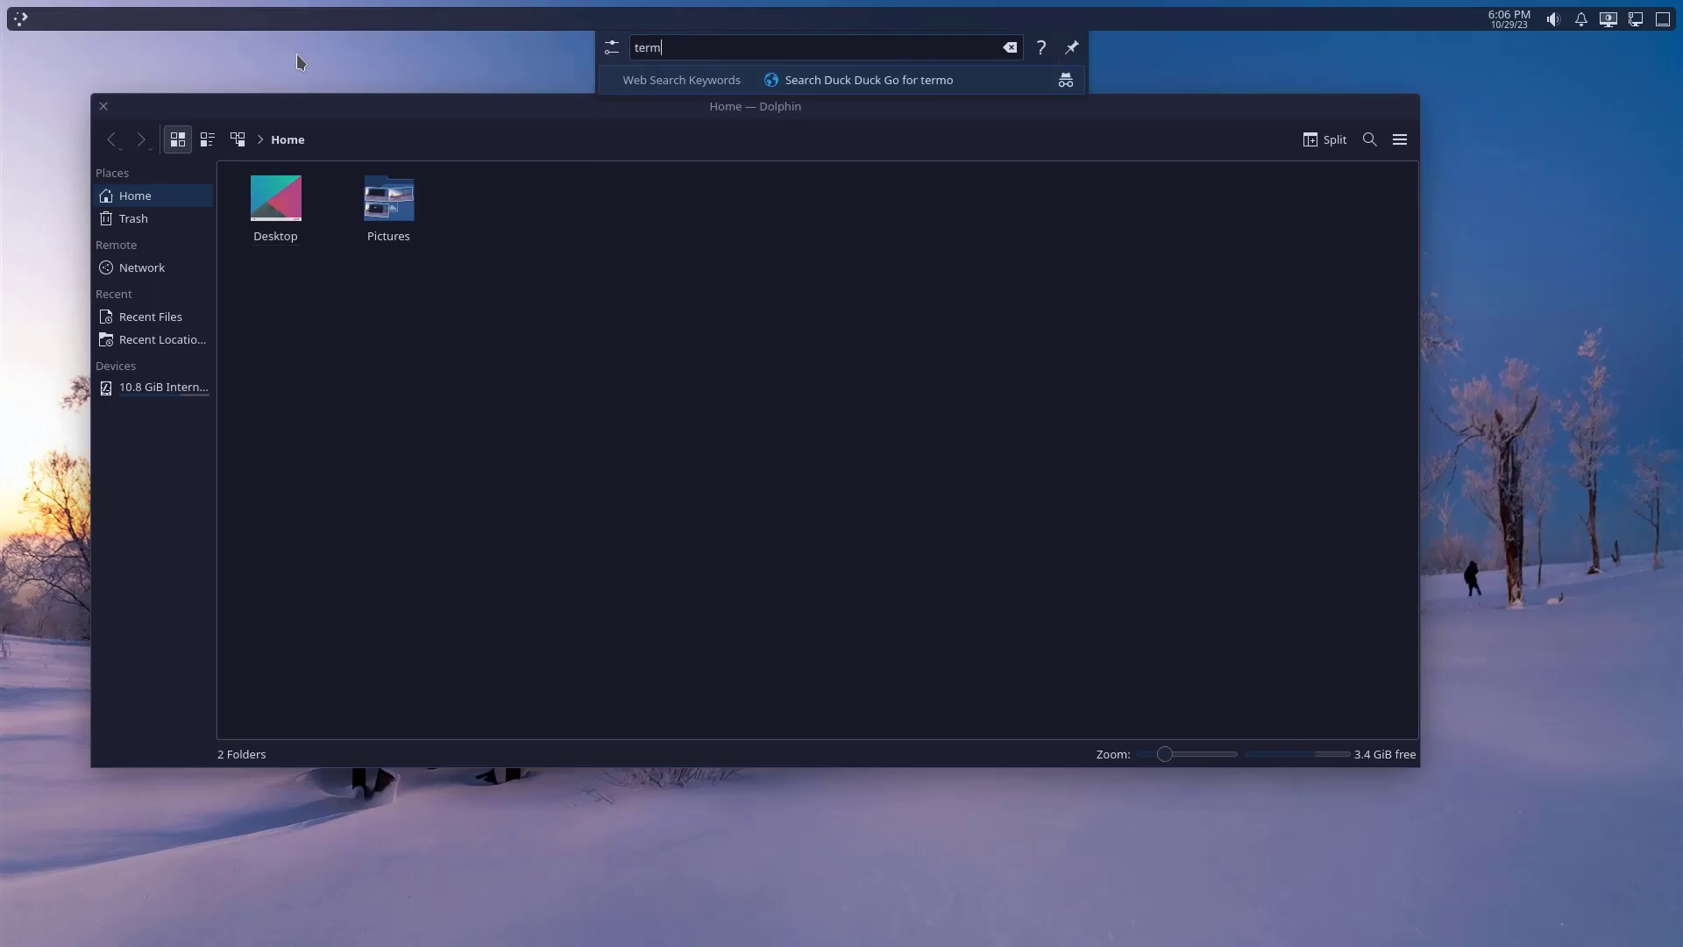
key(Return)
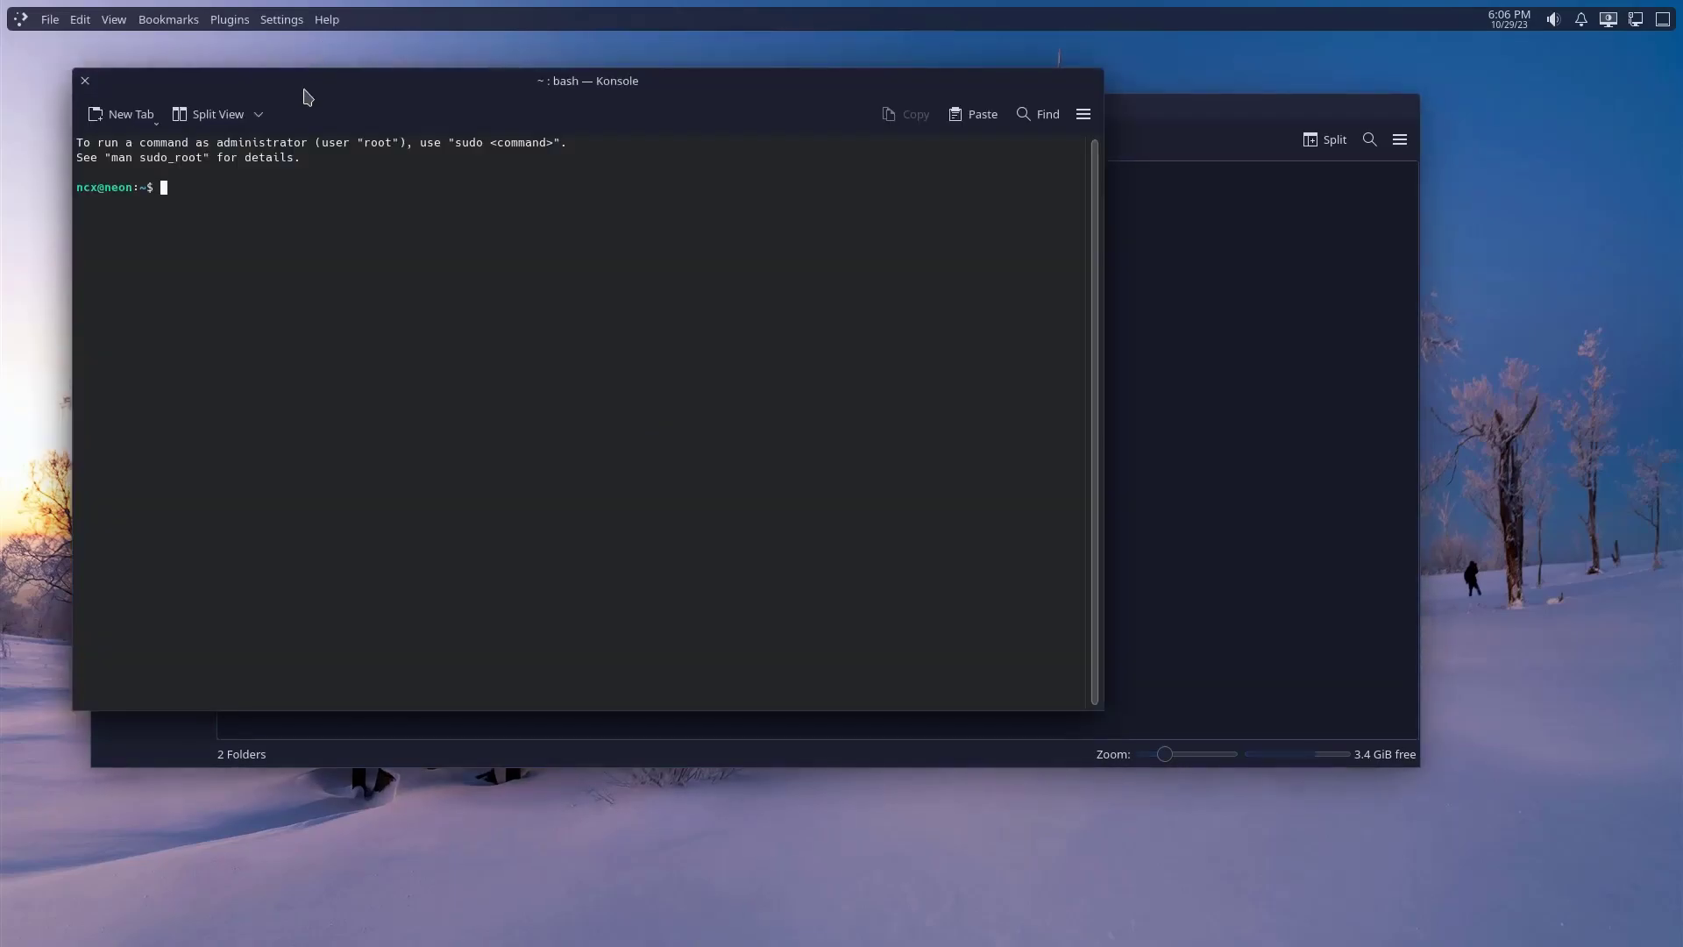
drag(306, 97, 684, 207)
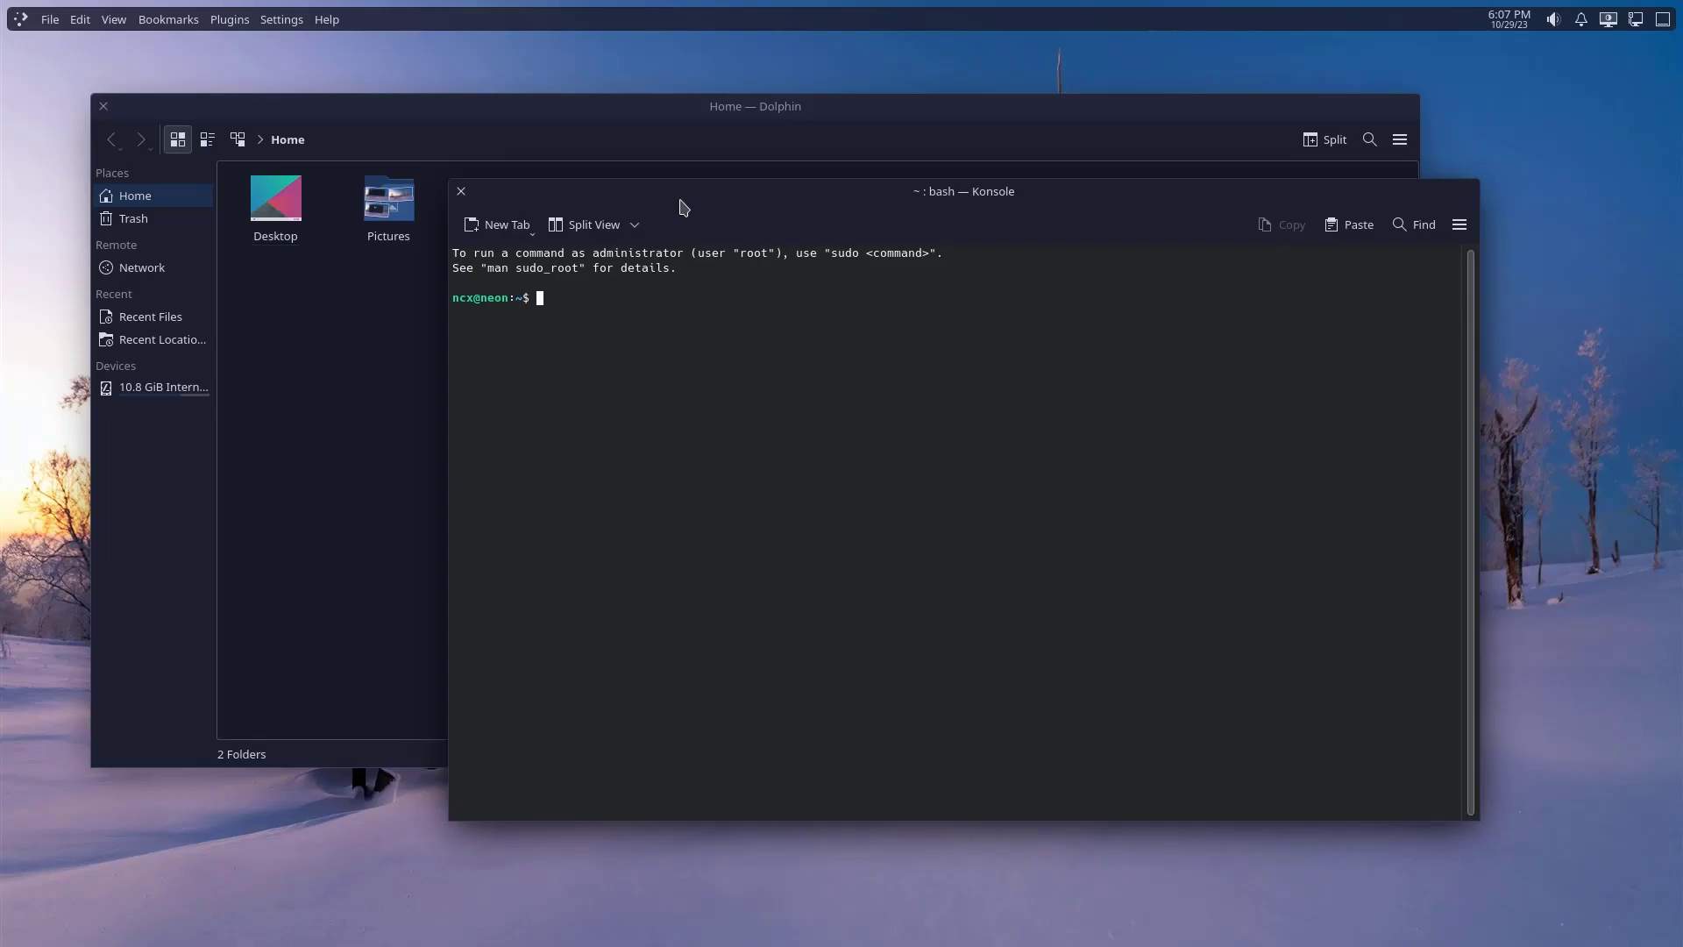
key(super+w)
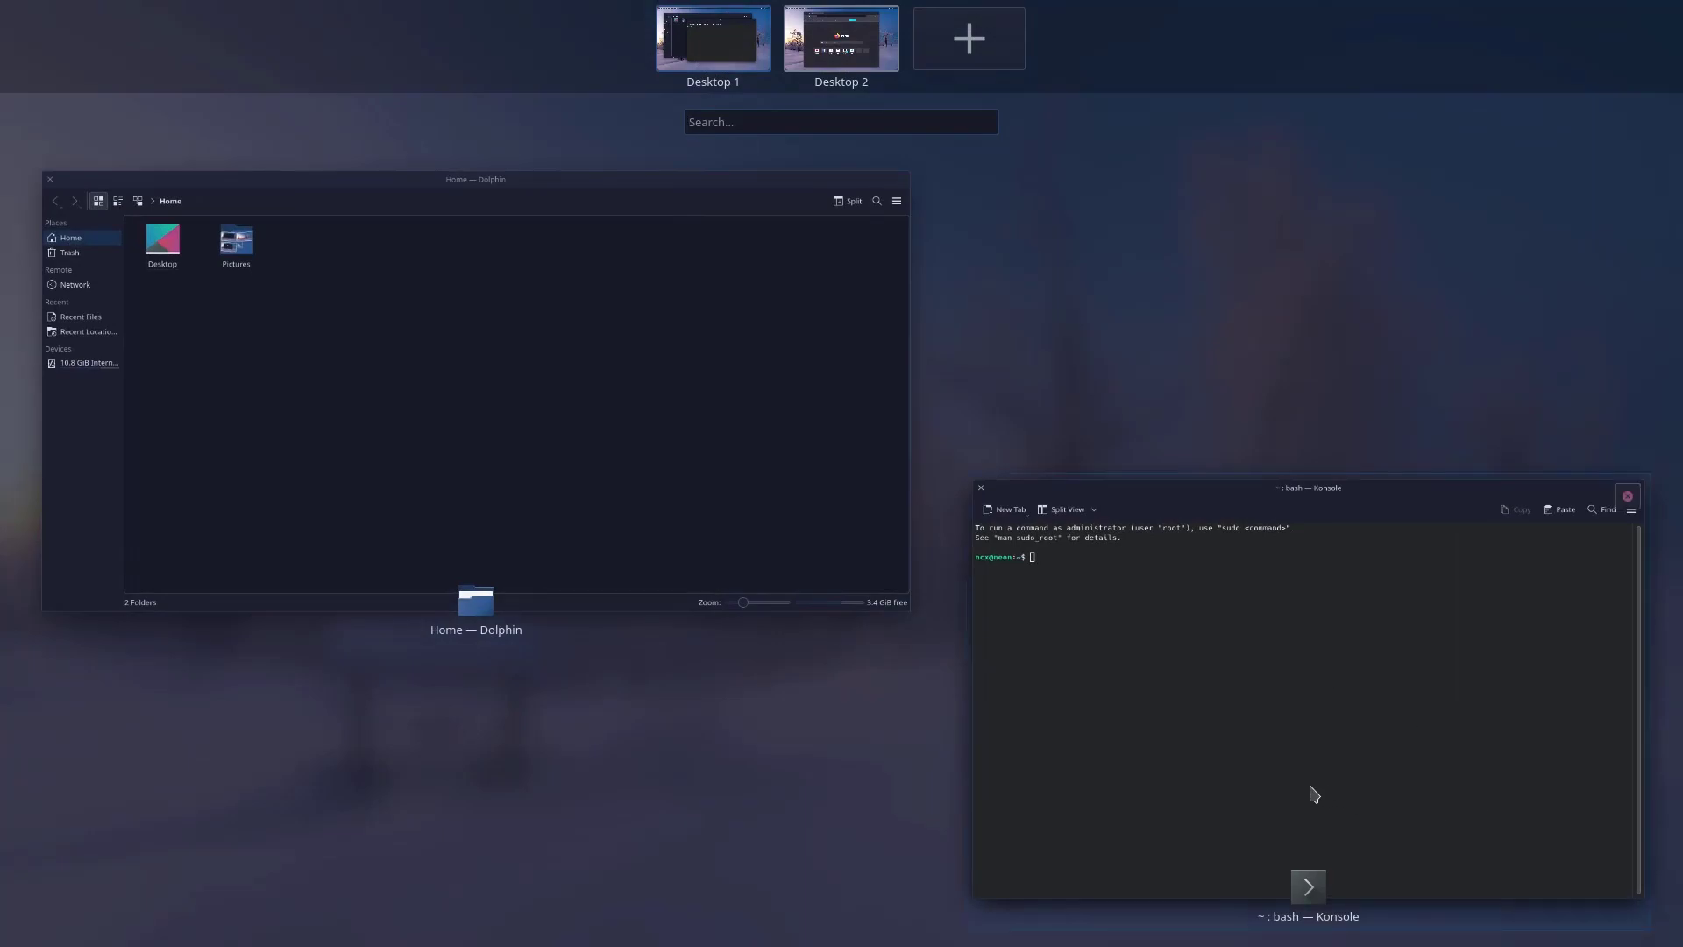
click(725, 61)
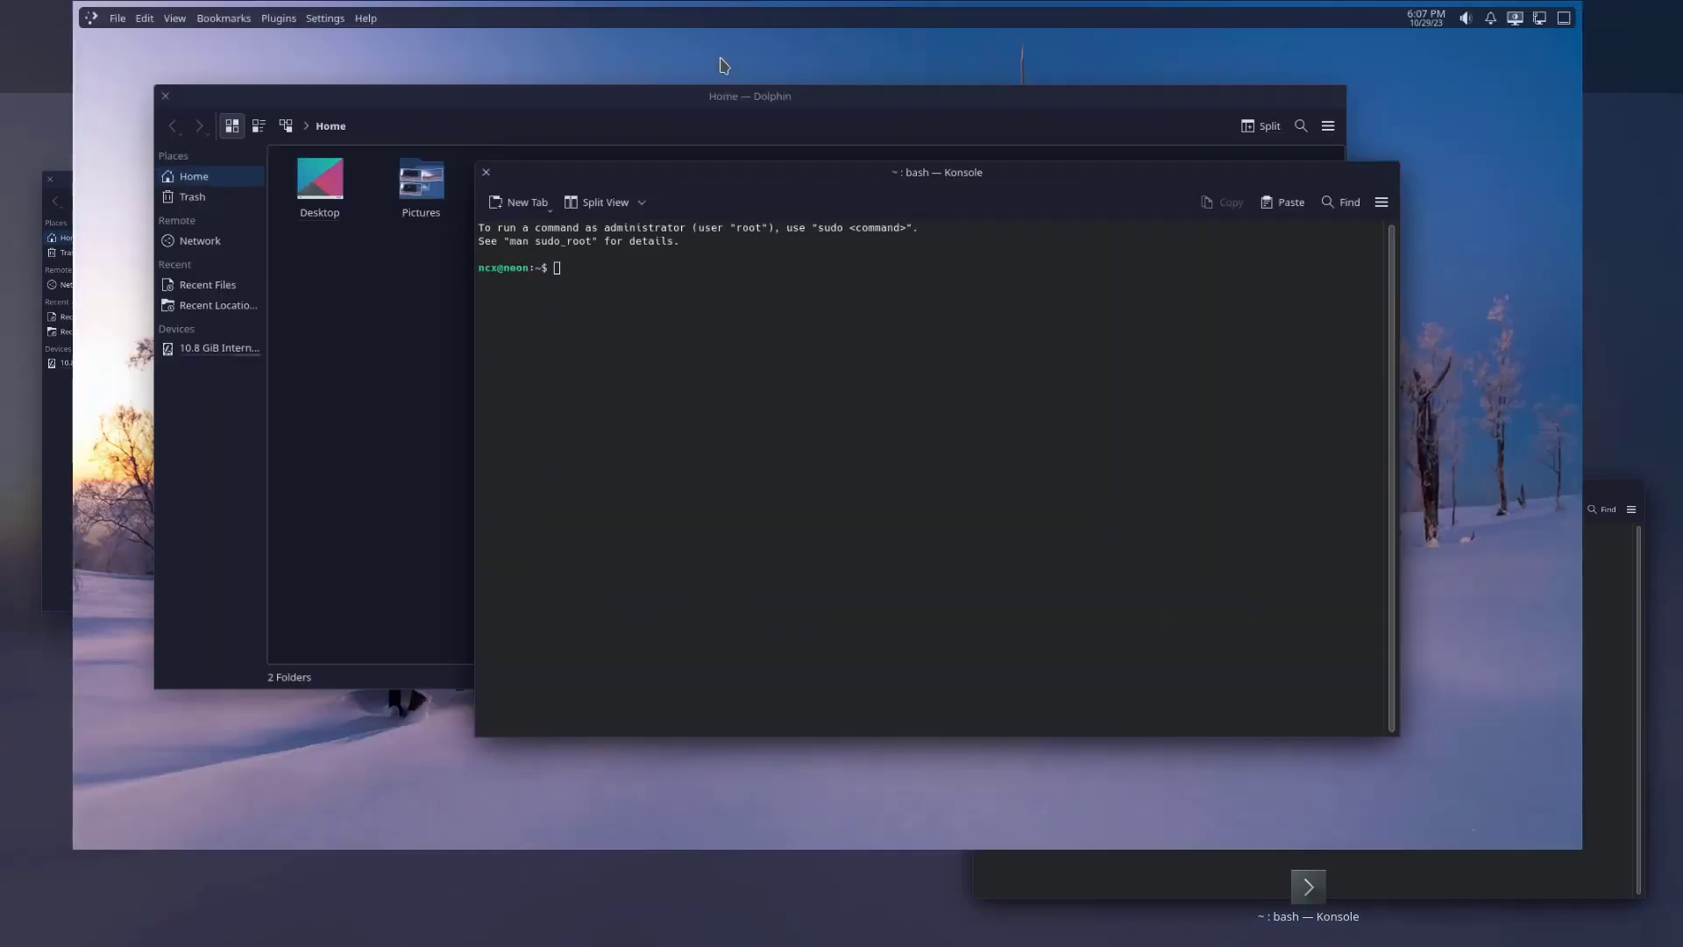
drag(844, 207, 747, 262)
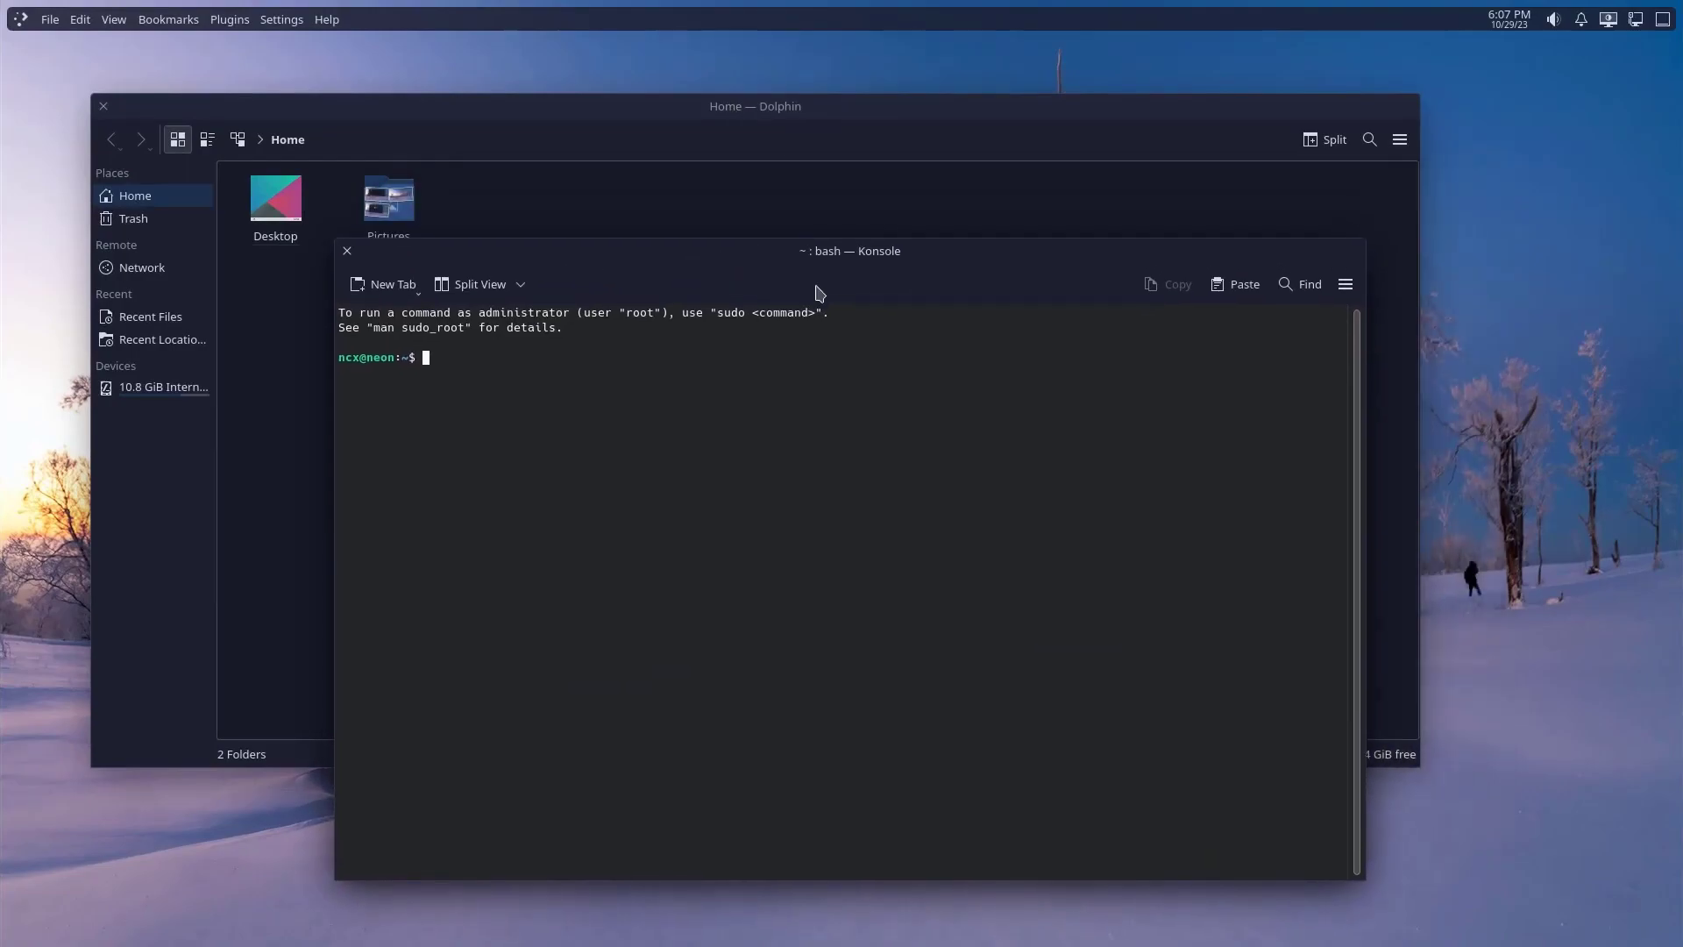
drag(927, 236, 960, 233)
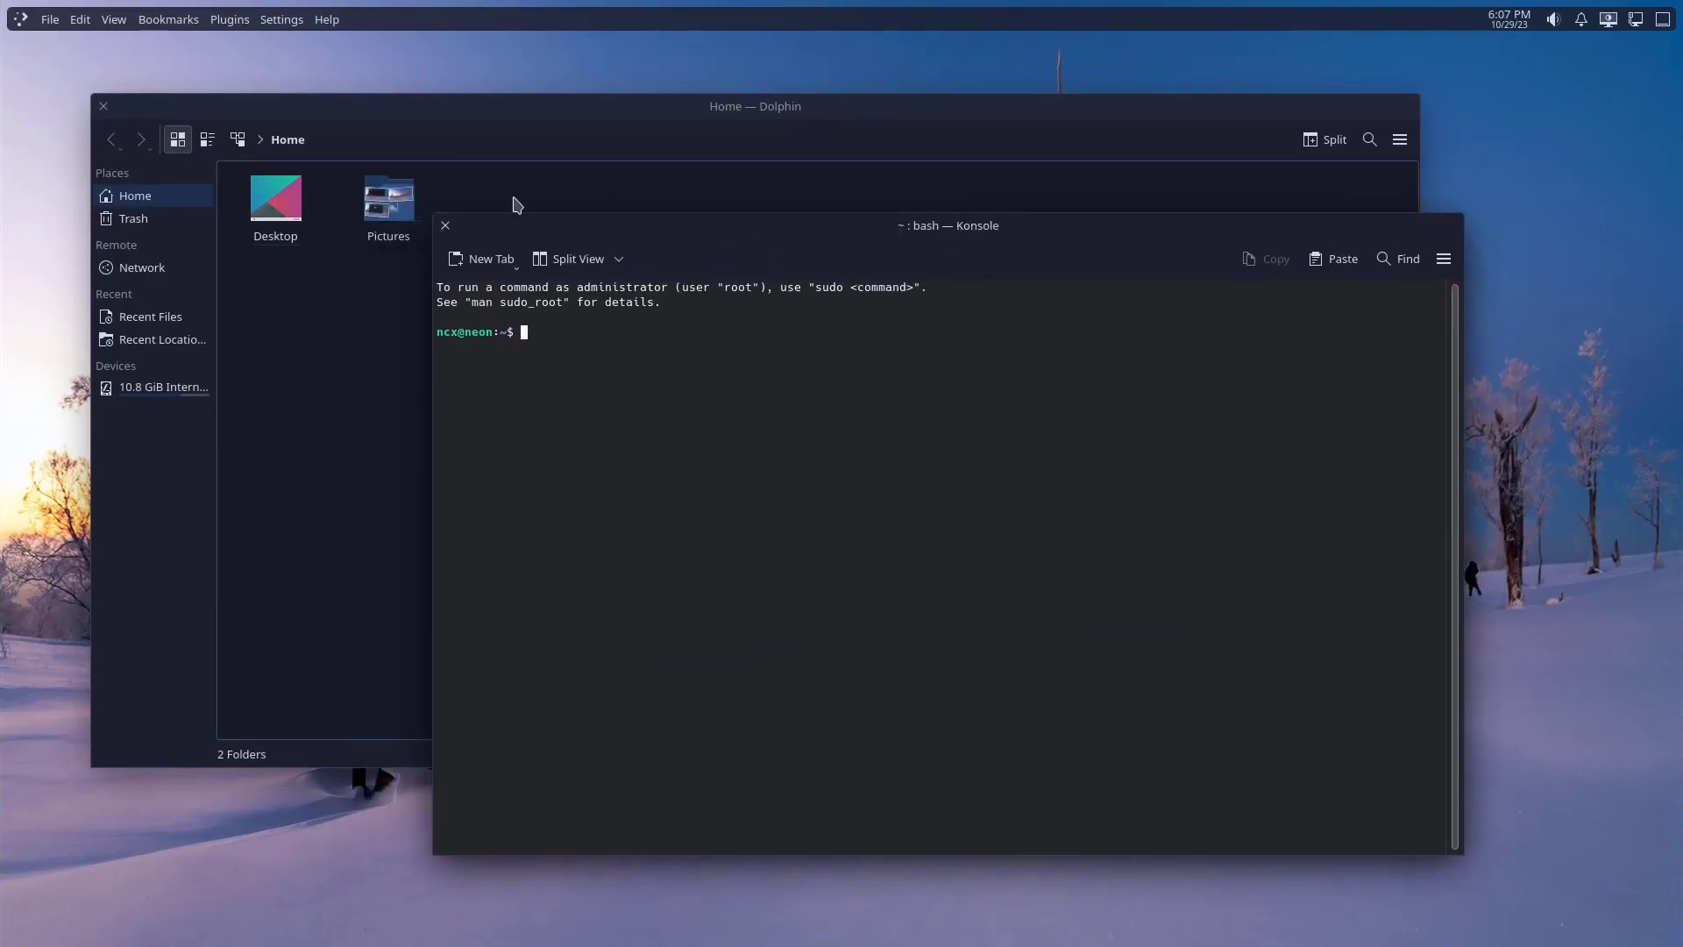
drag(447, 229, 757, 191)
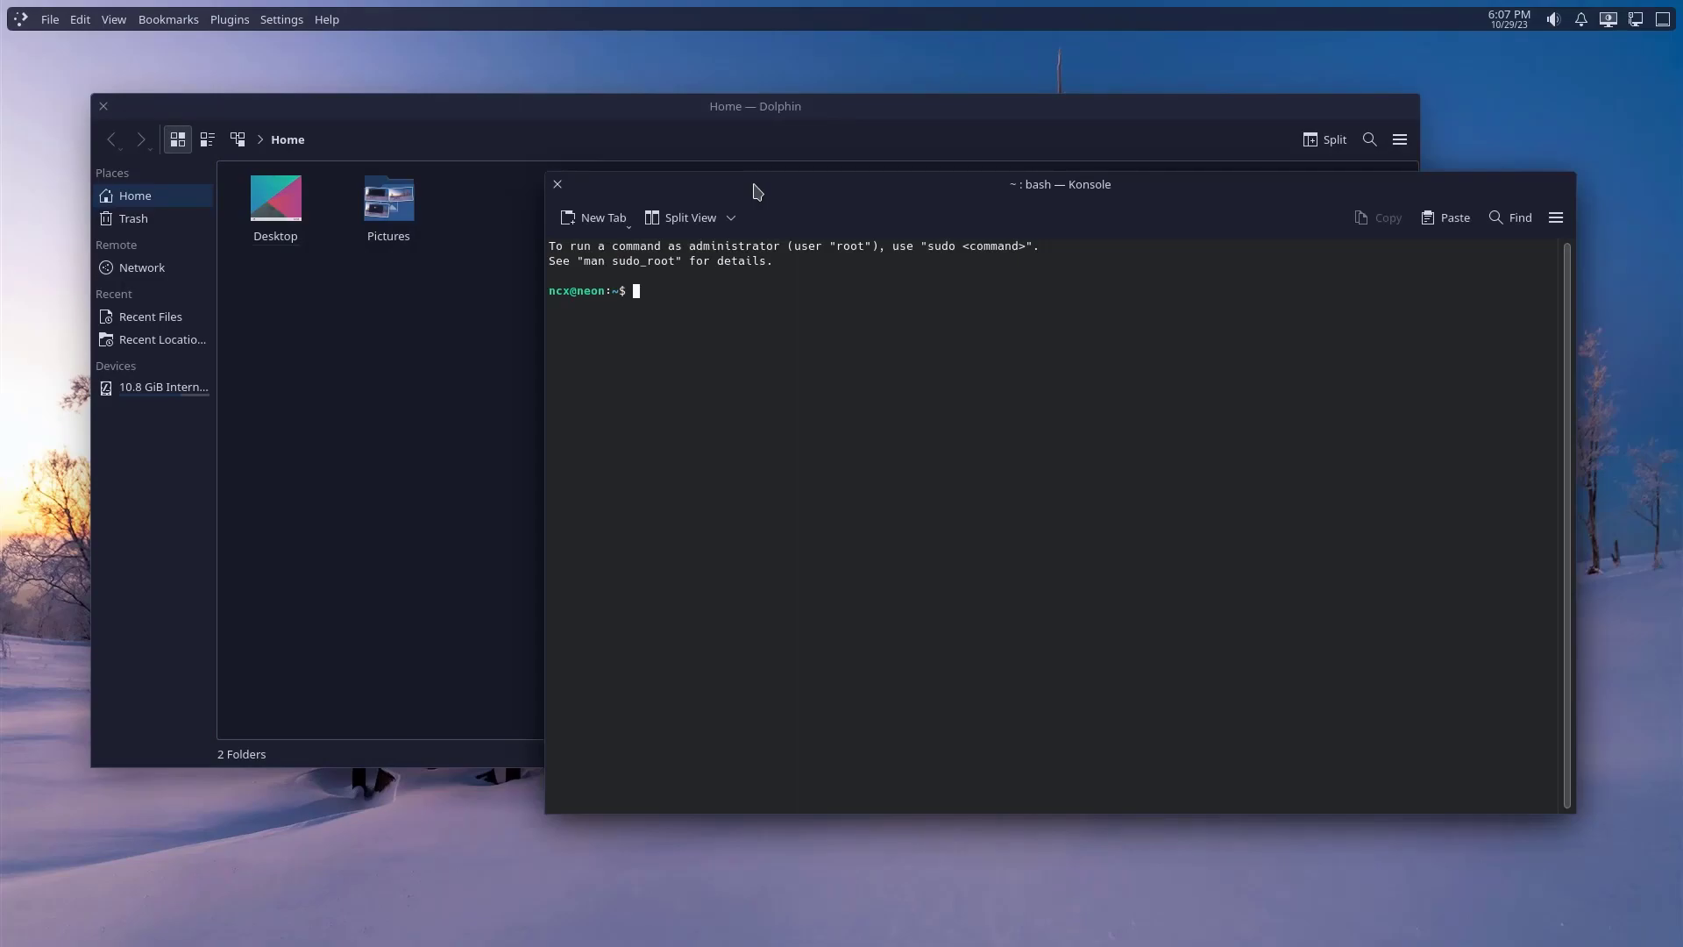
drag(879, 193, 784, 132)
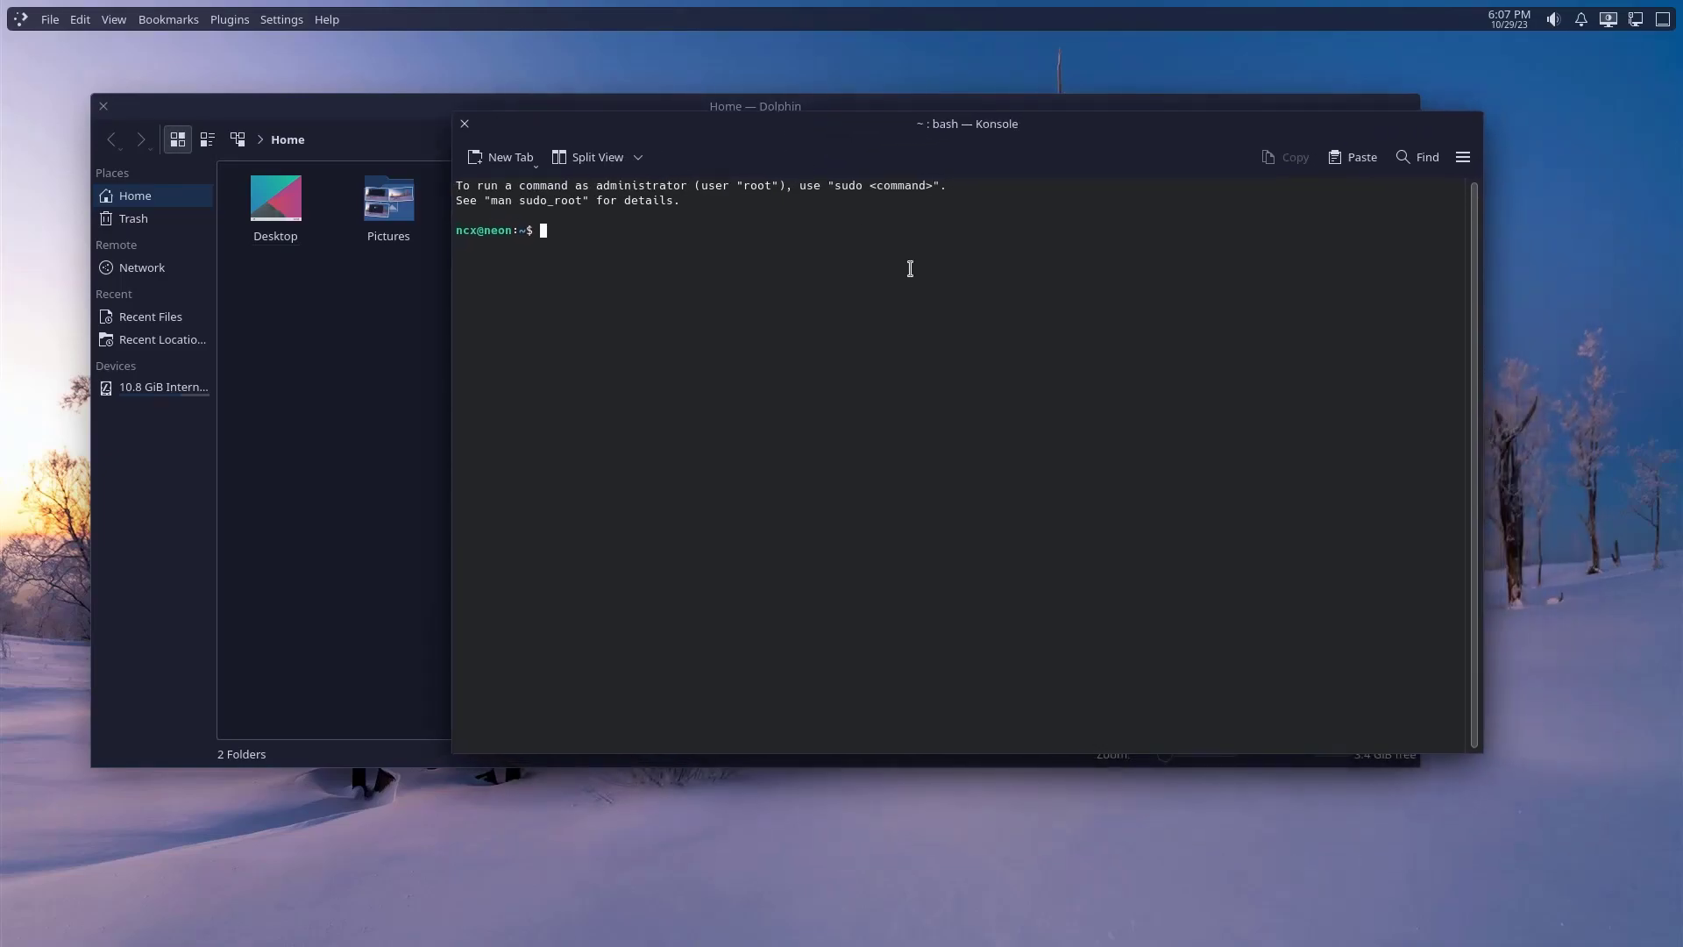
Close the terminal and Dolphin, then start a new Konsole with Ctrl+Alt+T
key(ctrl+d)
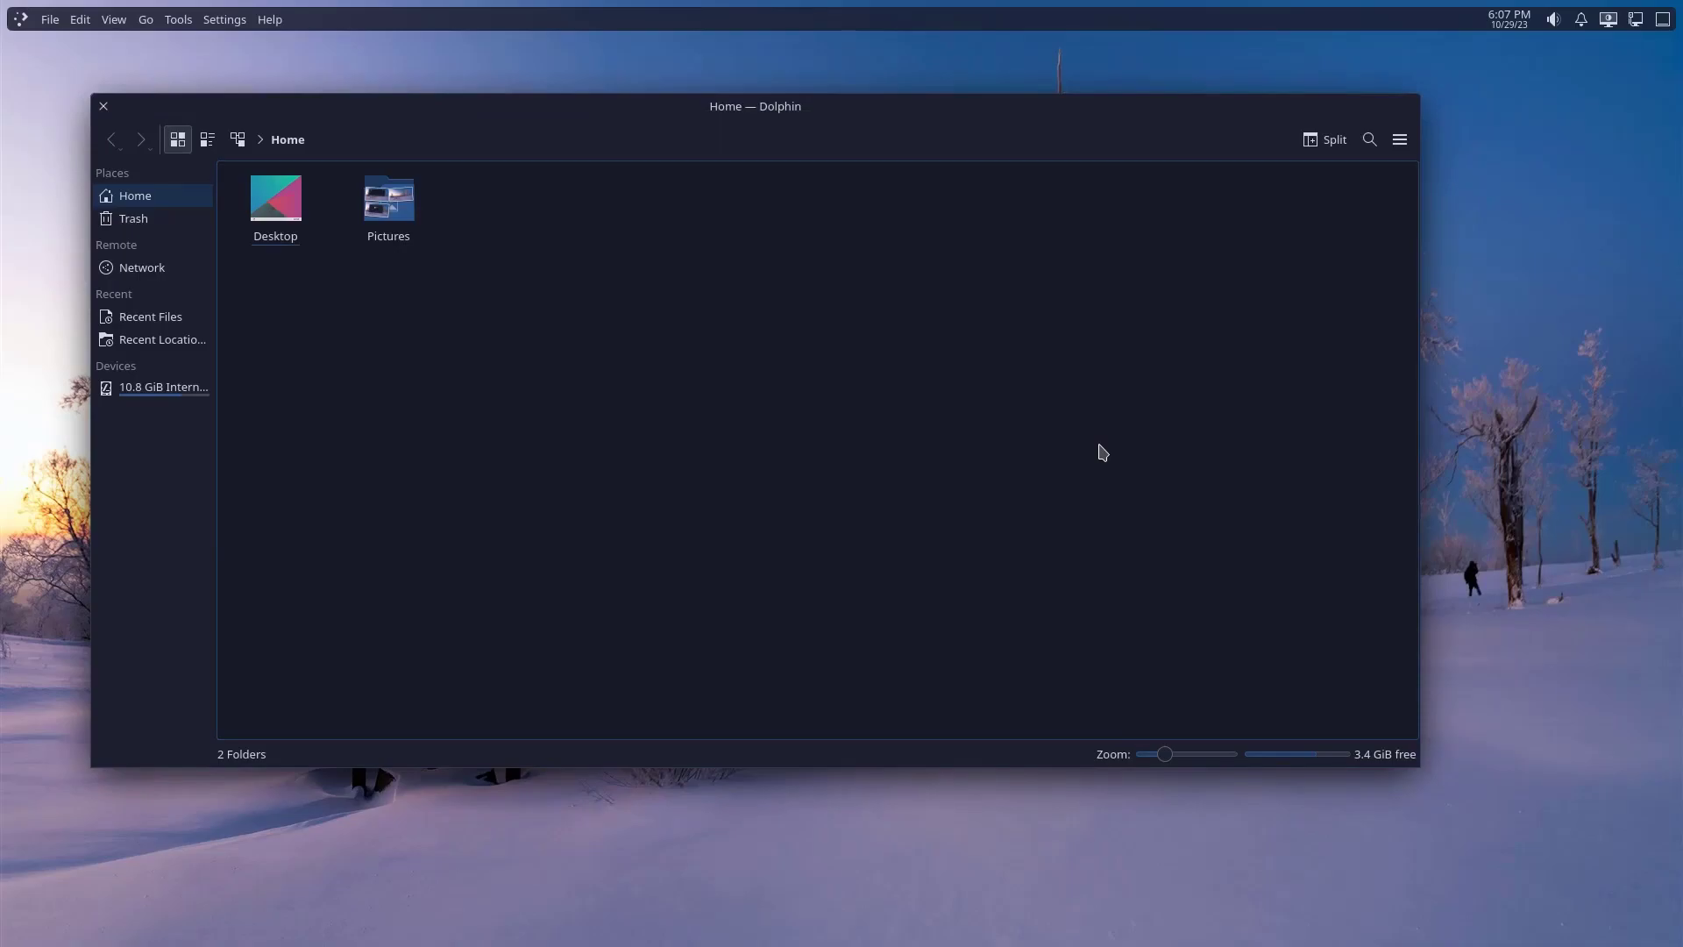
key(ctrl+q)
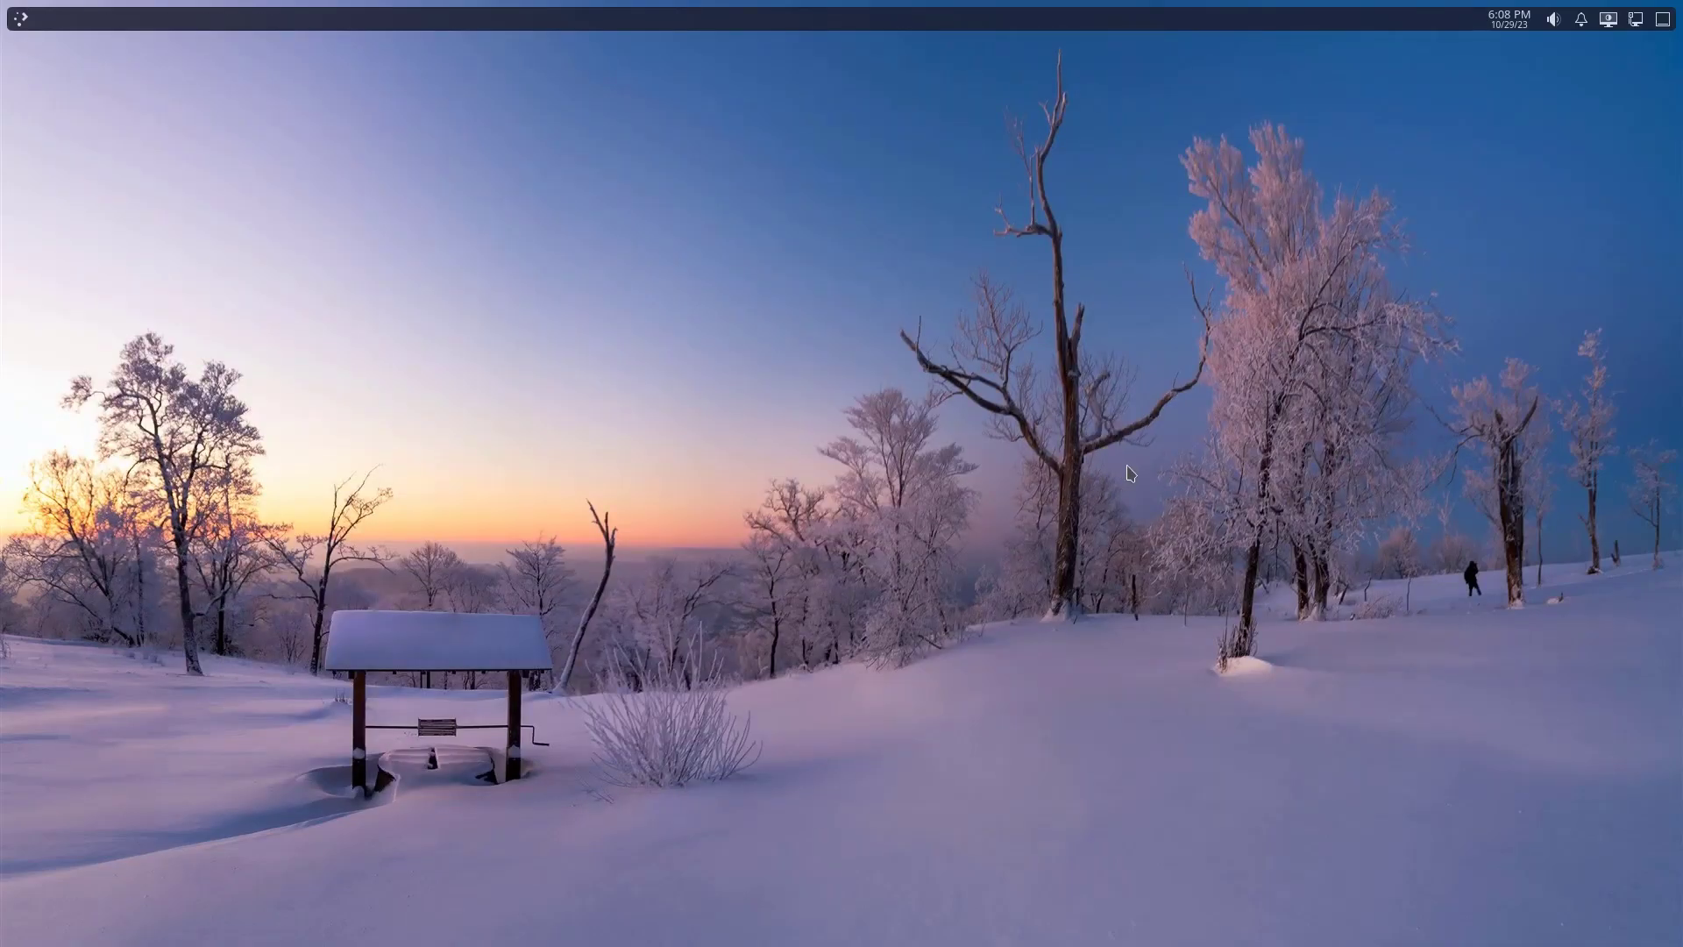
key(ctrl+alt+t)
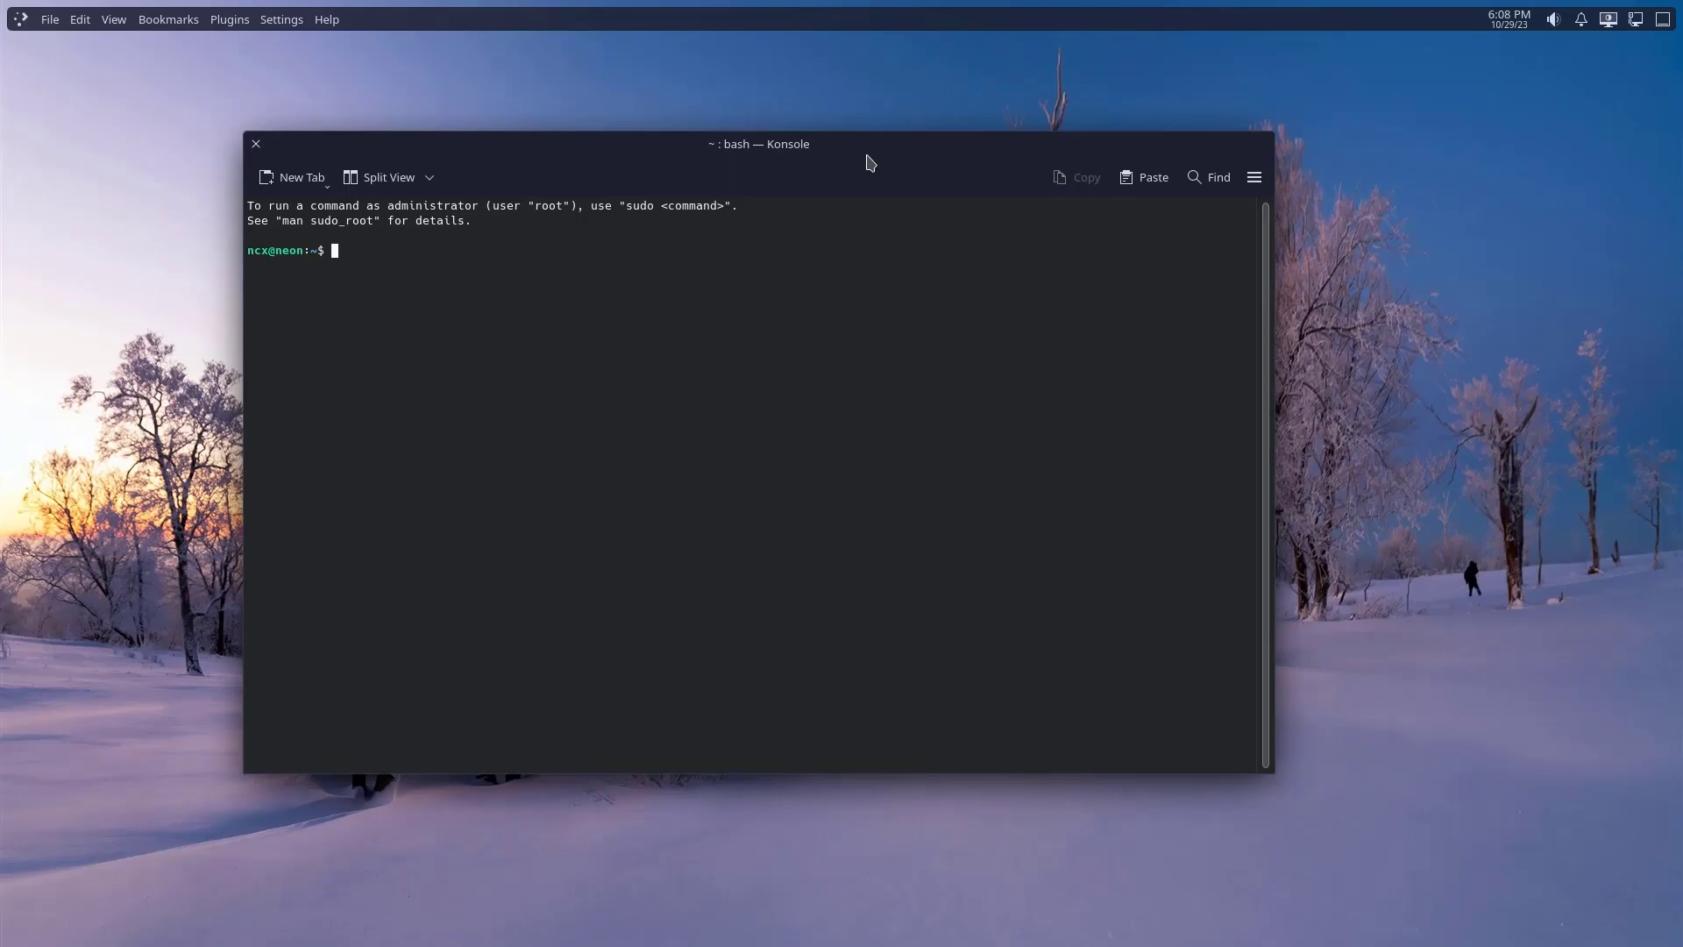